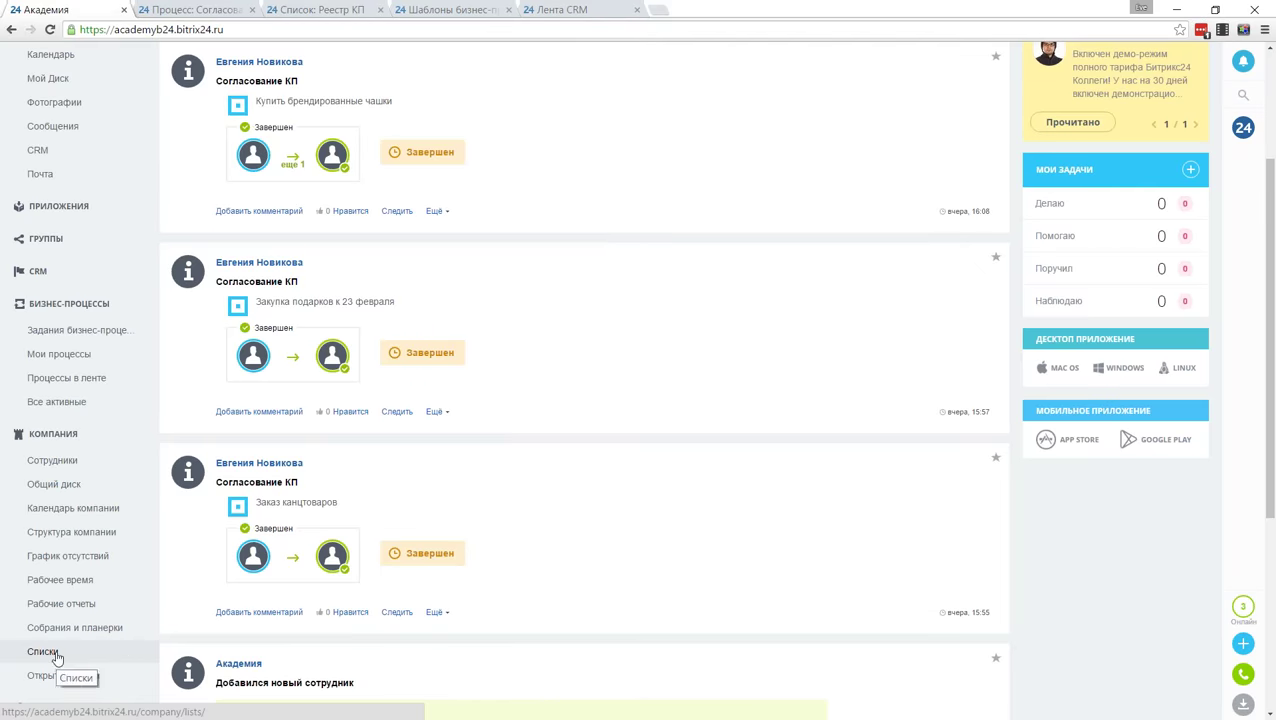
Step: Look over the Реестр КП registry list under Списки, then return to the Живая лента feed
click(44, 652)
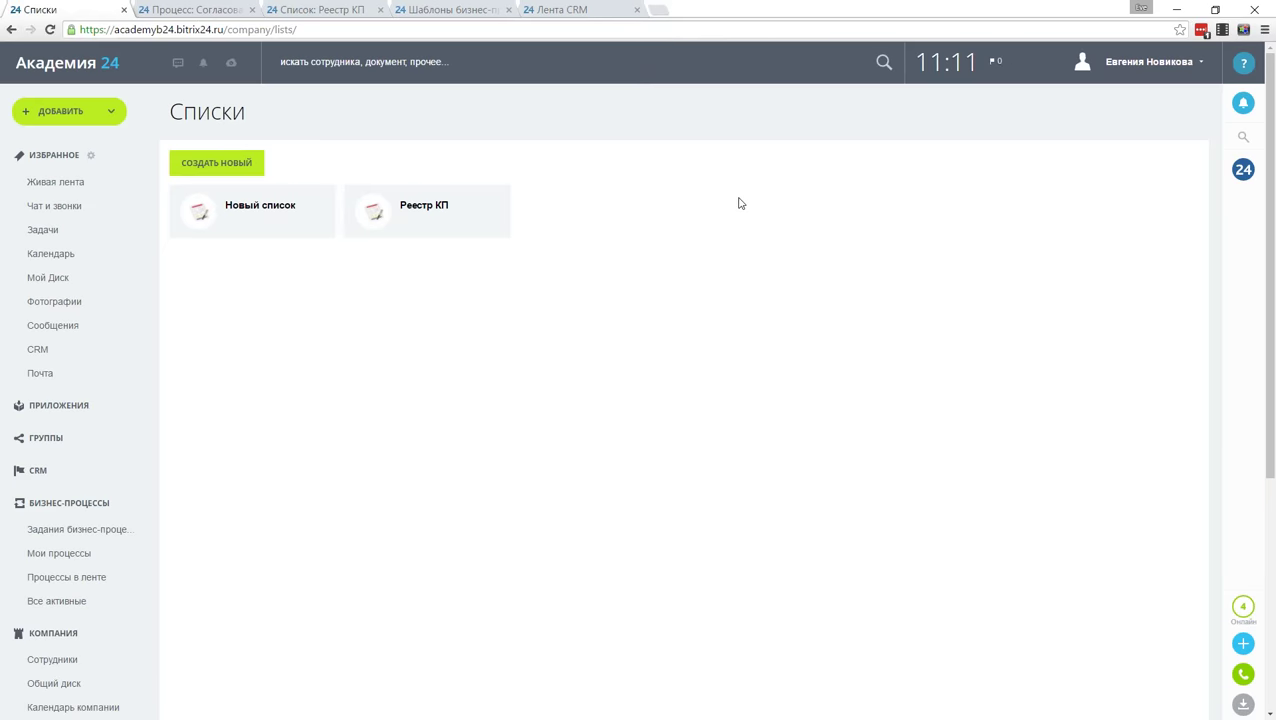
click(436, 205)
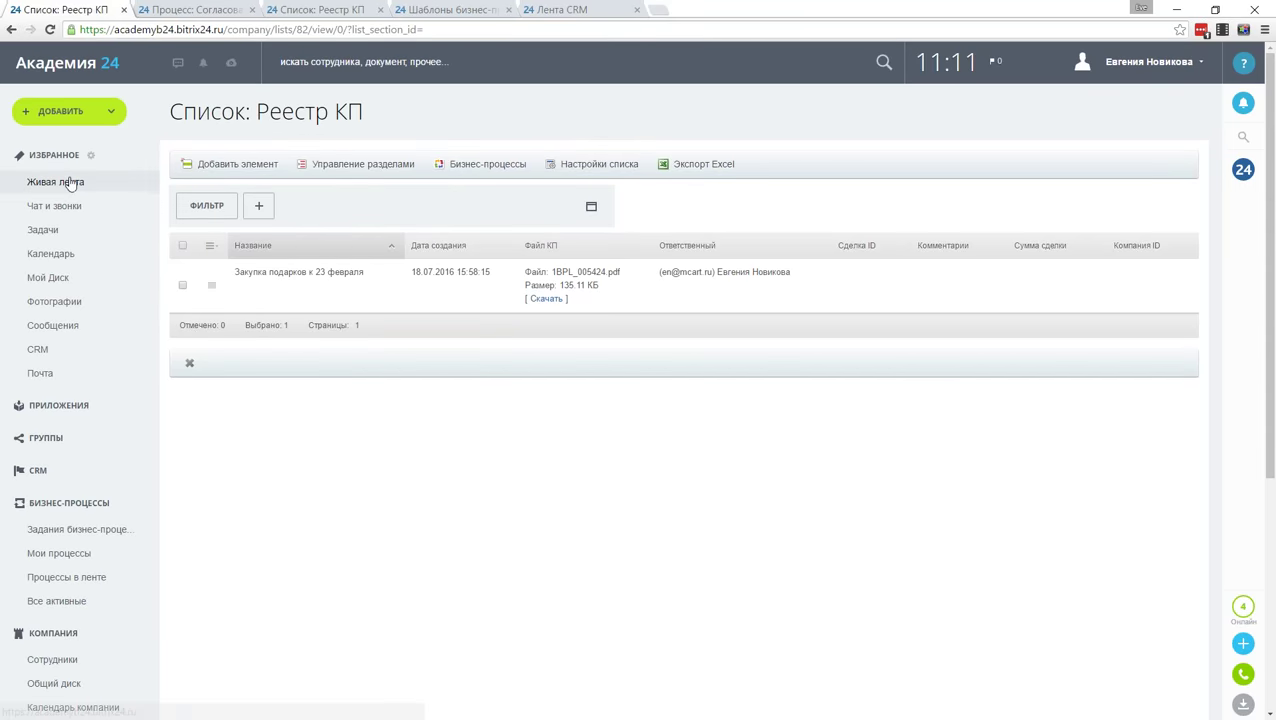
click(700, 164)
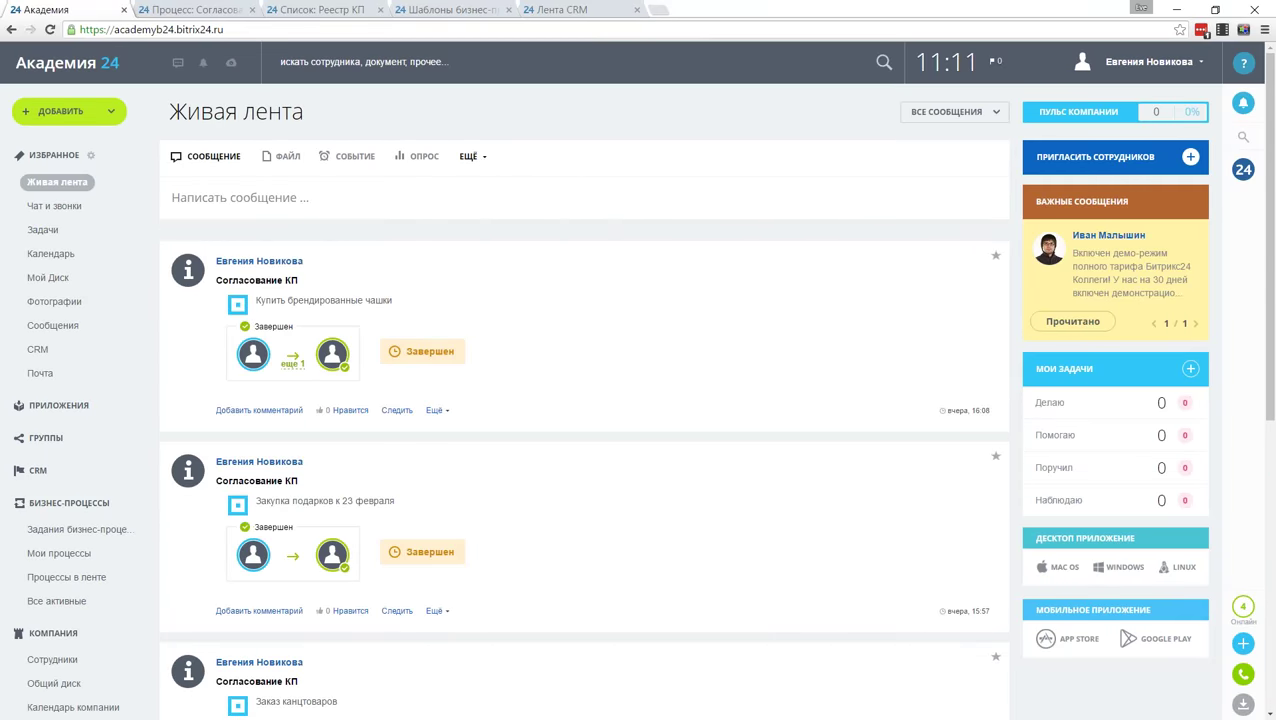
Step: Open the Согласование КП process items from the feed's Процессы settings, showing its three proposals' statuses
click(472, 157)
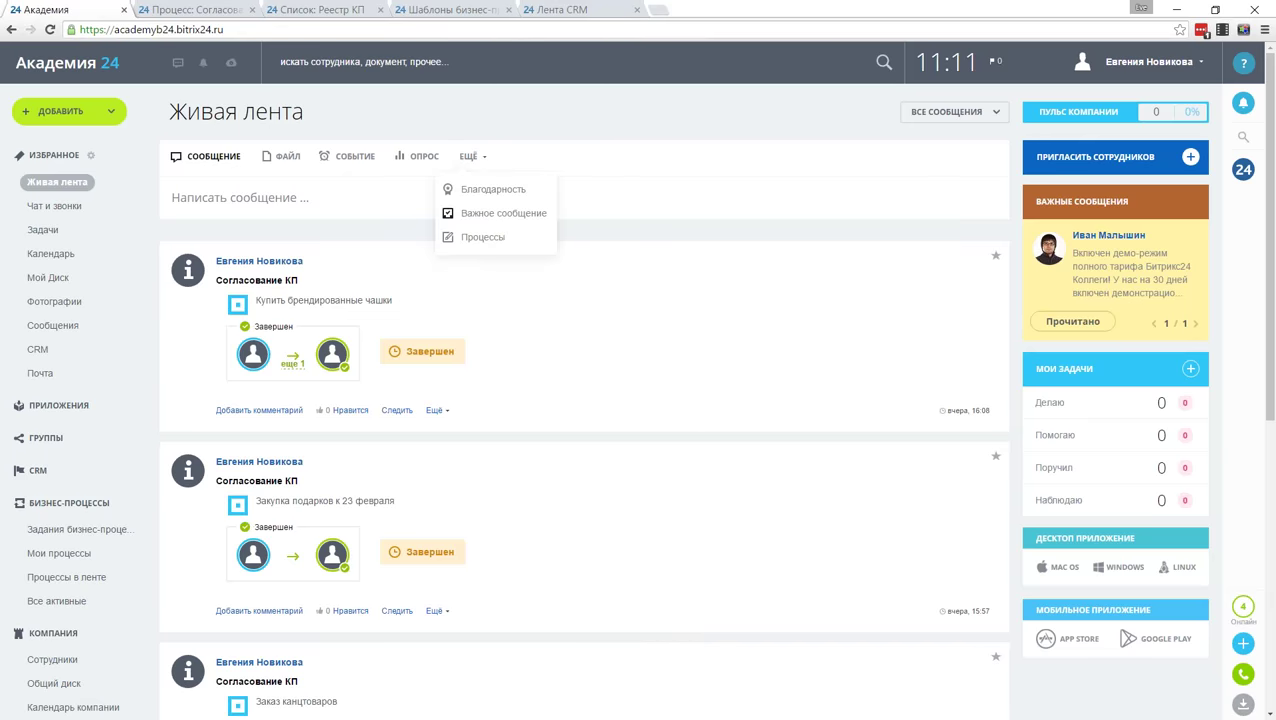
click(475, 235)
click(484, 261)
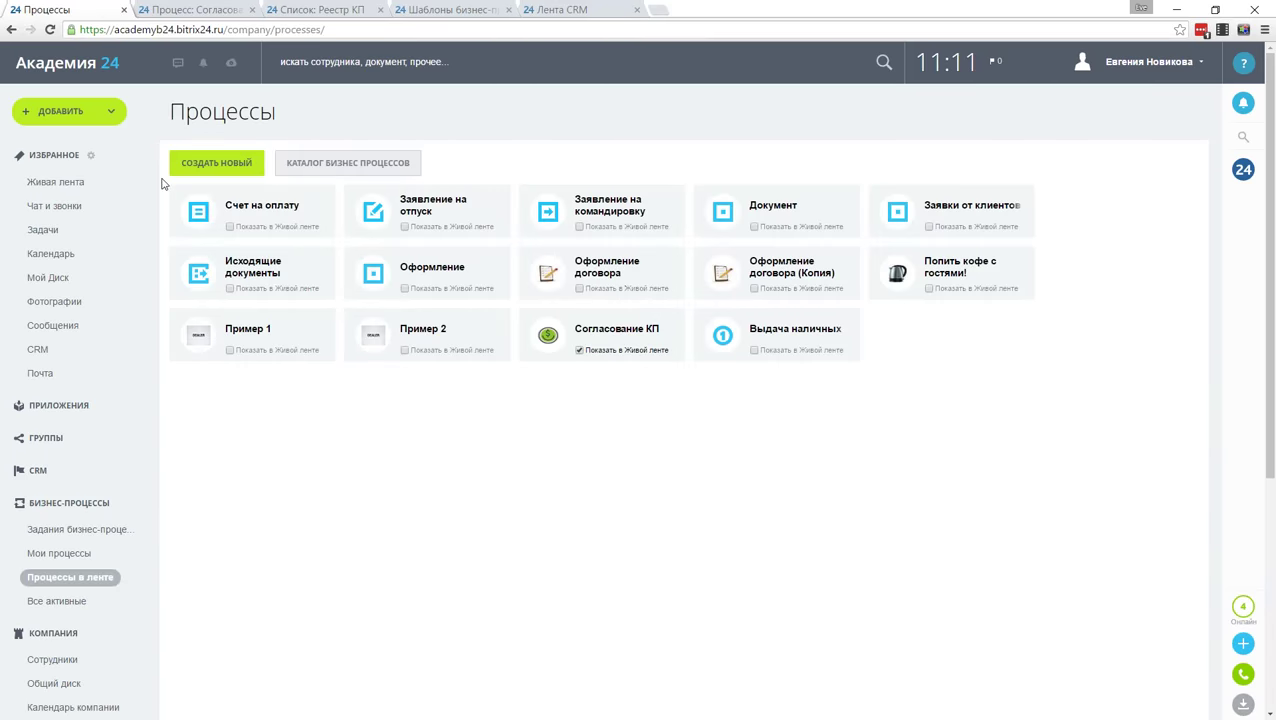
click(603, 330)
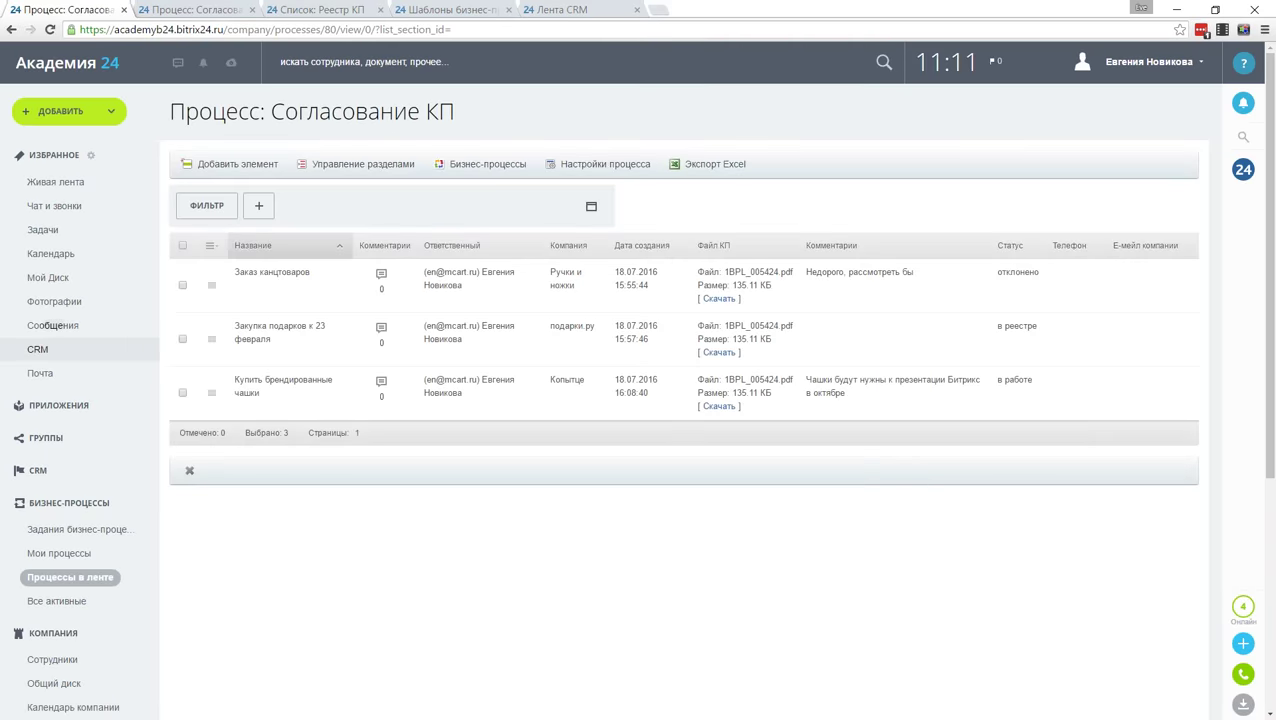
click(76, 585)
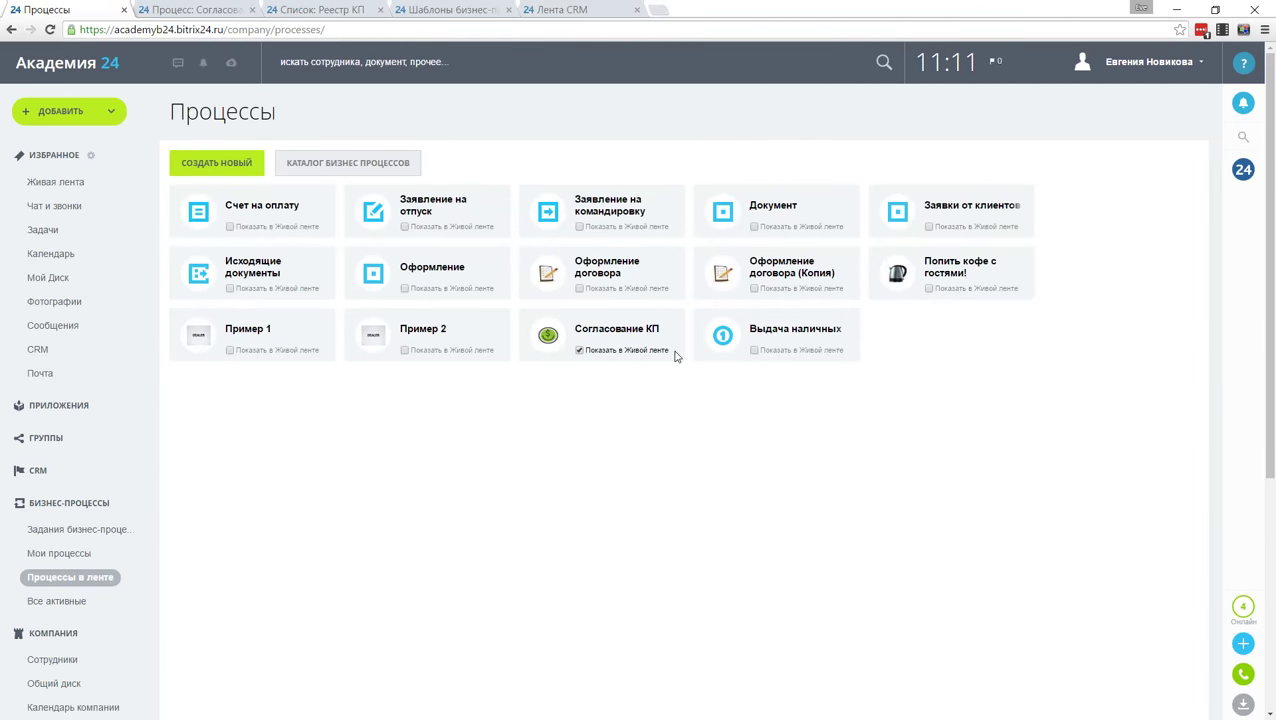
click(644, 331)
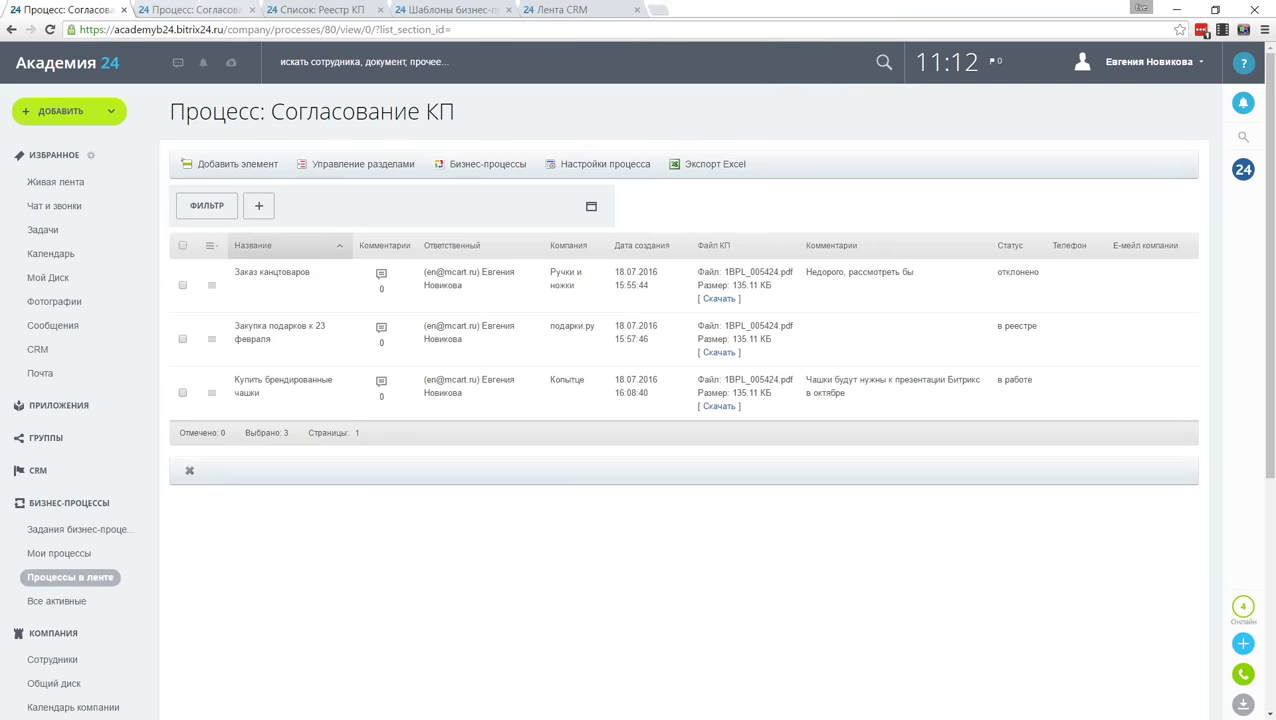
Step: Switch to the second Процесс: Согласование КП browser tab with the CRM section expanded
key(ctrl+Tab)
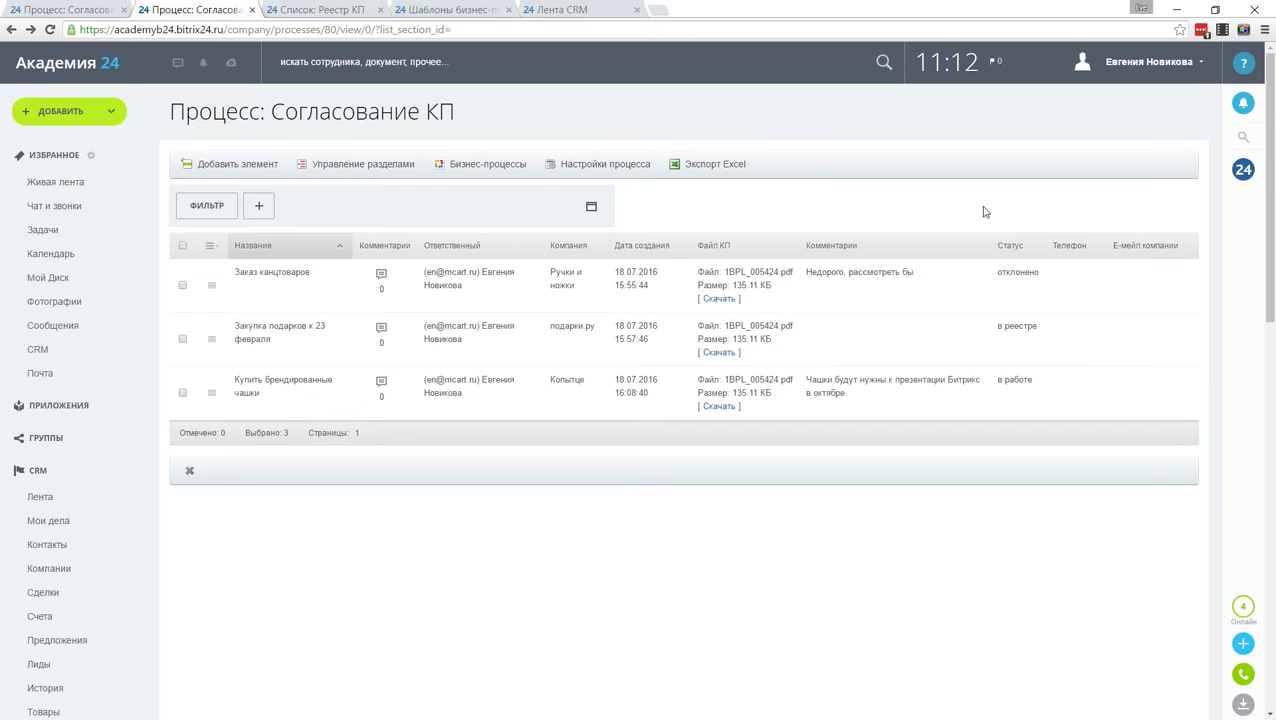
Step: Show the Список: Реестр КП tab with its single 'Закупка подарков к 23 февраля' entry
click(320, 10)
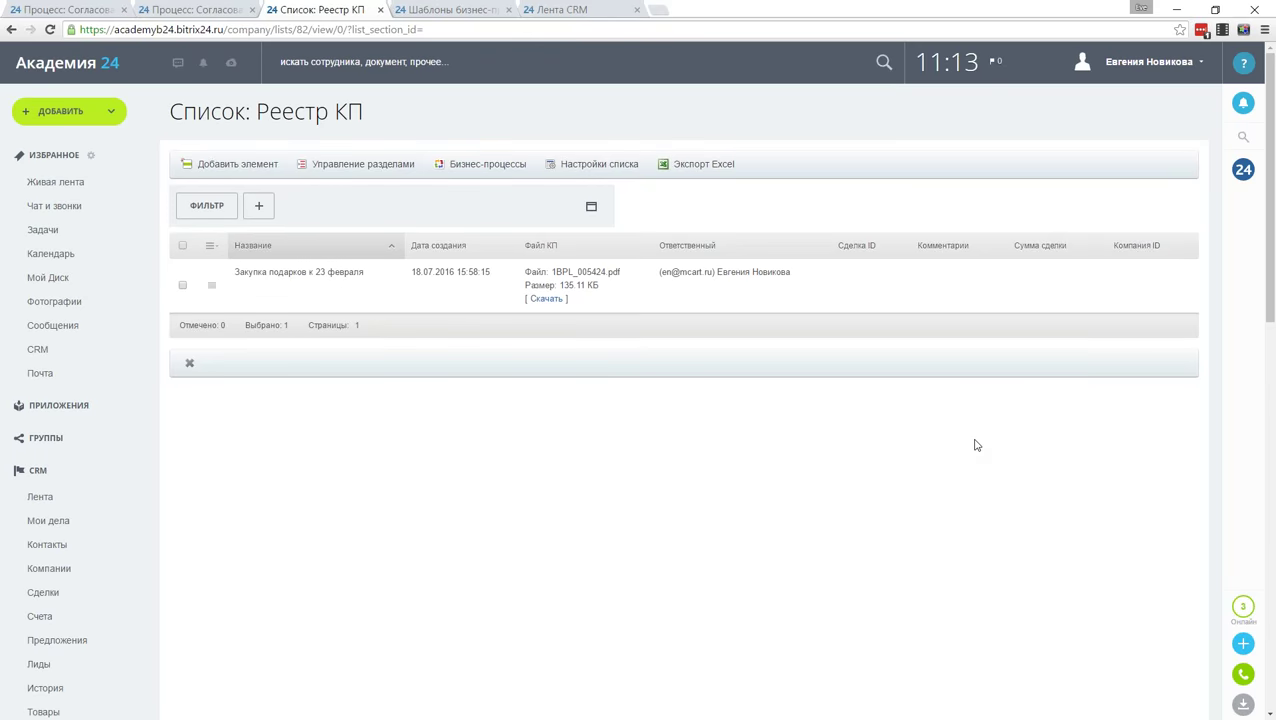
Step: Switch to the БП. Вебинар PowerPoint deck and start the slide show from slide 14
key(alt+Tab)
key(alt+Tab)
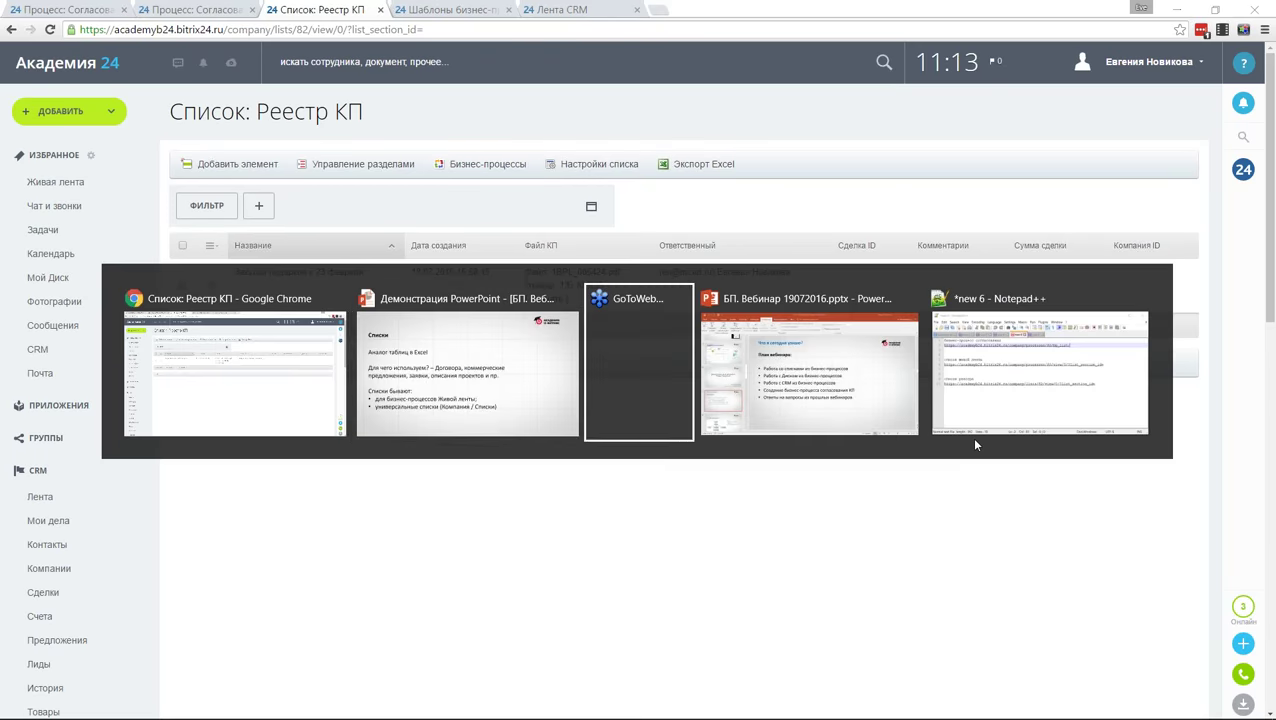
key(alt+Tab)
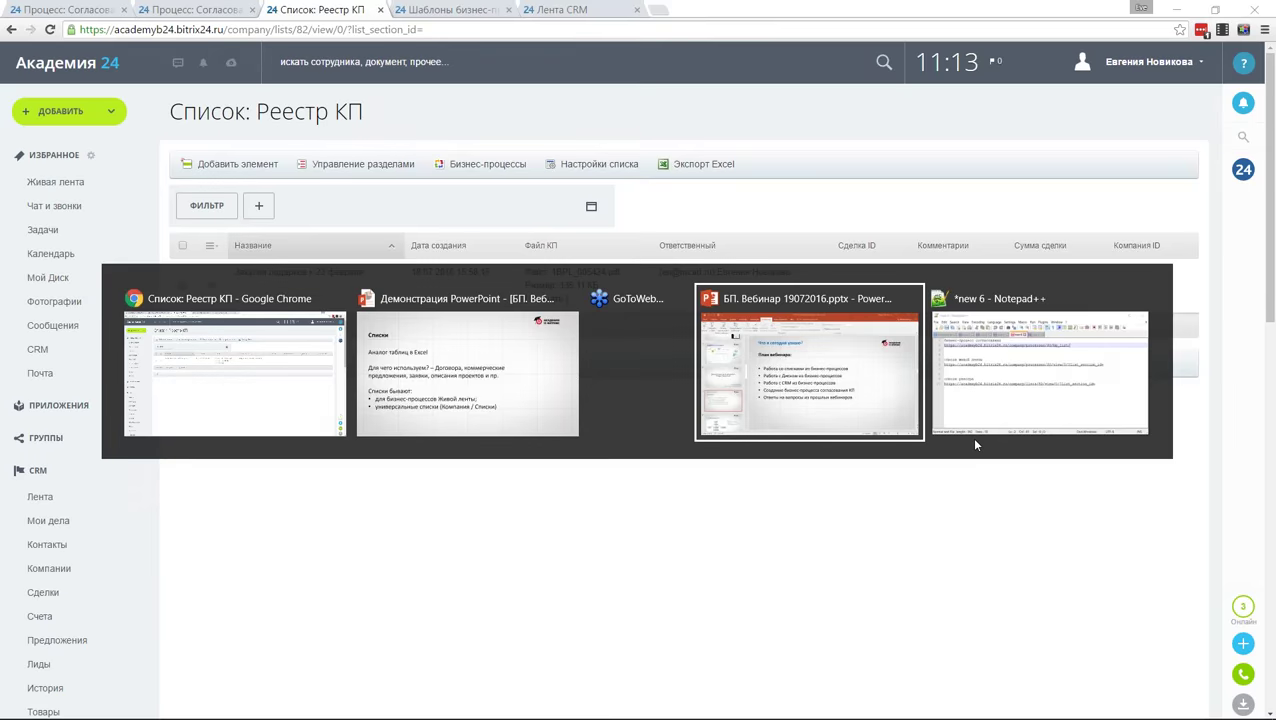
scroll(130, 450, down, 3)
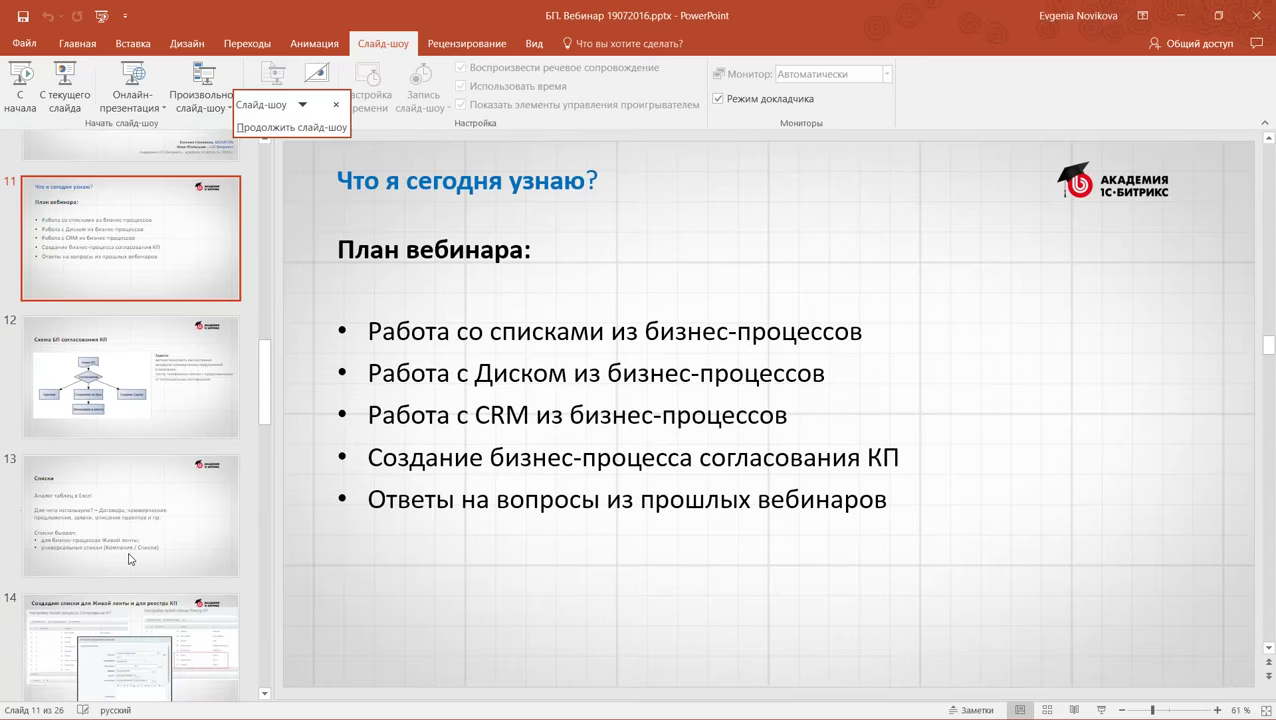
click(140, 537)
key(Down)
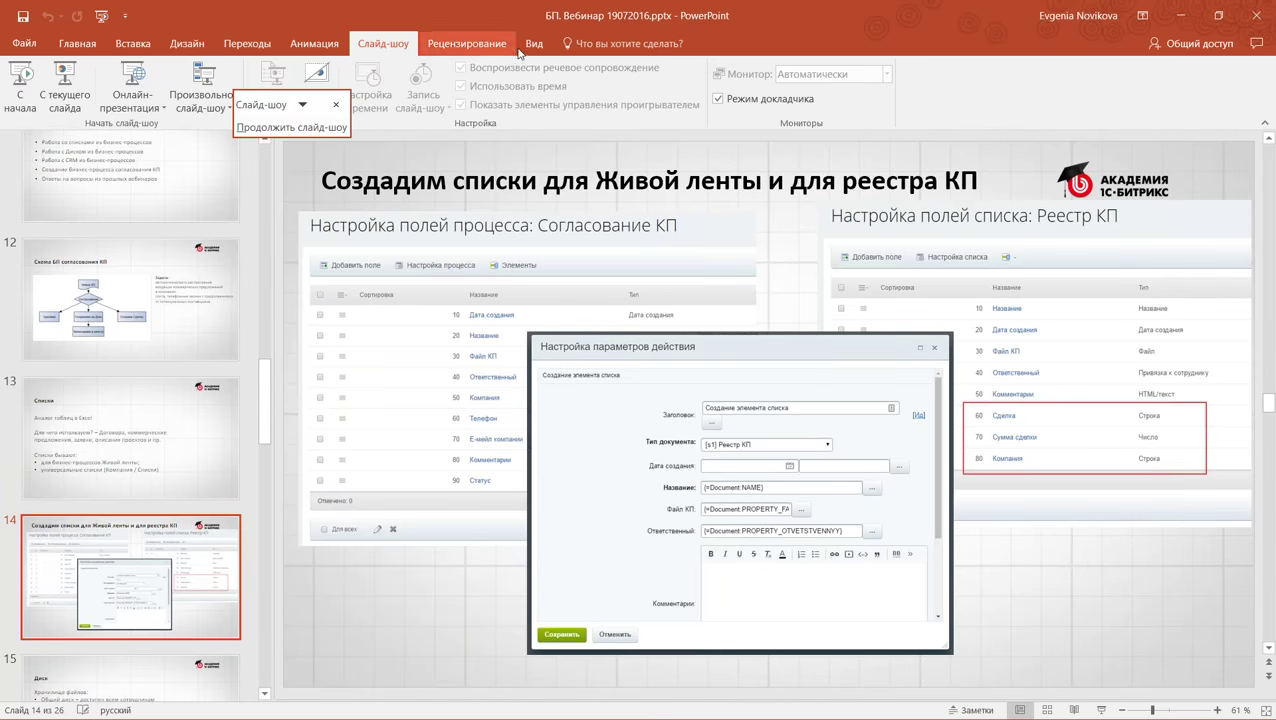
click(71, 93)
Step: Advance through the lists setup slide to the Диск slide
click(970, 512)
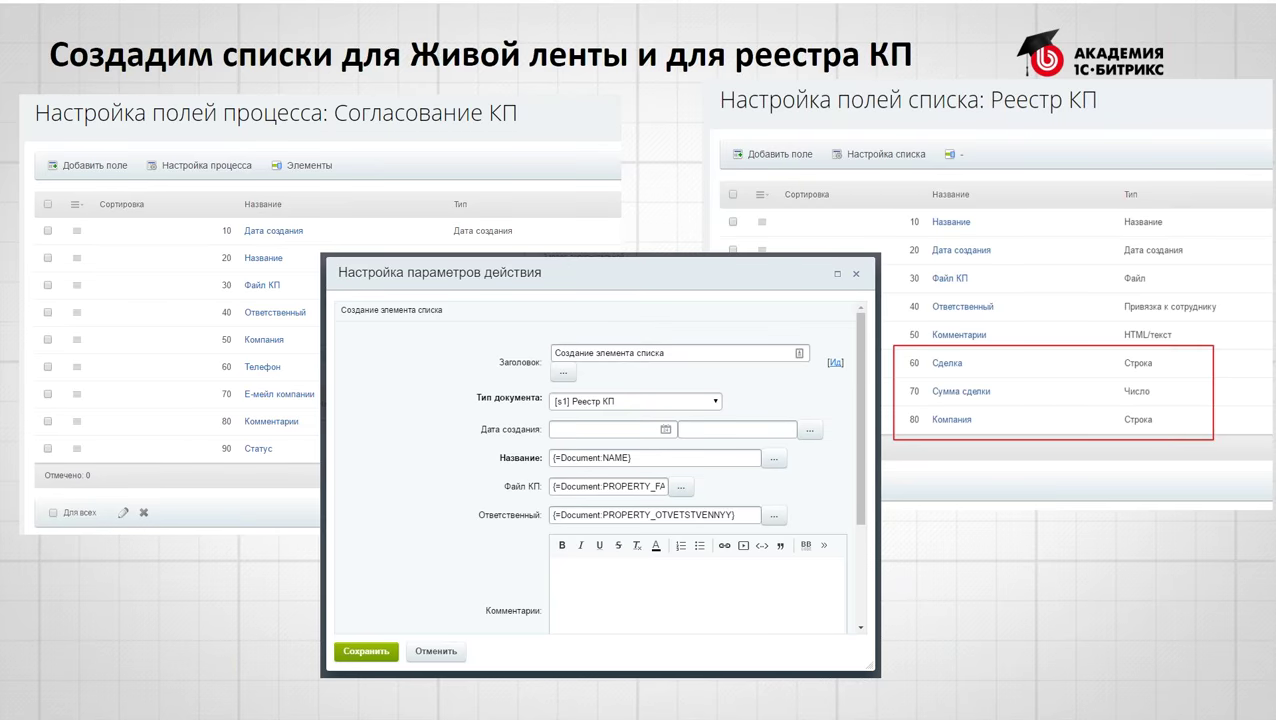
key(Right)
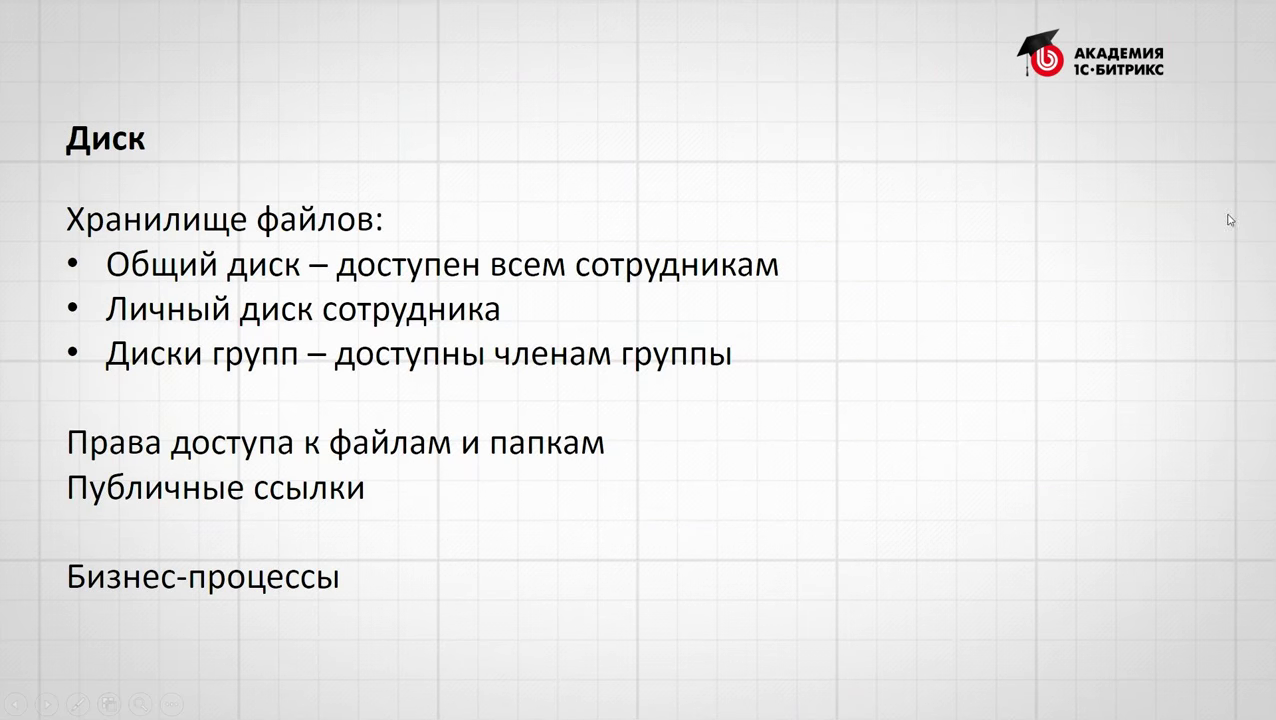
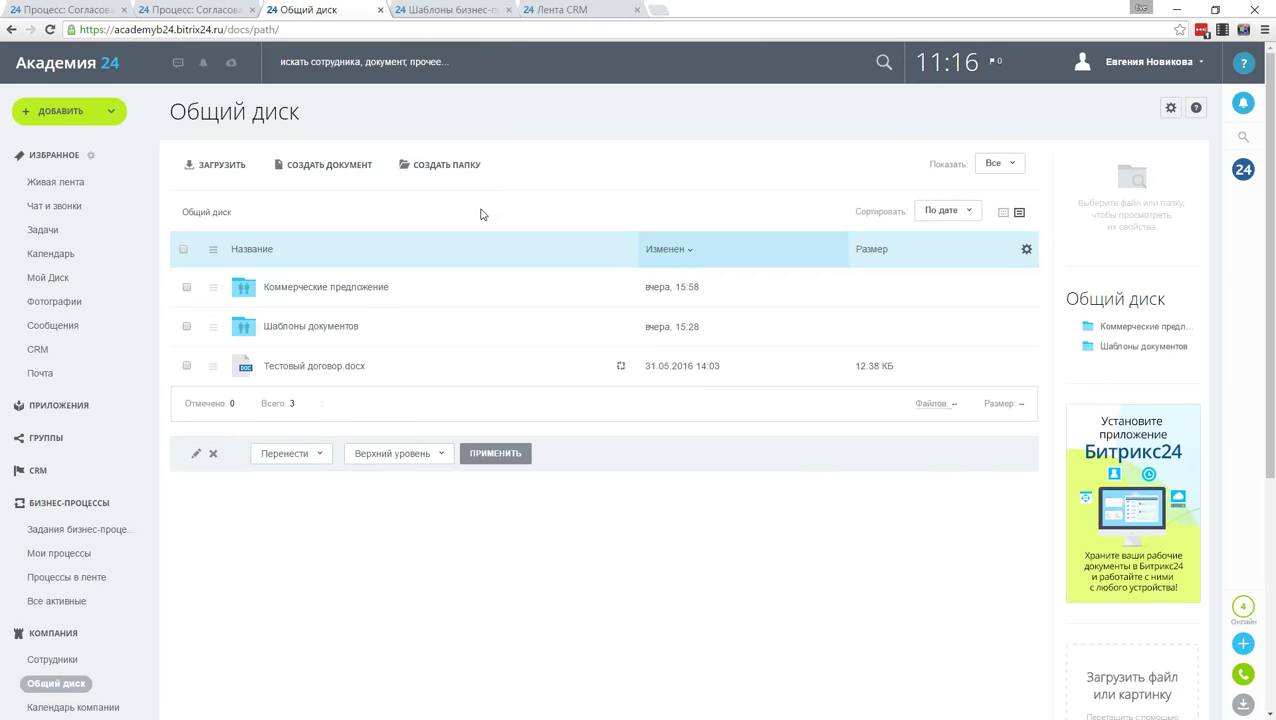
Step: Browse My Disk and the shared disk, then open the Все группы list of workgroups
click(42, 279)
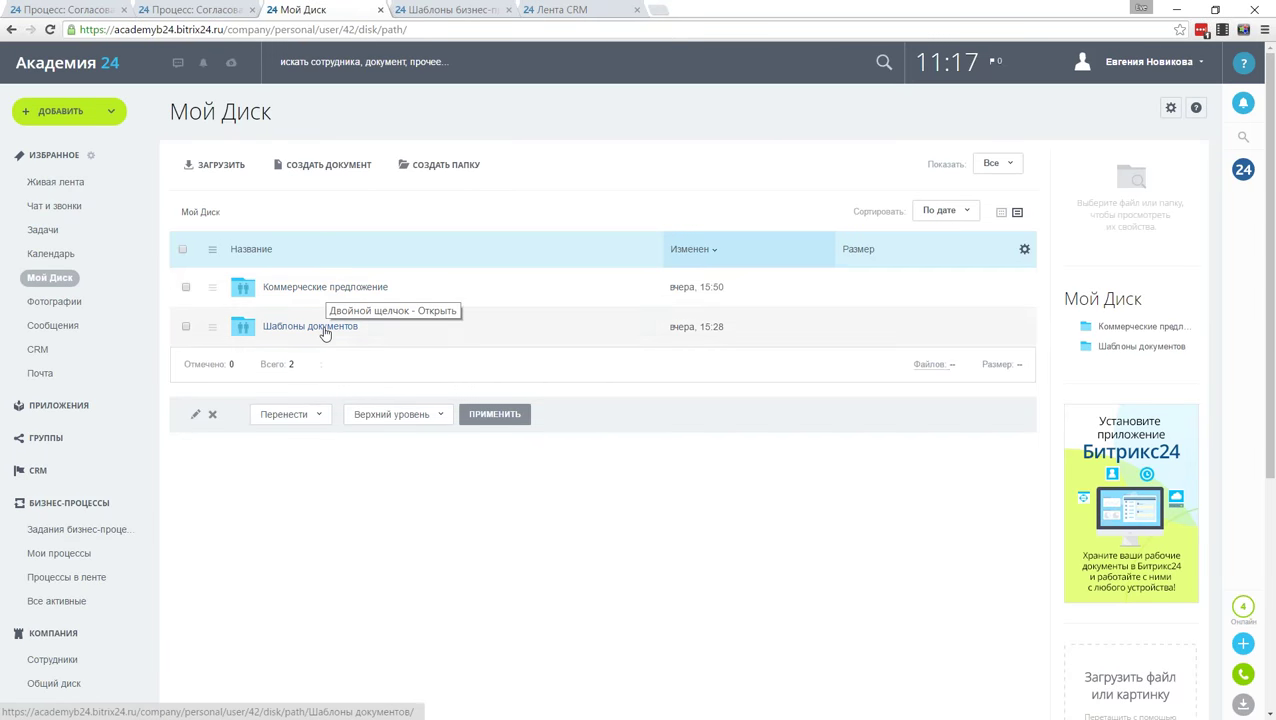
scroll(107, 528, down, 2)
click(55, 607)
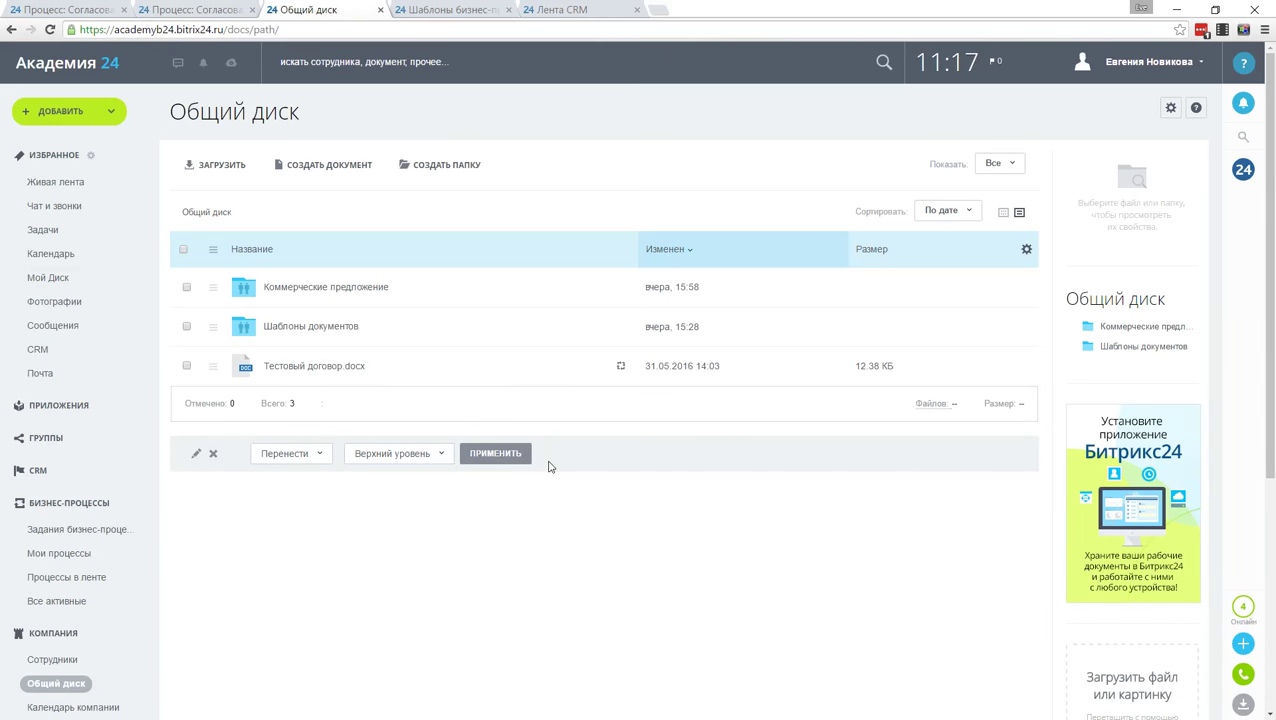
click(77, 278)
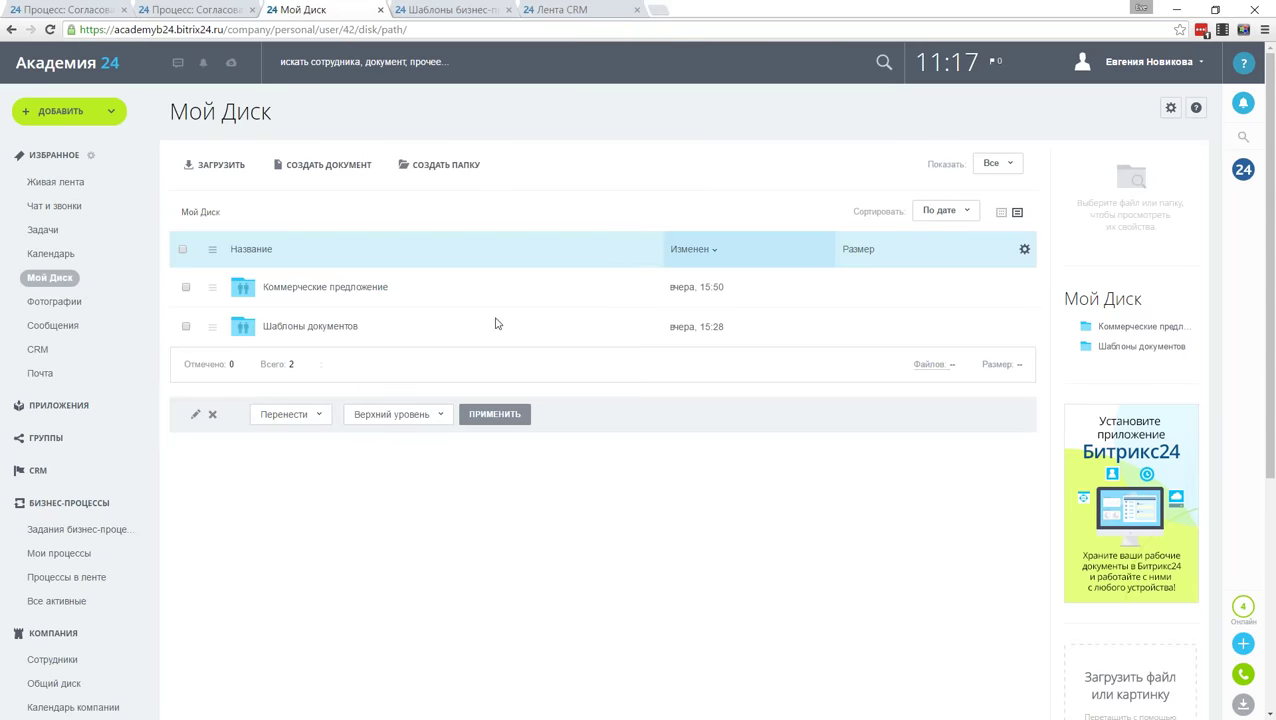
click(55, 440)
click(50, 465)
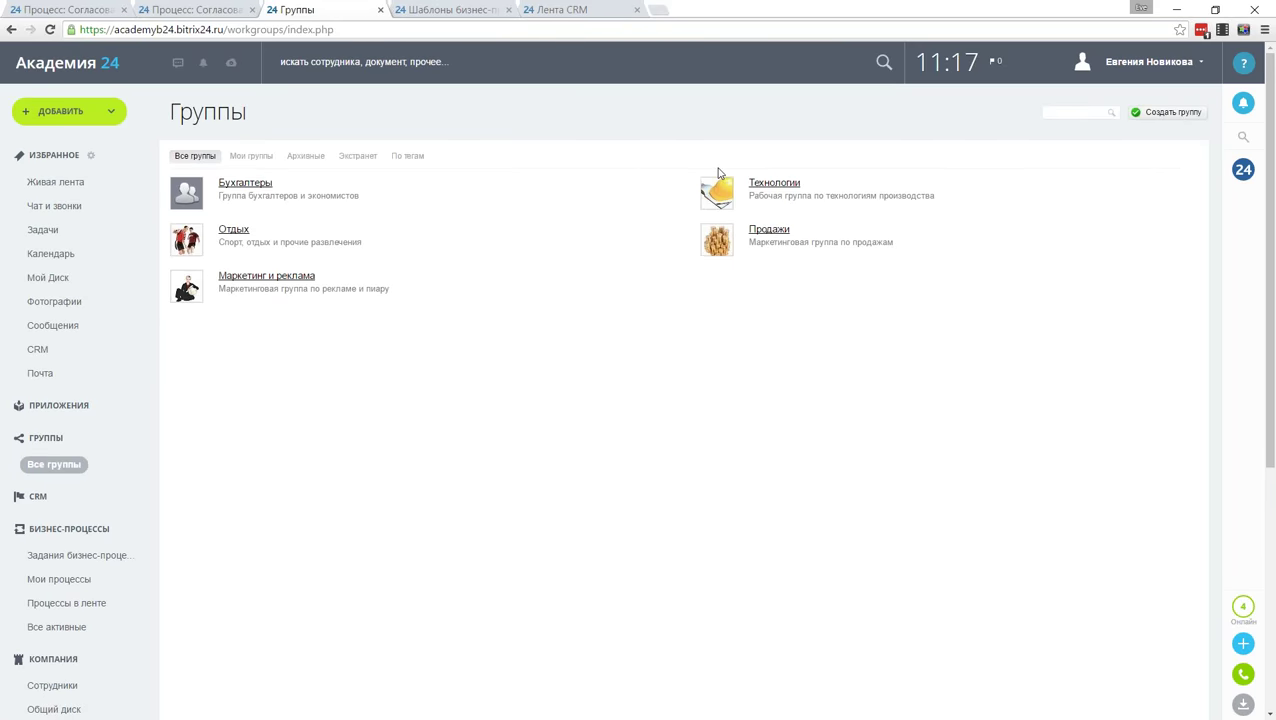
Step: Open the Бухгалтеры workgroup and its still-empty Диск
click(232, 184)
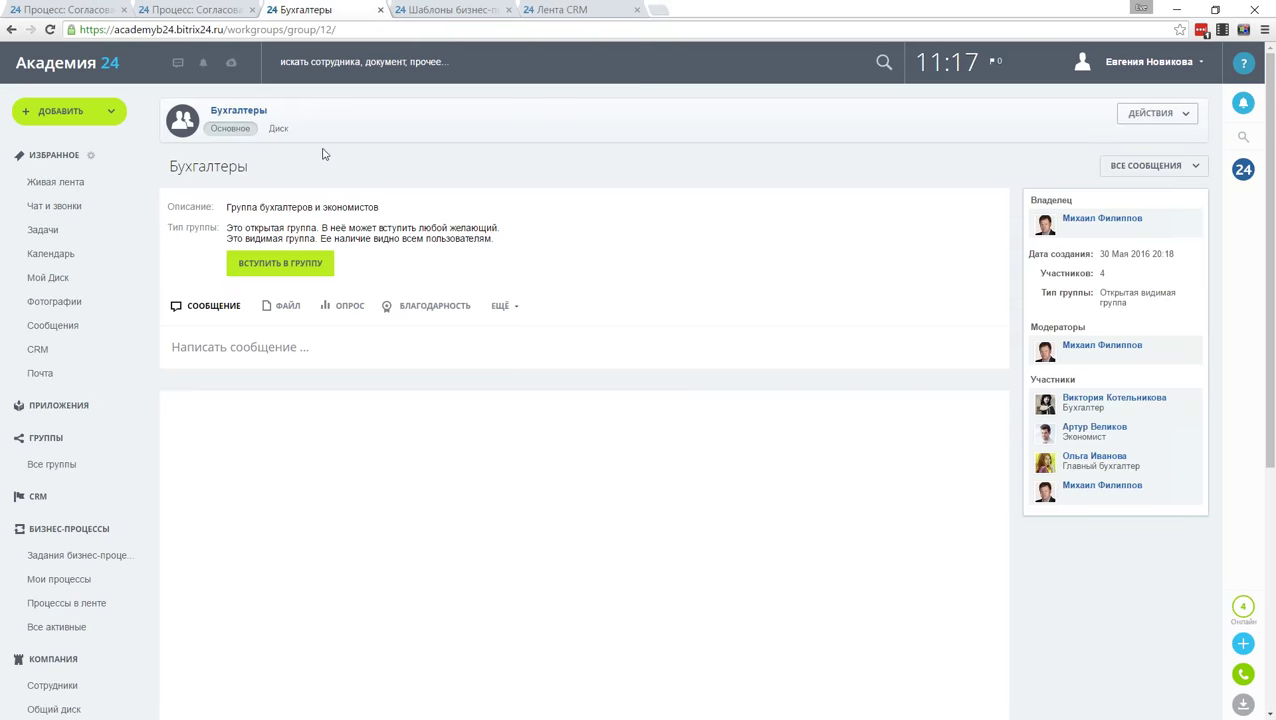
click(279, 128)
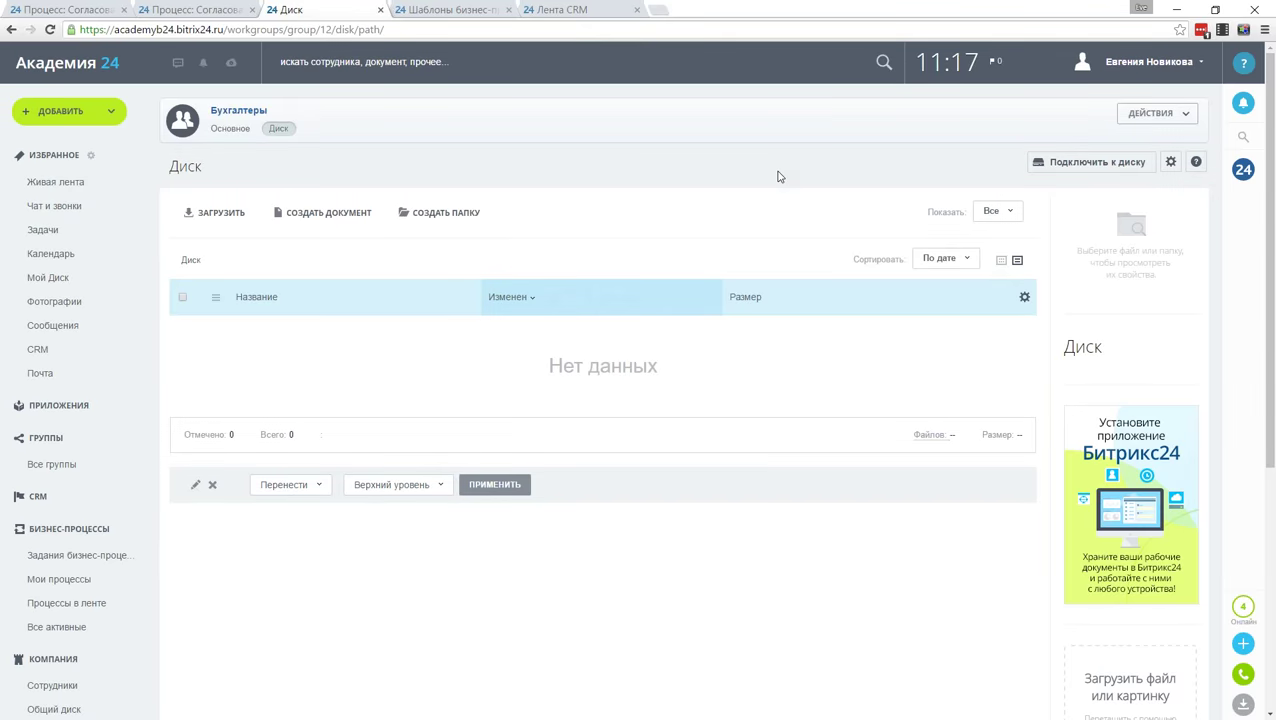
Step: Switch to the PowerPoint slideshow at the Активити для работы с Диском slide
key(alt+Tab)
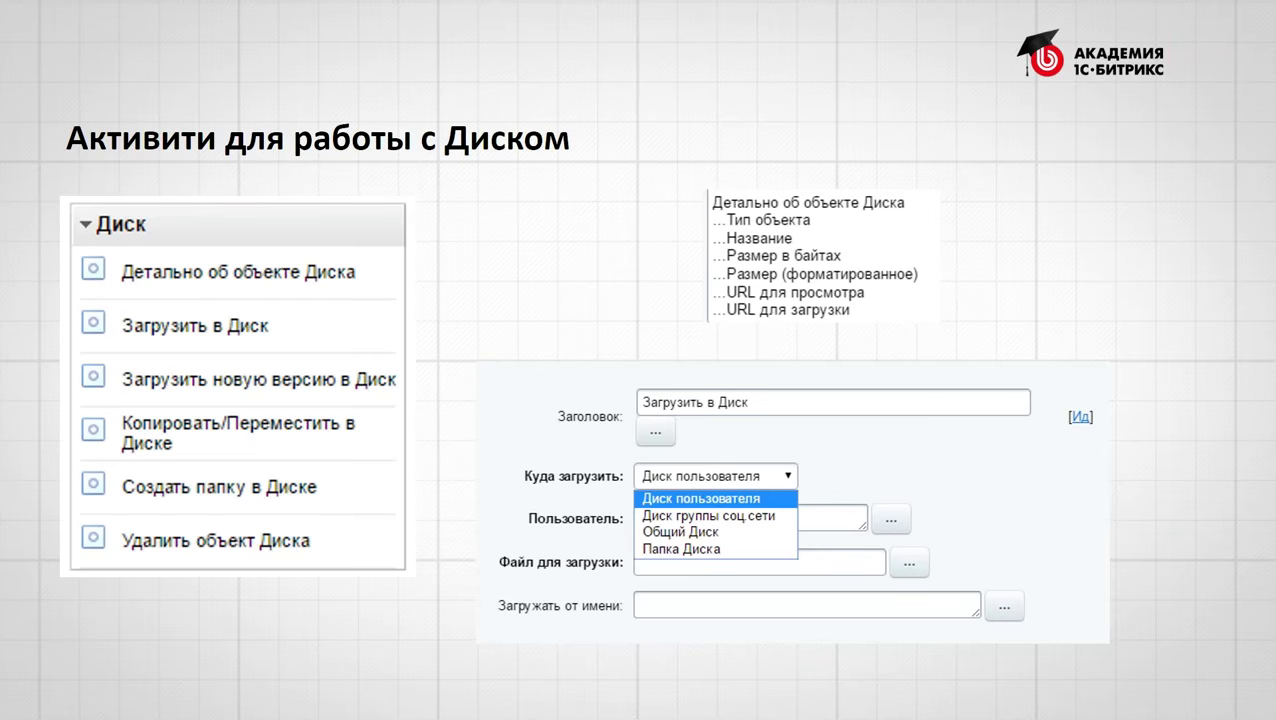
Step: Advance the presentation to the Вопросы? slide about asking webinar questions
key(Right)
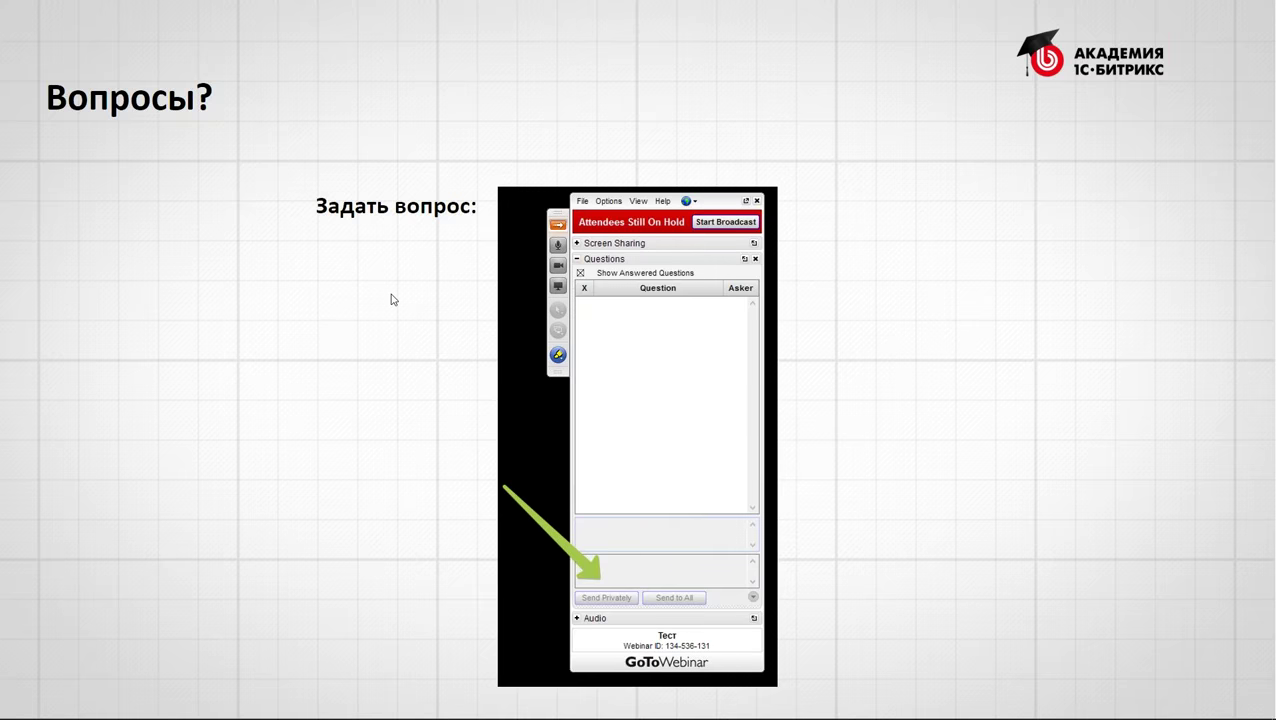
Step: Advance to the Создаем первые 2 ветки БП slide with its Отклонить and Подумать branches
key(Right)
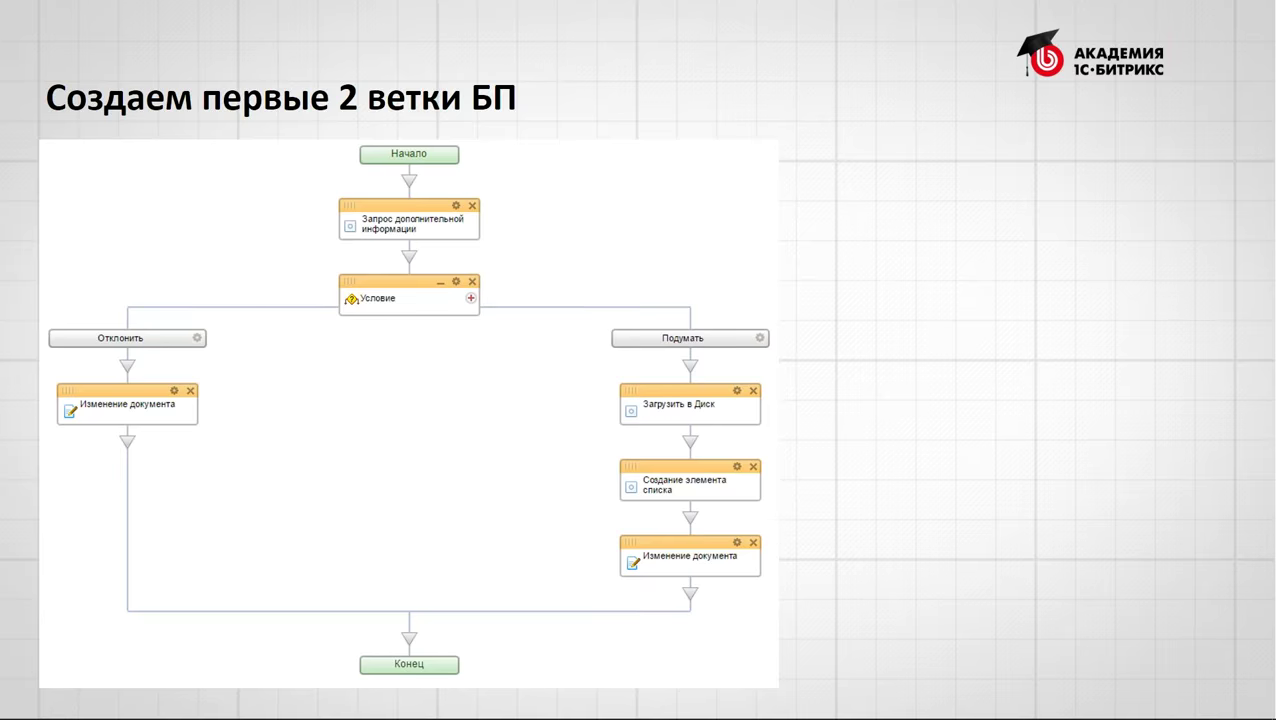
Step: Return to the browser showing the Бухгалтеры group's empty Disk
key(alt+Tab)
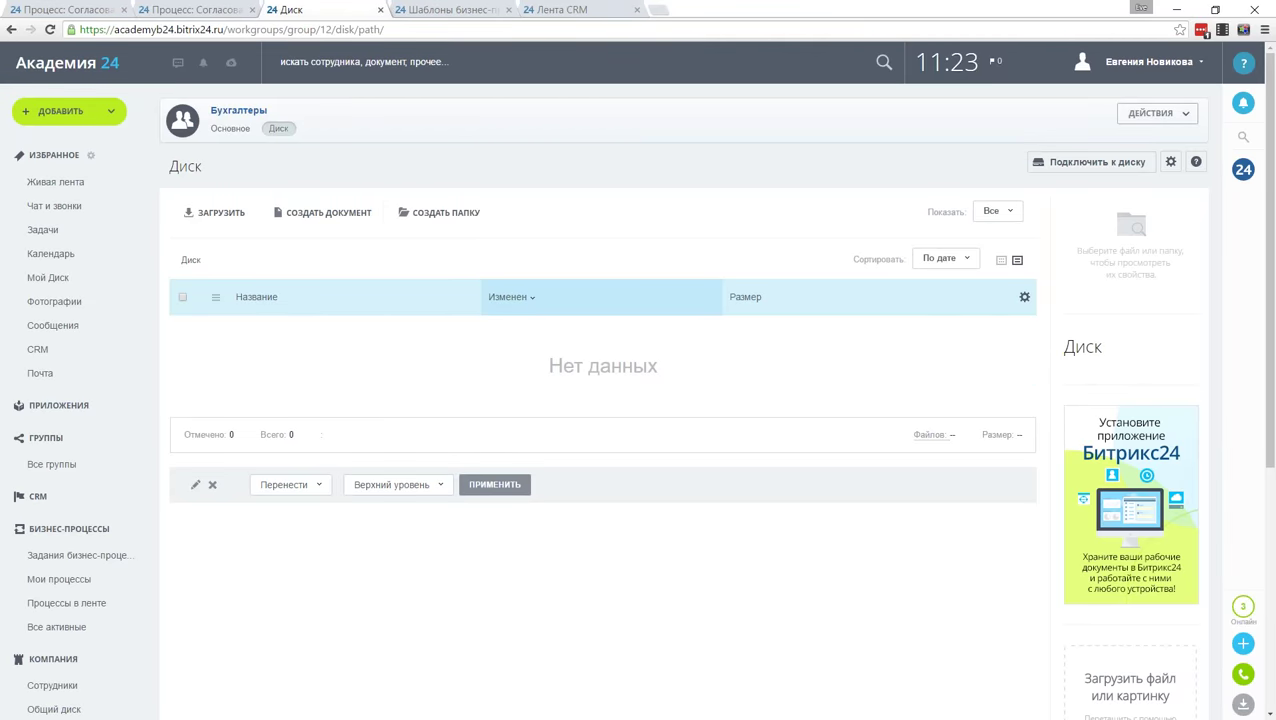
Step: From Процессы в ленте, open Согласование КП and start a new sequential business-process template
click(109, 608)
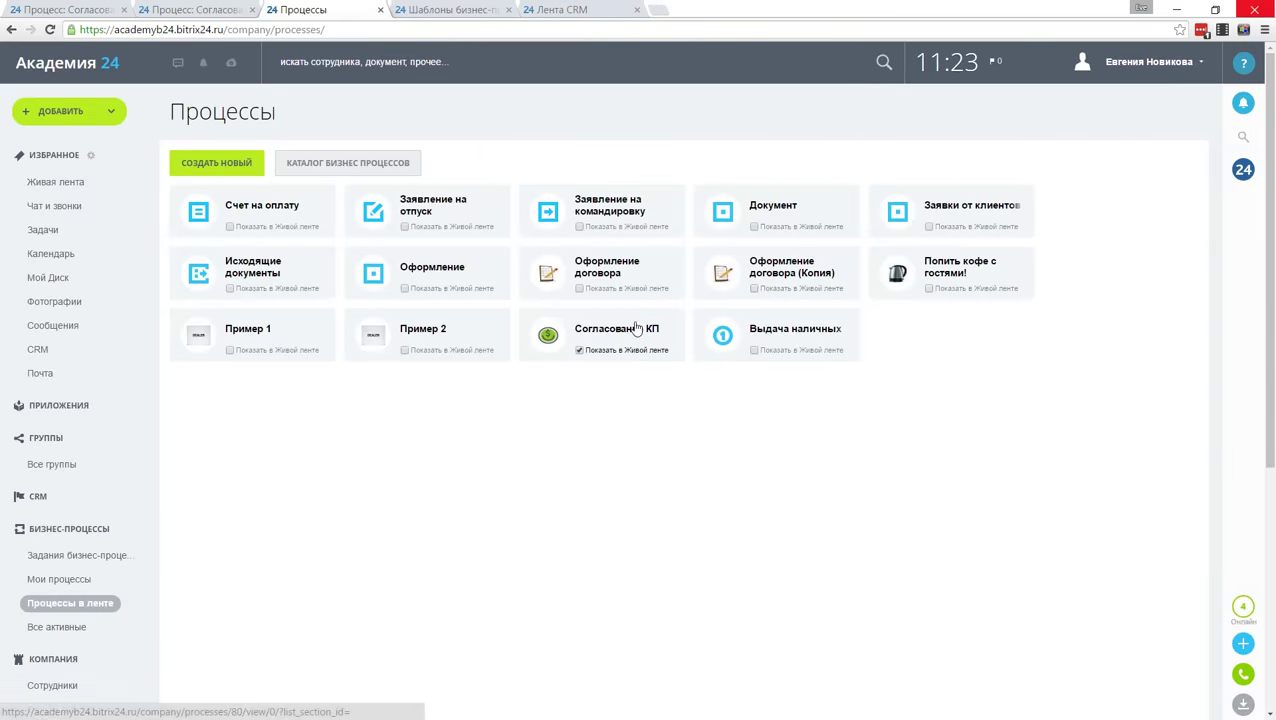
click(633, 334)
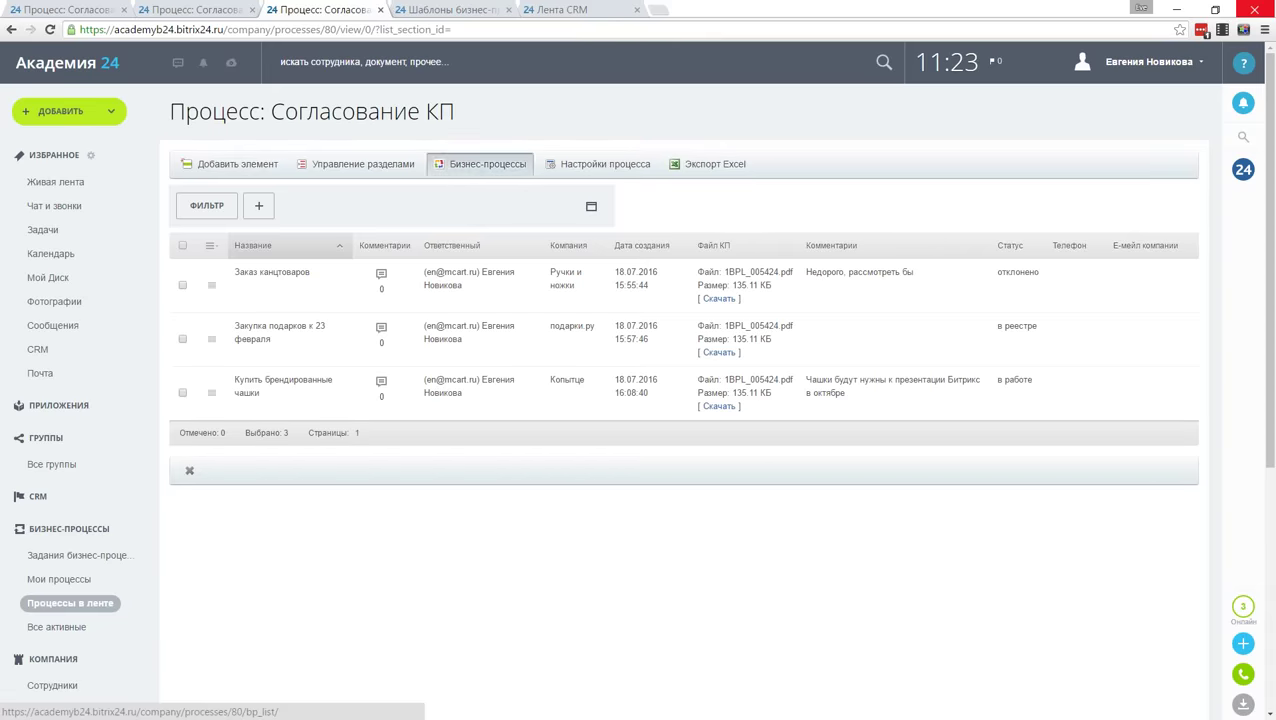
click(487, 164)
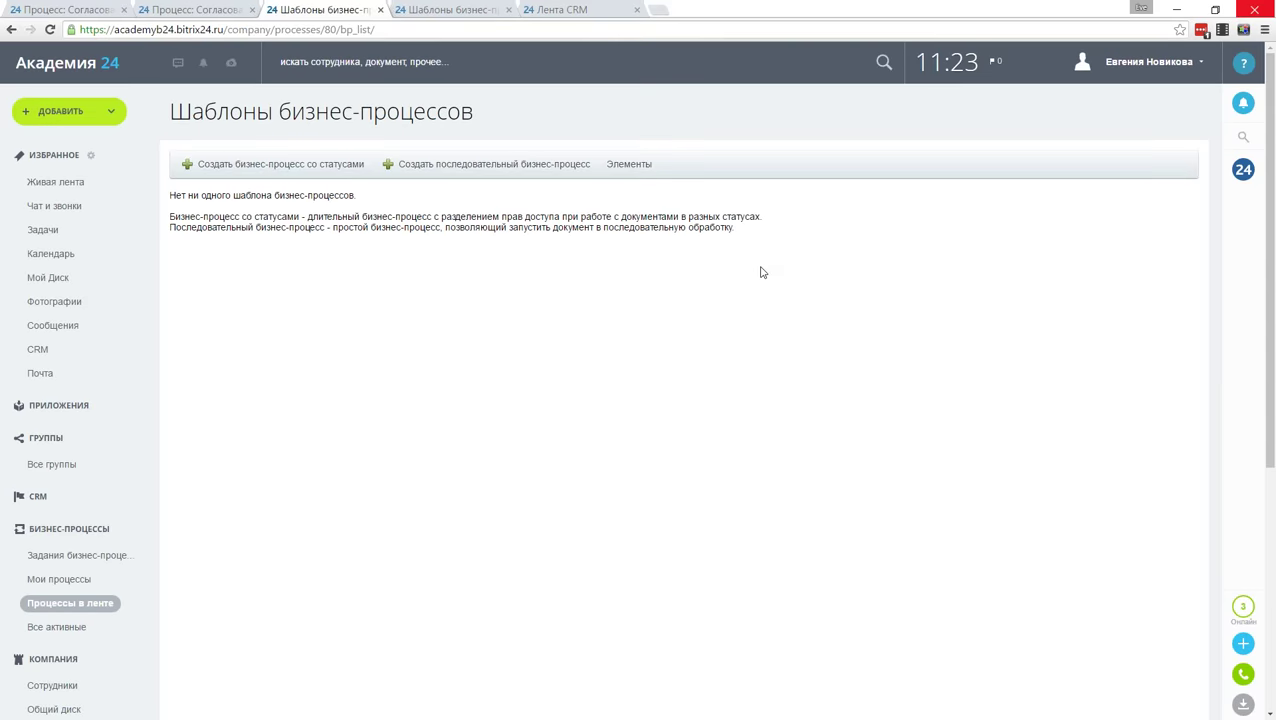
click(497, 166)
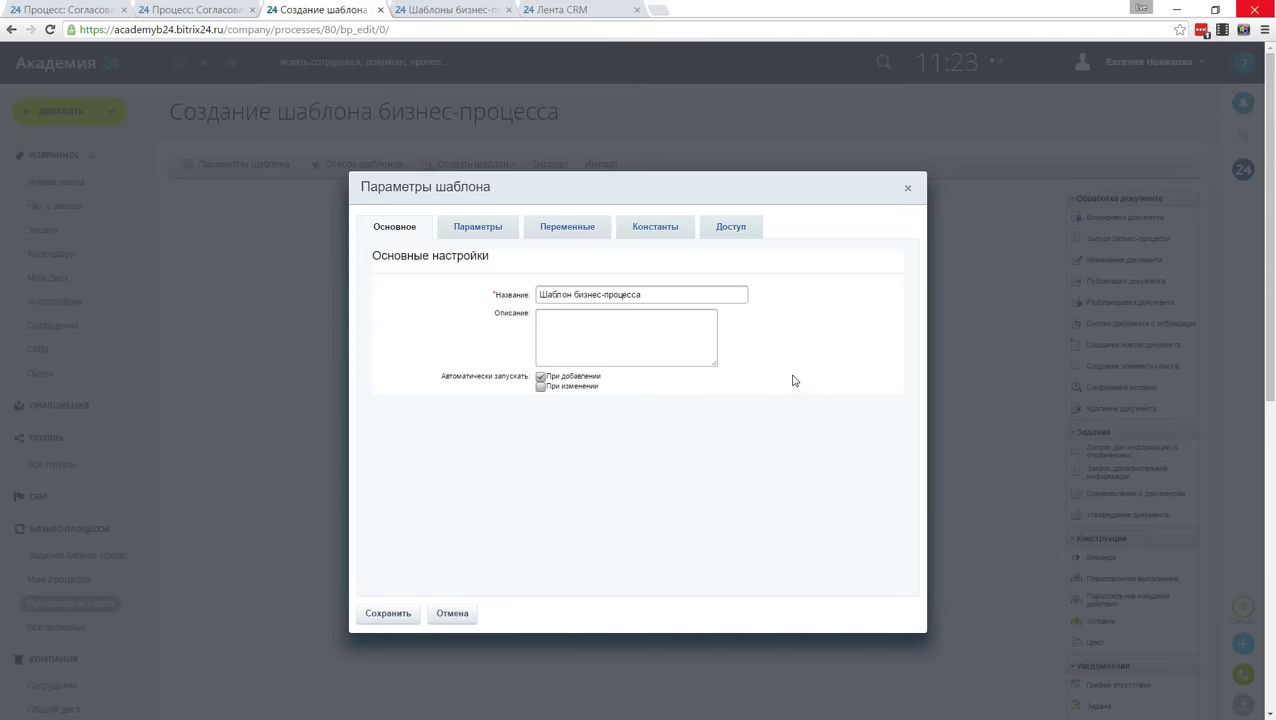
Step: Name the new template 'Согласование КП' and save its parameters
drag(664, 294, 505, 293)
text(Согласо)
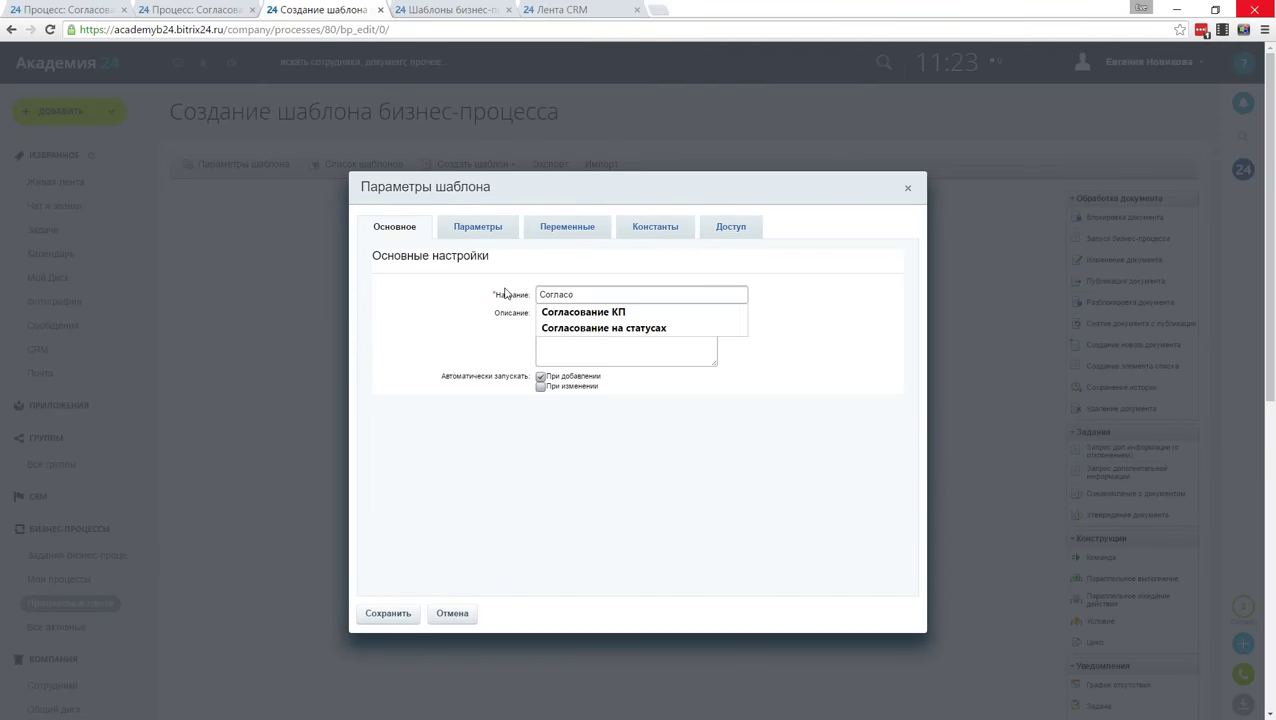
key(Down)
key(Return)
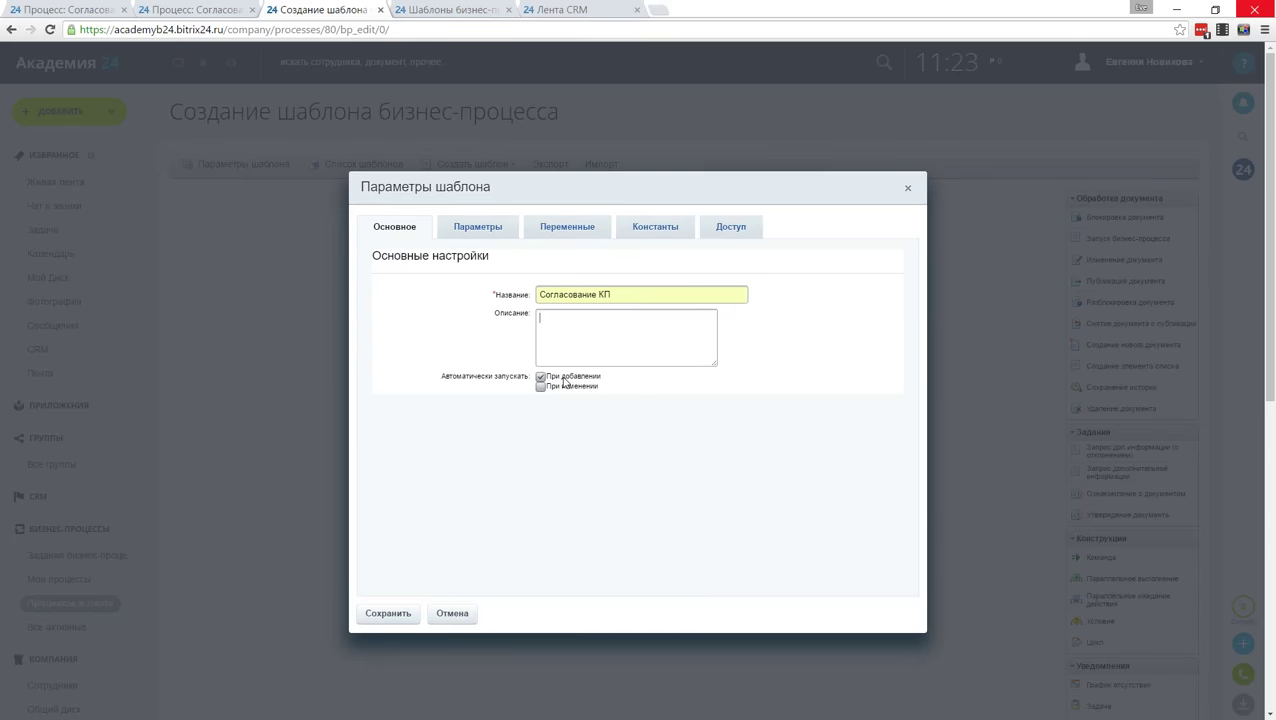
key(Tab)
click(390, 614)
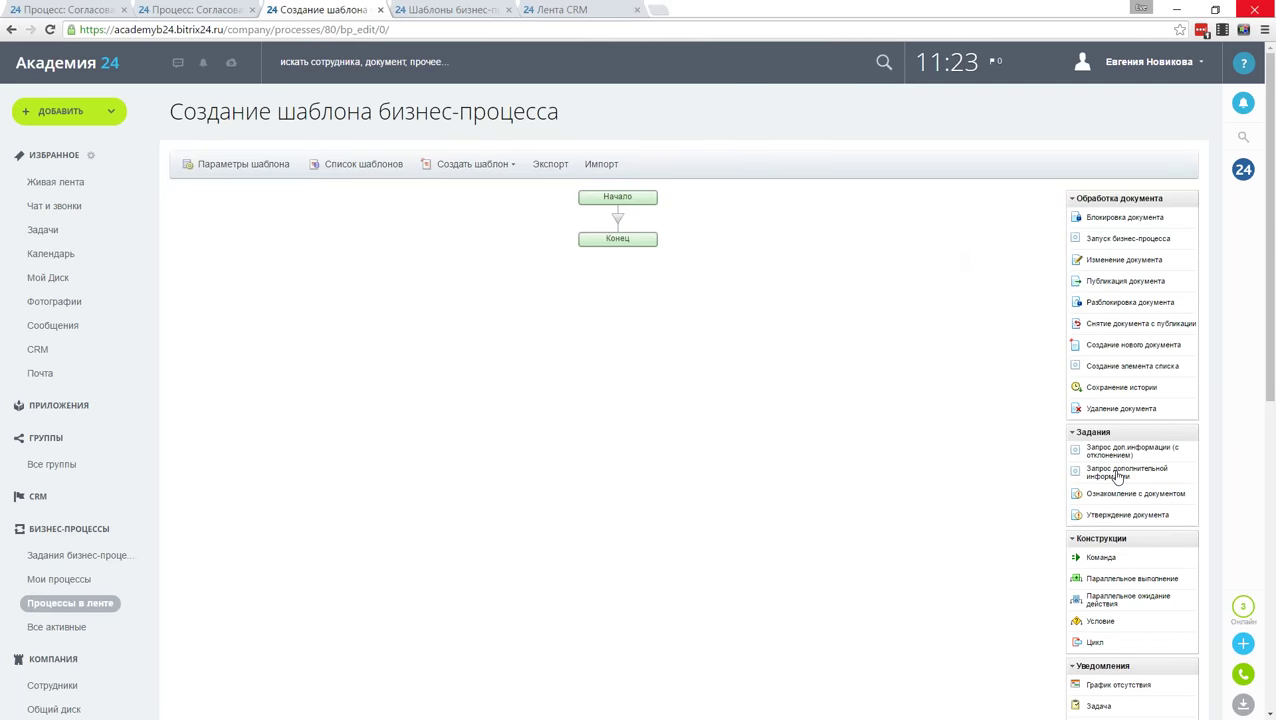
Step: Add a Запрос дополнительной информации action between Начало and Конец, assigned to Ответственный
drag(1127, 478, 645, 228)
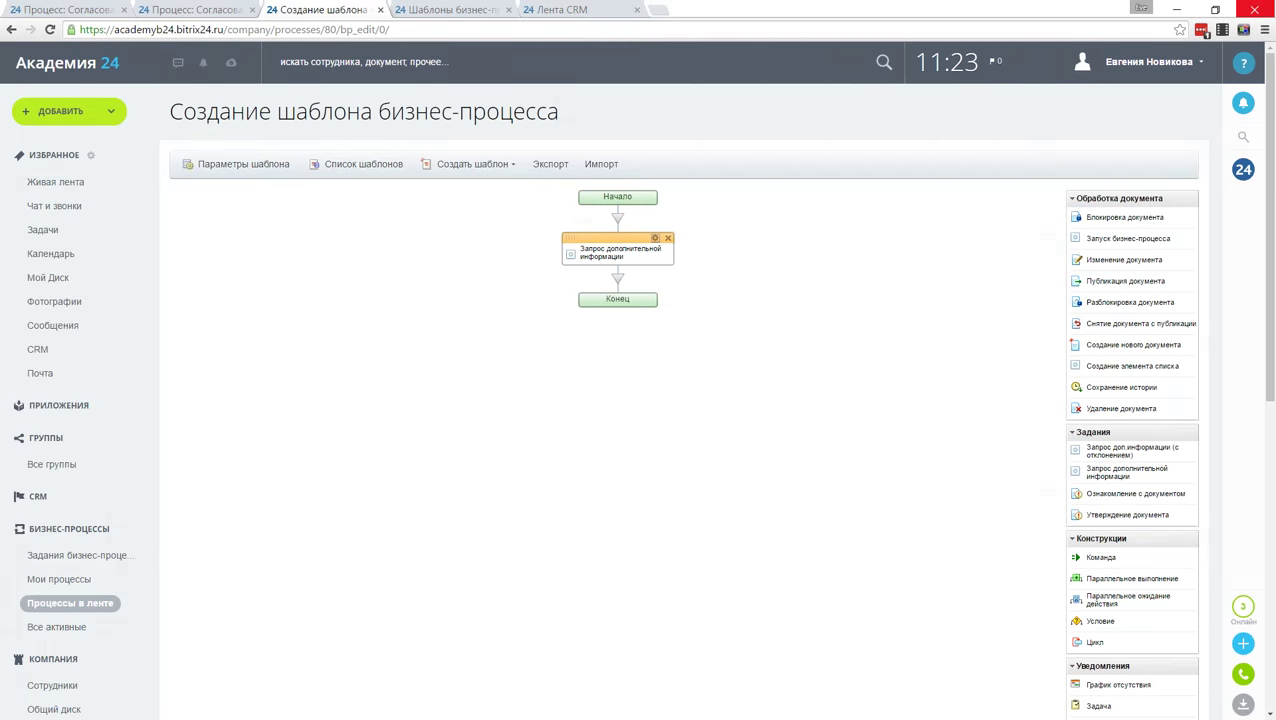
click(655, 237)
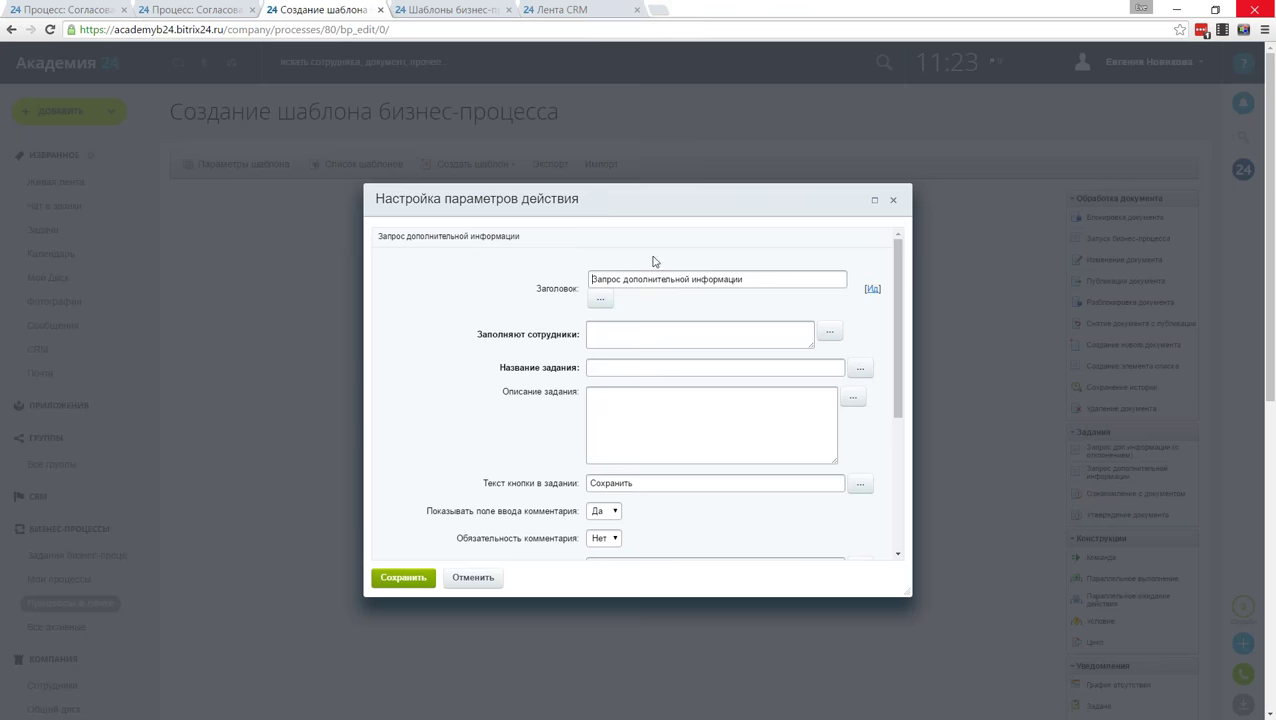
click(832, 334)
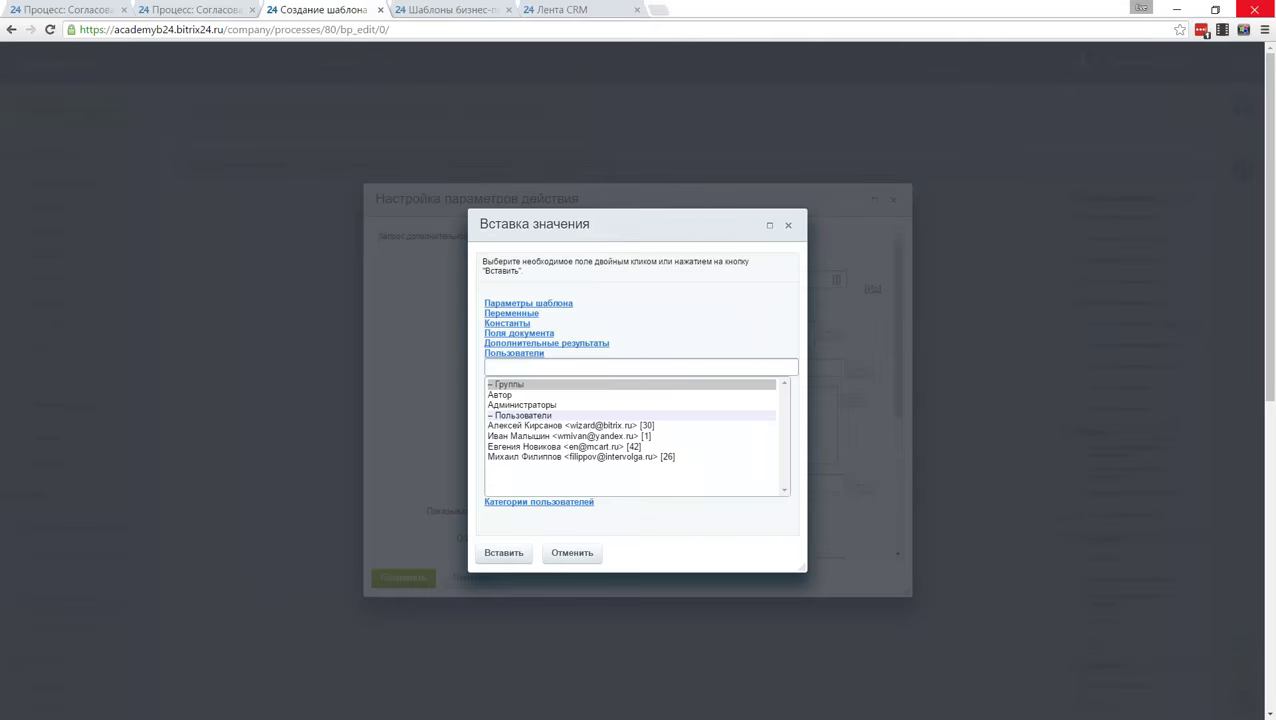
click(545, 333)
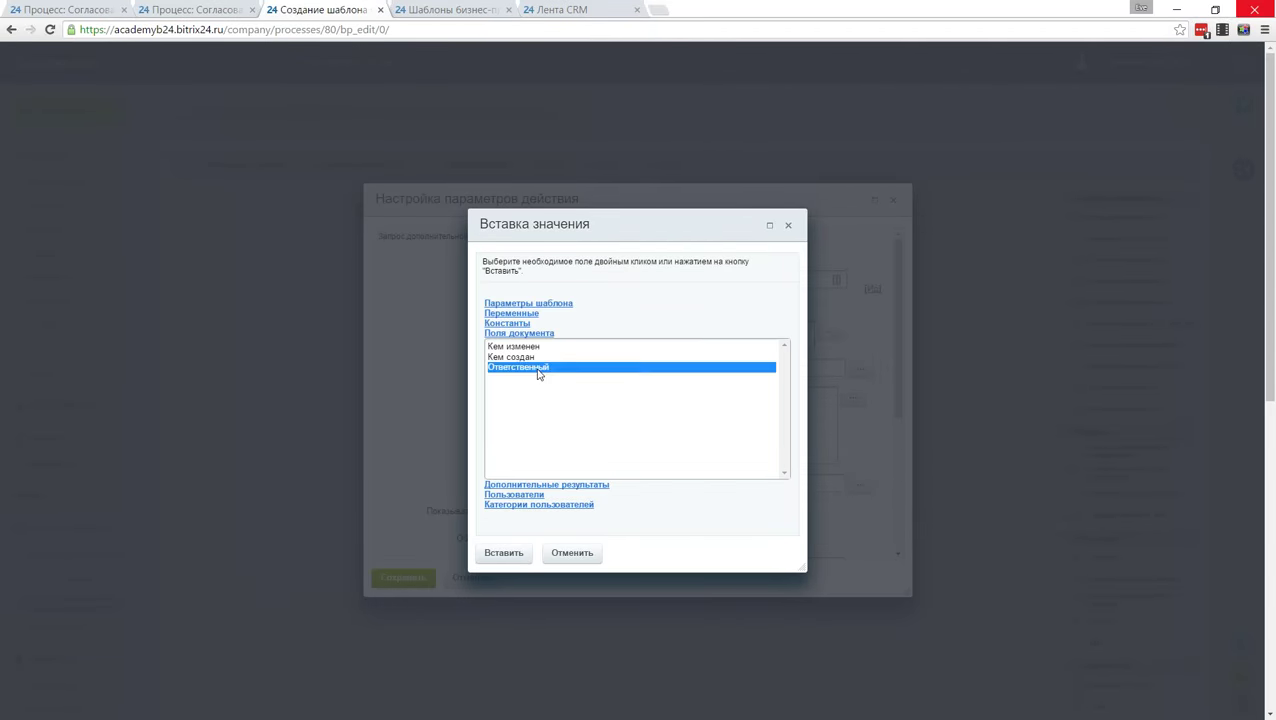
double_click(538, 368)
Step: Set its task name to 'Выберите что делать' and start the description with 'с КП'
text(Соглас)
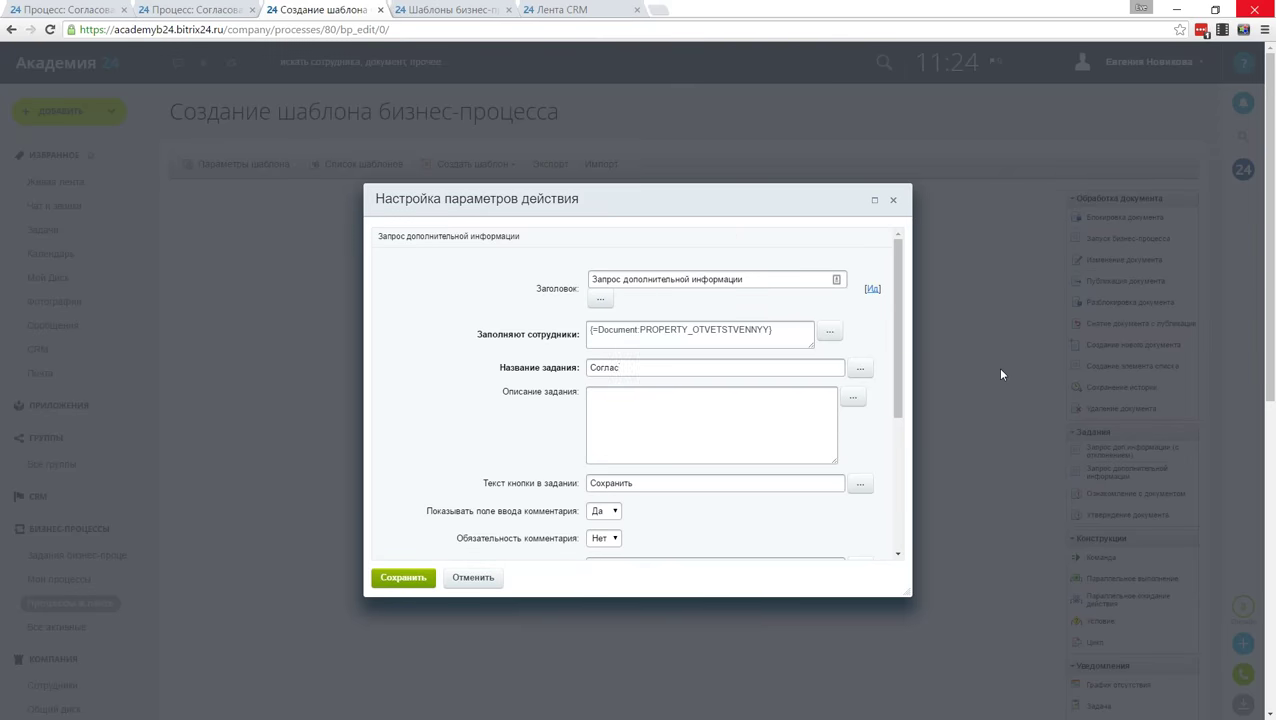
key(BackSpace)
key(BackSpace)
key(BackSpace)
key(BackSpace)
key(BackSpace)
key(BackSpace)
text(Выберите что делать)
click(704, 430)
text(с КП)
Step: Extend the task description with the document's Название, 'от' and its creation date
click(854, 400)
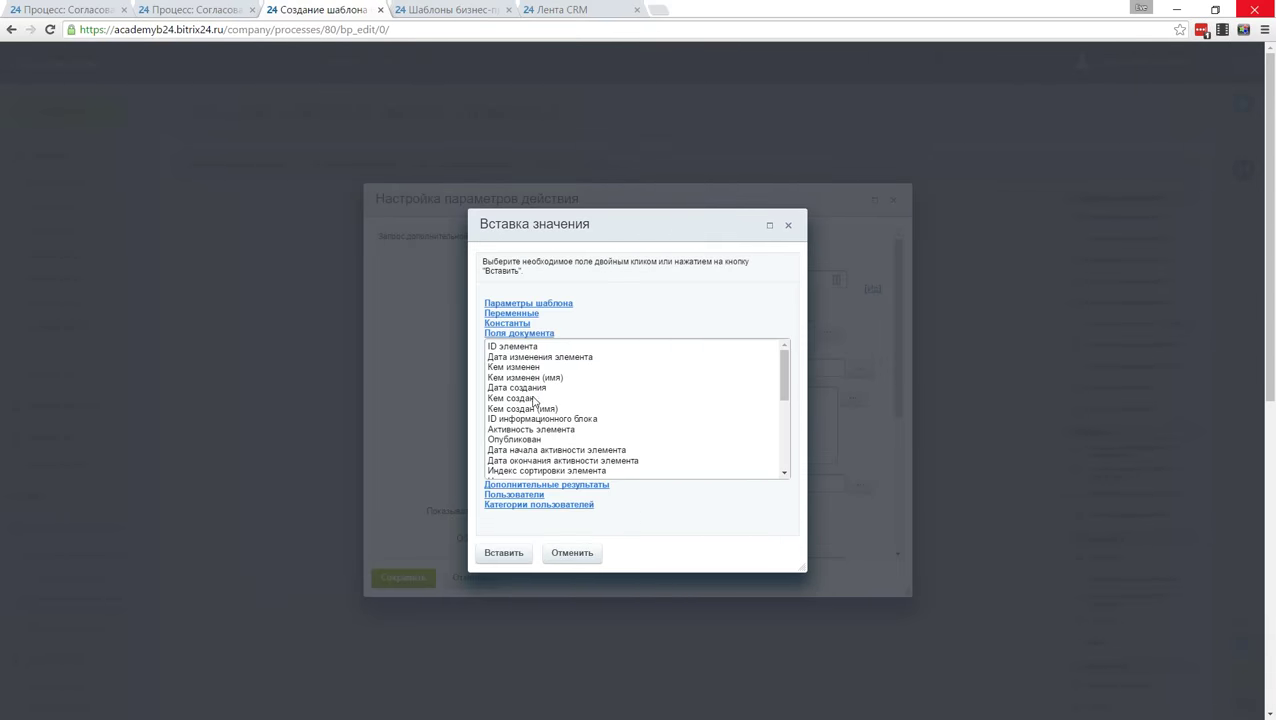
scroll(535, 425, down, 3)
double_click(507, 348)
text(от)
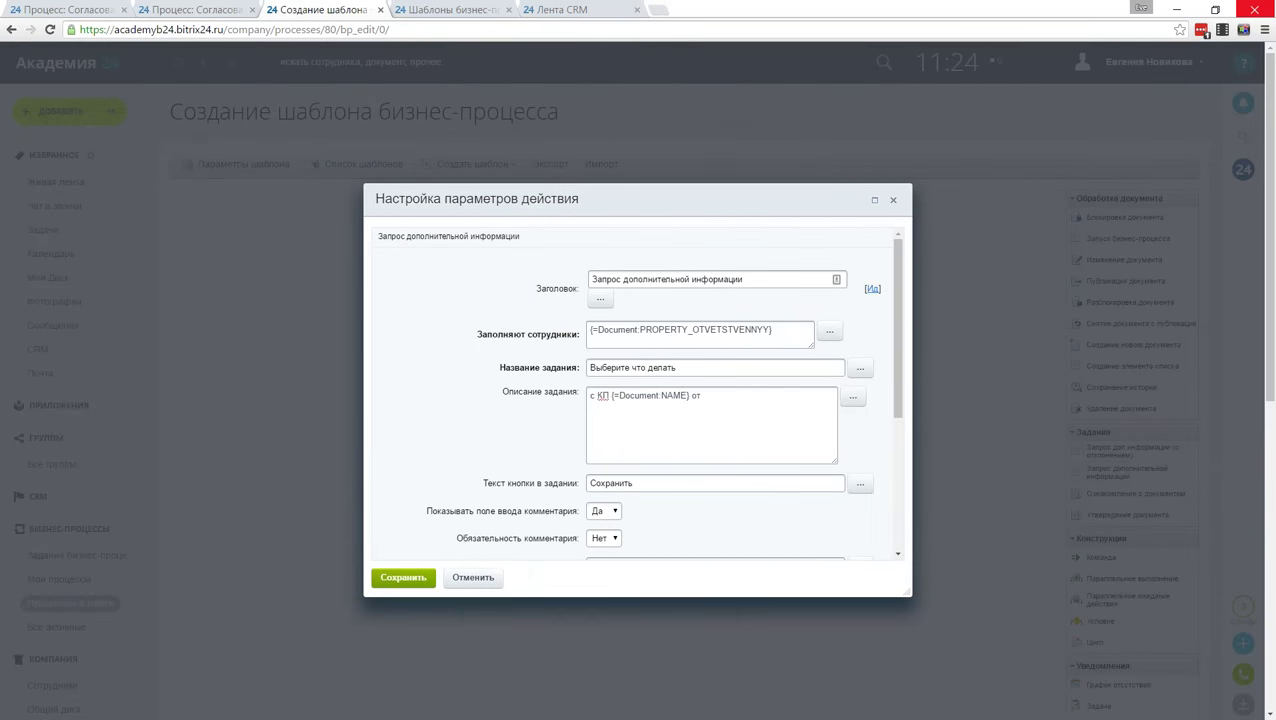
click(853, 397)
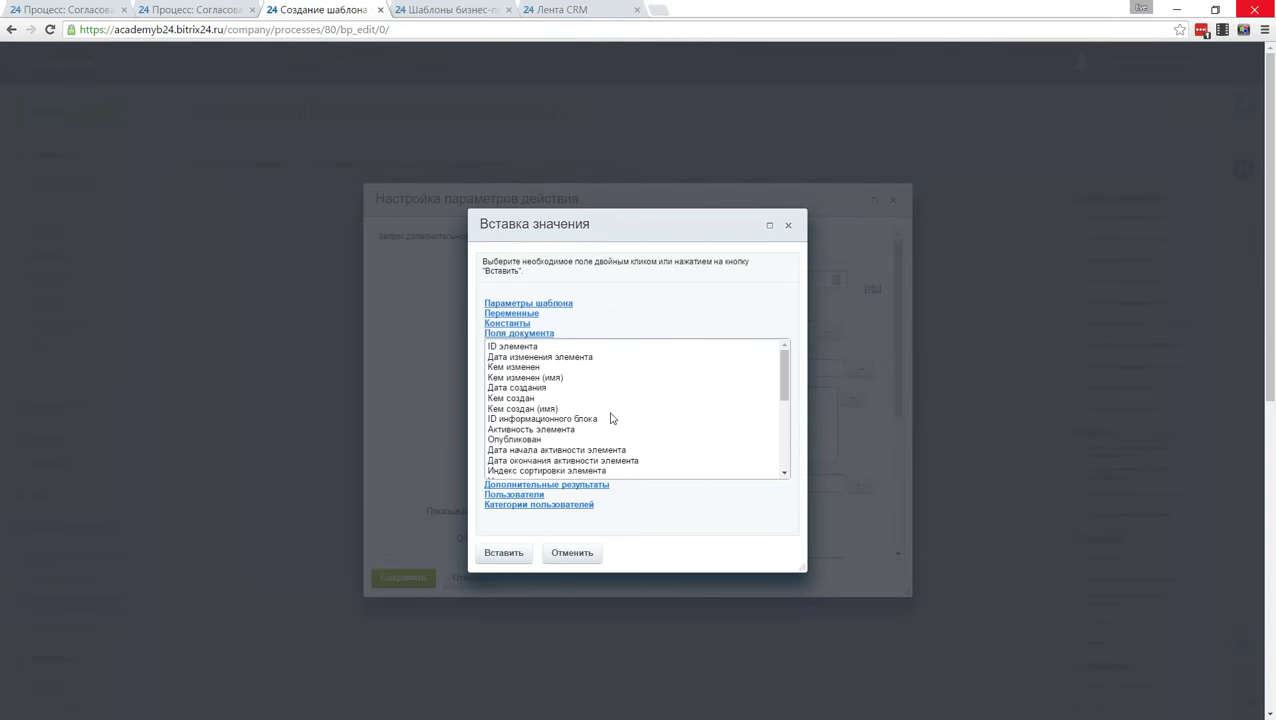
scroll(612, 418, down, 2)
scroll(538, 415, up, 2)
click(534, 389)
double_click(534, 389)
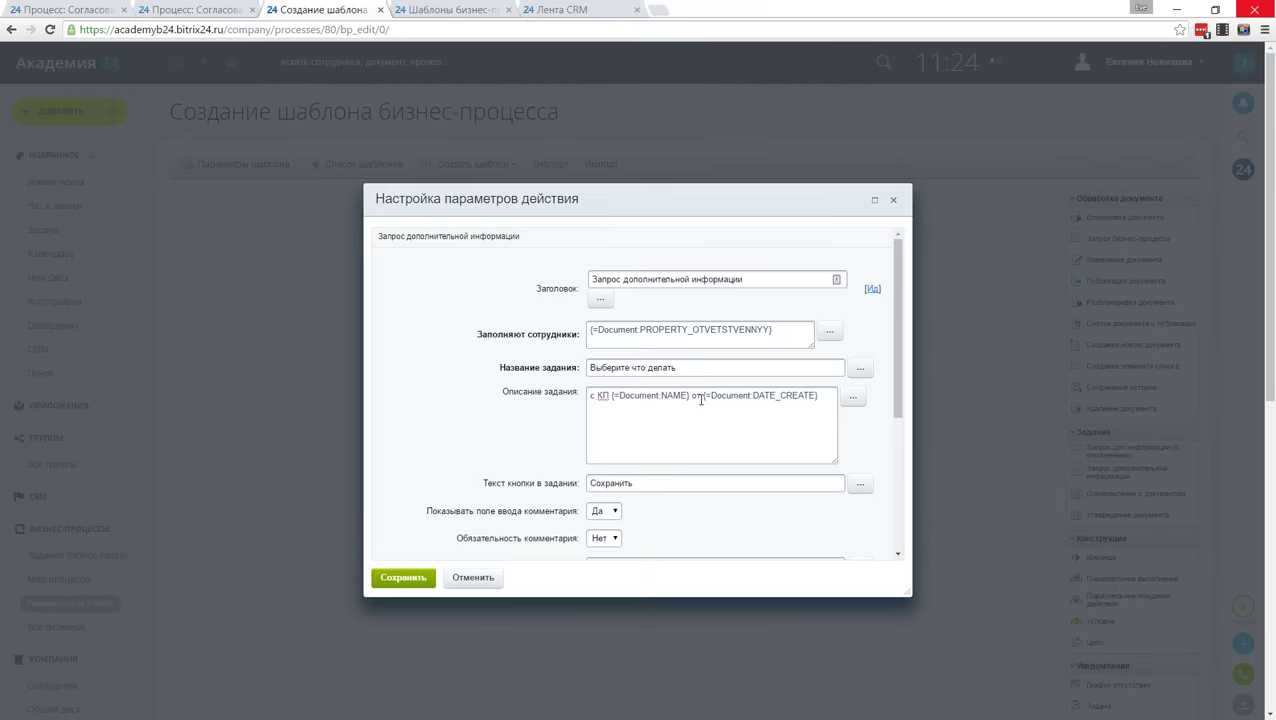
Step: Append 'Комментарии:' with the Комментарий field, and set the comment input box to Нет
text(Коммент)
text(арии:)
click(856, 399)
scroll(548, 427, down, 5)
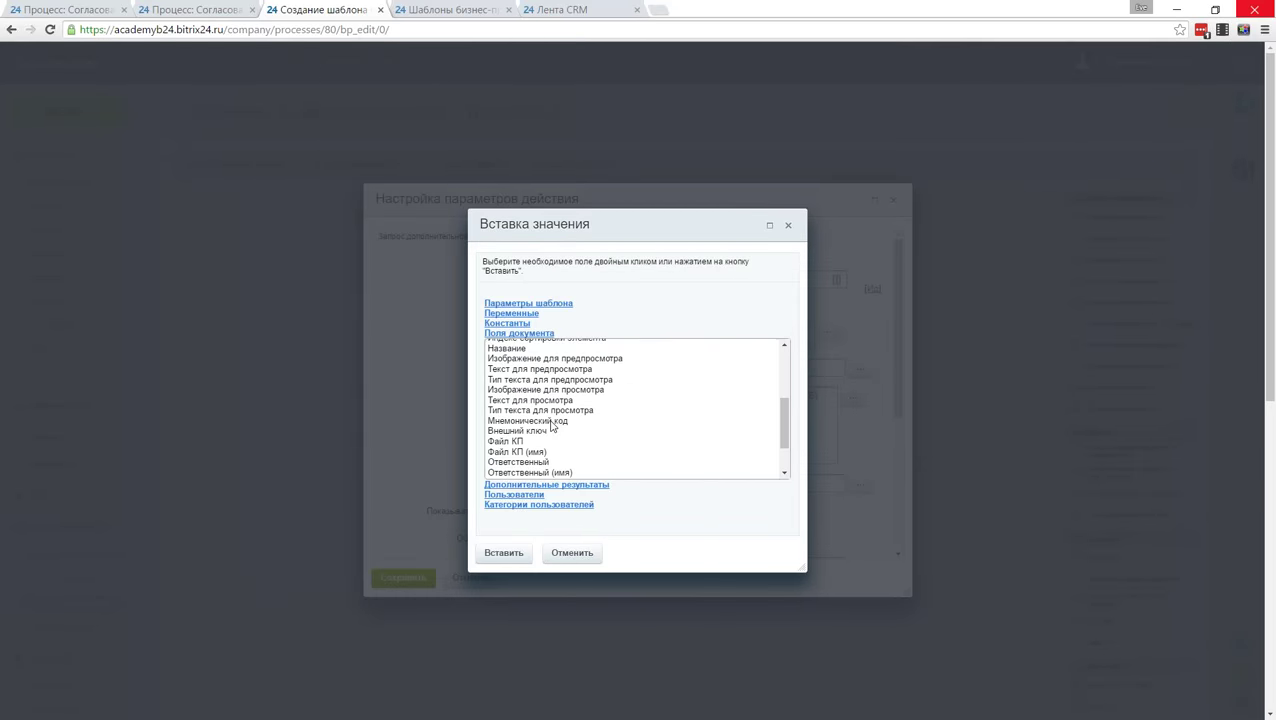
scroll(548, 427, down, 2)
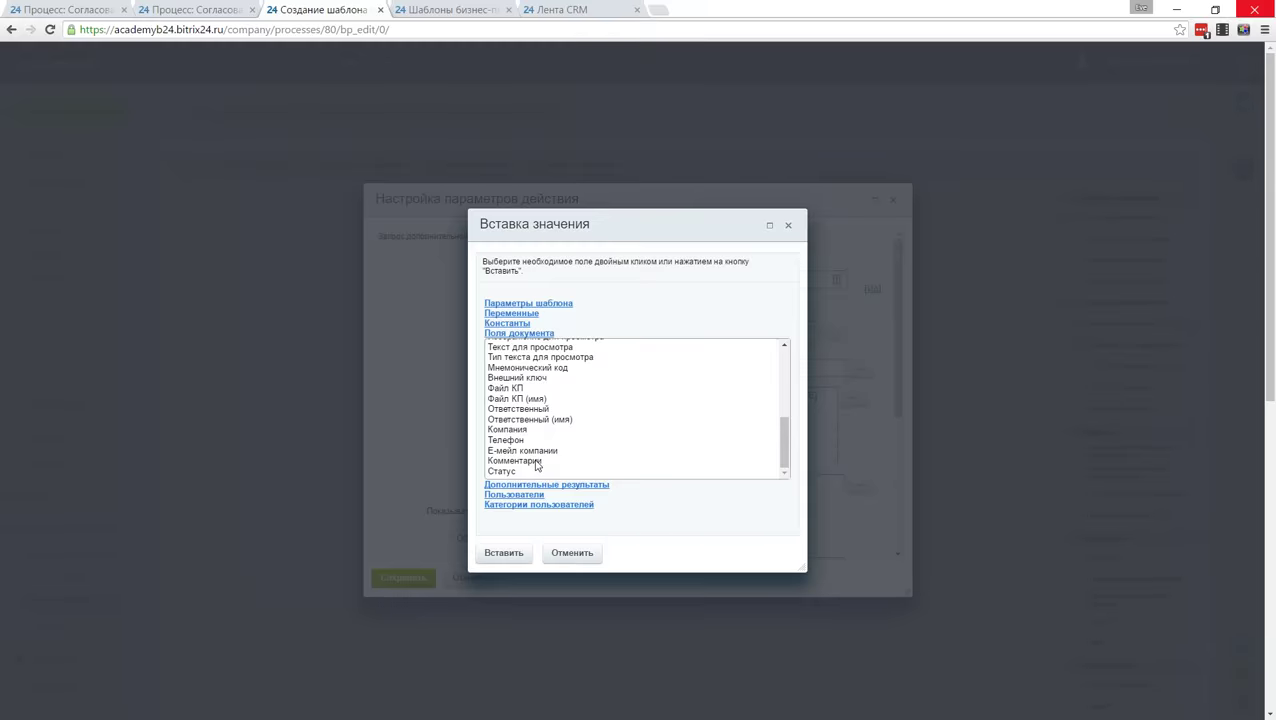
double_click(536, 461)
scroll(518, 432, down, 3)
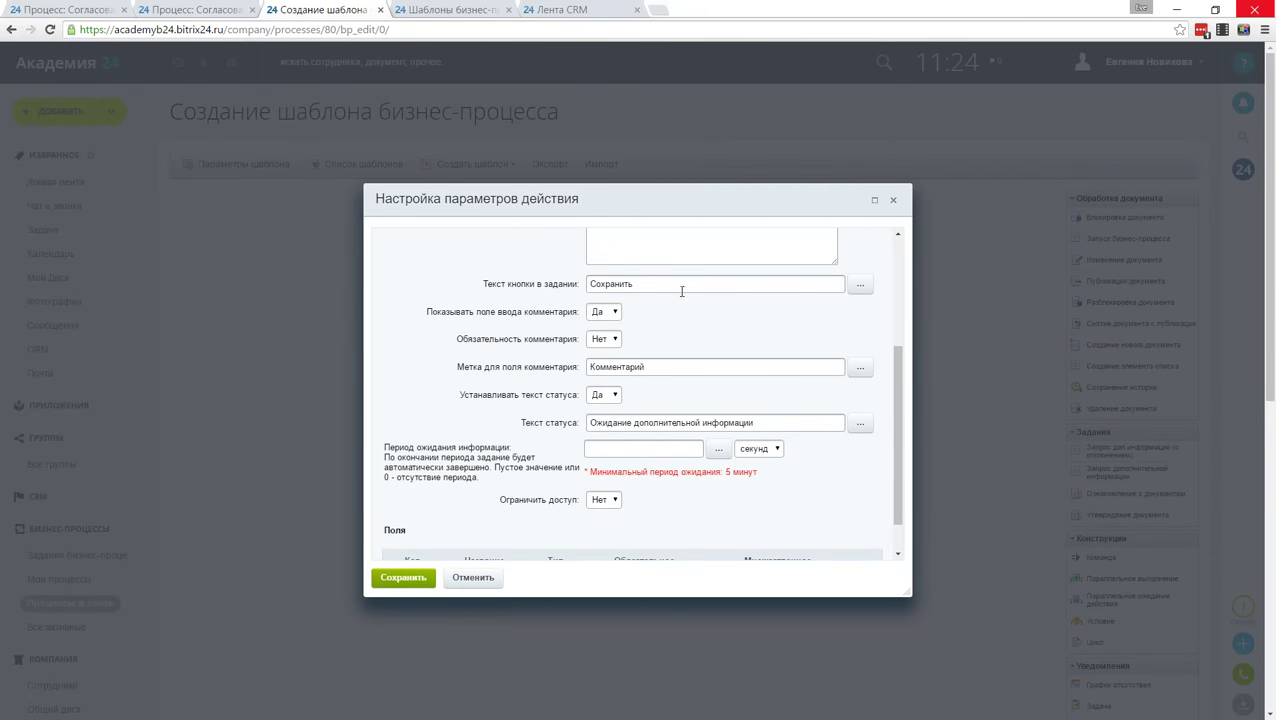
click(614, 318)
click(604, 334)
Step: Add a Список field 'Что делать?' (chtodelat) with values отклонить, подумать, создать сделку
scroll(522, 360, down, 1)
scroll(522, 360, down, 1)
click(442, 481)
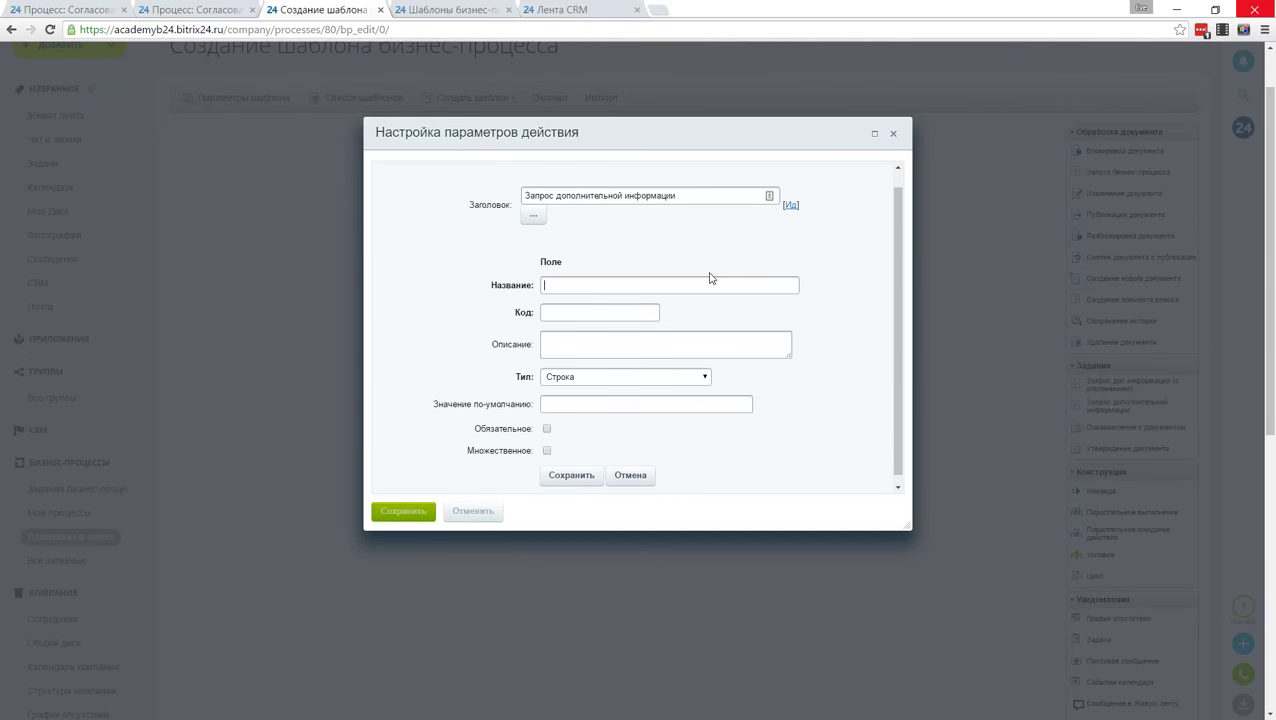
text(Что делать?)
text(chtode)
text(la)
text(t)
click(655, 381)
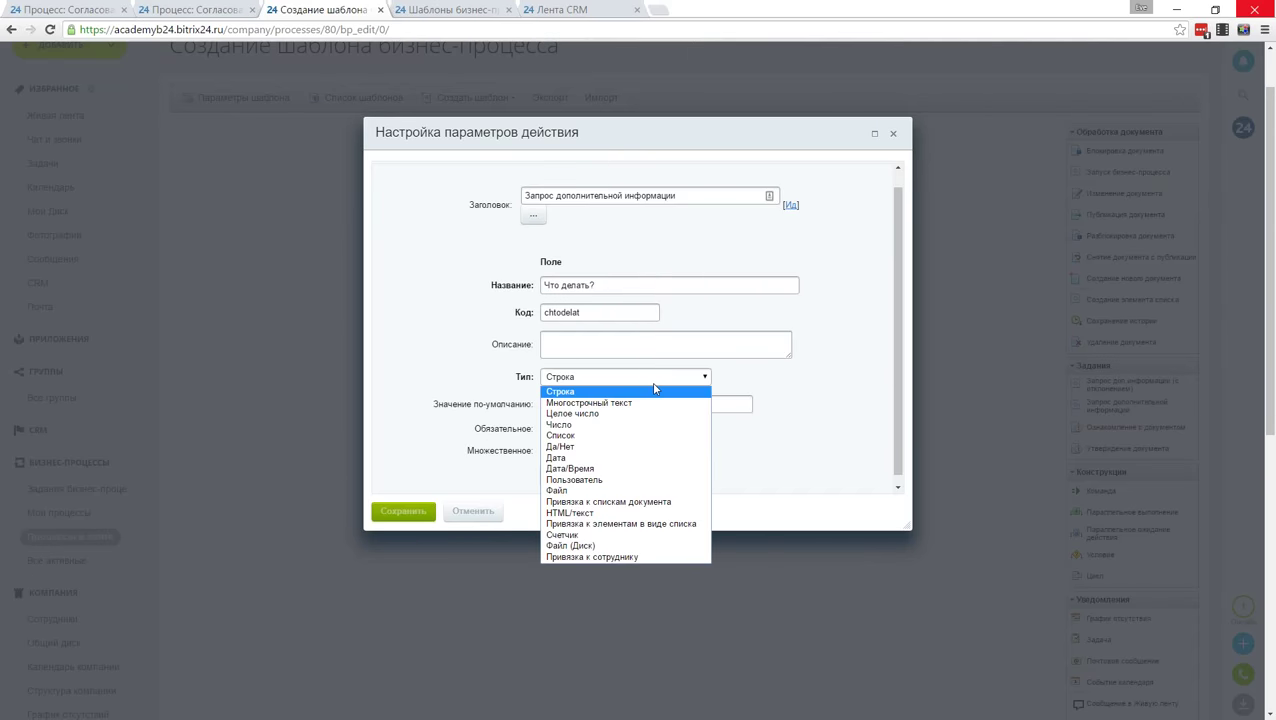
click(652, 435)
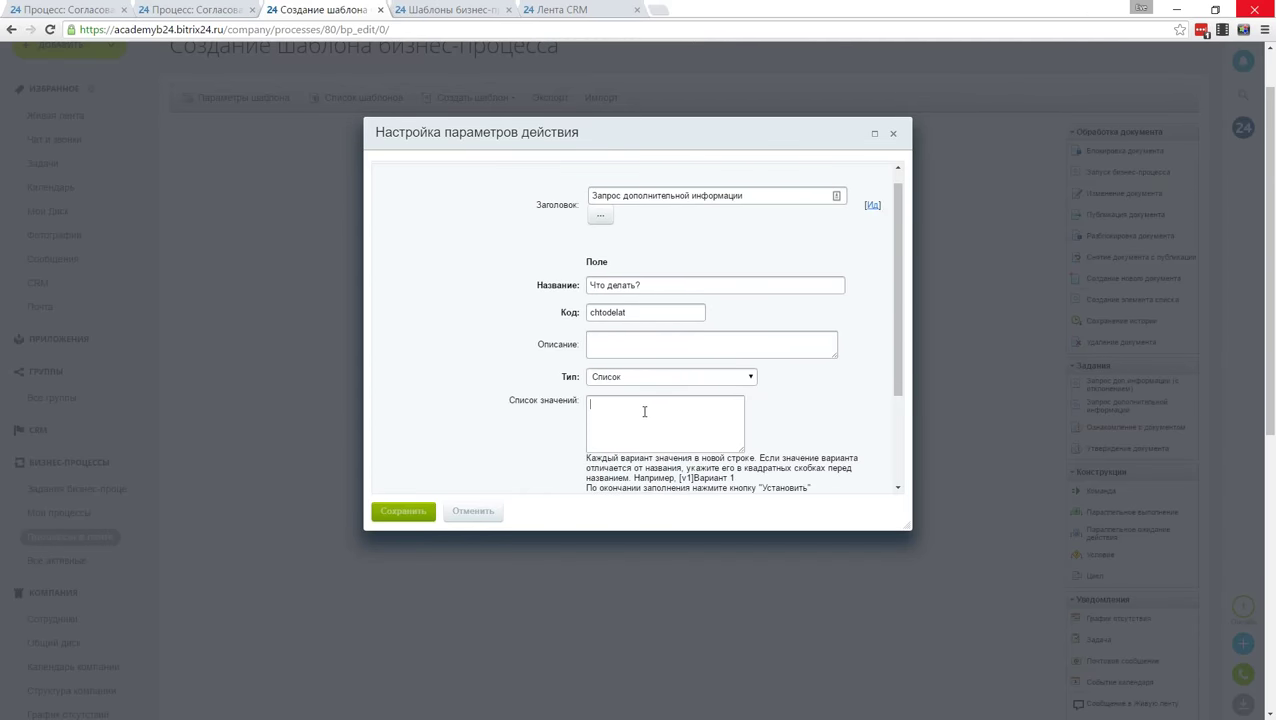
text(тклонить )
text(подумать)
key(Return)
text(создать сделку)
Step: Apply the list values, make отклонить the default, mark the field required and save it
scroll(468, 425, down, 1)
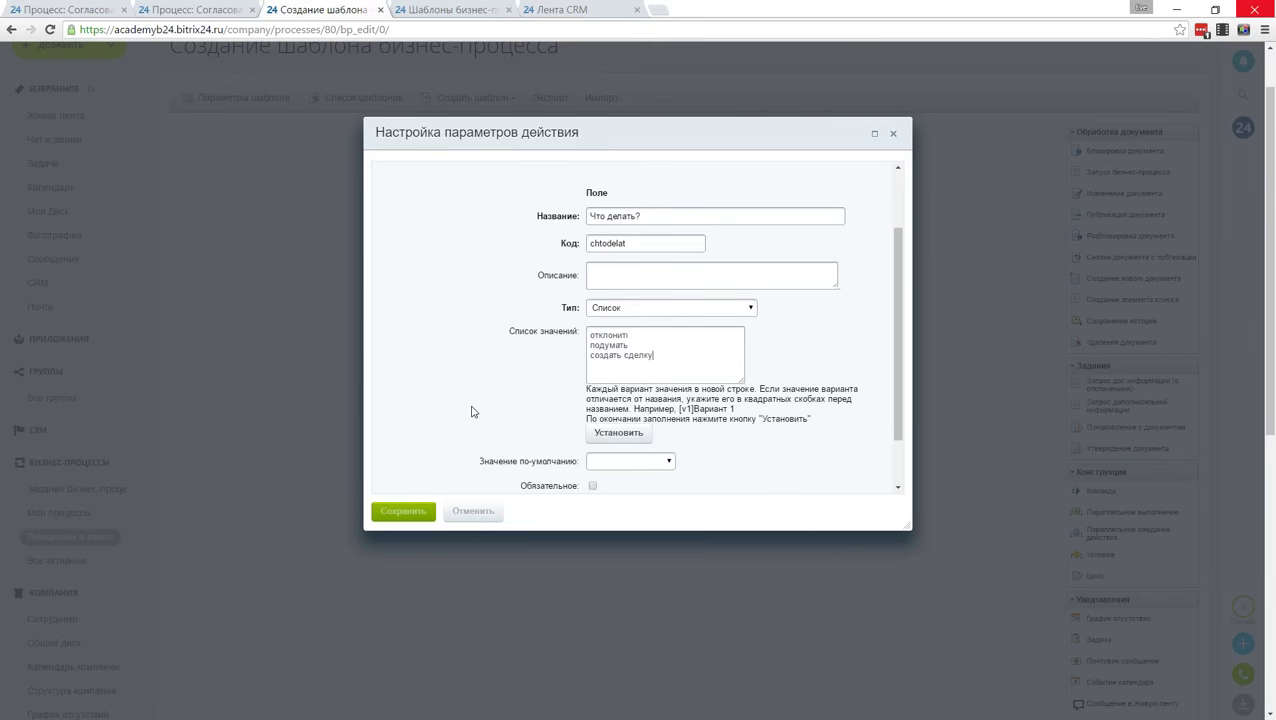
scroll(478, 413, down, 3)
click(618, 234)
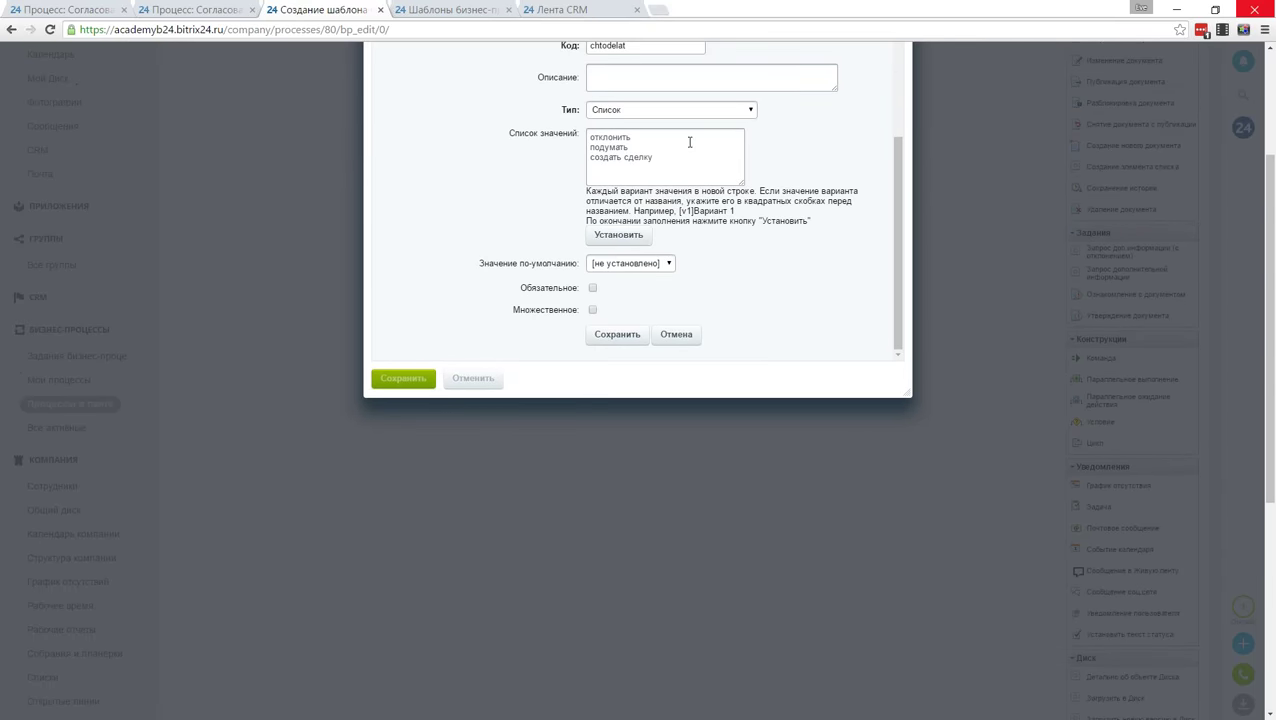
click(656, 266)
click(672, 287)
click(592, 288)
click(628, 338)
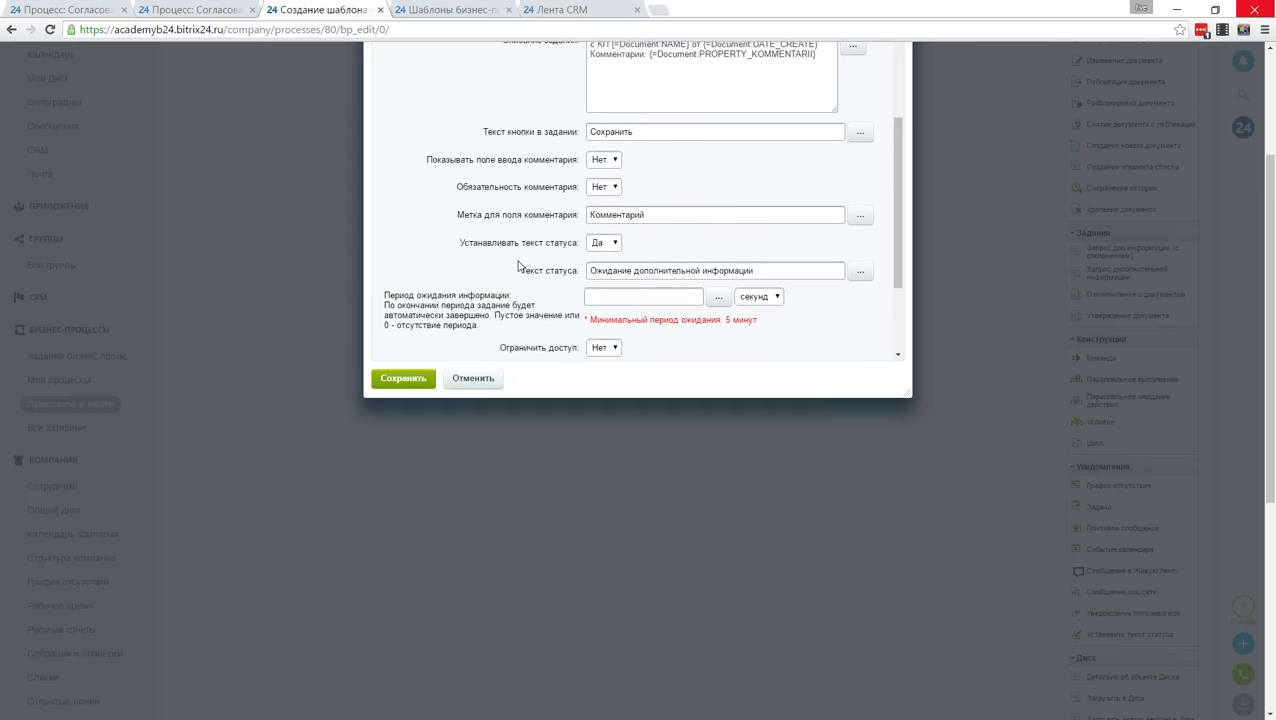
scroll(517, 260, down, 2)
scroll(517, 260, down, 1)
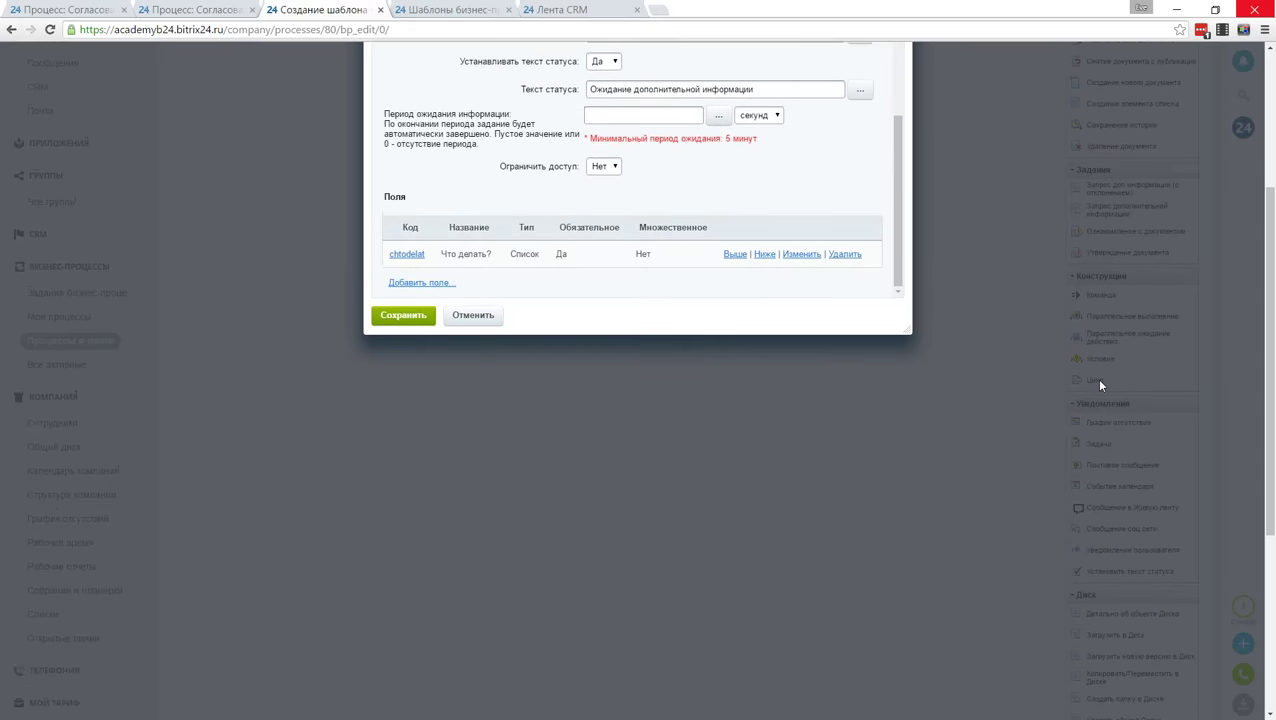
scroll(1099, 385, up, 2)
scroll(1096, 427, up, 1)
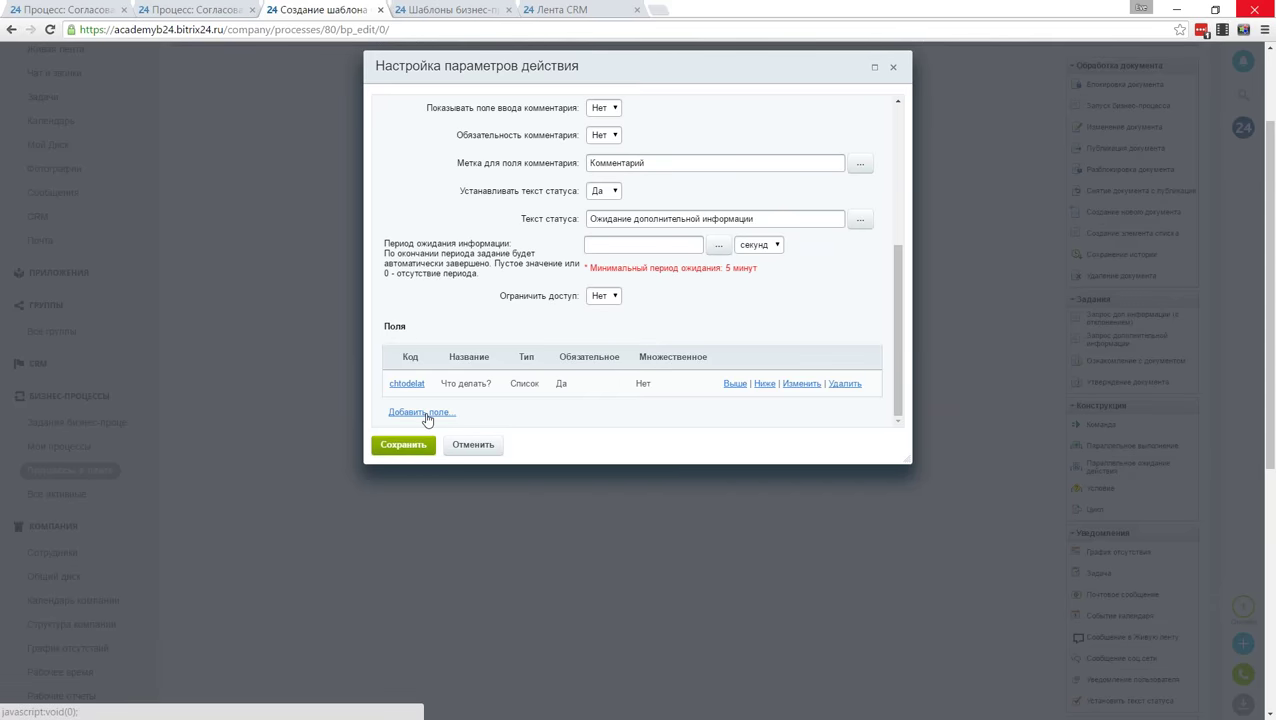
Step: Add an optional Файл field 'Файл дополнительный' with code filedop
scroll(426, 418, up, 3)
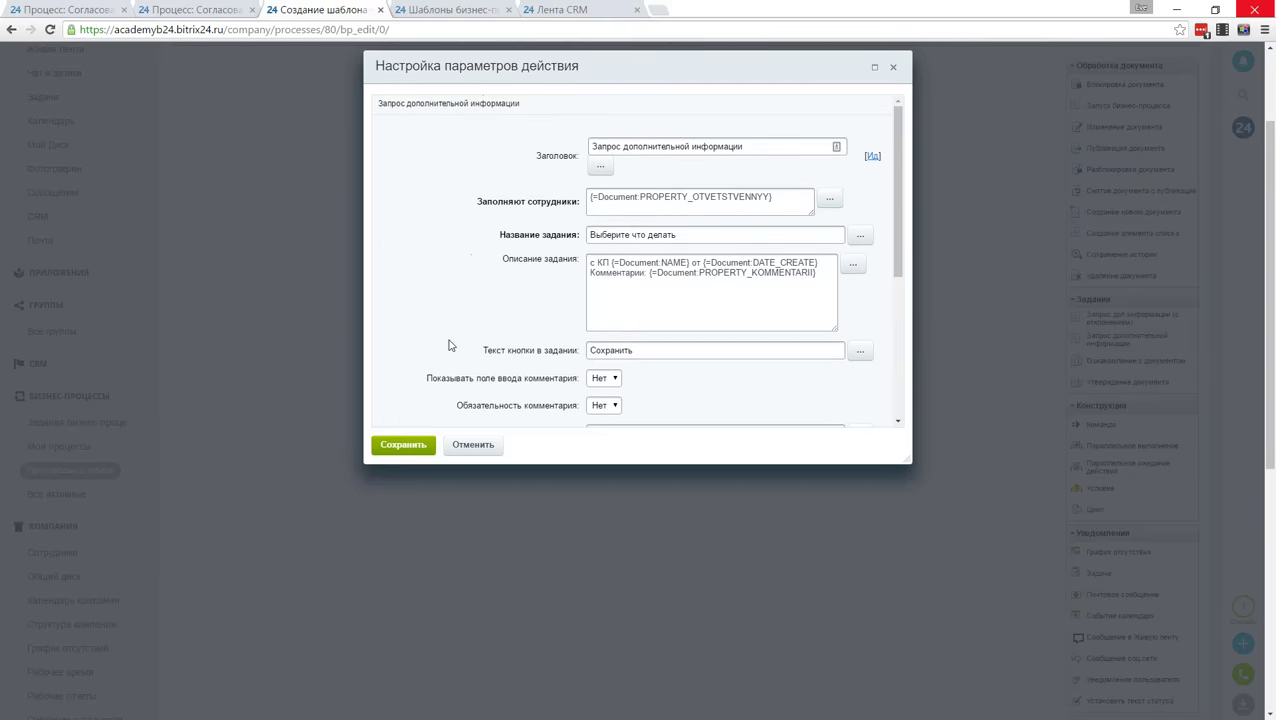
scroll(447, 342, down, 3)
click(416, 413)
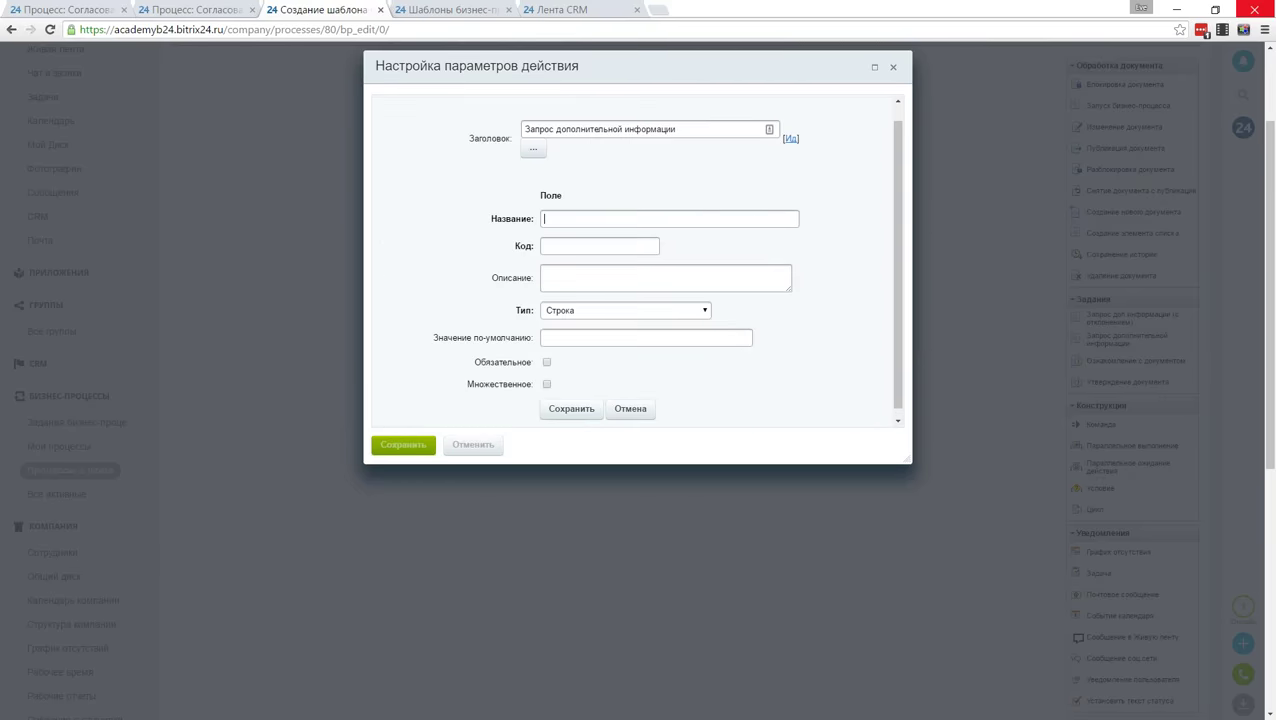
text(Файл дополнительно)
key(BackSpace)
text(ый)
key(Tab)
text(filedop)
click(620, 316)
click(622, 428)
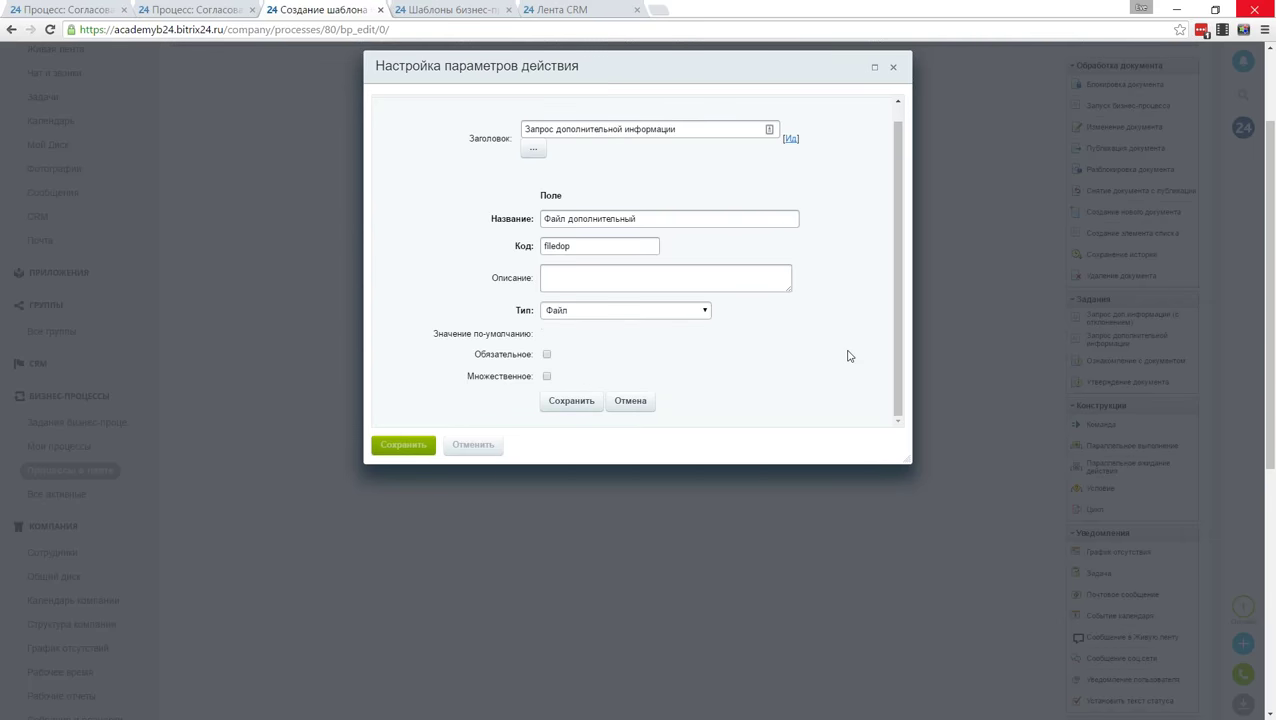
click(571, 400)
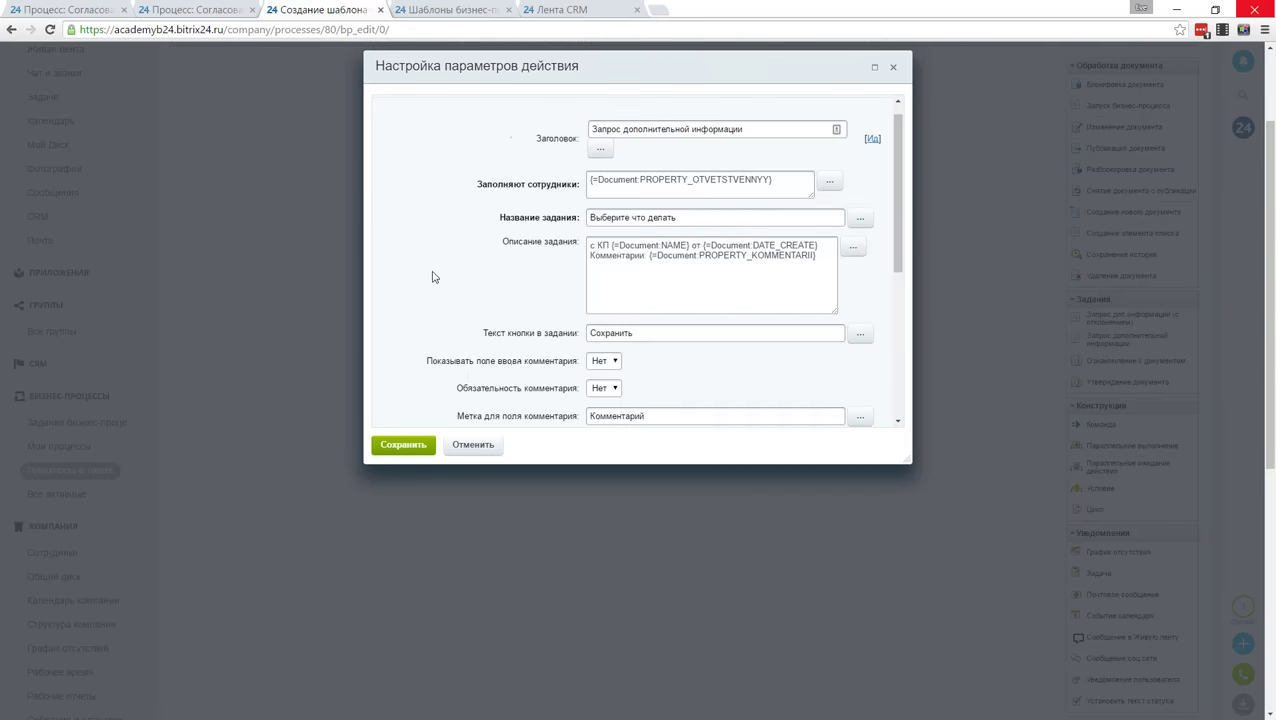
Step: Save the information request's settings
scroll(432, 277, down, 10)
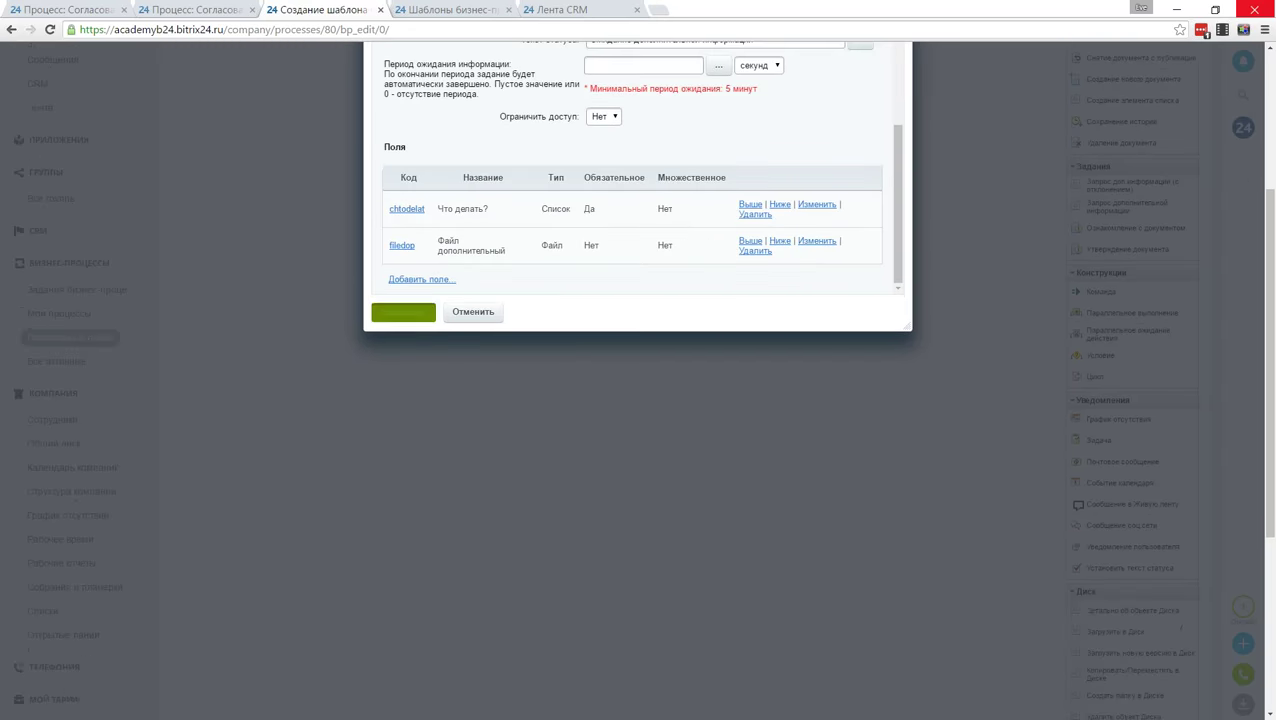
click(403, 312)
scroll(966, 447, up, 3)
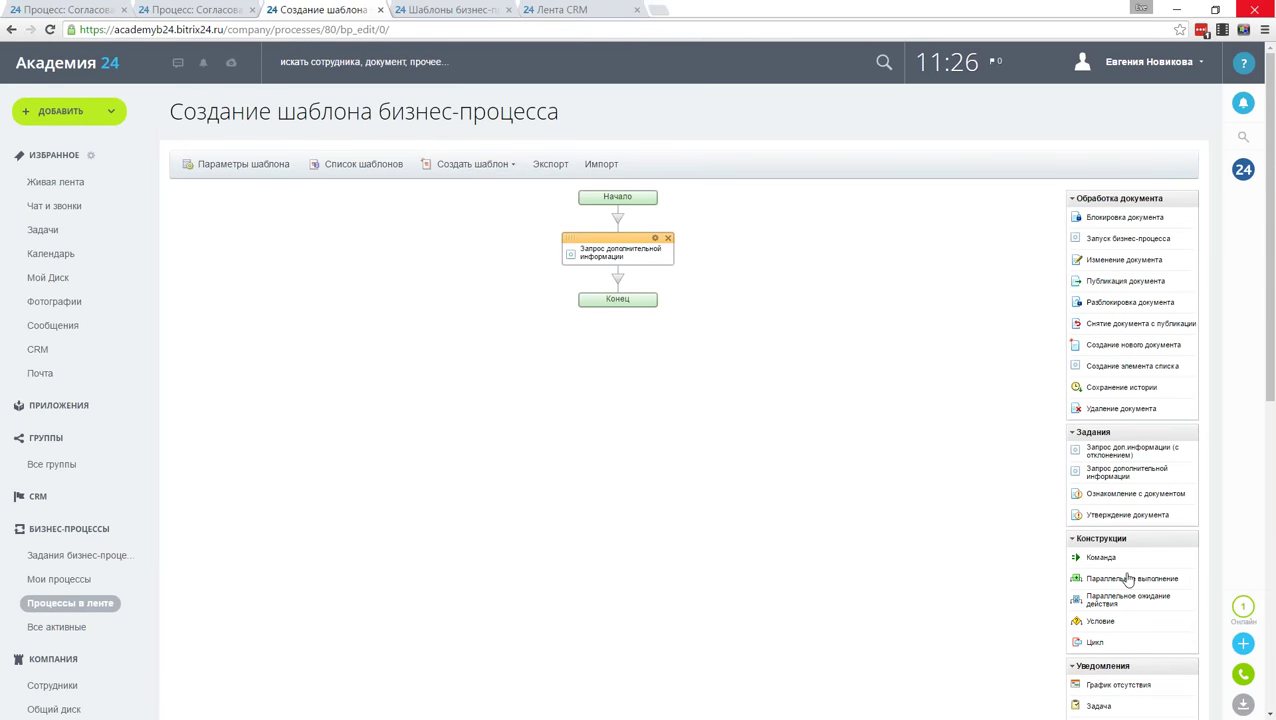
Step: Place a condition block after the request and title it 'Что делать?'
drag(1116, 627, 620, 283)
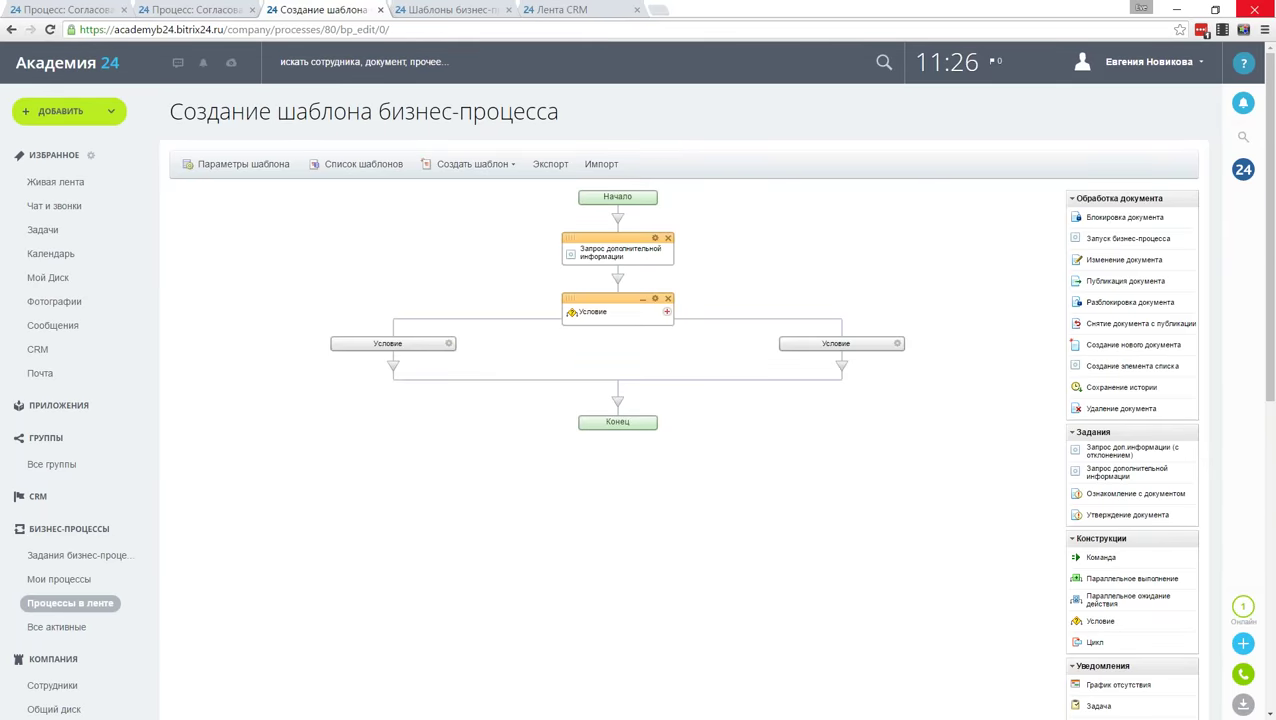
click(655, 298)
text(Xnj ltkfnm&)
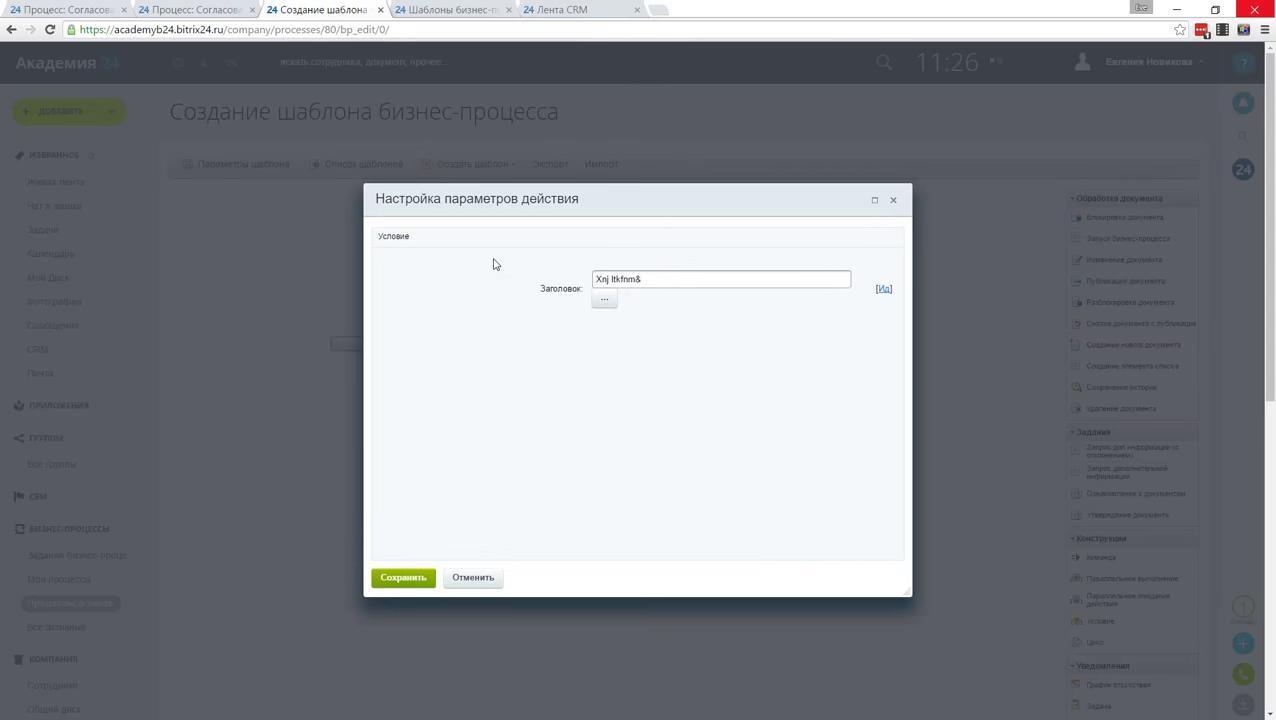
key(ctrl+a)
text(Что делать?)
click(403, 577)
Step: Title the left branch 'Отклонить', matching when Что делать? equals отклонить
click(449, 344)
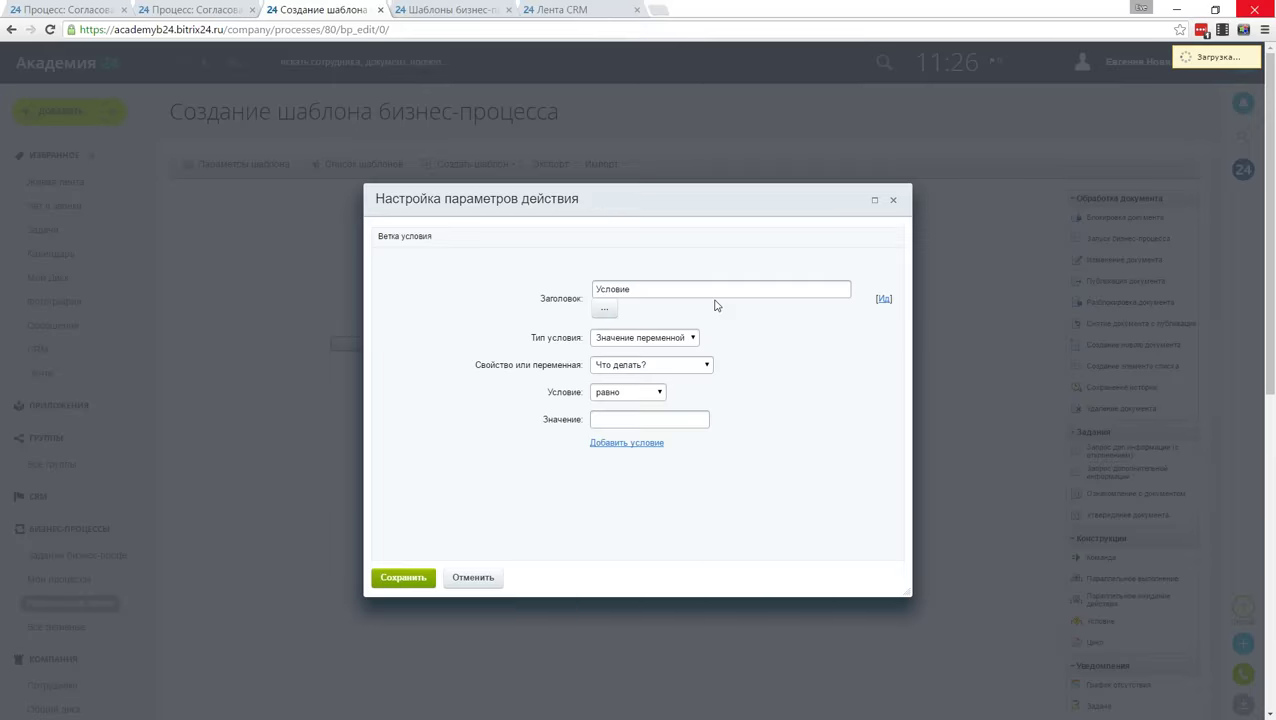
text(Отклонить)
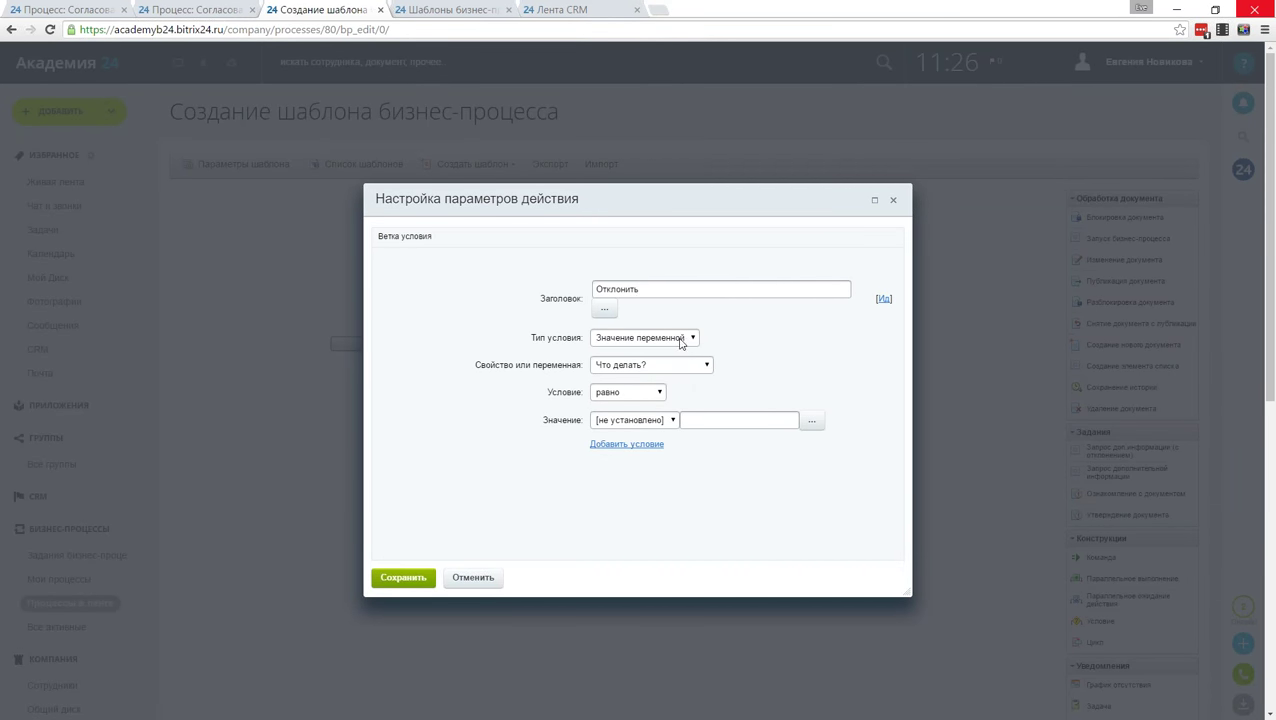
click(677, 368)
click(677, 370)
click(651, 420)
click(652, 441)
click(403, 577)
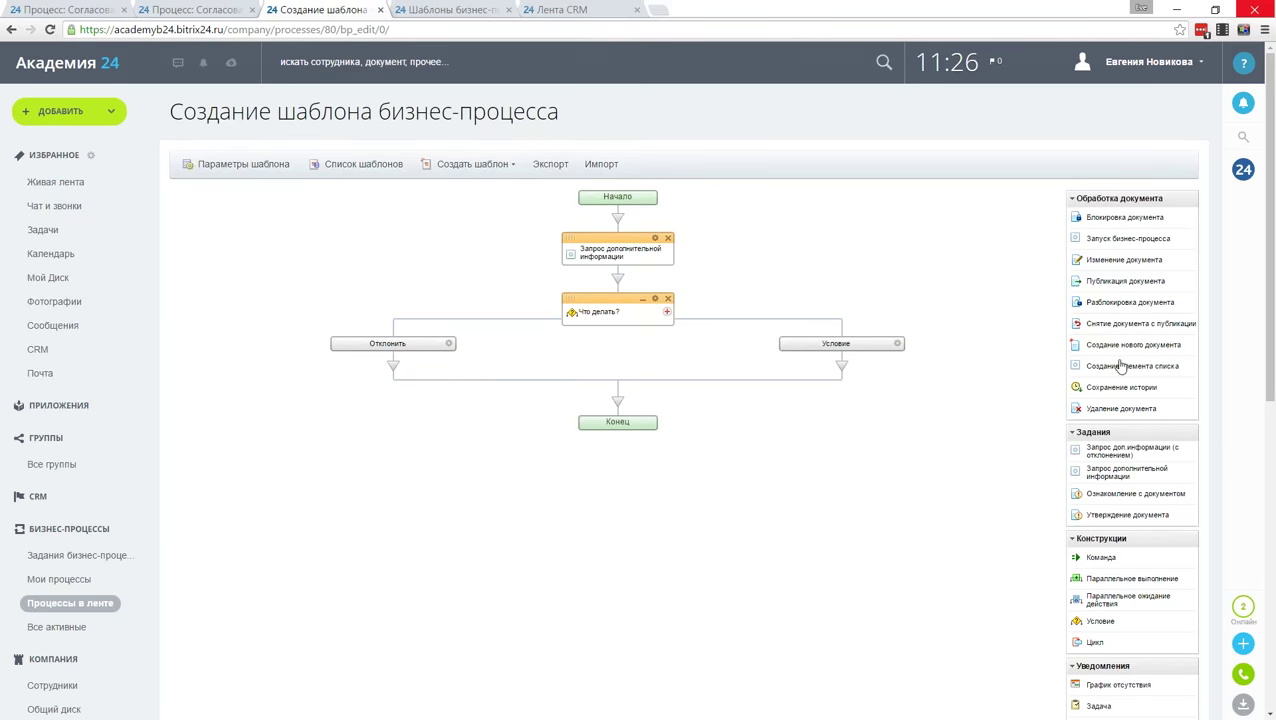
Step: Add an Изменение документа step to the Отклонить branch setting Статус to отклонено
drag(1105, 268, 393, 368)
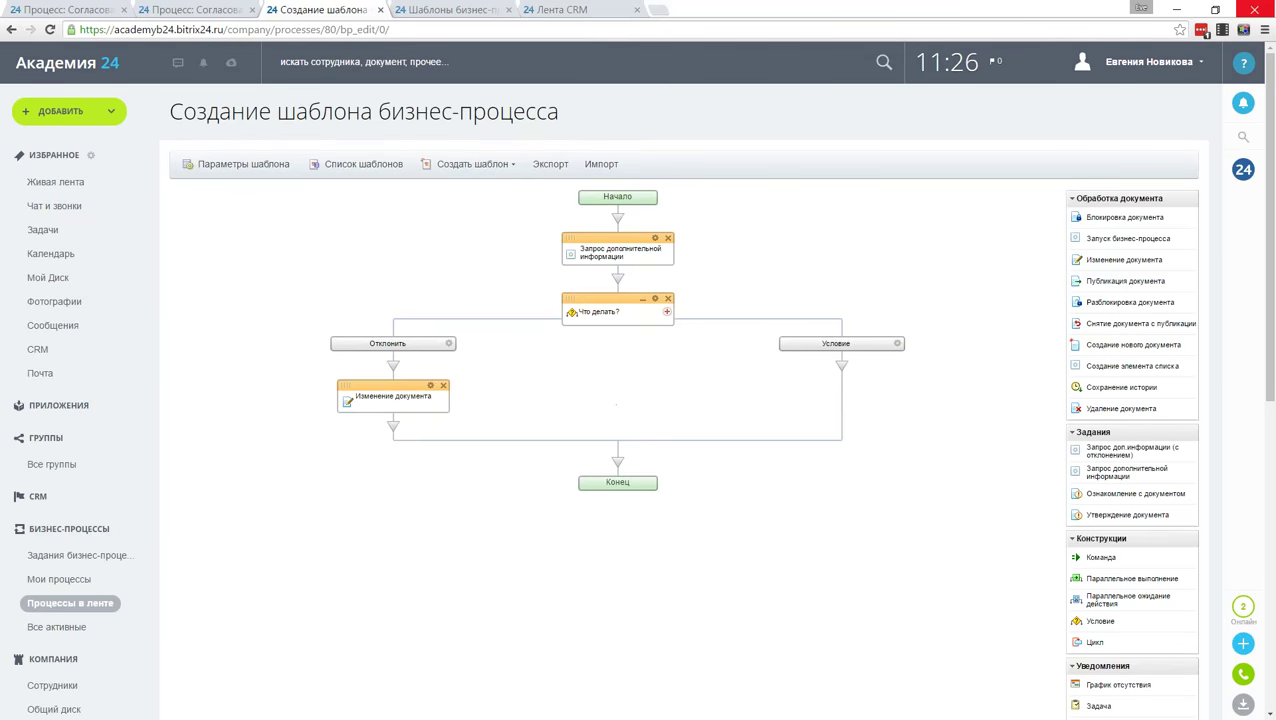
double_click(437, 398)
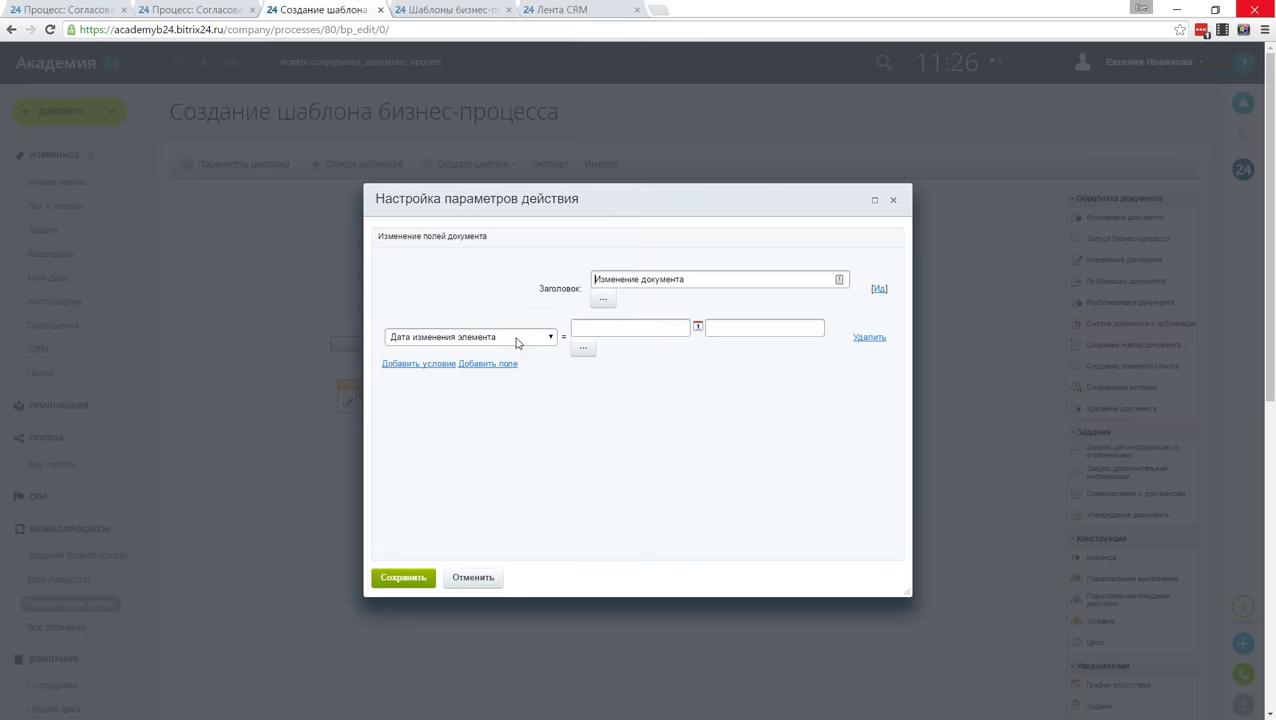
click(512, 340)
scroll(500, 460, down, 5)
click(449, 562)
click(643, 329)
click(643, 355)
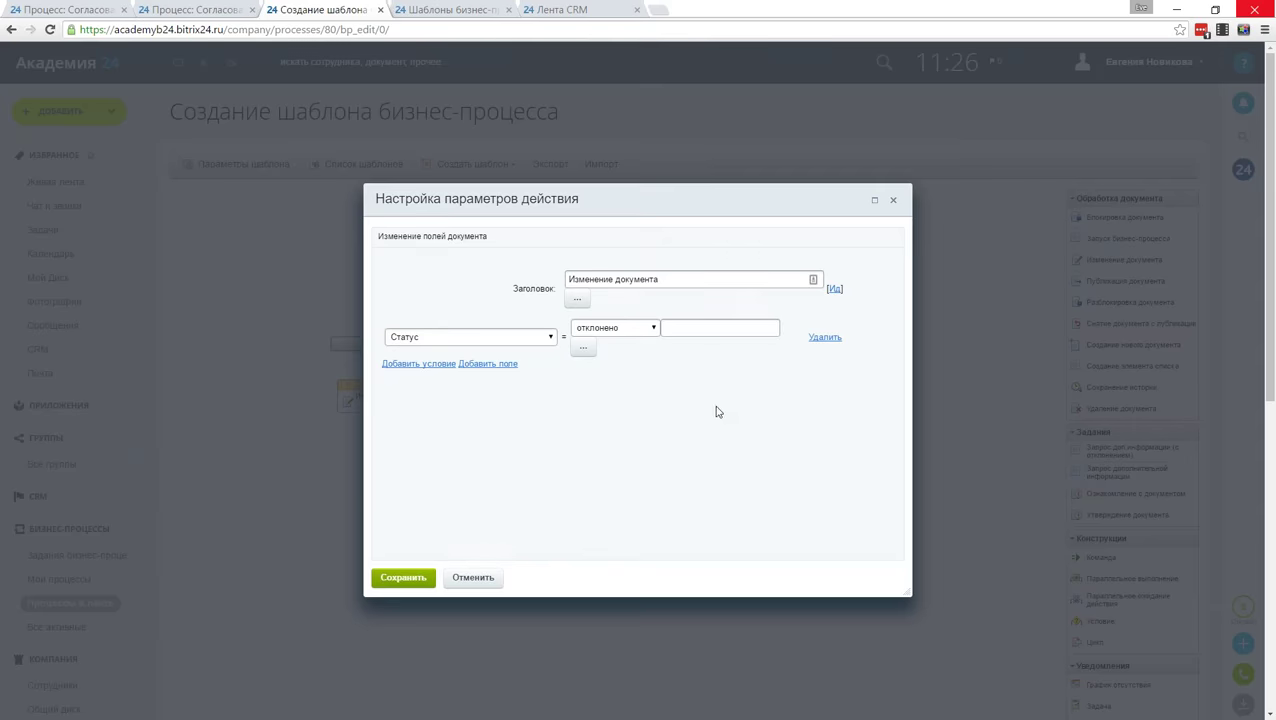
click(430, 574)
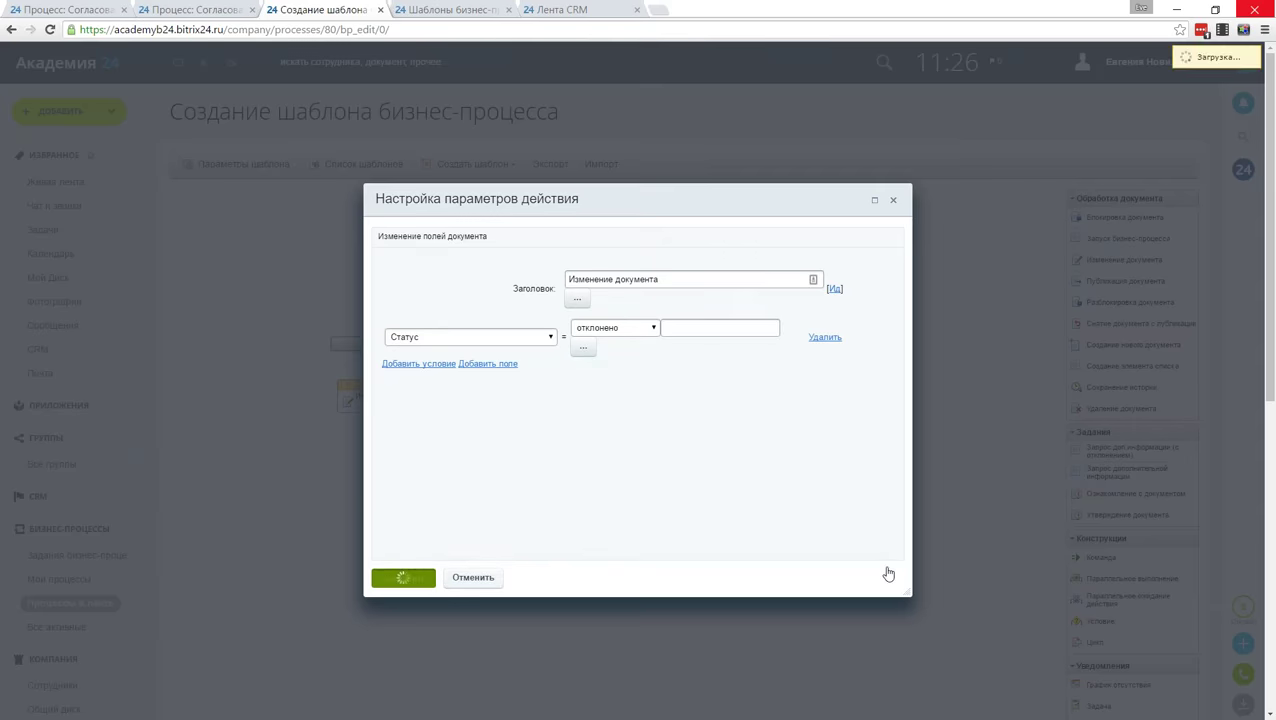
click(897, 343)
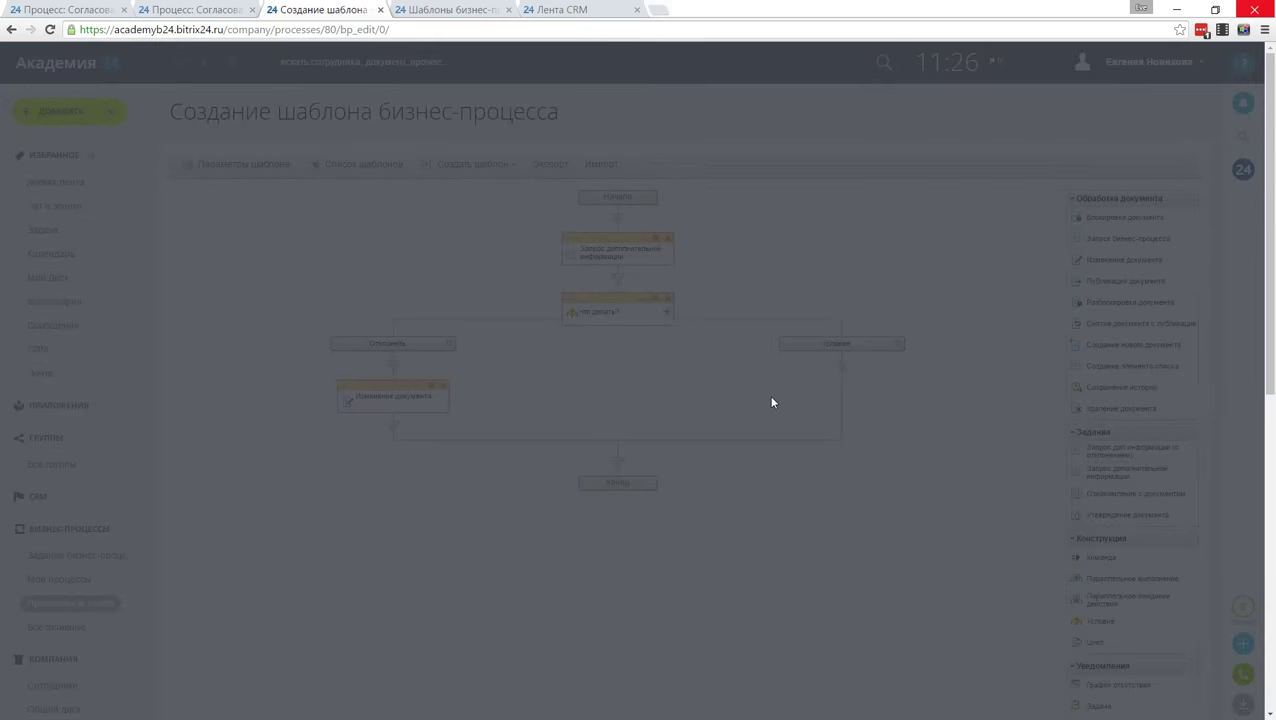
Step: Title the right branch 'Подумать', matching when Что делать? equals подумать
text(Подумать)
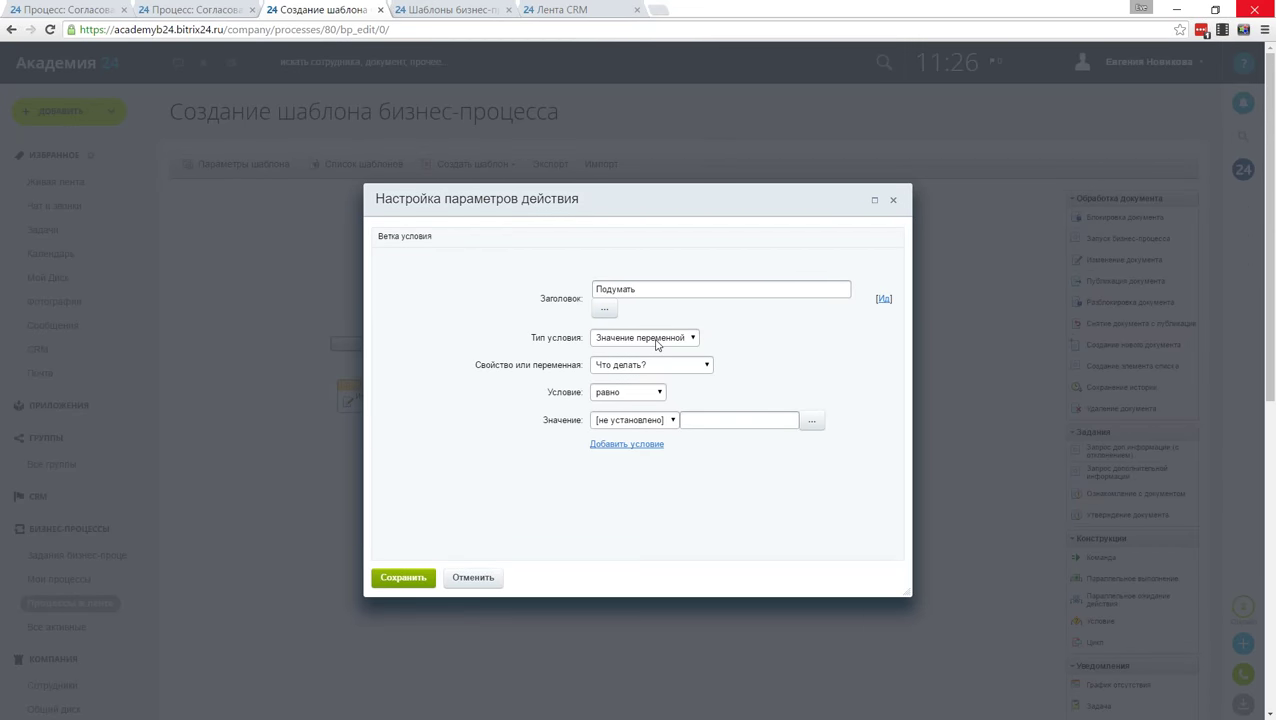
click(638, 420)
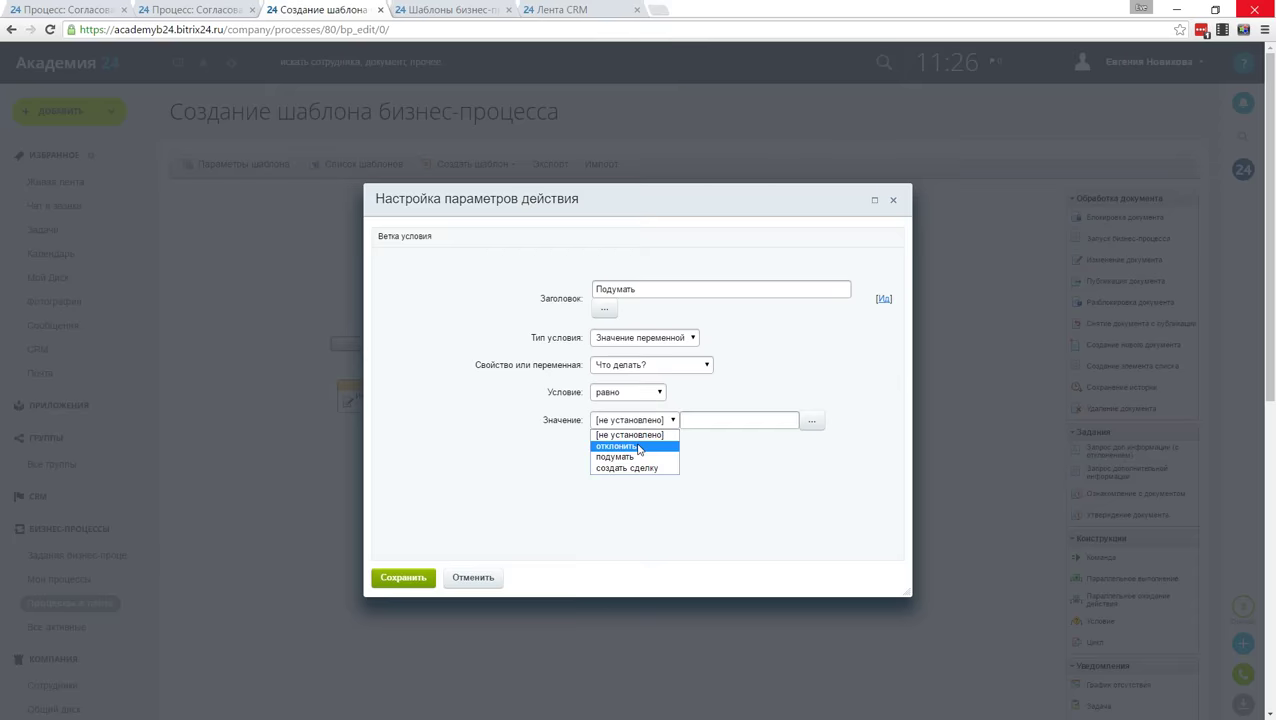
click(615, 456)
click(403, 577)
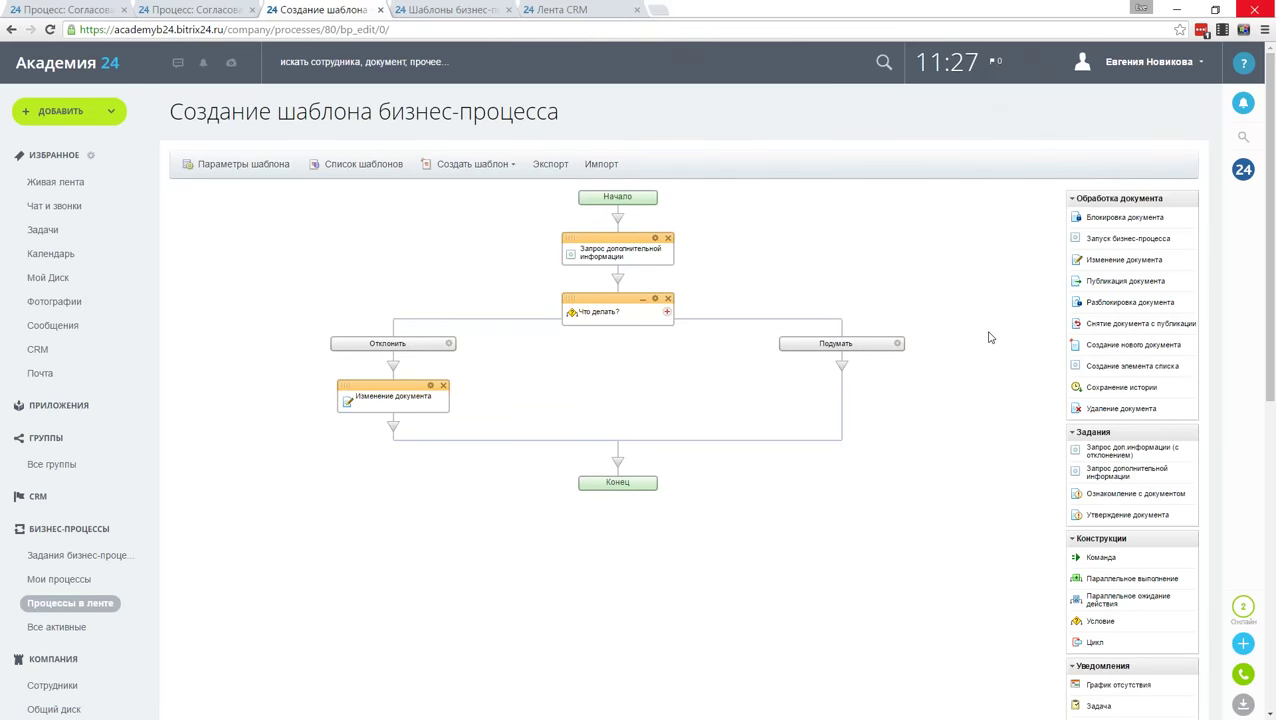
scroll(989, 337, down, 5)
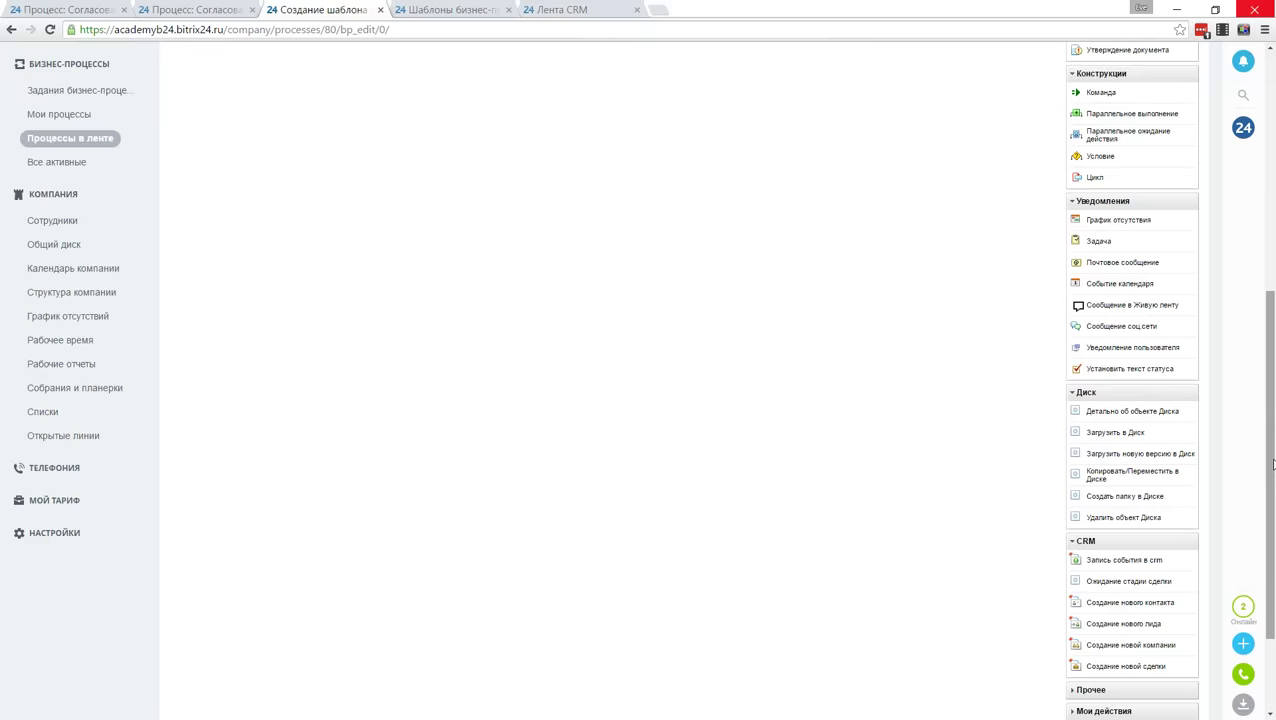
Step: Add a Загрузить в Диск step under Подумать targeting the Коммерческие предложение folder
scroll(1272, 463, up, 2)
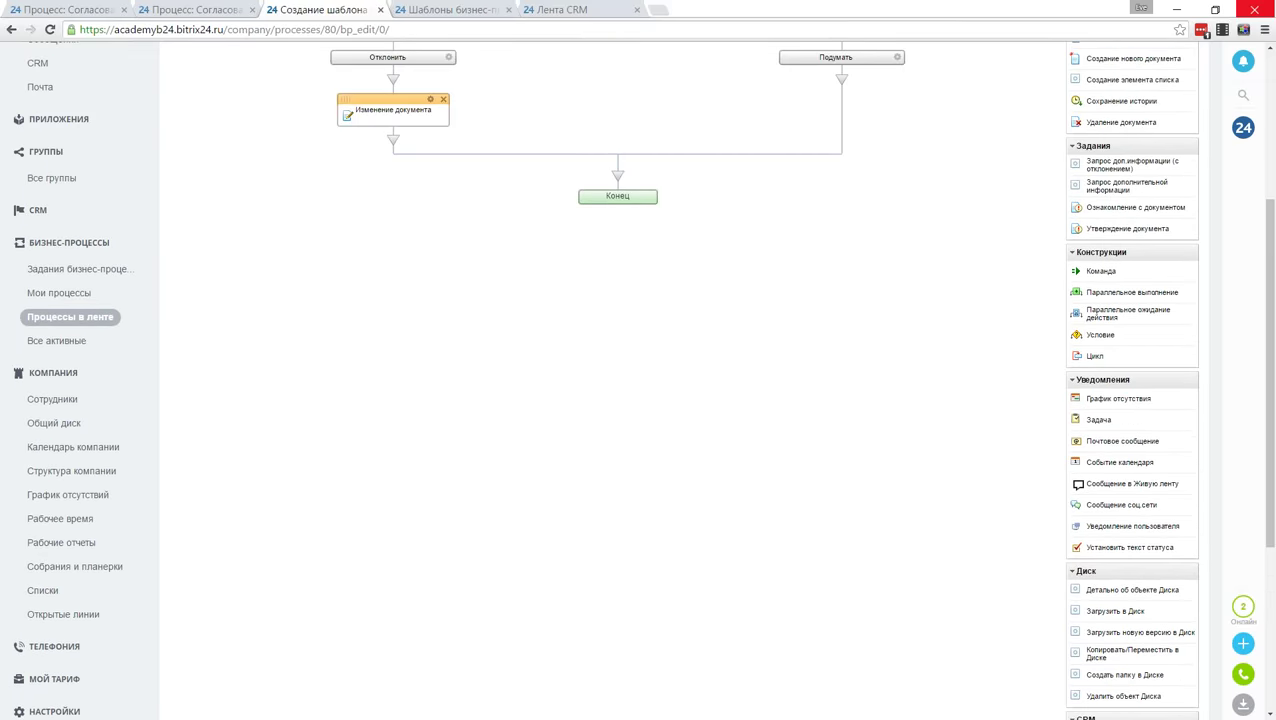
drag(1115, 610, 841, 92)
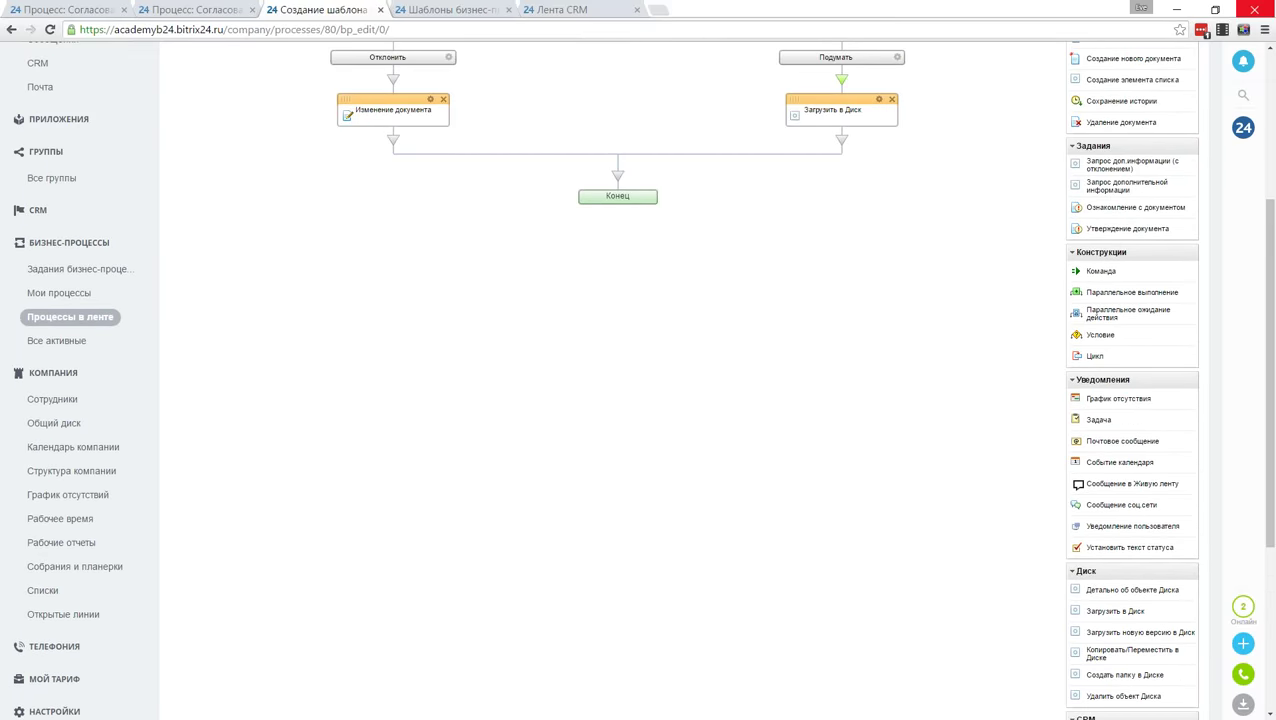
click(878, 99)
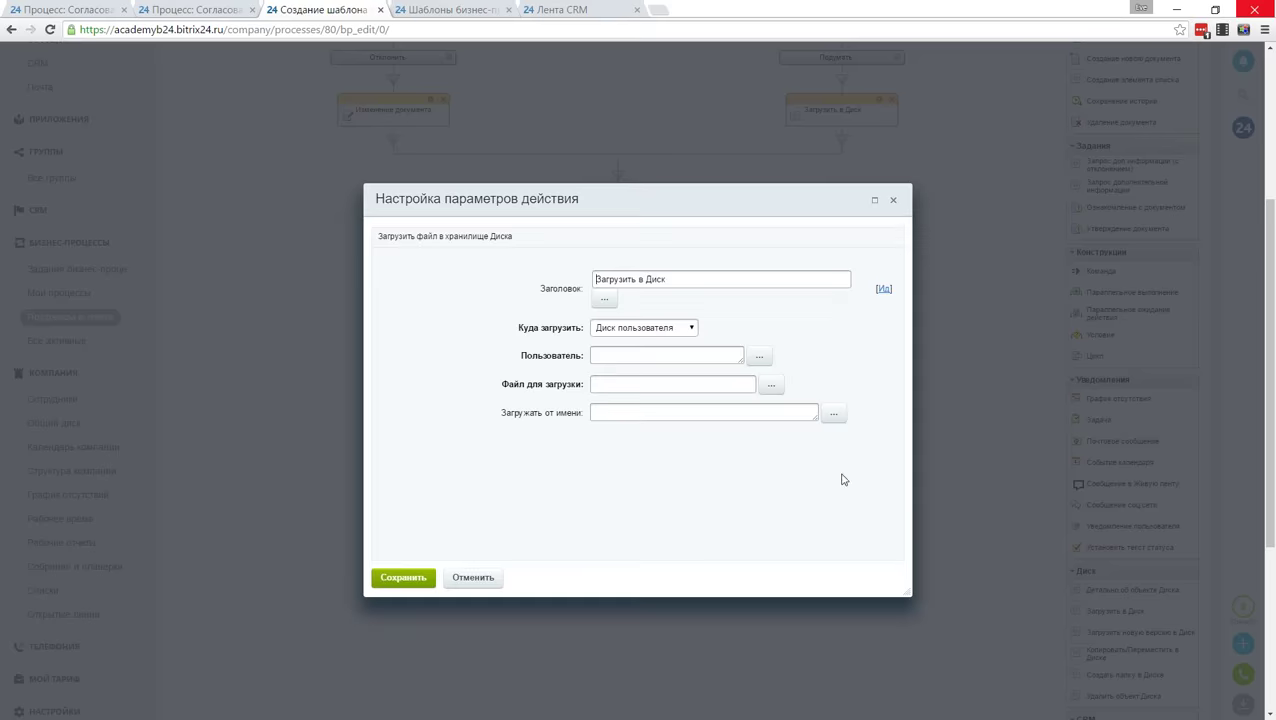
click(629, 328)
click(630, 365)
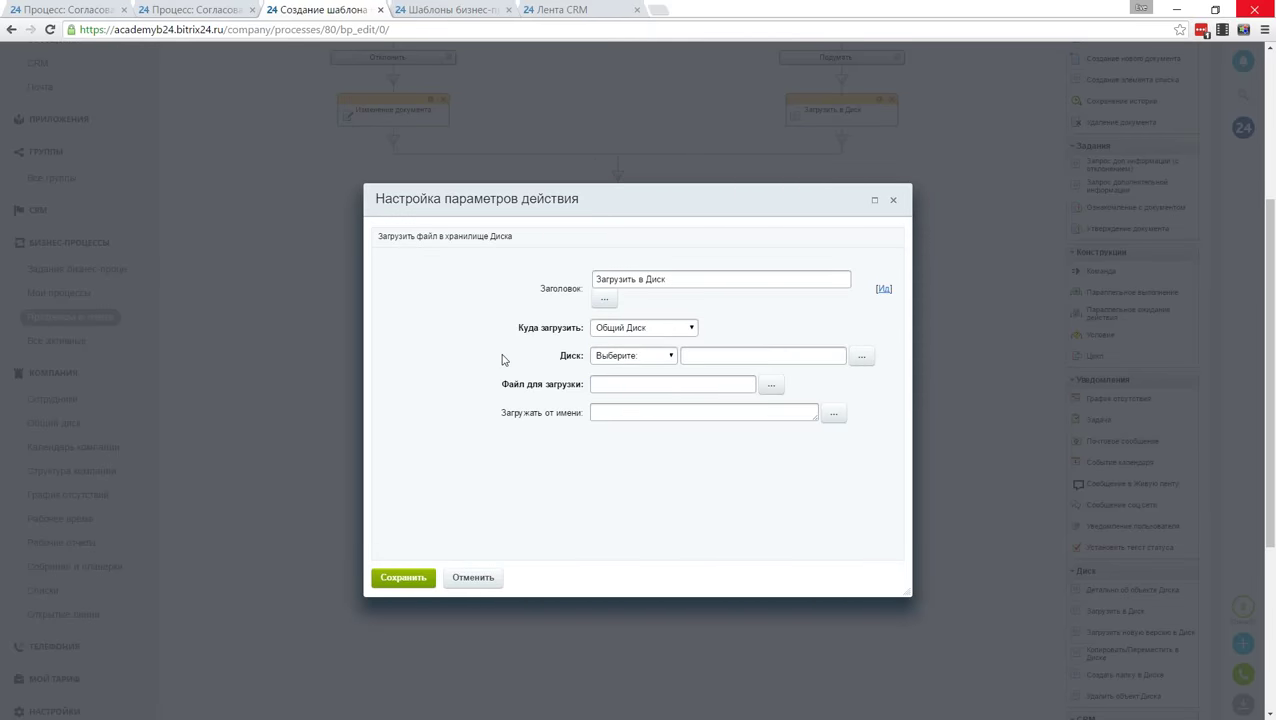
click(622, 331)
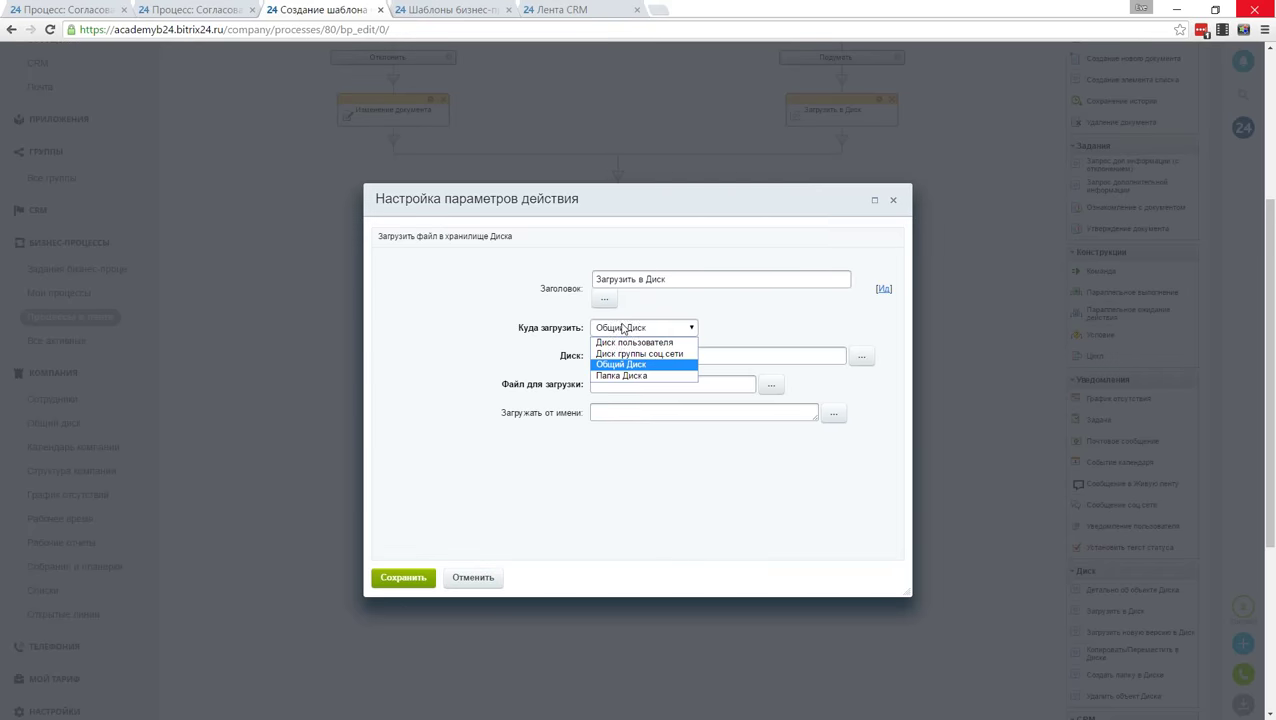
click(621, 375)
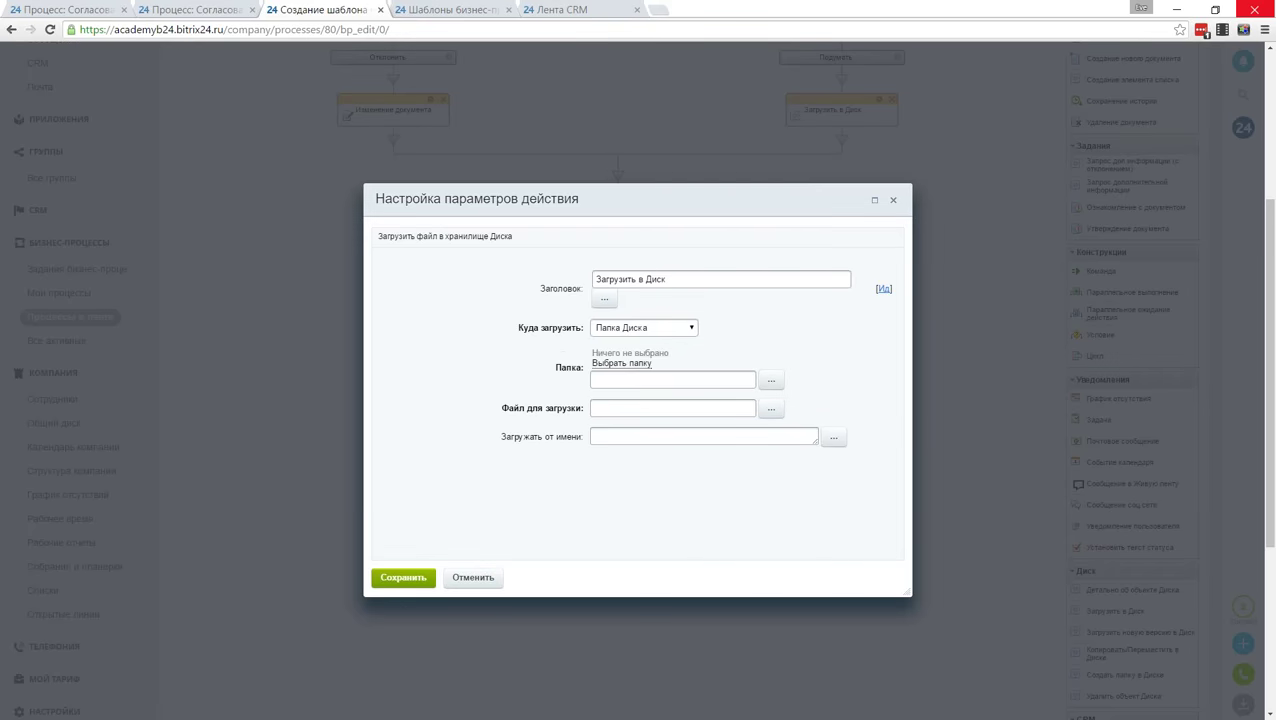
click(621, 363)
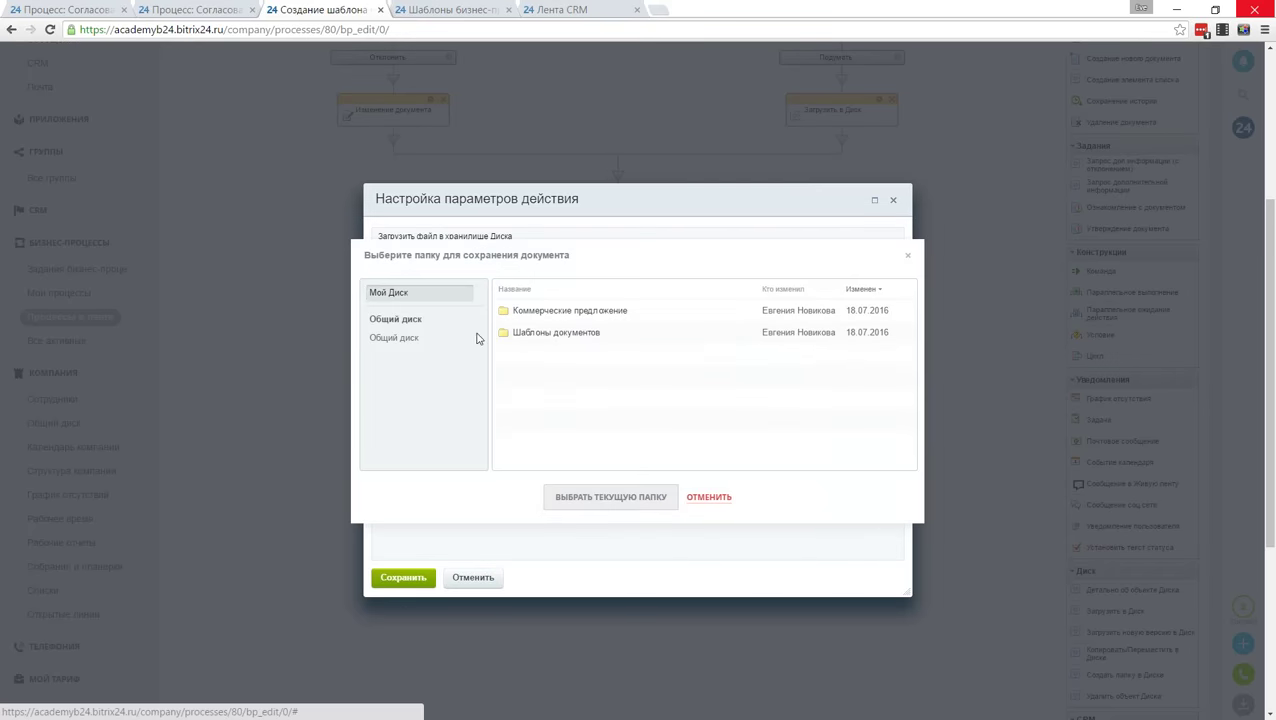
click(553, 318)
click(648, 508)
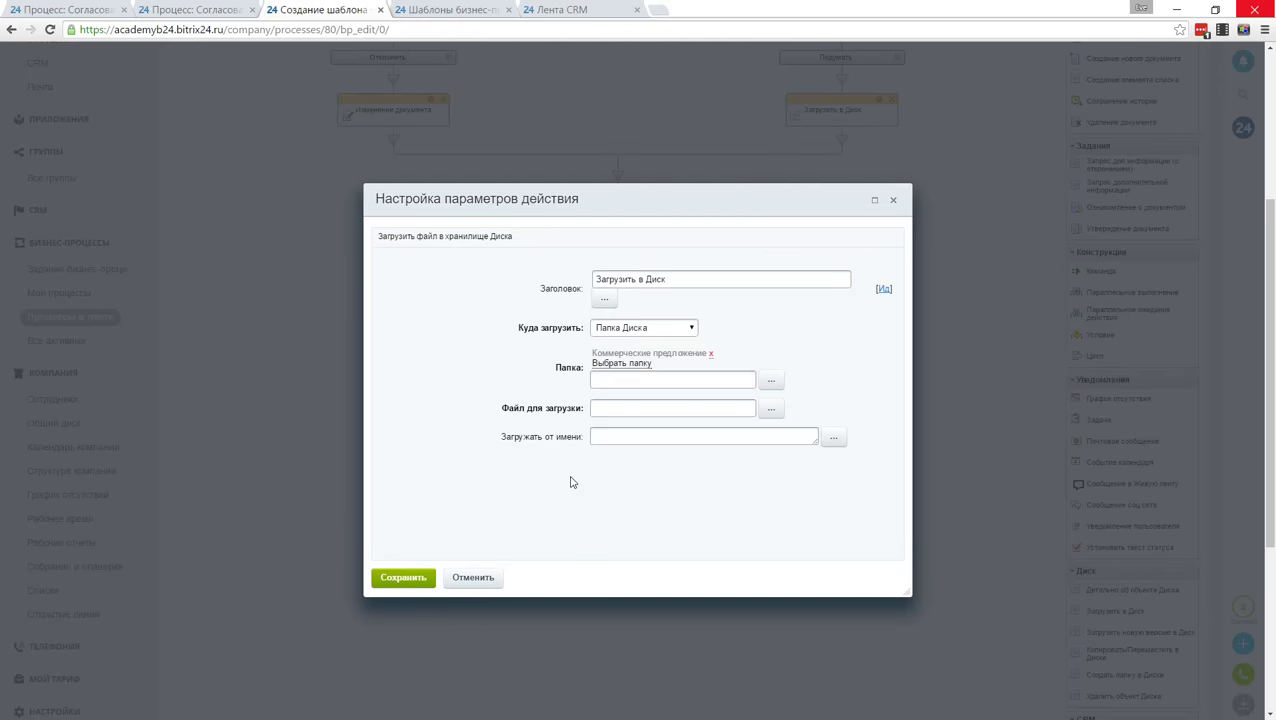
Step: Set the document's Файл КП field as the file to upload and save the step
click(769, 412)
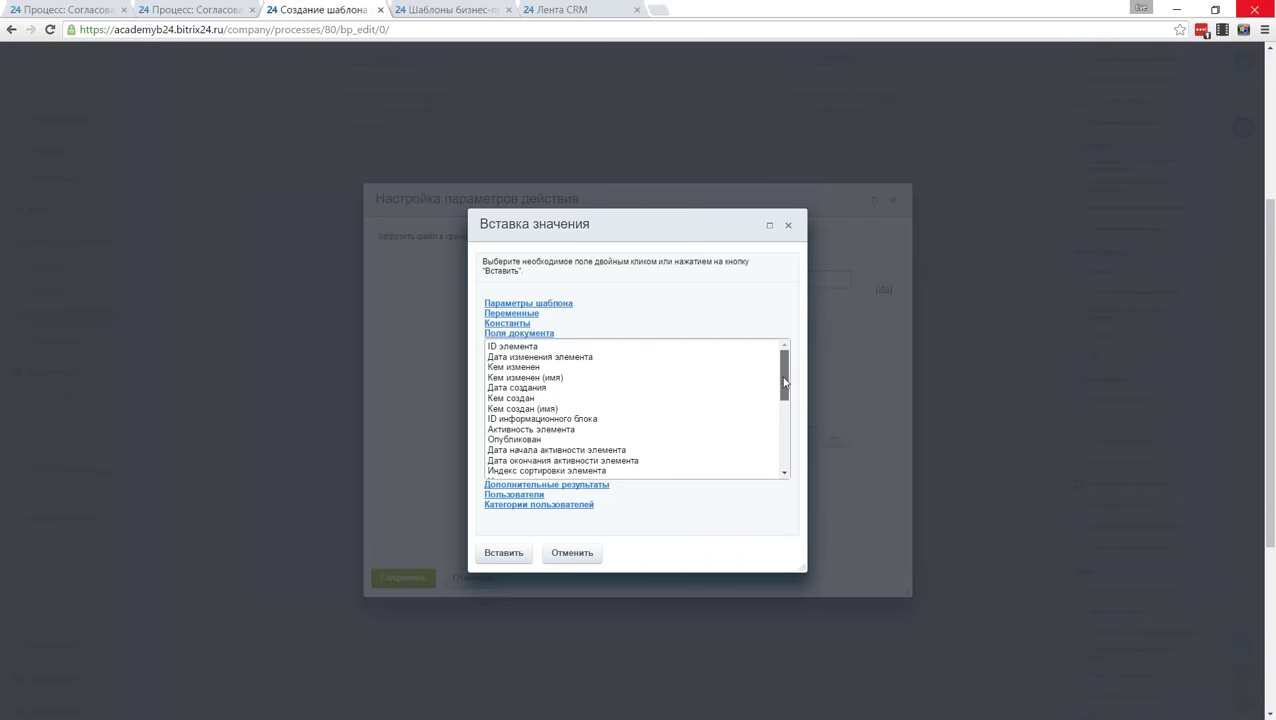
drag(784, 382, 784, 451)
click(502, 388)
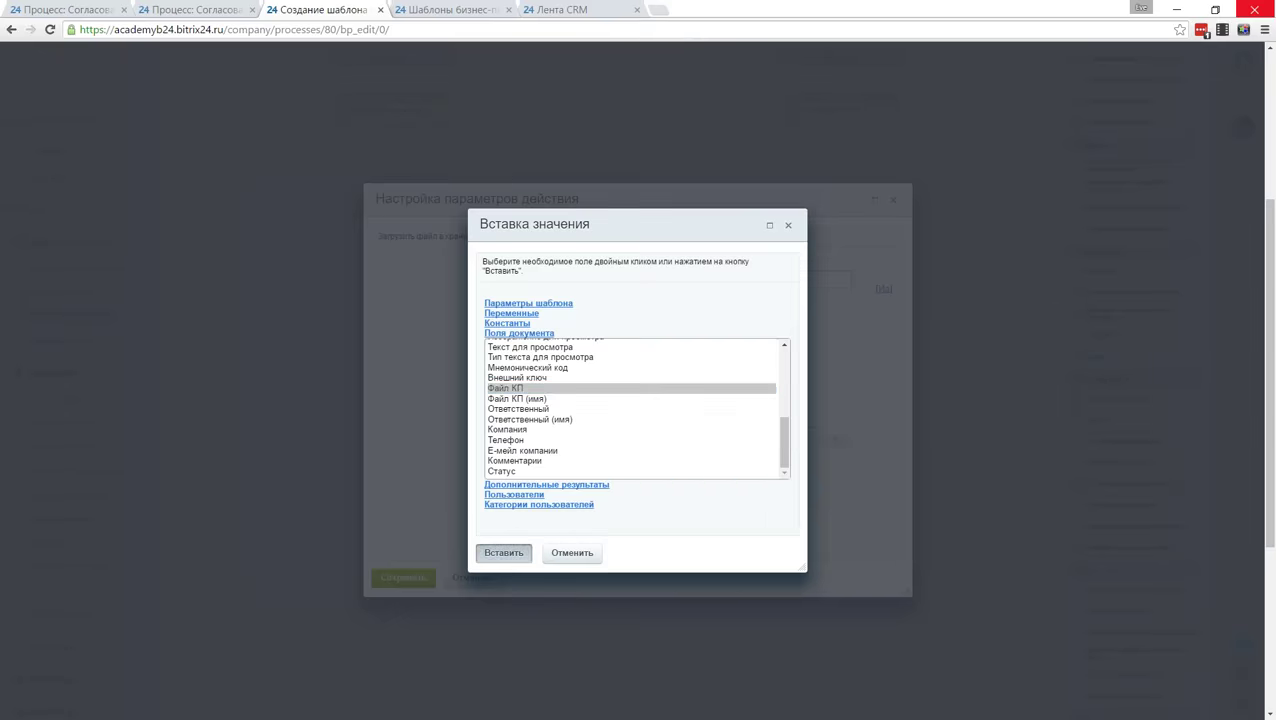
click(503, 552)
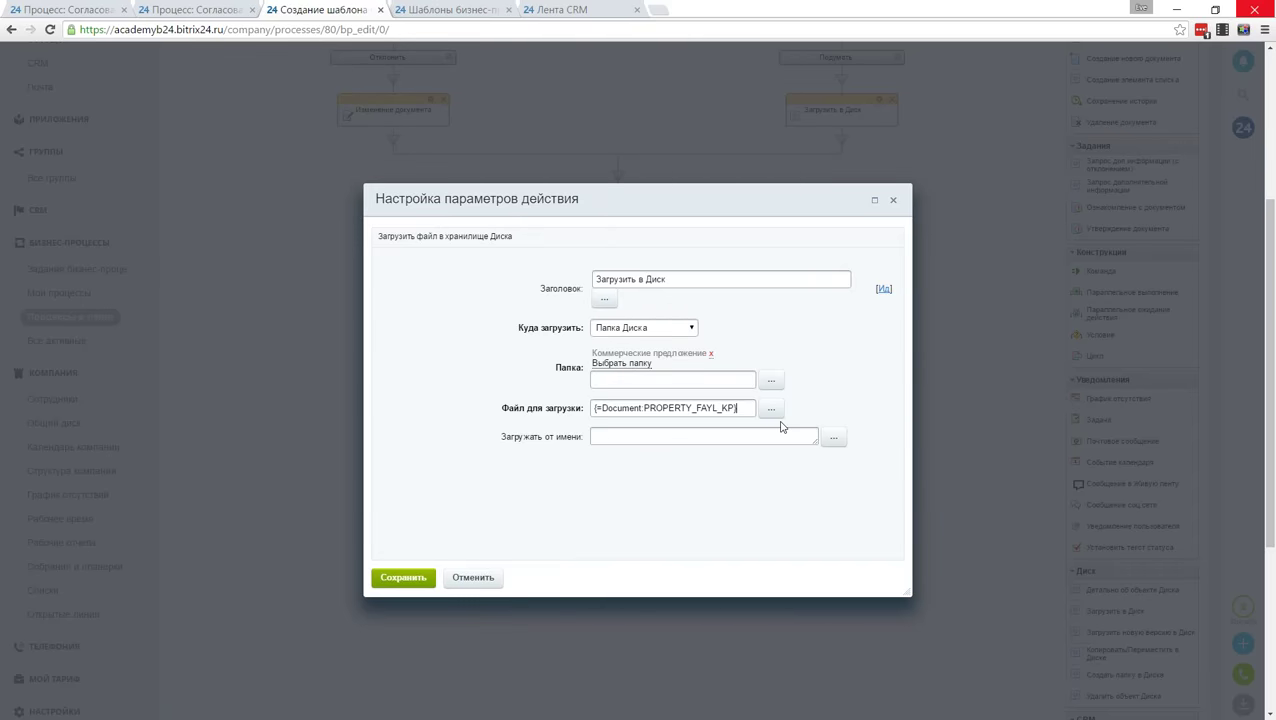
click(773, 414)
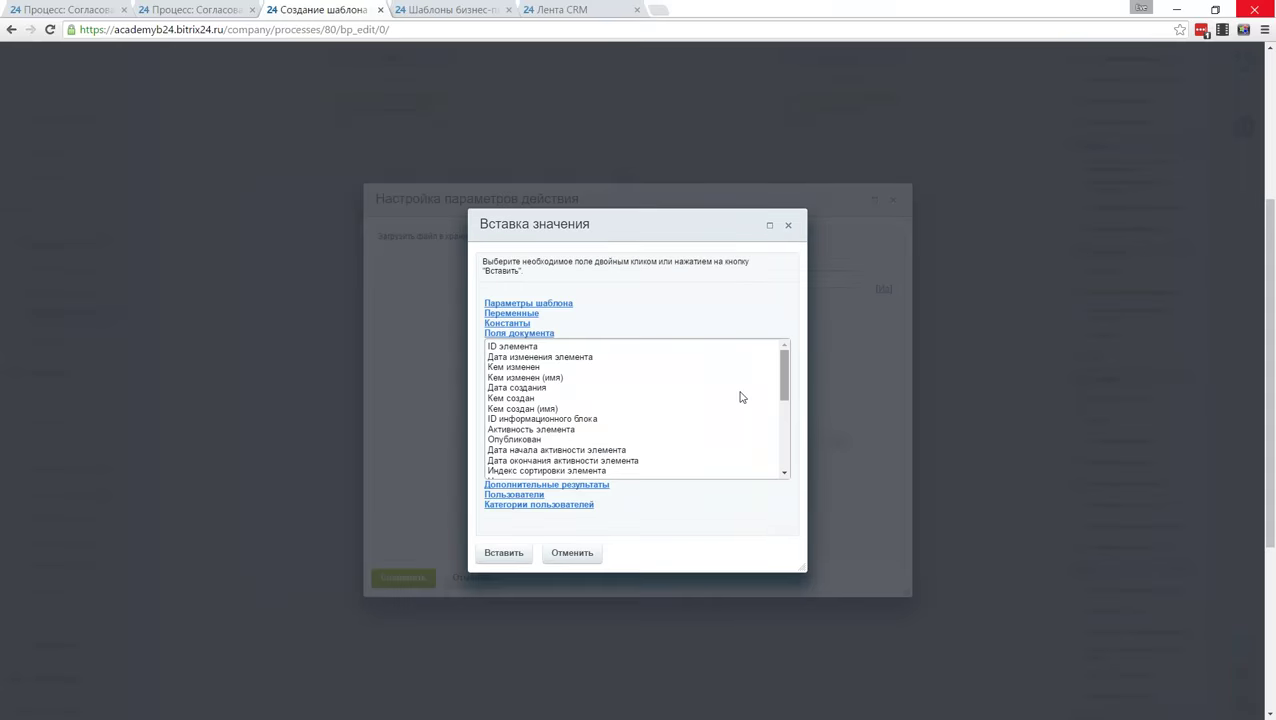
click(527, 315)
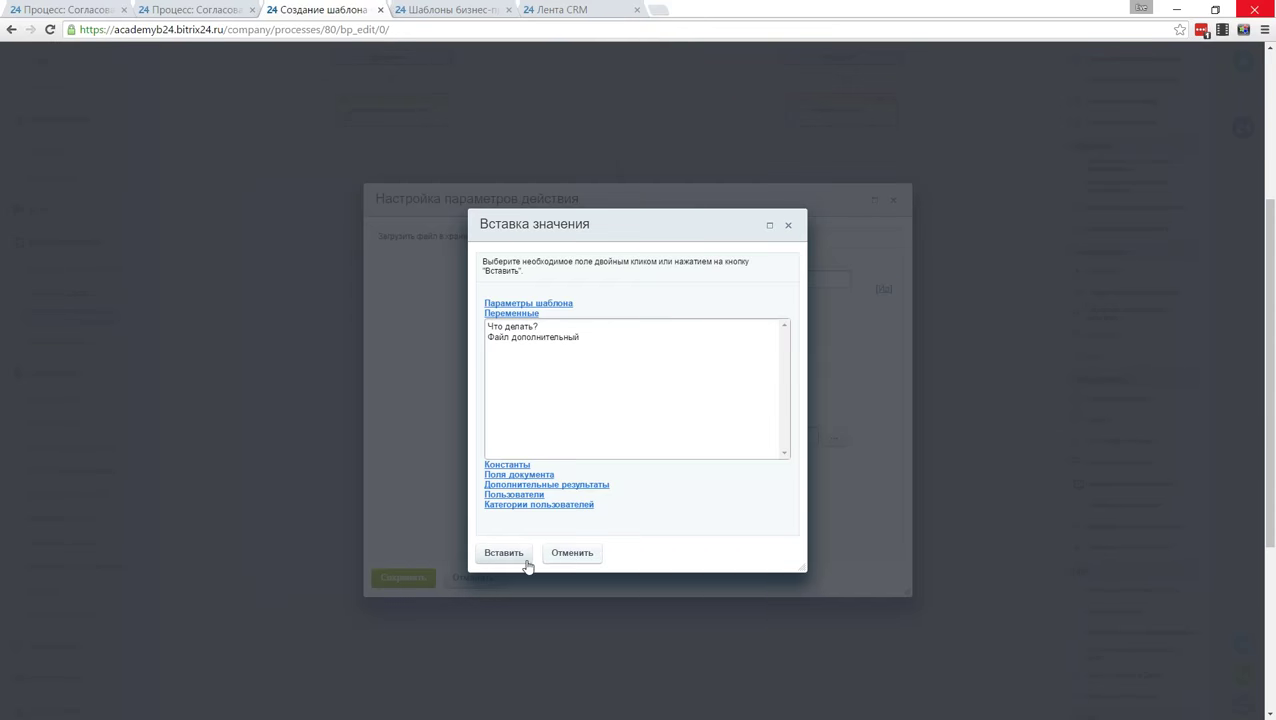
click(572, 552)
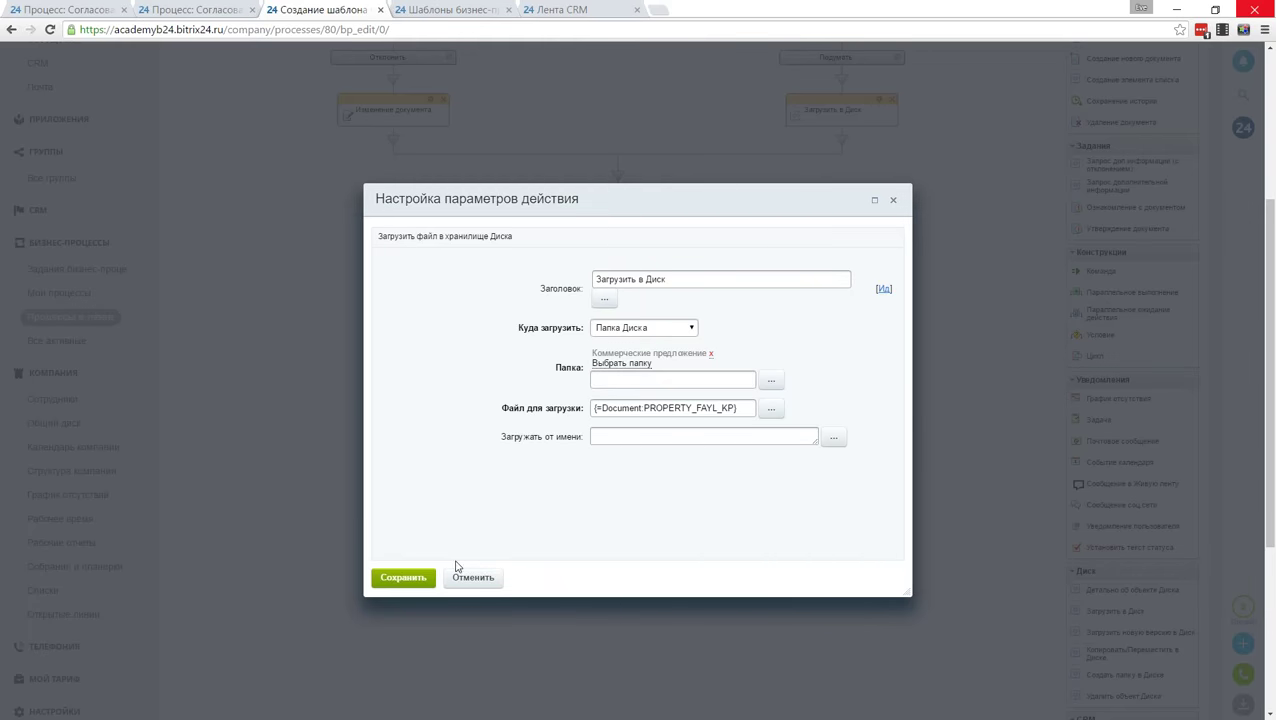
click(405, 578)
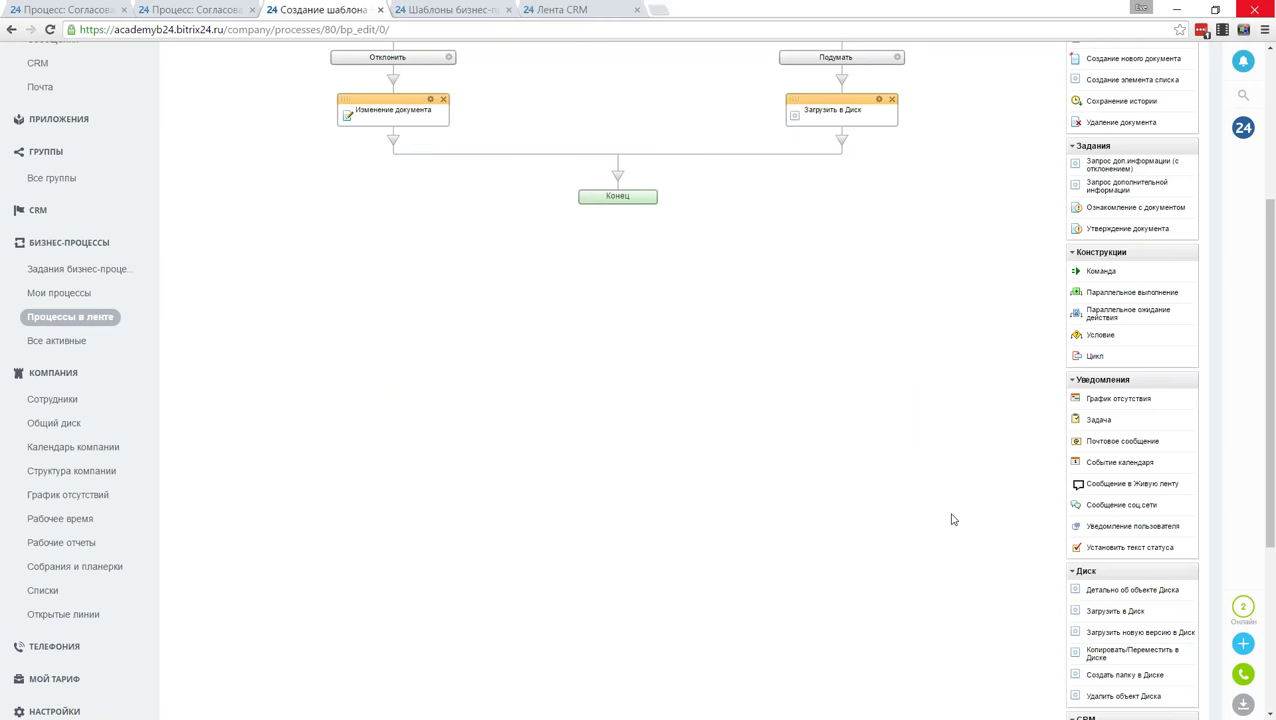
Step: Add a Создание элемента списка step below the Disk upload
scroll(952, 519, up, 3)
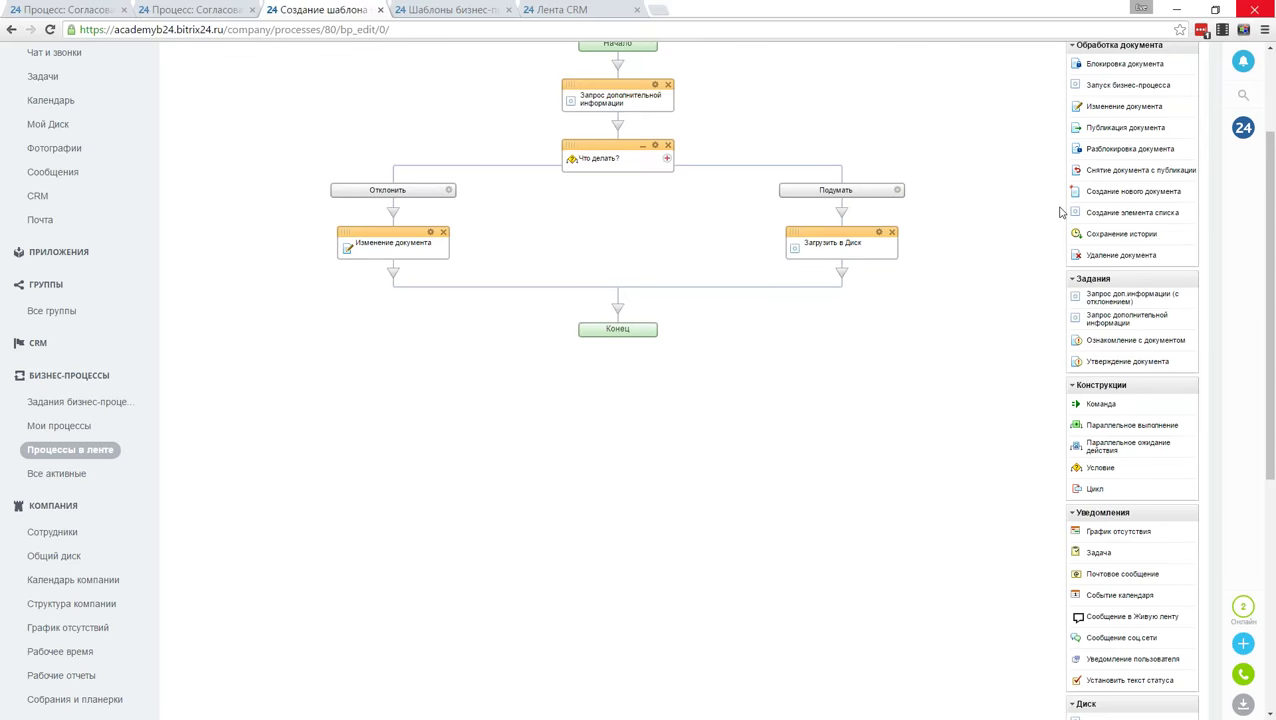
scroll(1065, 212, up, 2)
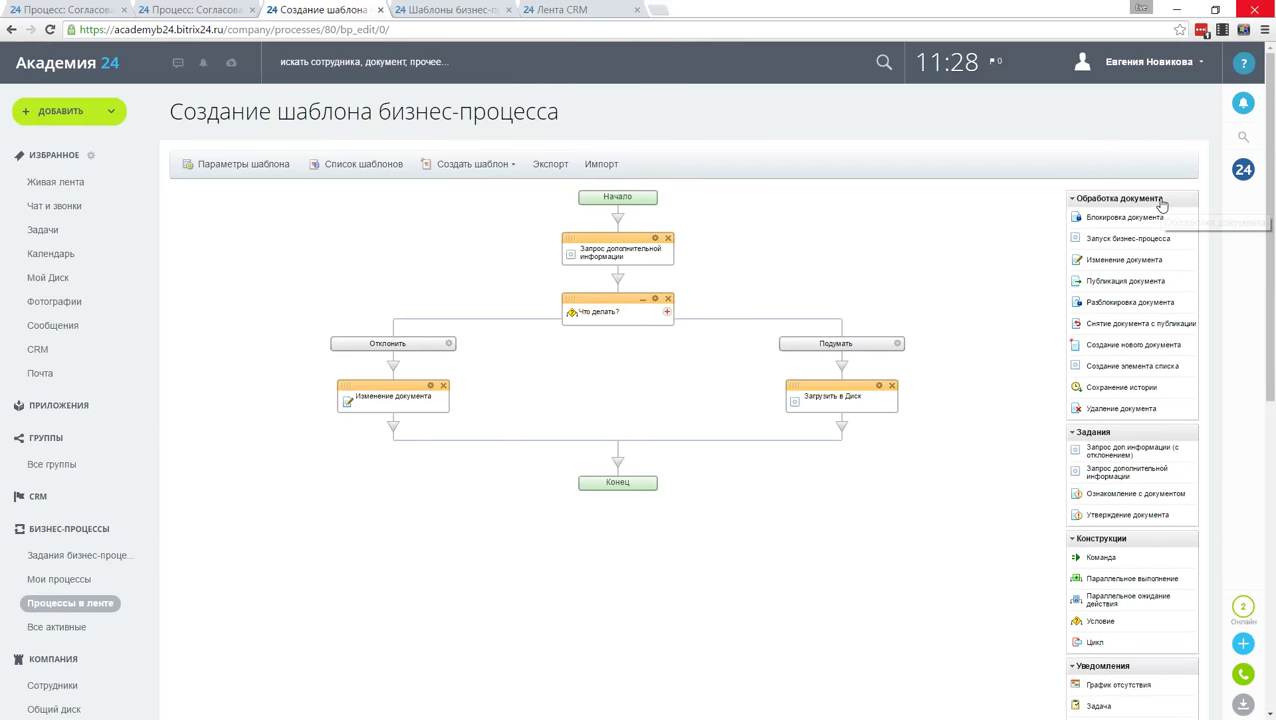
drag(1140, 372, 842, 428)
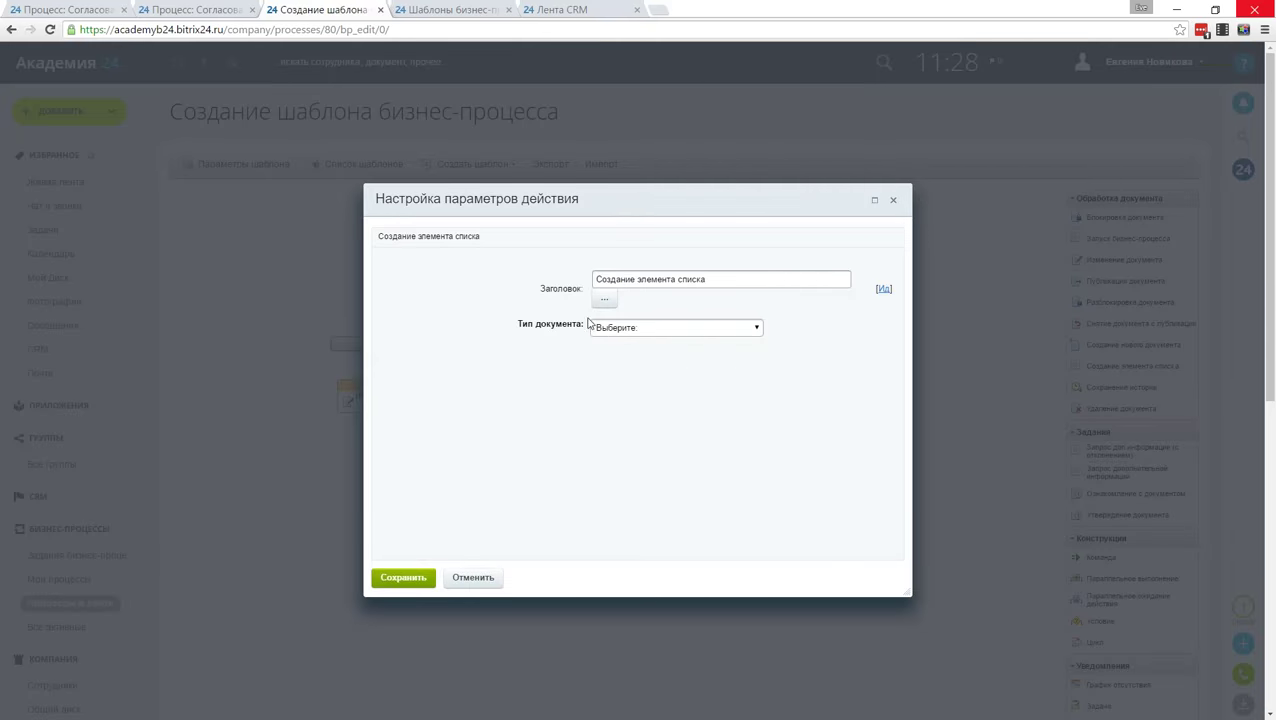
Step: Target the Реестр КП list and fill Название with the document's name
click(646, 330)
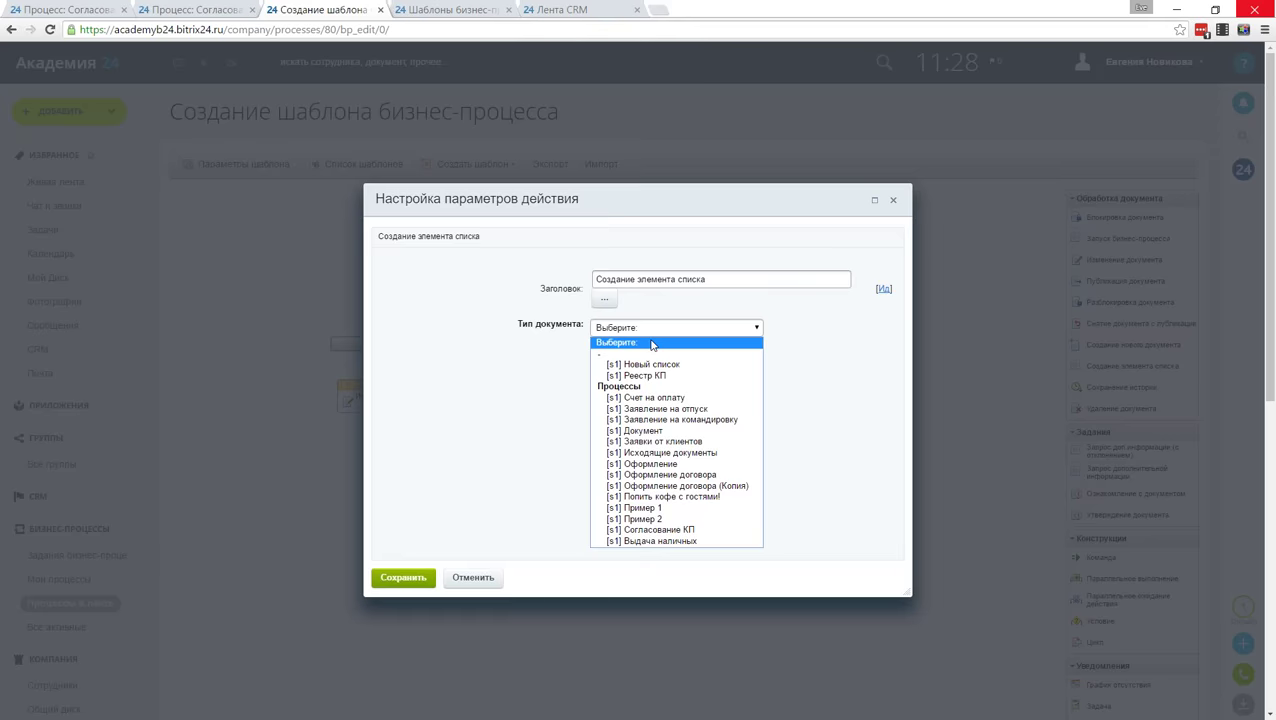
click(713, 376)
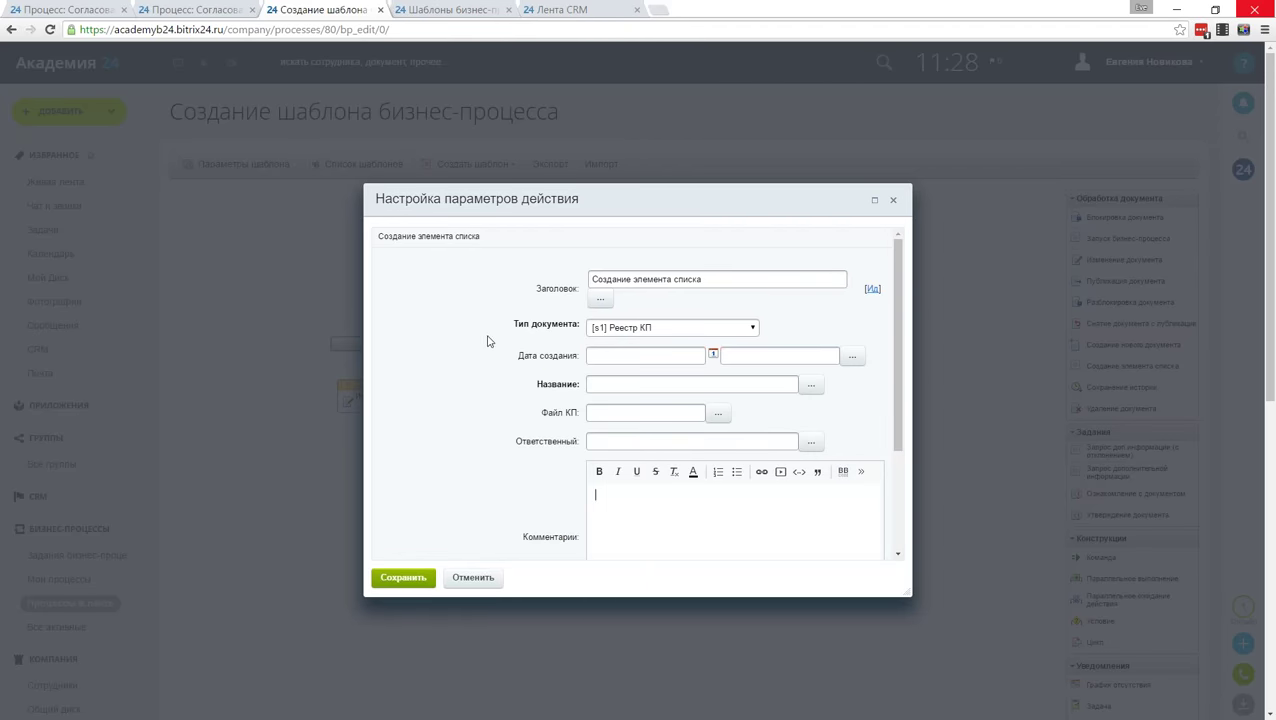
scroll(486, 342, down, 4)
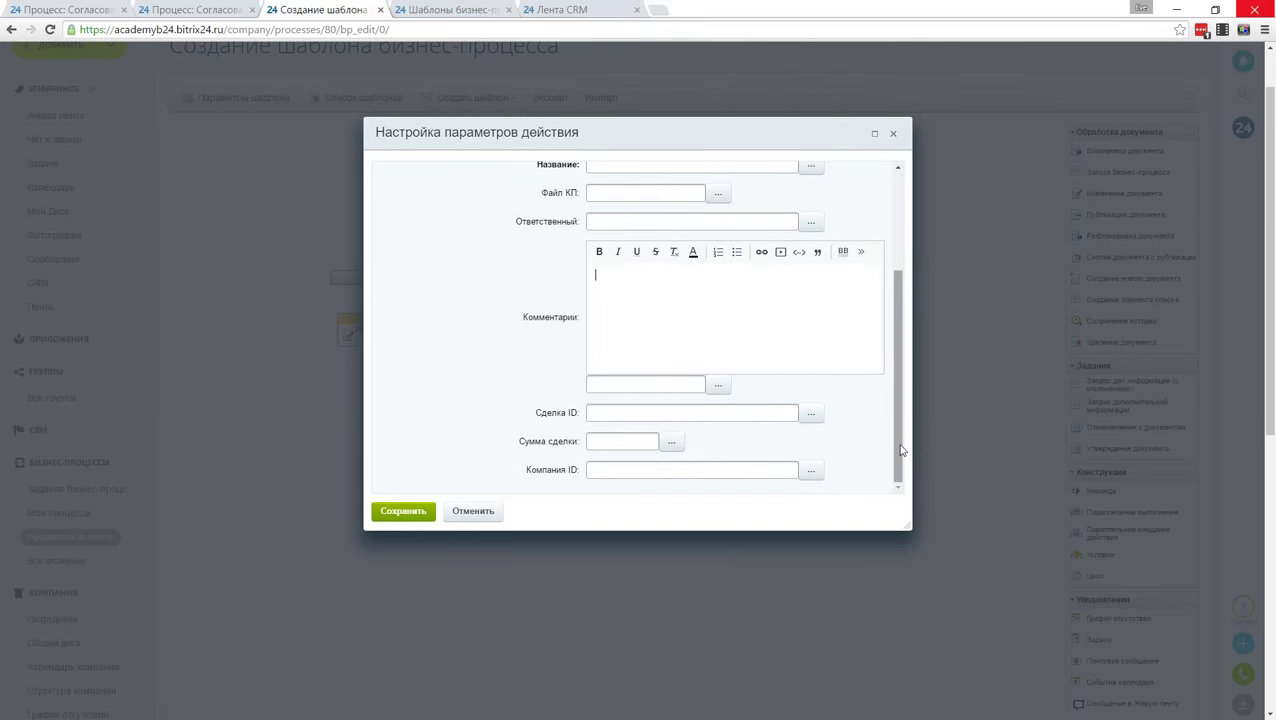
drag(900, 456, 892, 342)
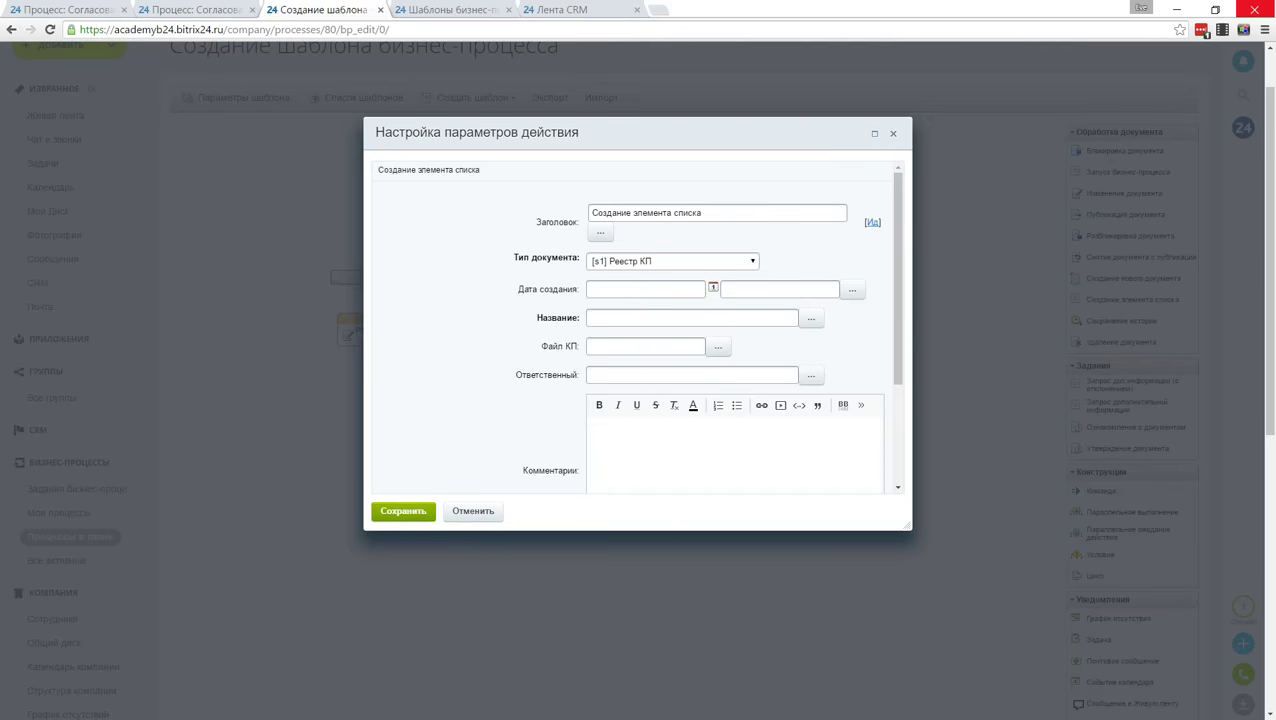
click(812, 322)
scroll(588, 425, down, 4)
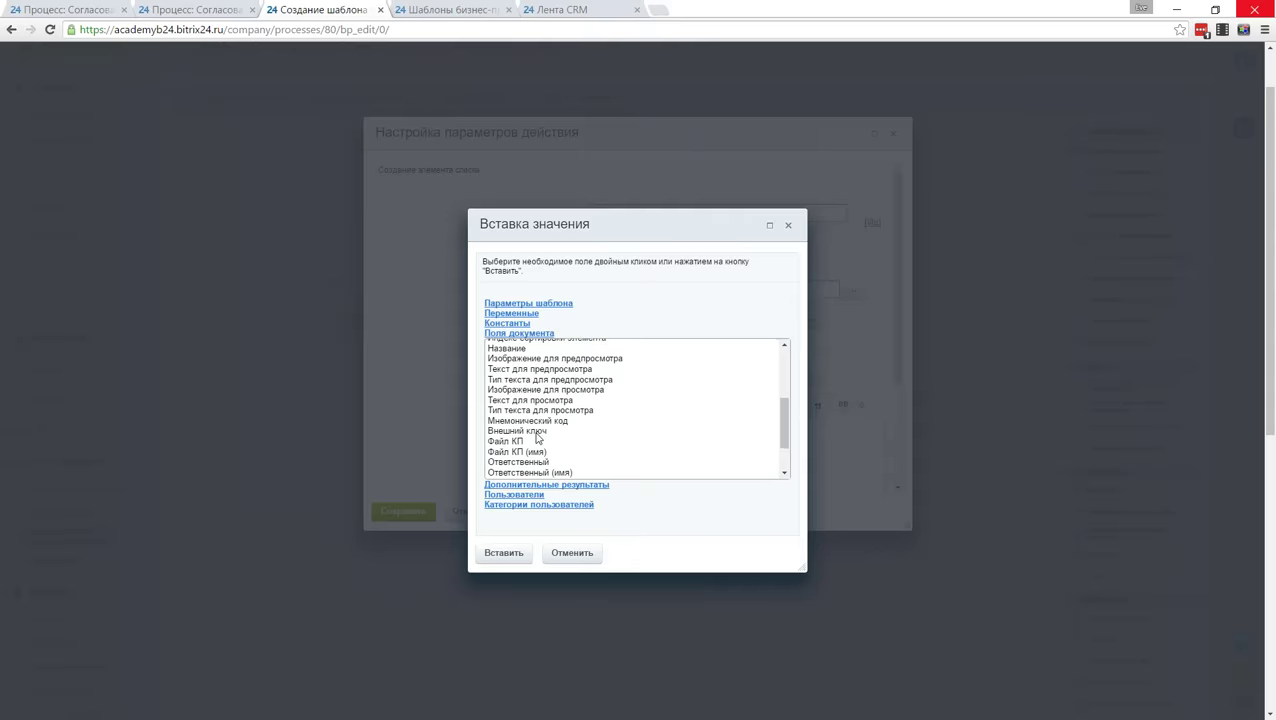
scroll(560, 422, up, 2)
click(522, 415)
double_click(522, 415)
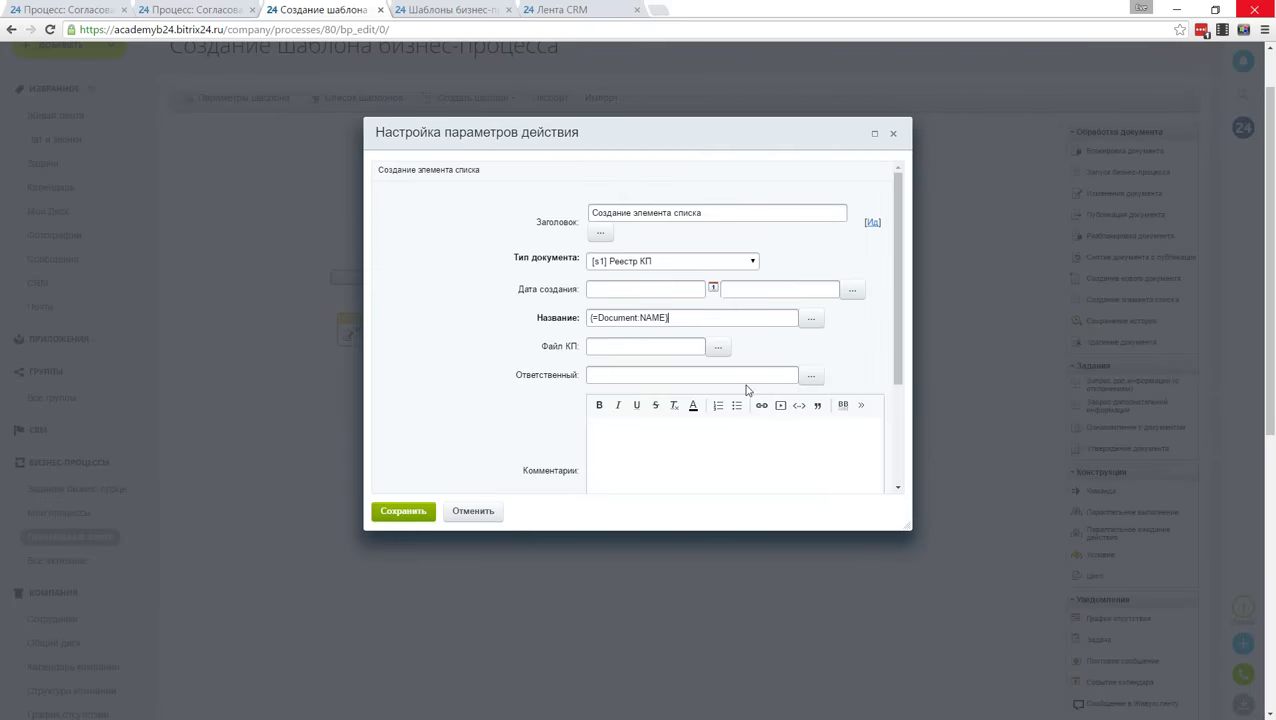
Step: Map Файл КП and Ответственный to the document's matching fields
click(718, 346)
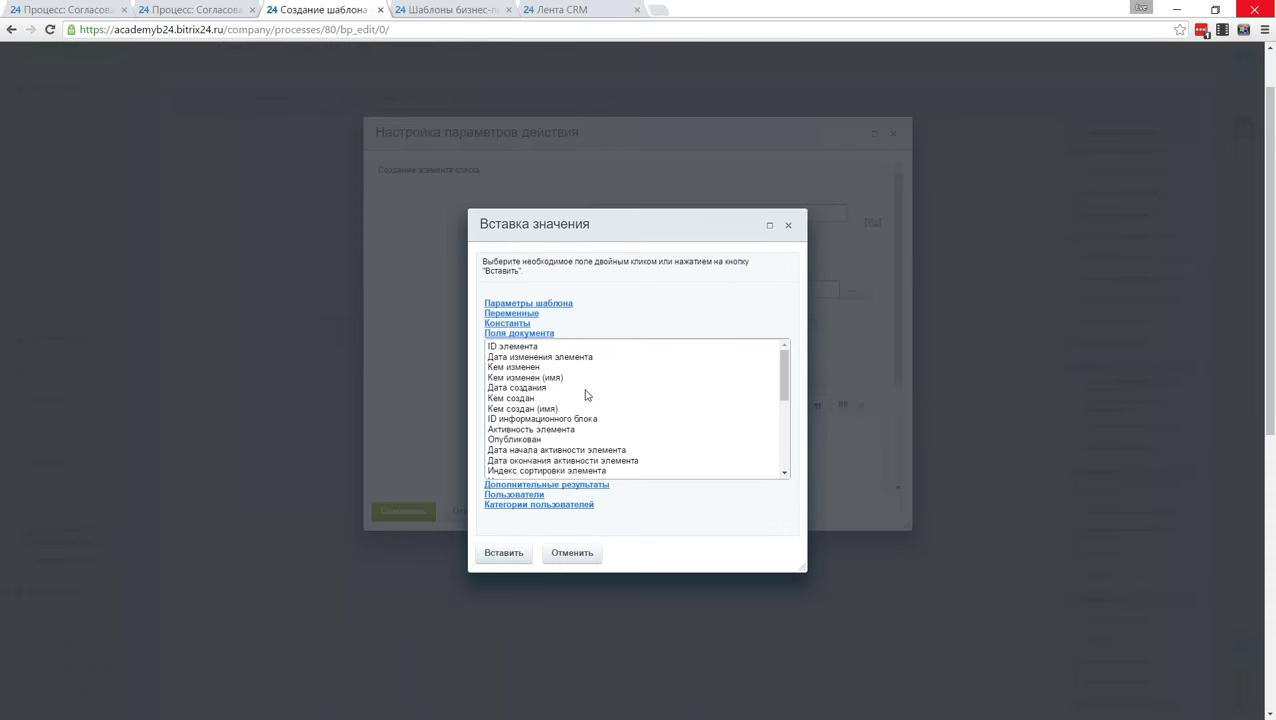
scroll(584, 400, down, 5)
double_click(520, 388)
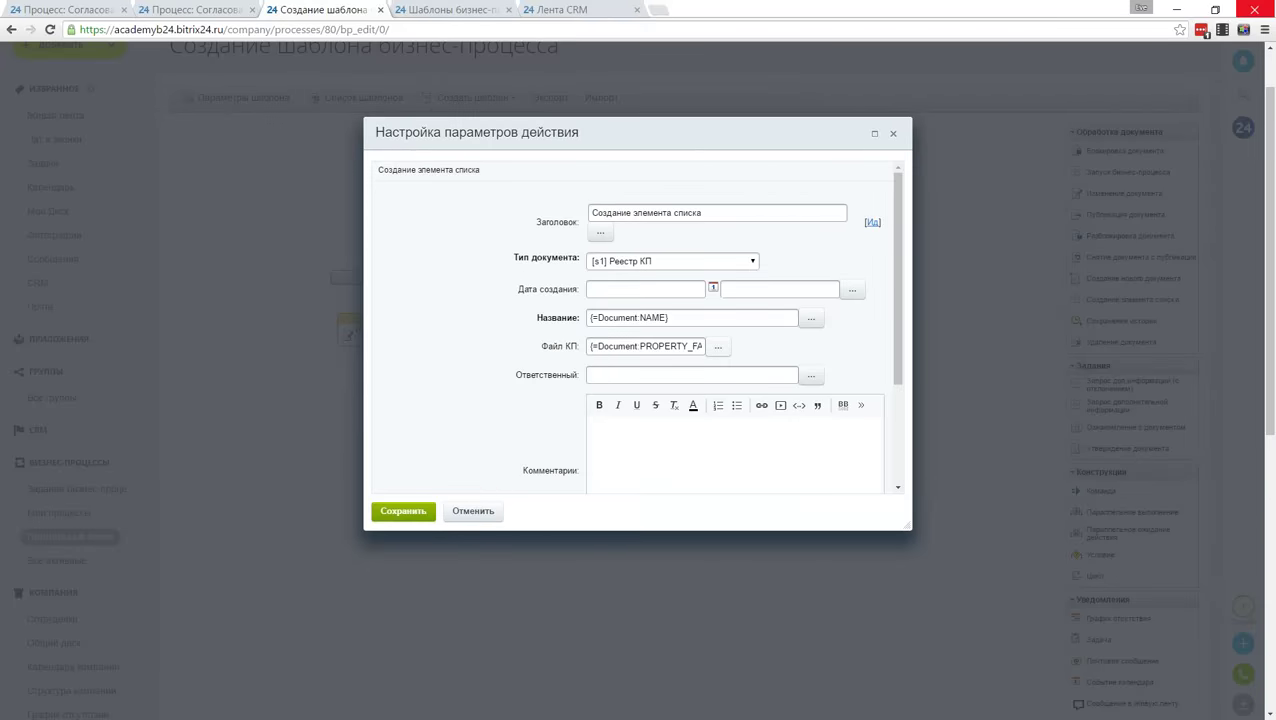
click(811, 375)
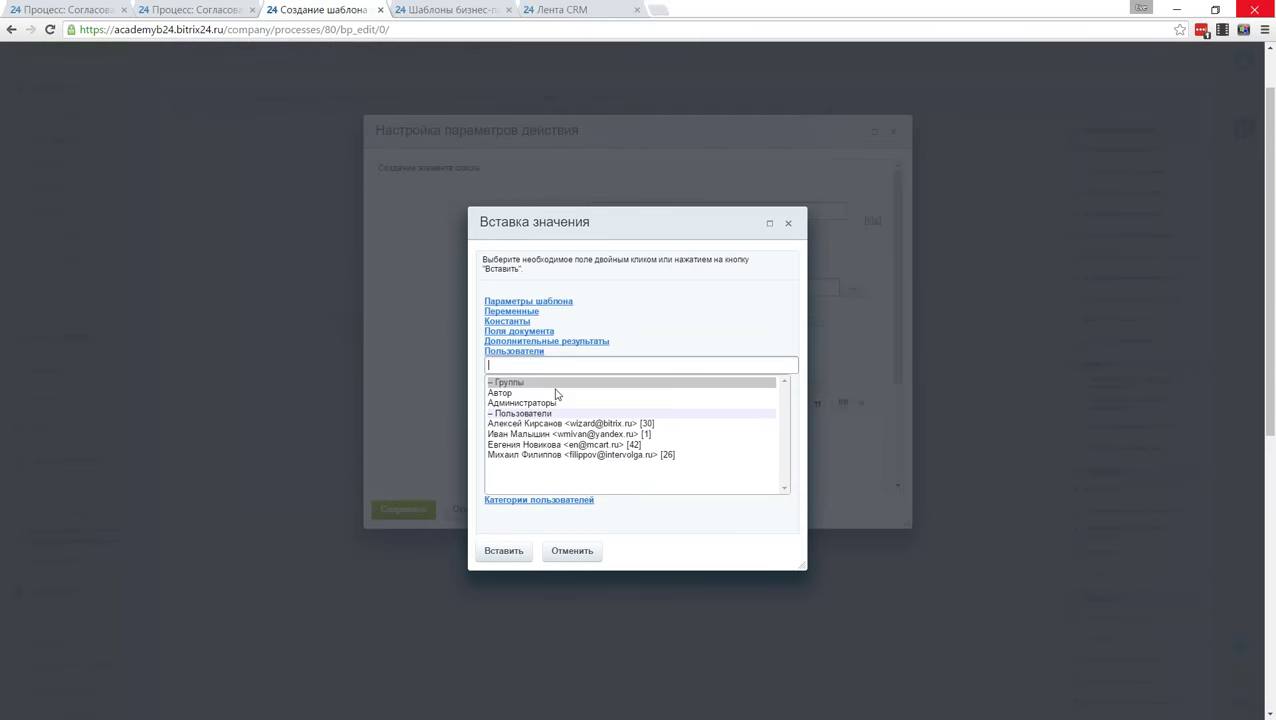
scroll(555, 393, down, 1)
click(528, 267)
double_click(518, 300)
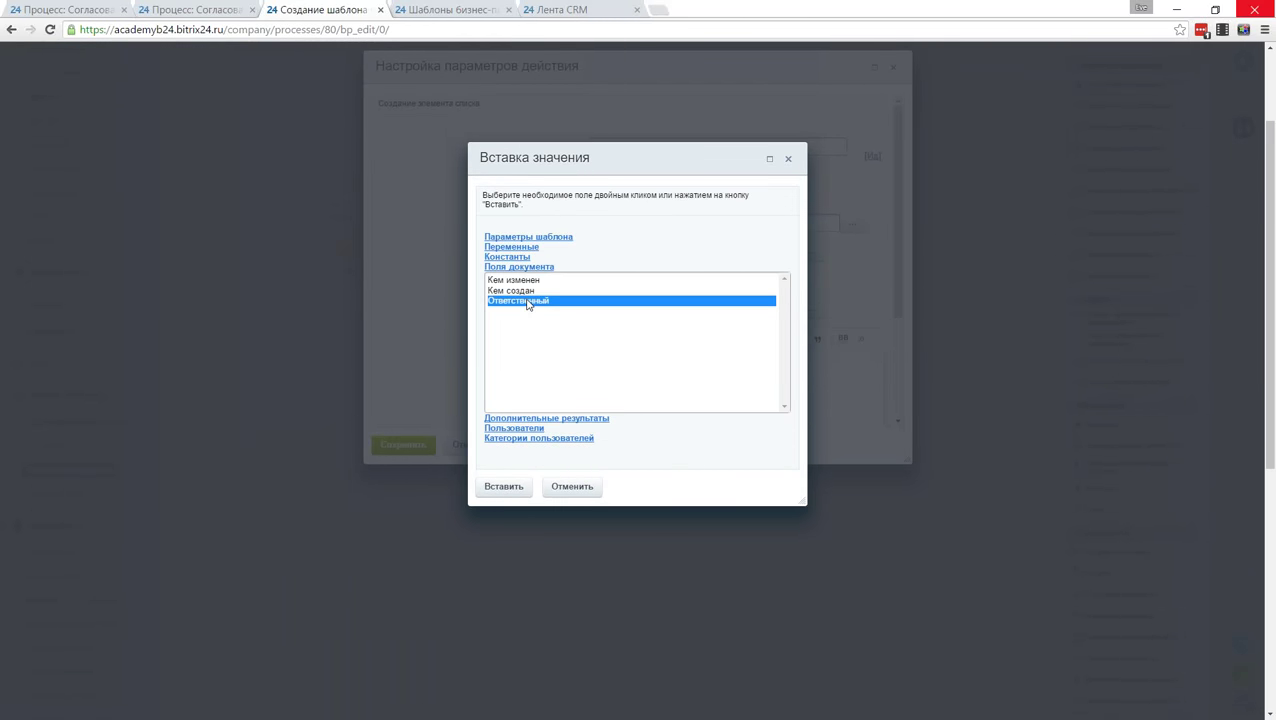
scroll(647, 353, down, 1)
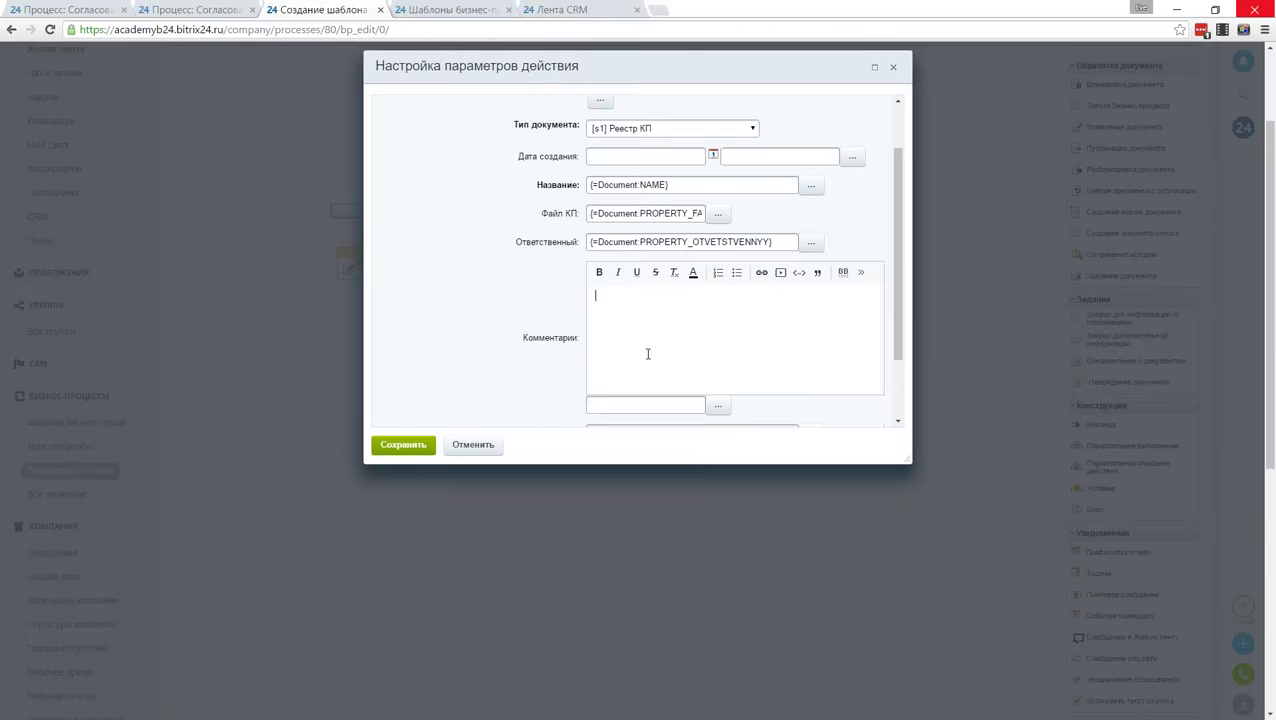
Step: Map the comments field to the document's Комментарии and save the action
click(718, 405)
click(791, 222)
click(718, 405)
scroll(572, 407, down, 10)
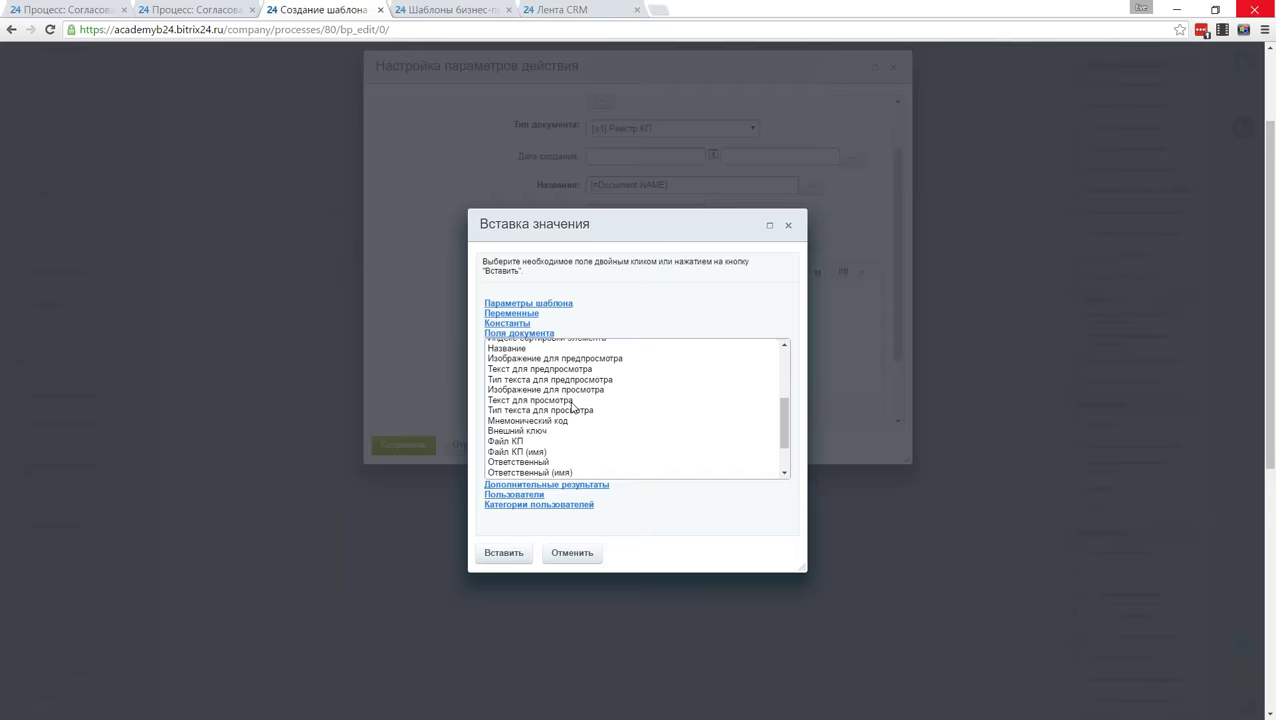
double_click(549, 460)
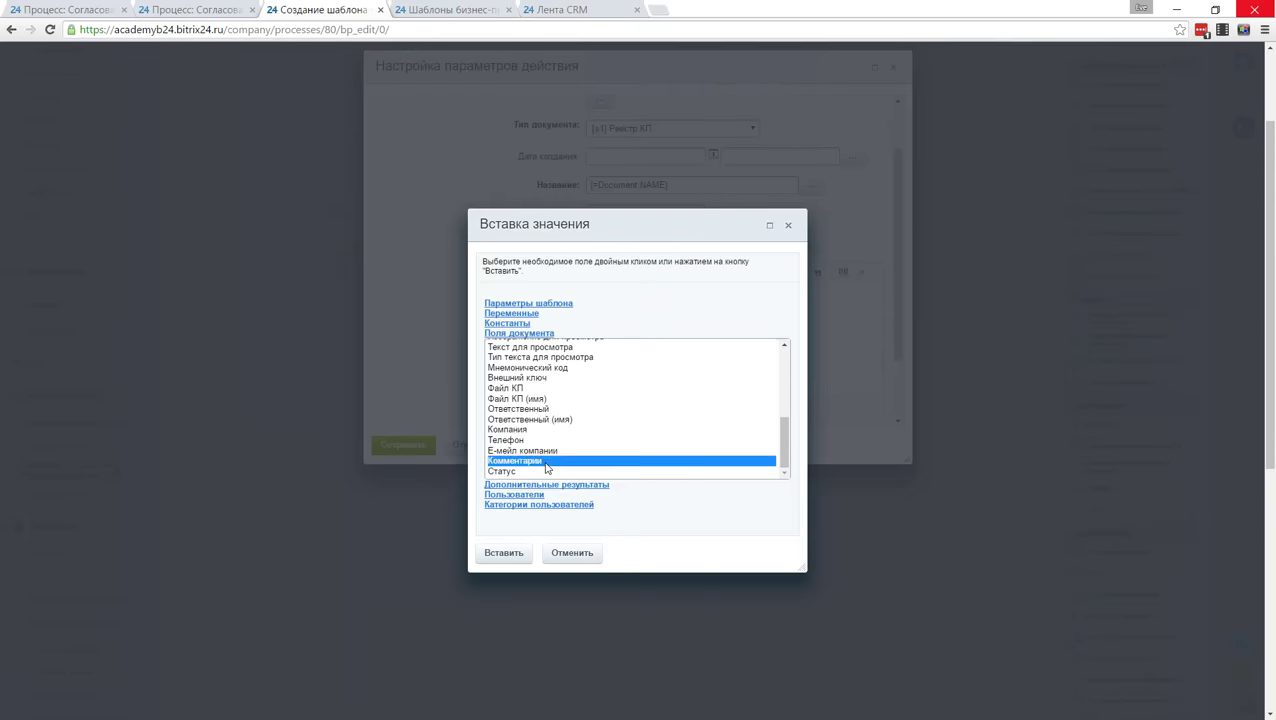
scroll(511, 309, down, 1)
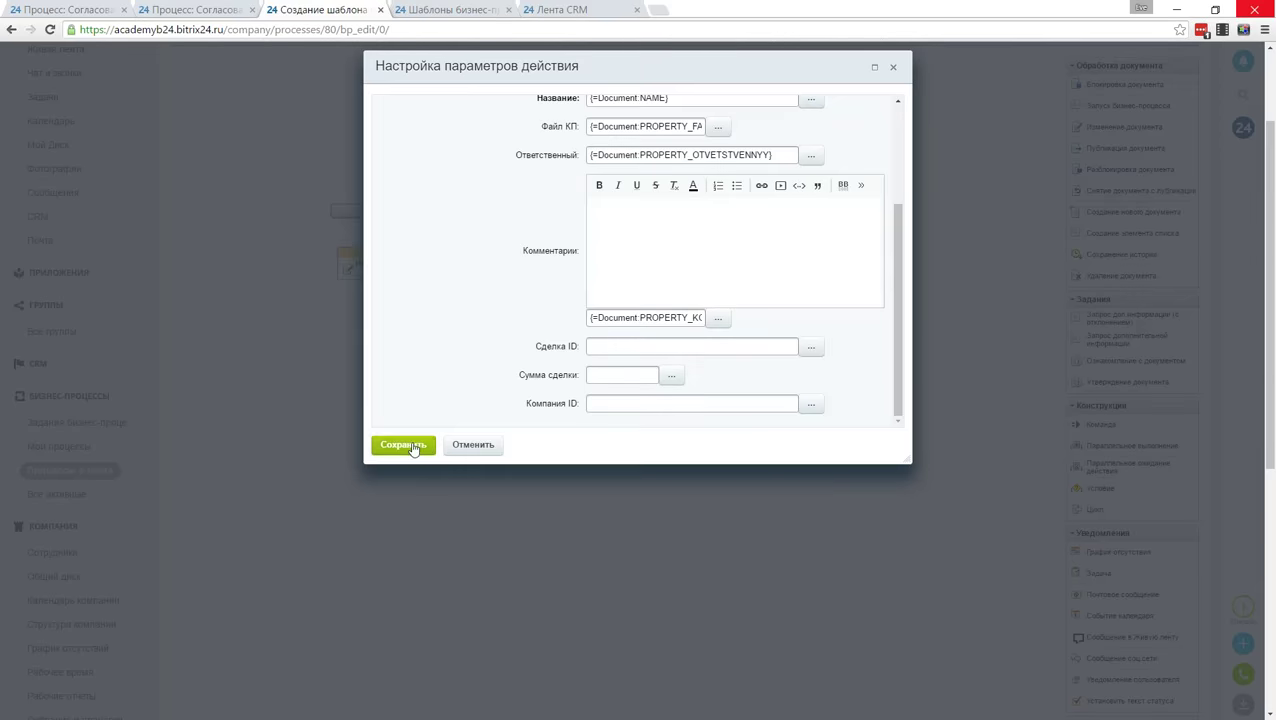
click(418, 445)
Step: In Живая лента, choose Процессы and pick the Согласование КП process to launch
scroll(1000, 498, down, 8)
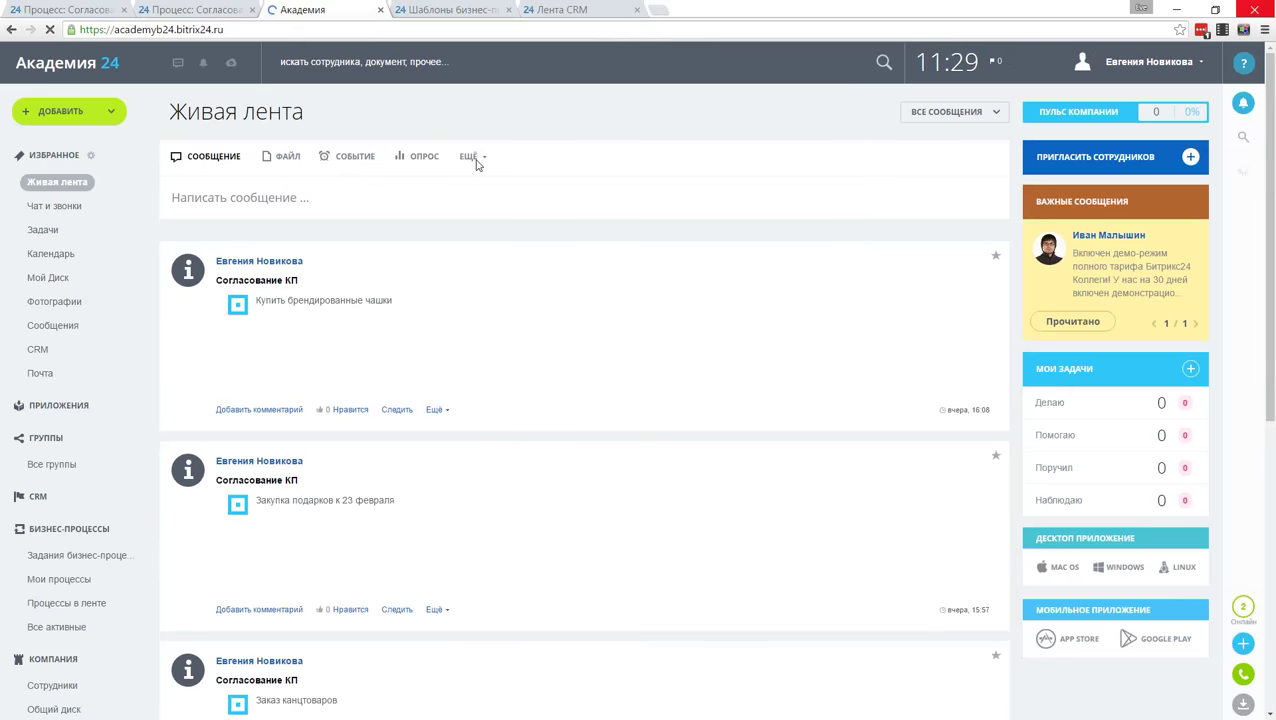
click(470, 157)
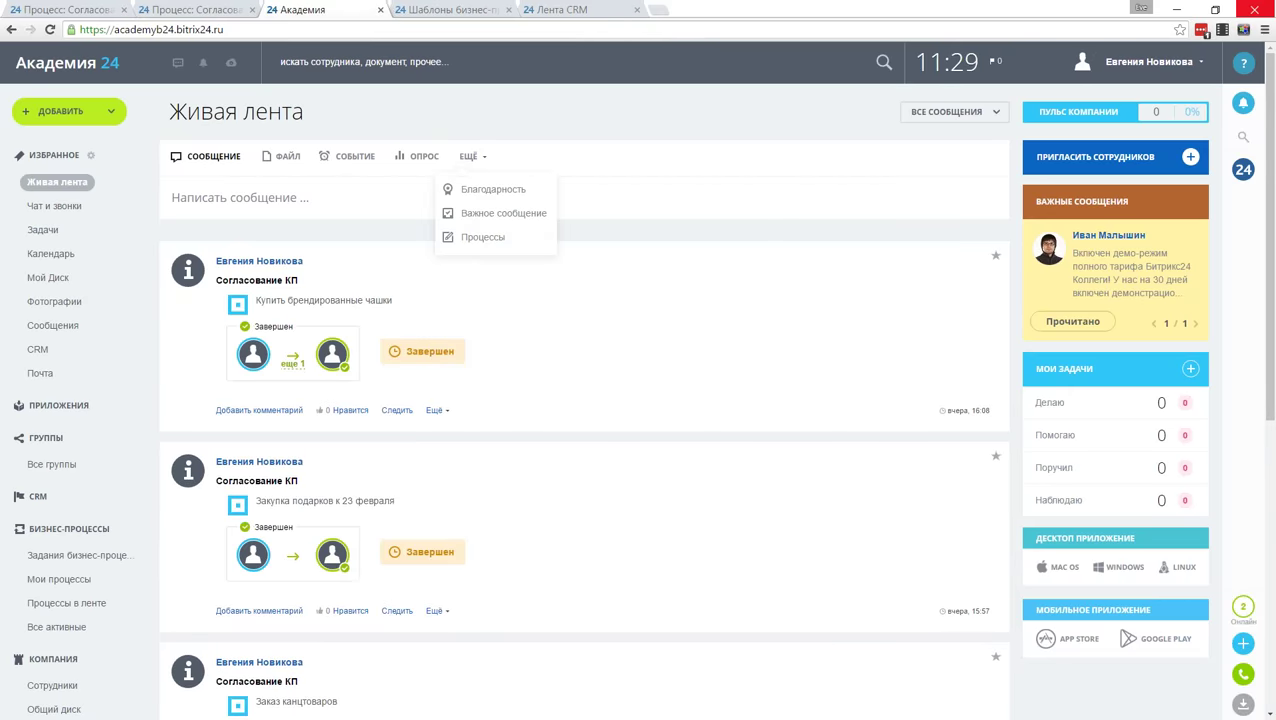
click(488, 237)
click(525, 190)
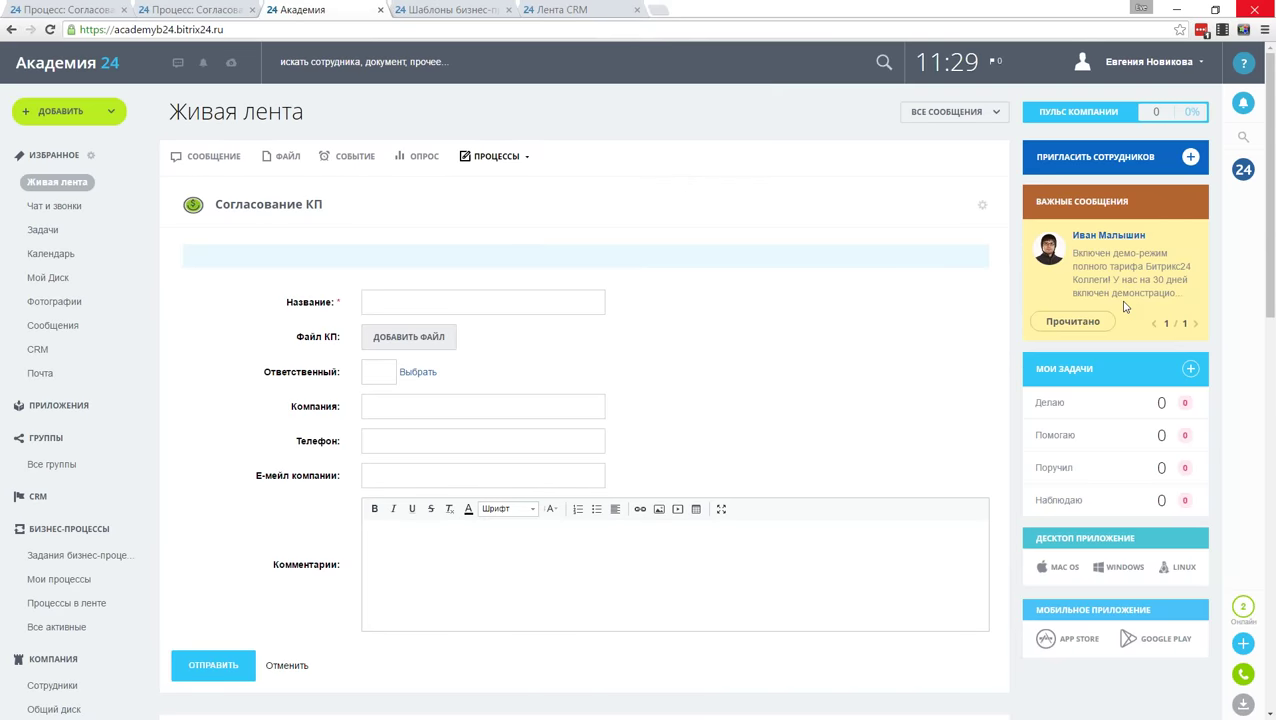
Step: Name the request 'Купить канцтовары', attach vitrazh_Seminars.pdf and choose the responsible employee
text(Купить канцтовары)
click(428, 342)
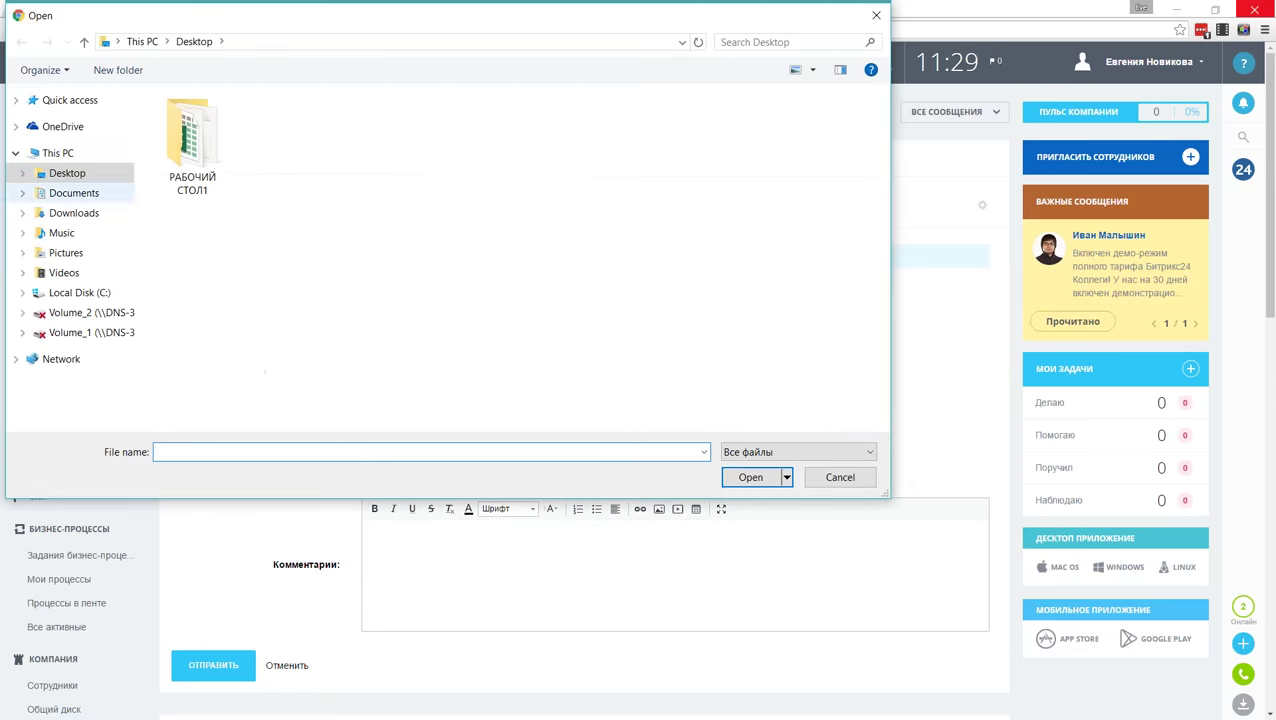
double_click(192, 155)
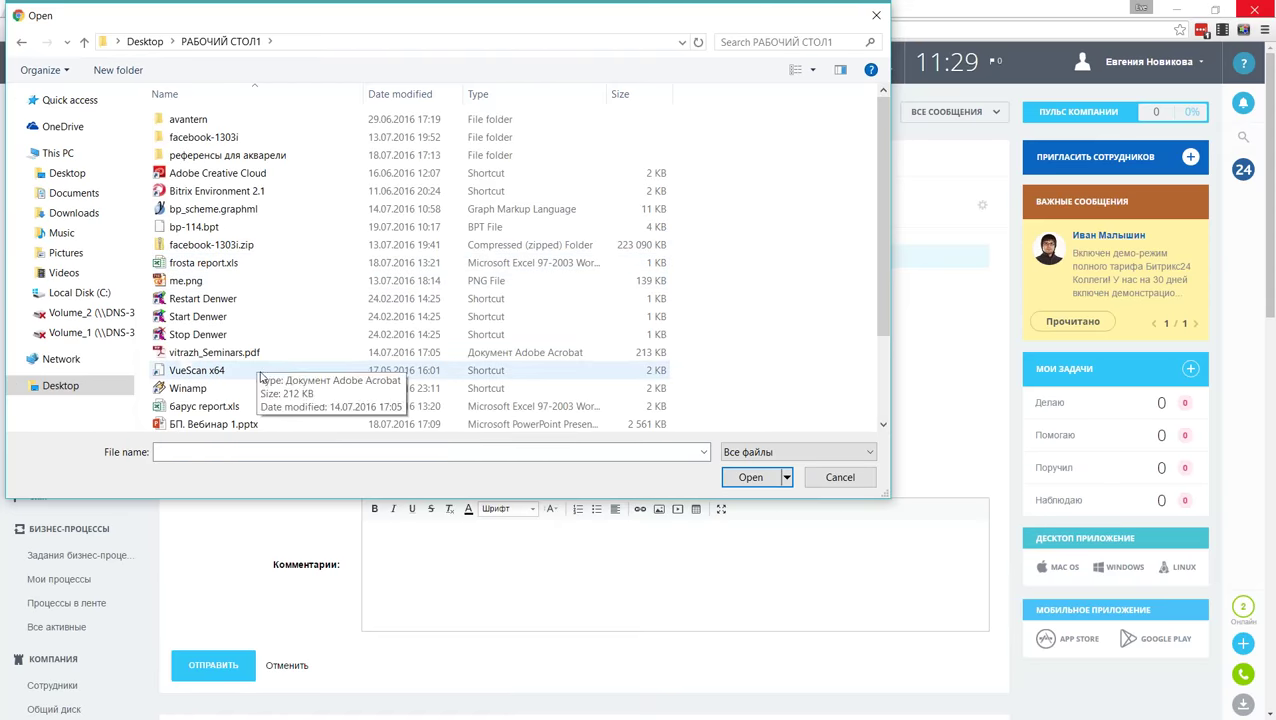
double_click(230, 352)
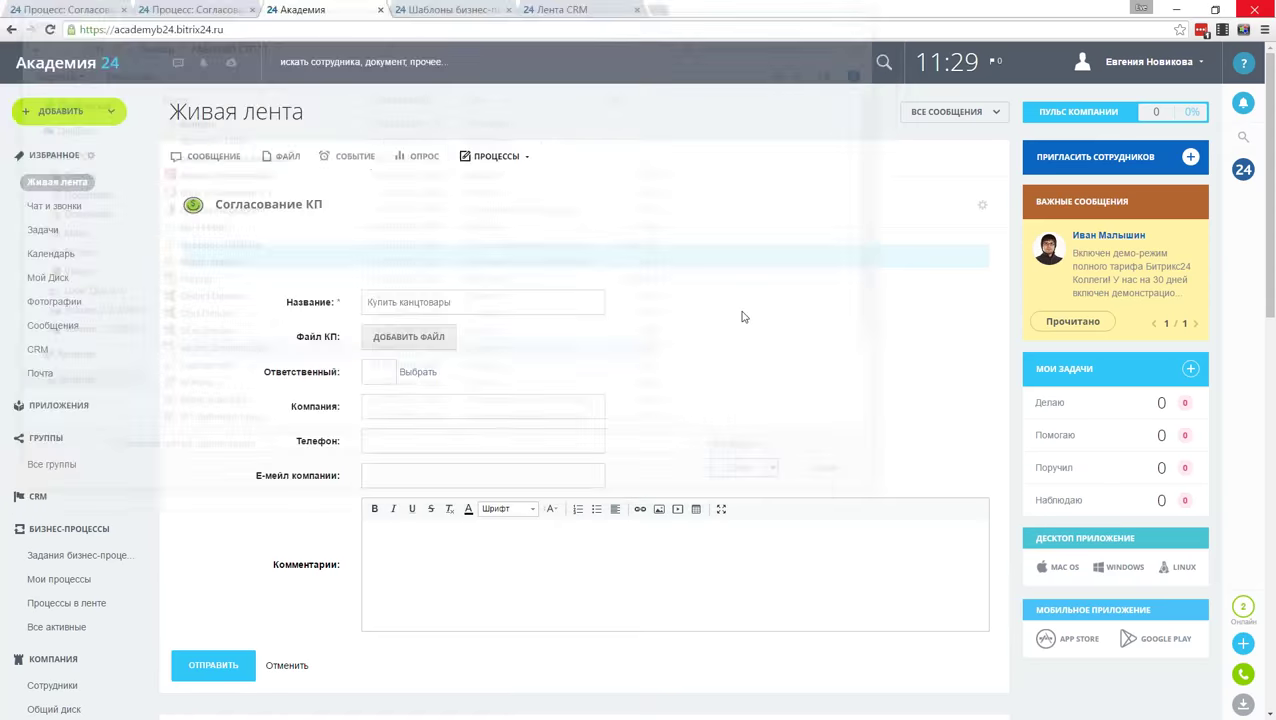
click(418, 372)
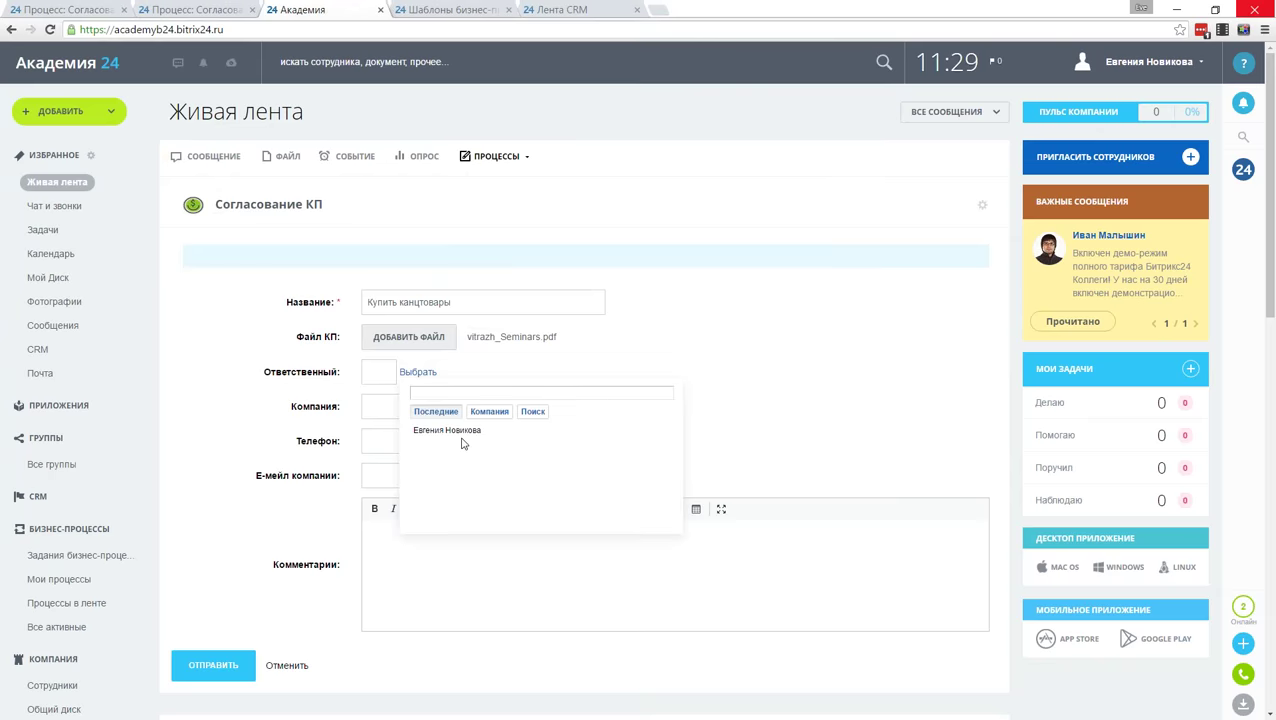
mouse_move(447, 430)
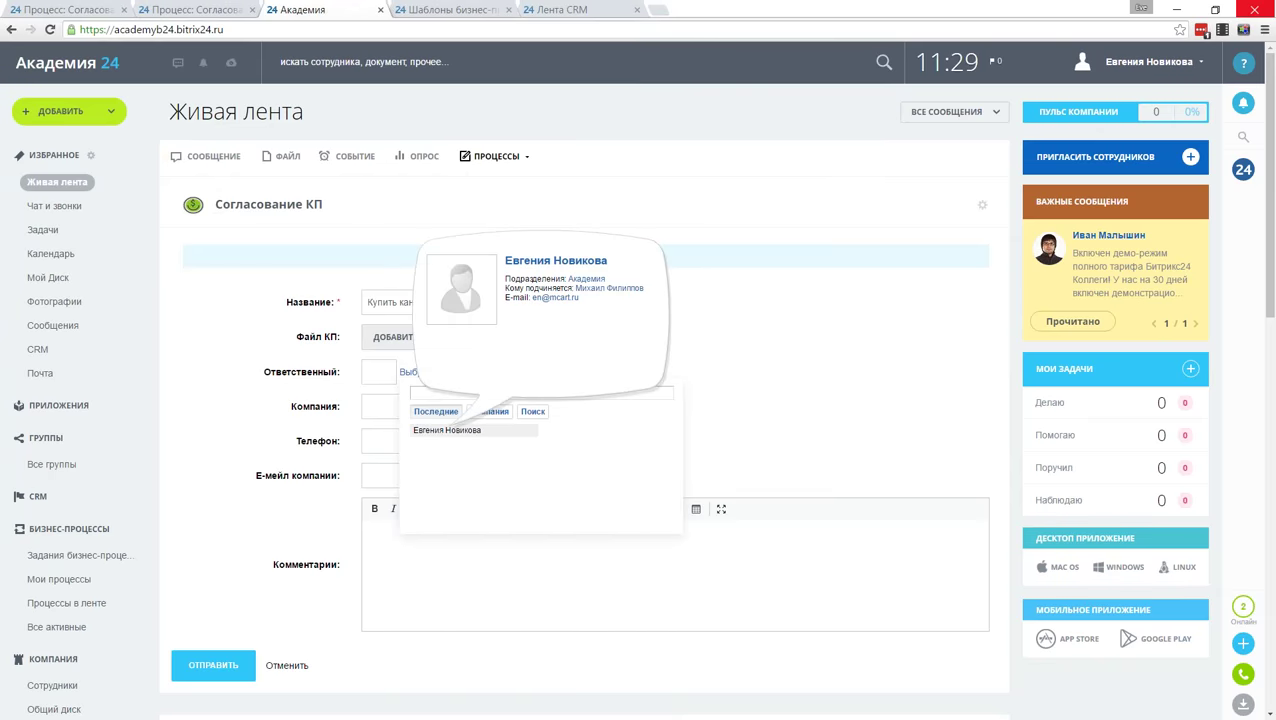
click(447, 430)
Step: Enter company 'Рога и копыта' and a contact phone number, then submit the request
click(522, 414)
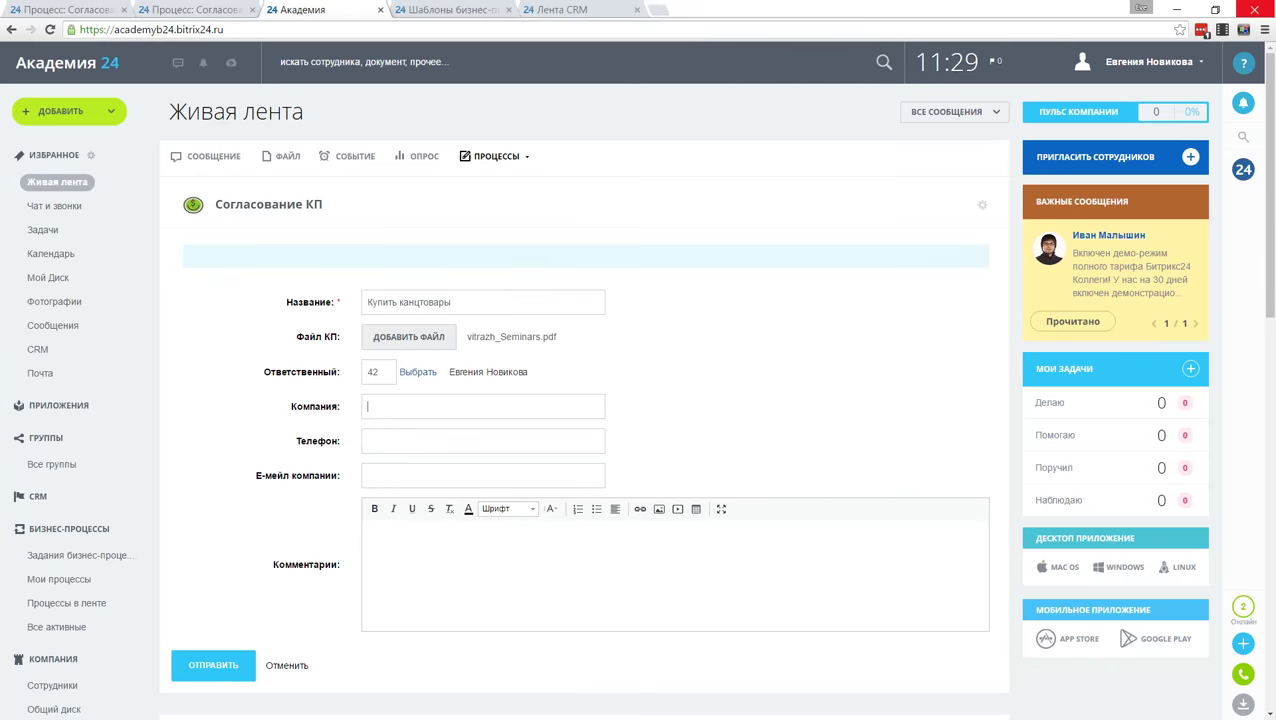
text(Рога и копыта)
click(530, 440)
click(224, 668)
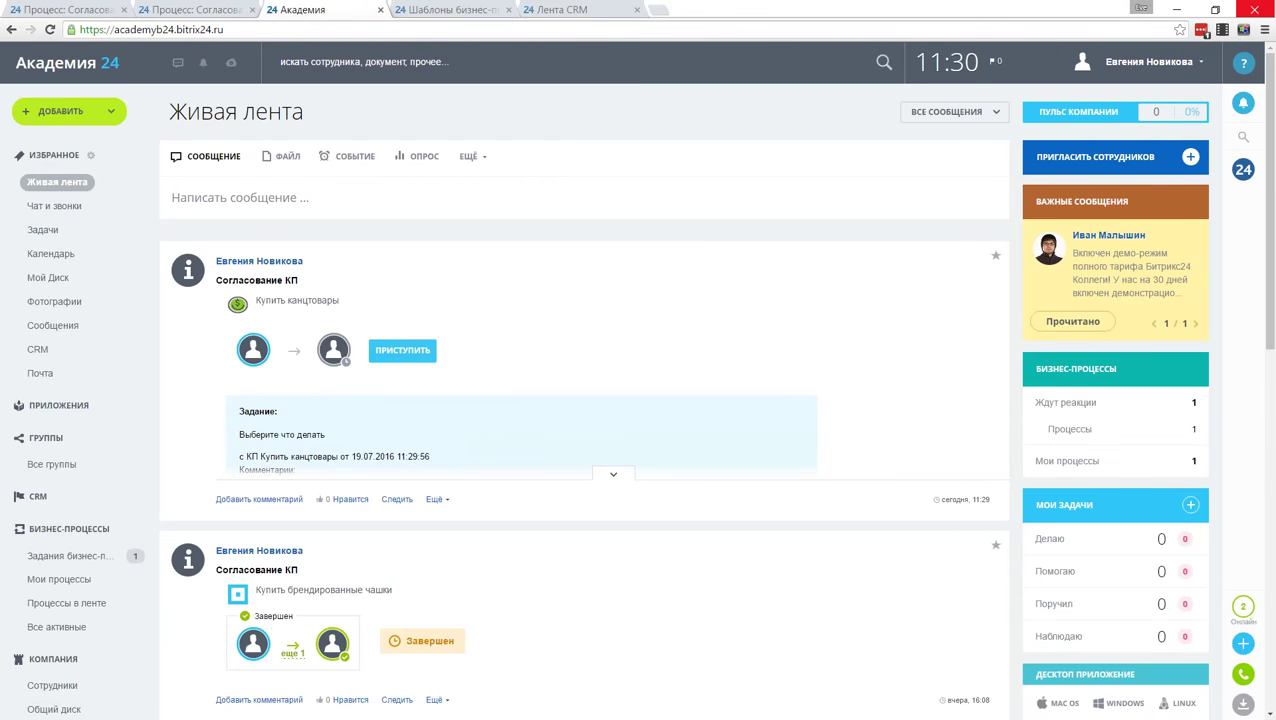
Step: Answer the Купить канцтовары task with отклонить, attach me.png and save the decision
click(613, 474)
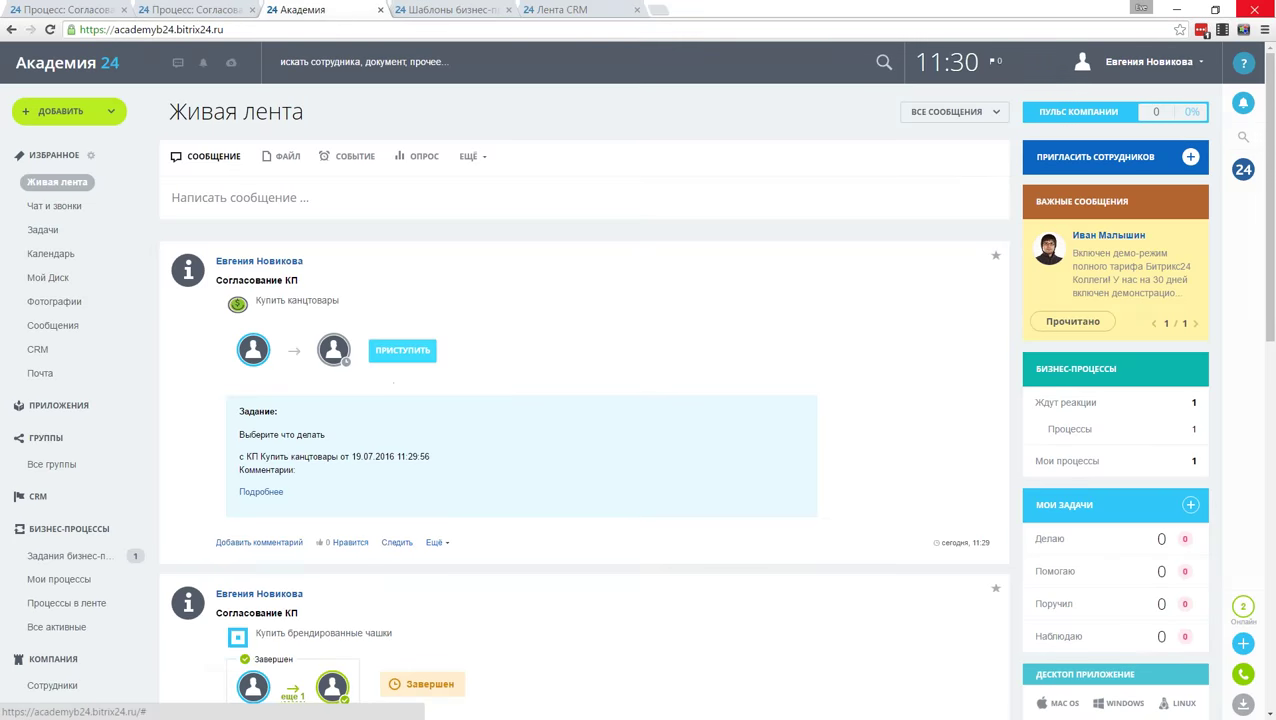
click(402, 350)
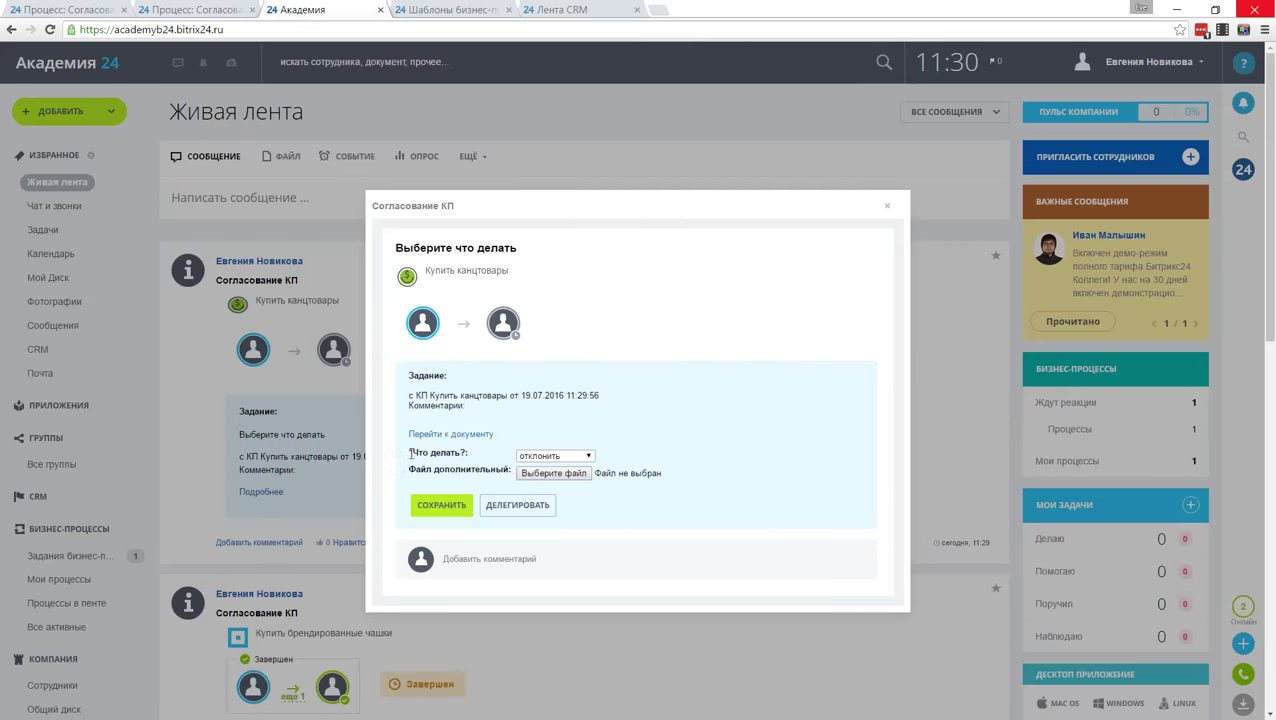
click(555, 457)
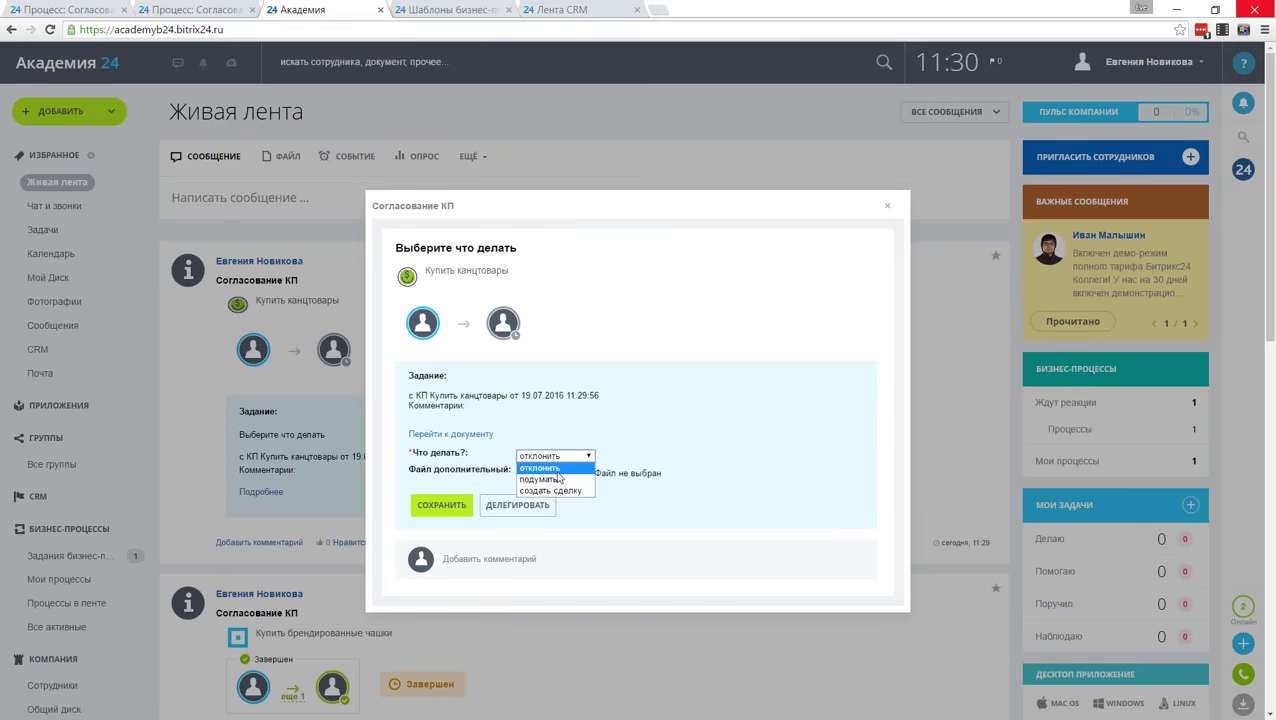
click(630, 446)
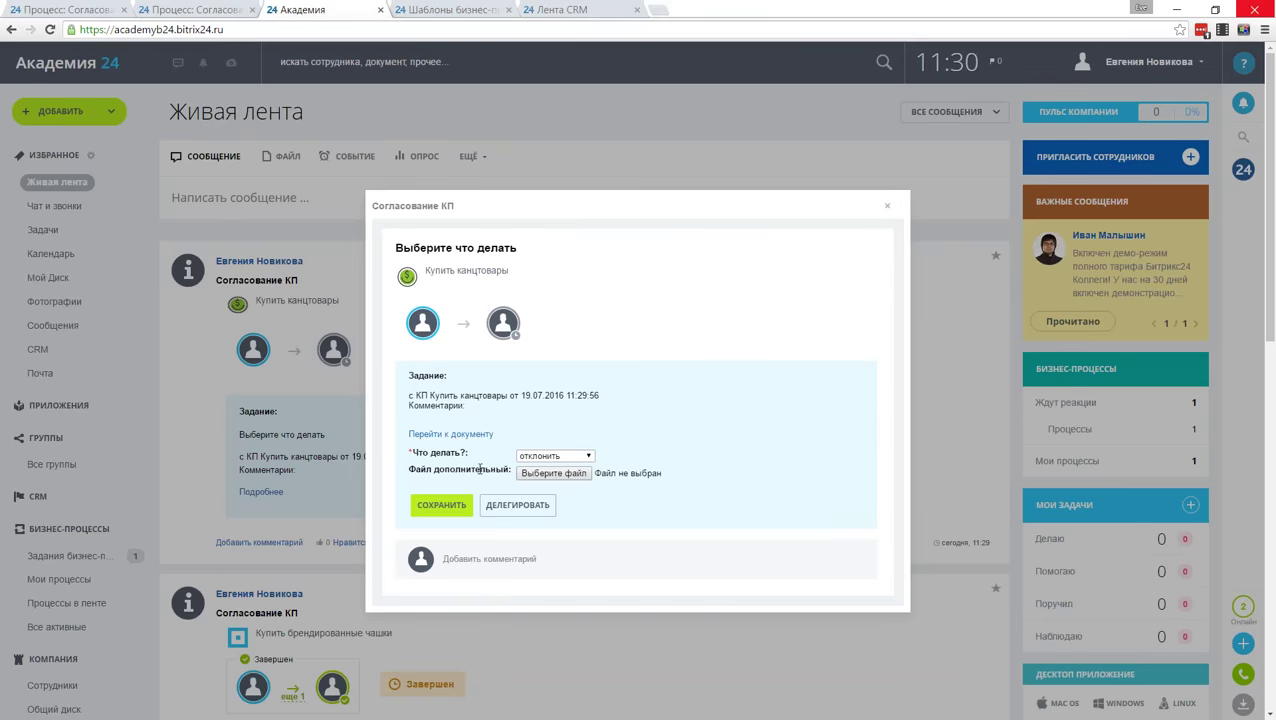
click(554, 474)
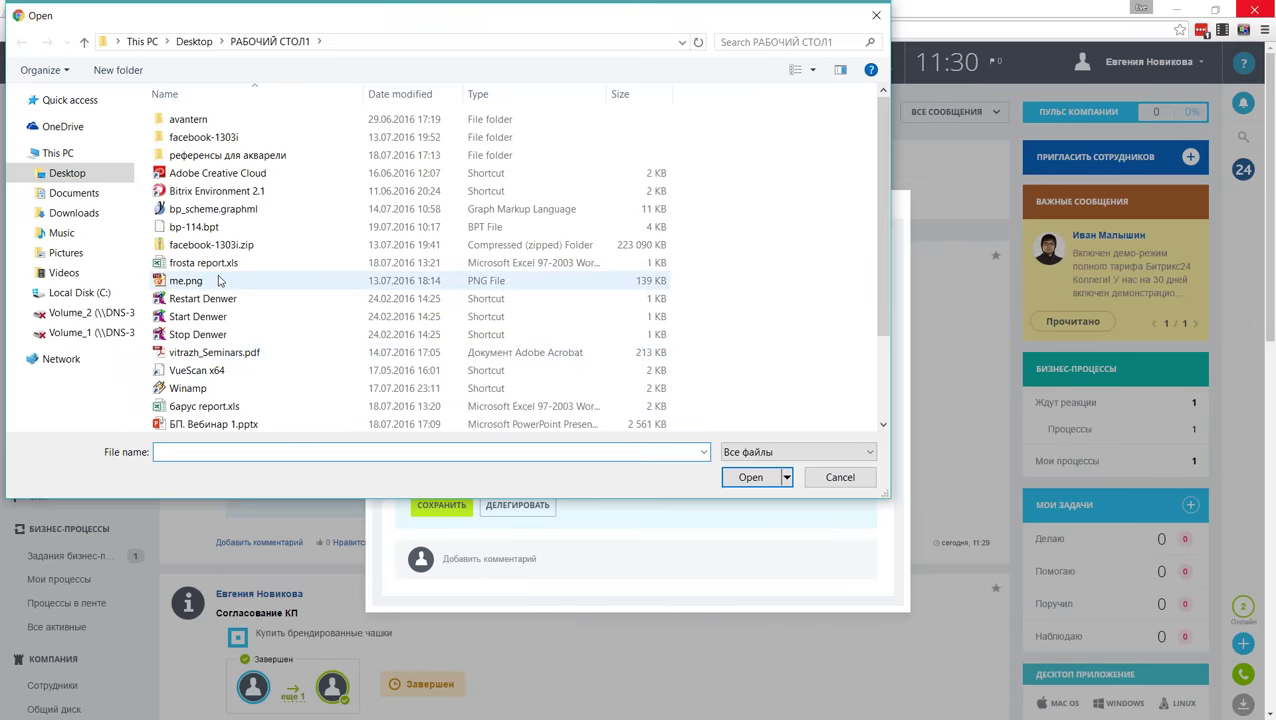
double_click(186, 281)
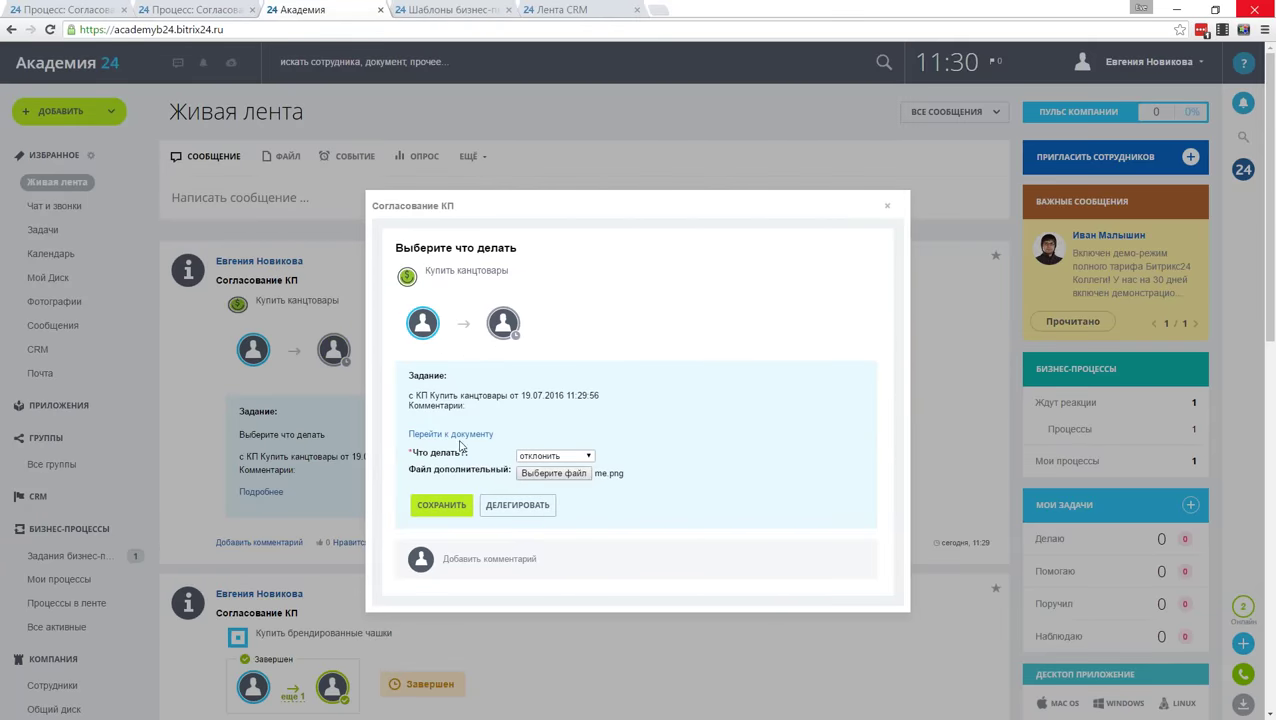
click(440, 505)
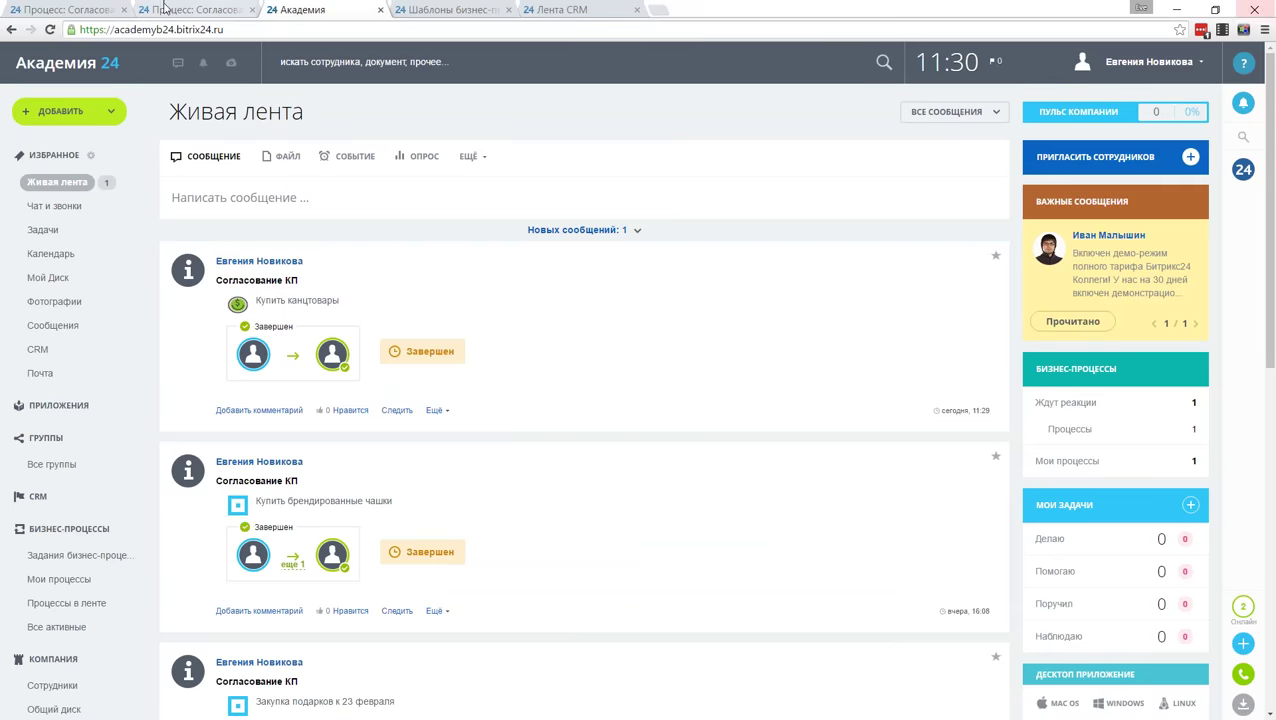
Step: Open the Согласование КП process records and find Купить канцтовары with status отклонено
scroll(85, 455, down, 3)
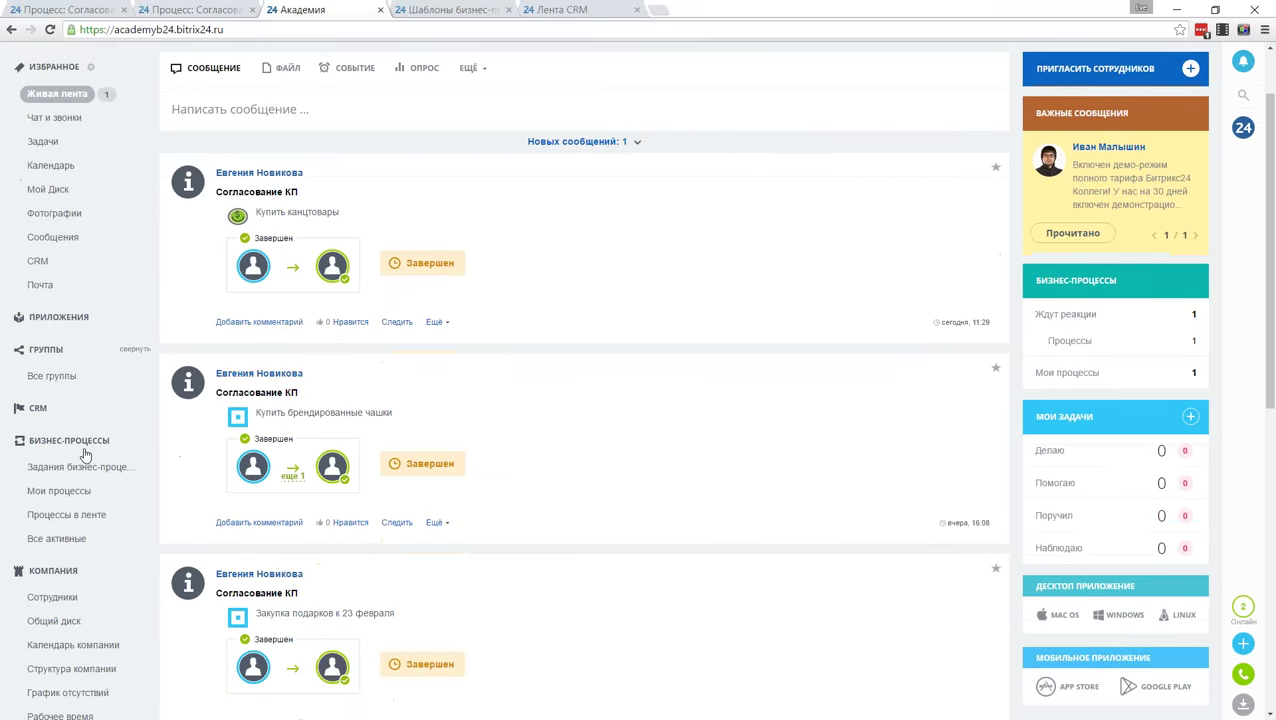
click(86, 344)
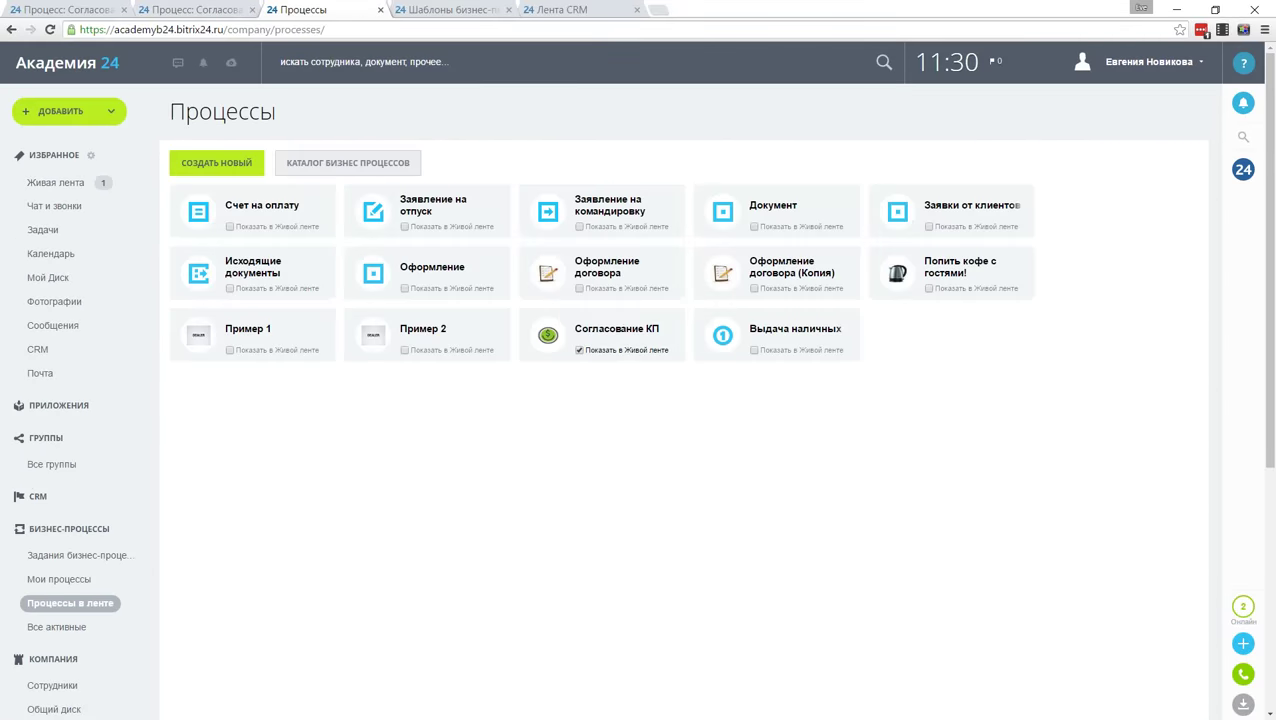
click(620, 328)
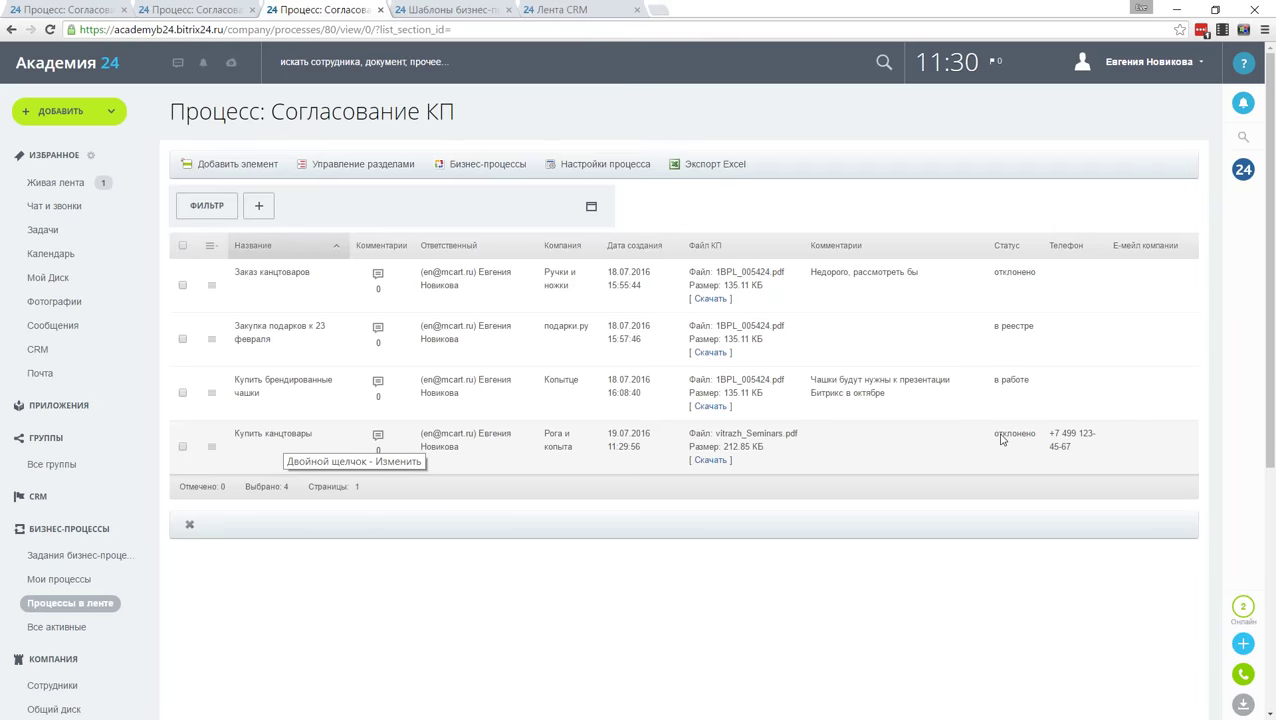
click(183, 10)
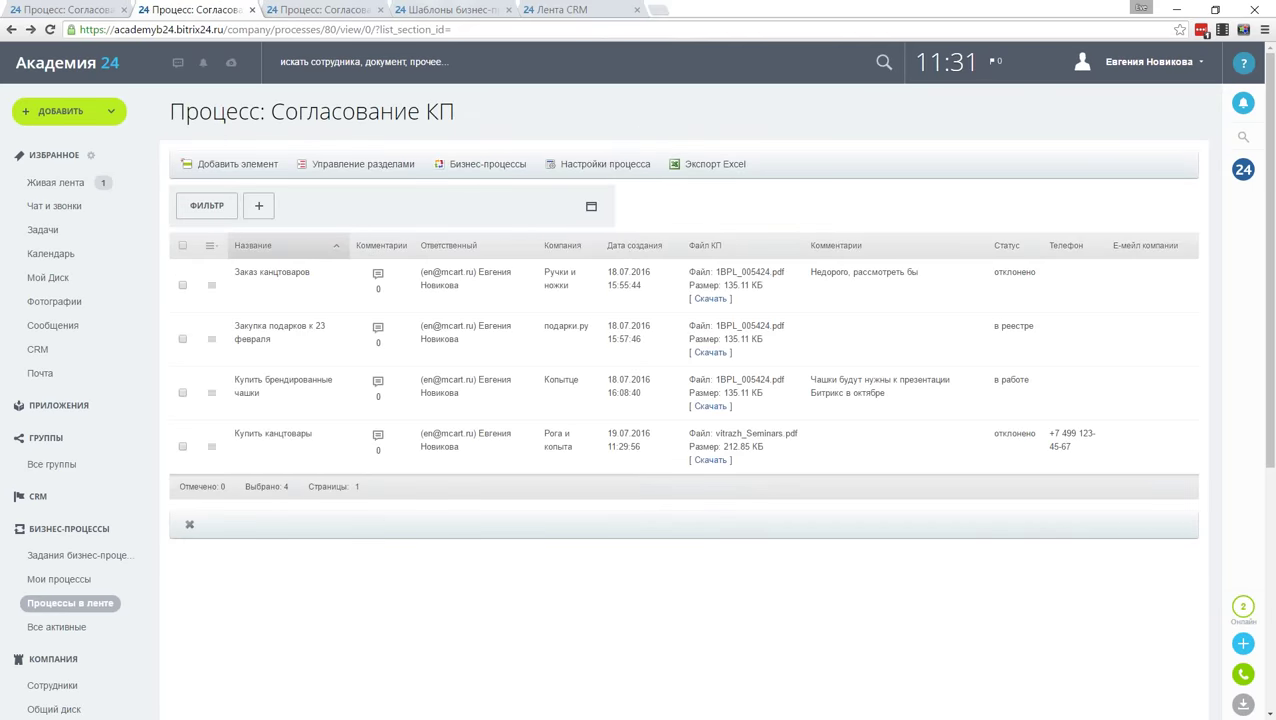
scroll(44, 509, down, 4)
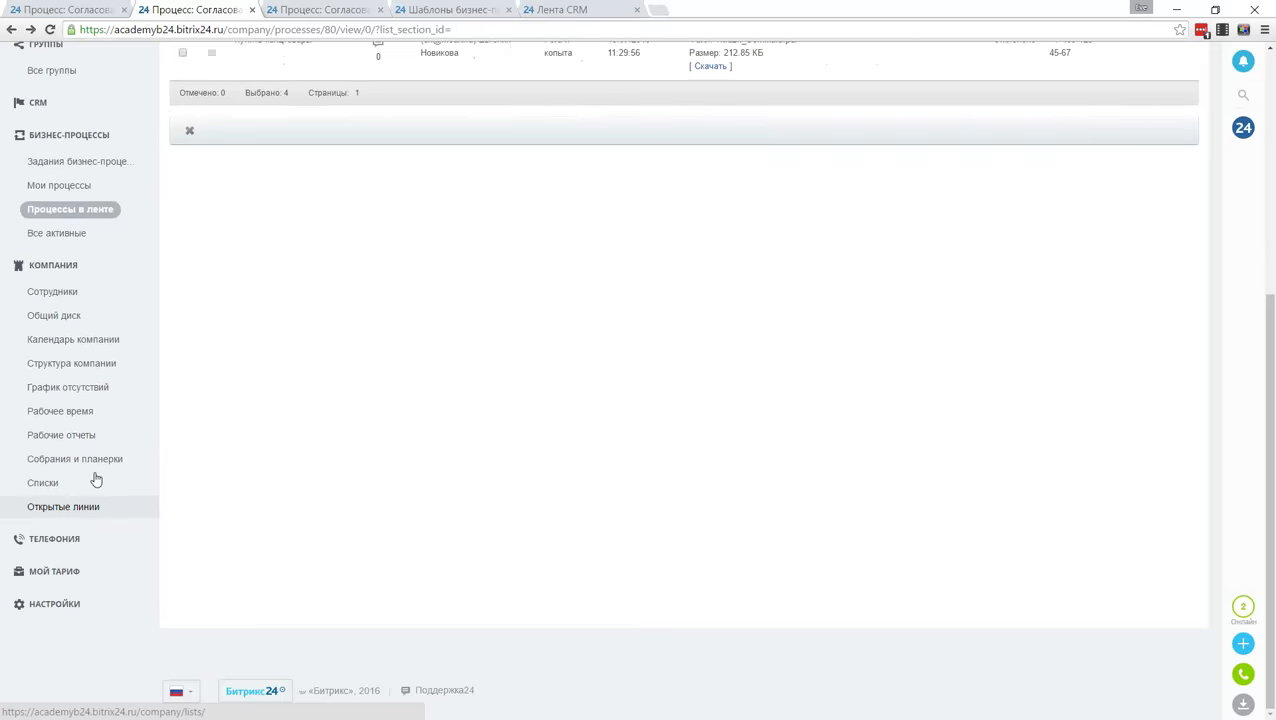
Step: Check that Реестр КП holds only Закупка подарков к 23 февраля, then return to Живая лента
click(94, 482)
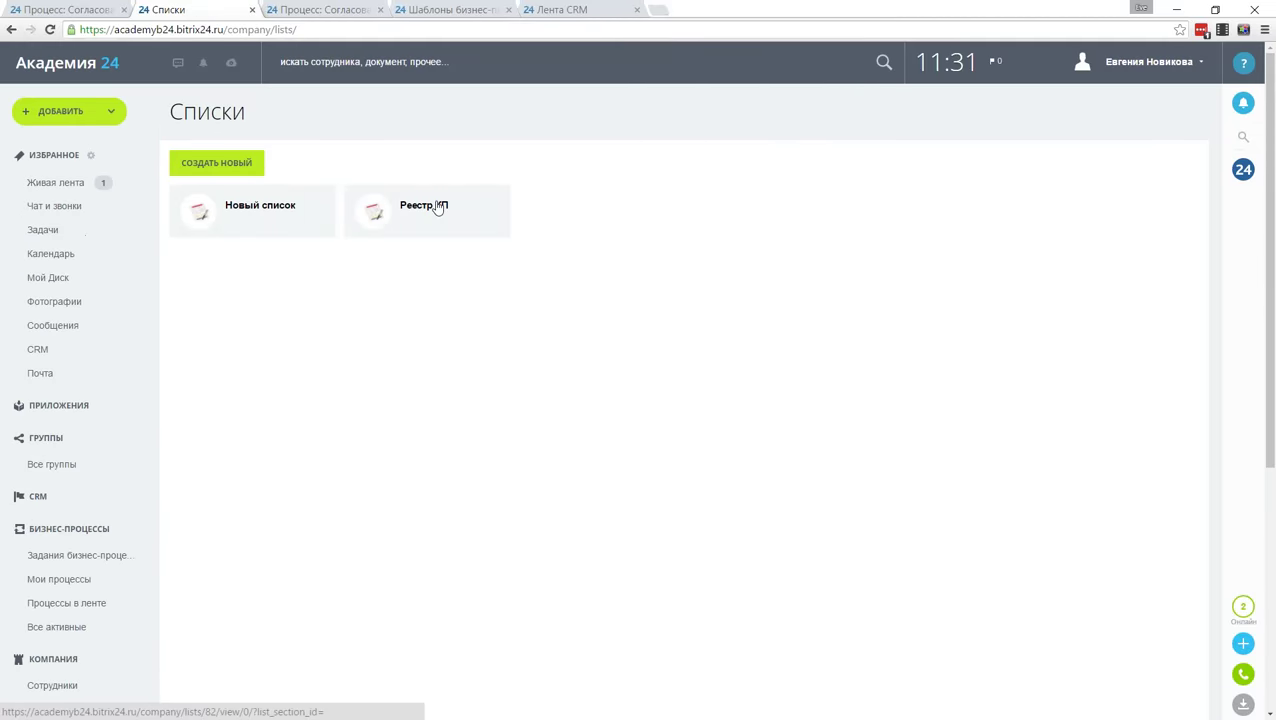
click(437, 204)
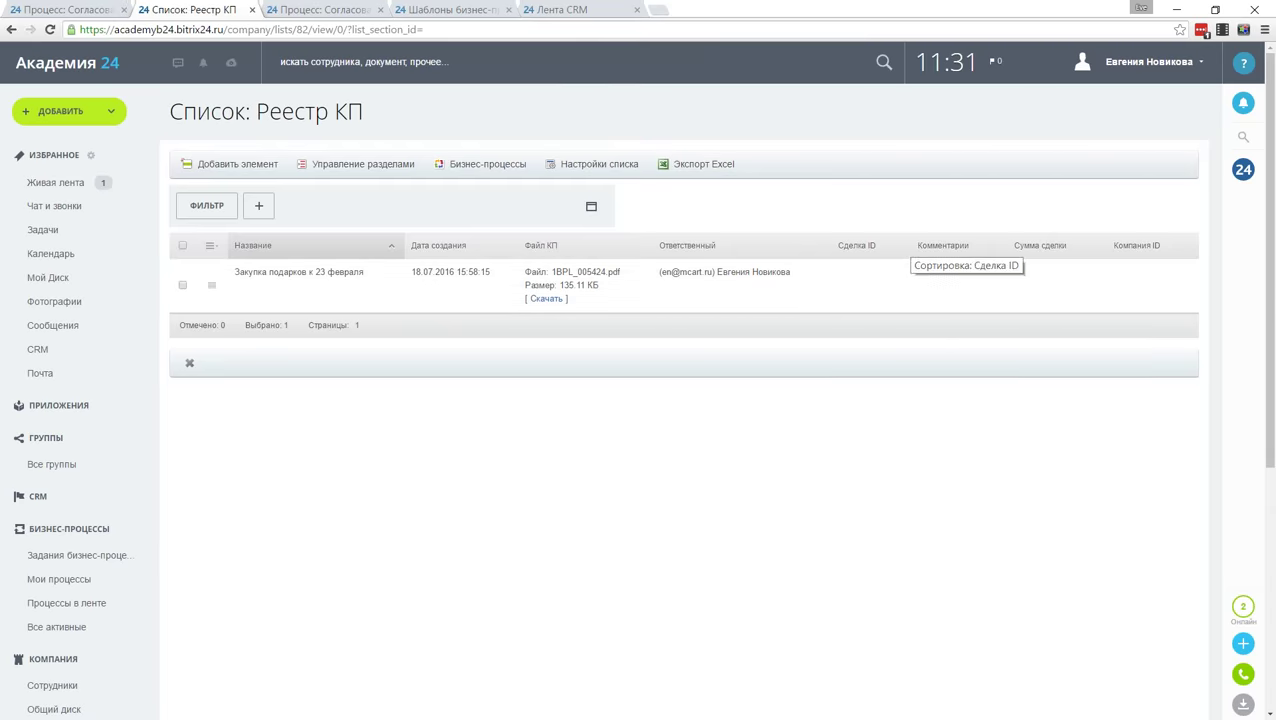
click(64, 184)
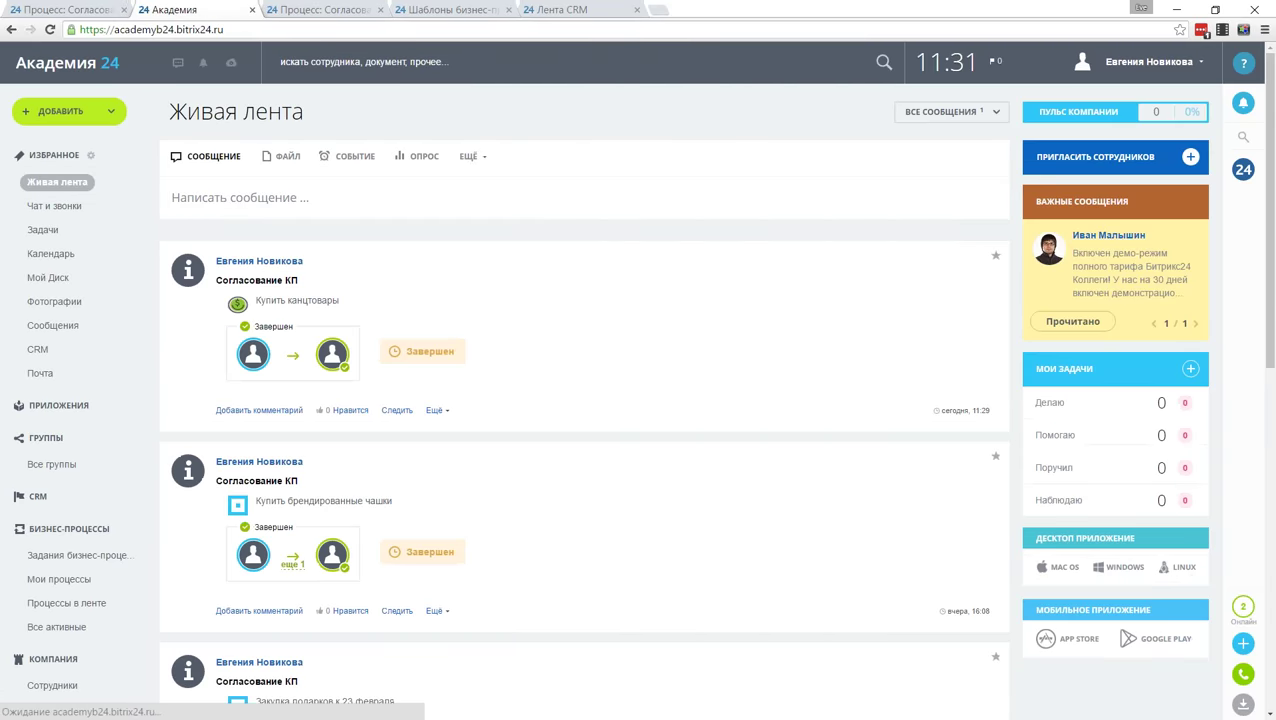
Step: Start a Согласование КП process named 'Заказать брендированные чашки' with vitrazh_Seminars.pdf attached
click(474, 161)
click(492, 237)
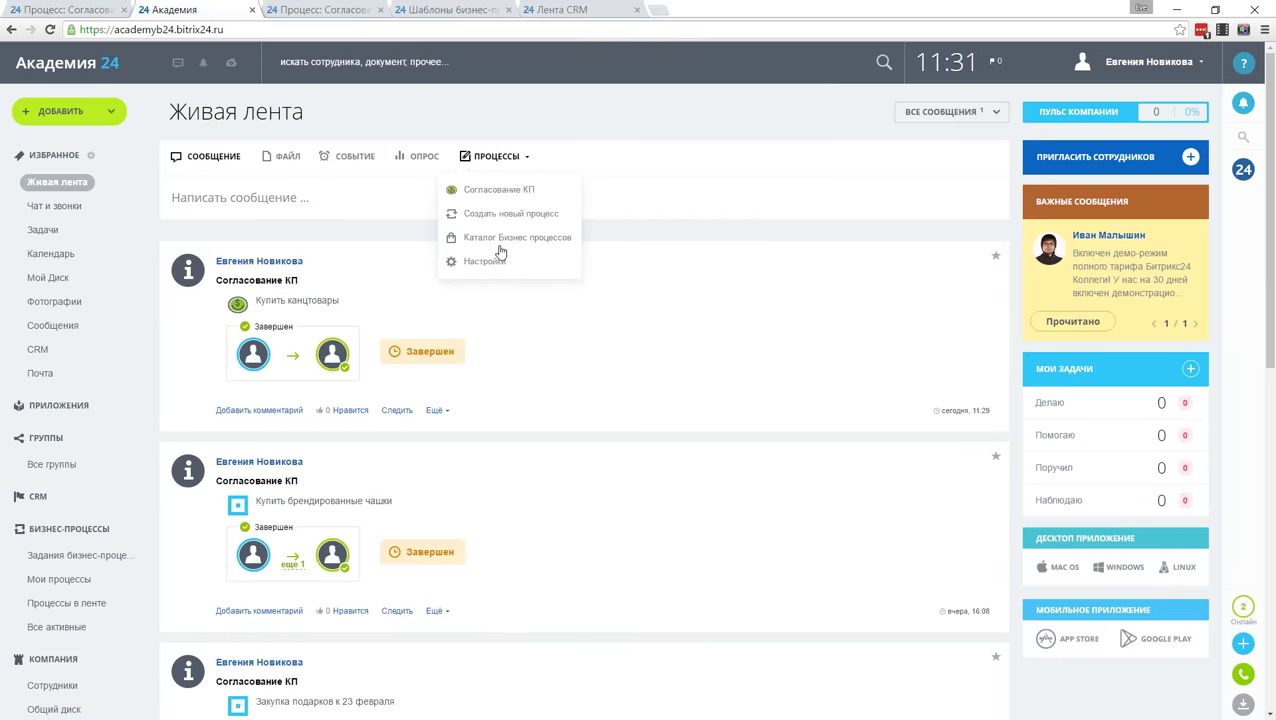
click(517, 194)
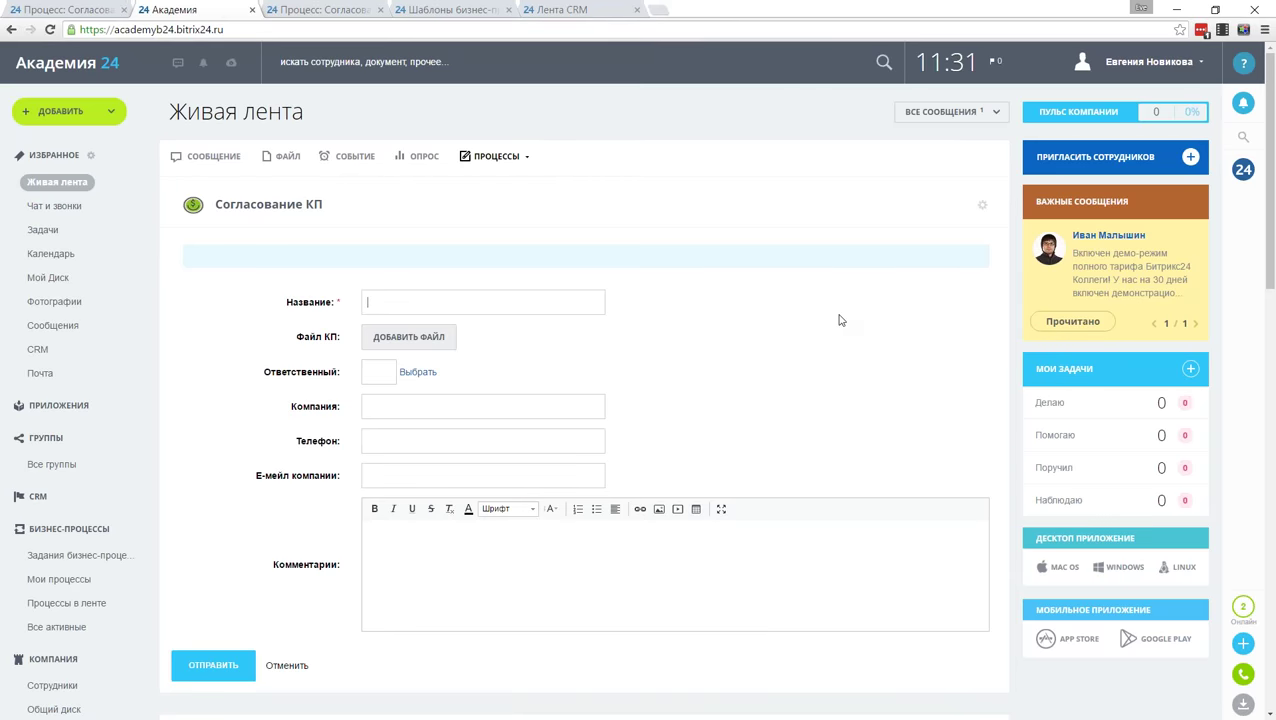
text(Заказать брендированные чаш)
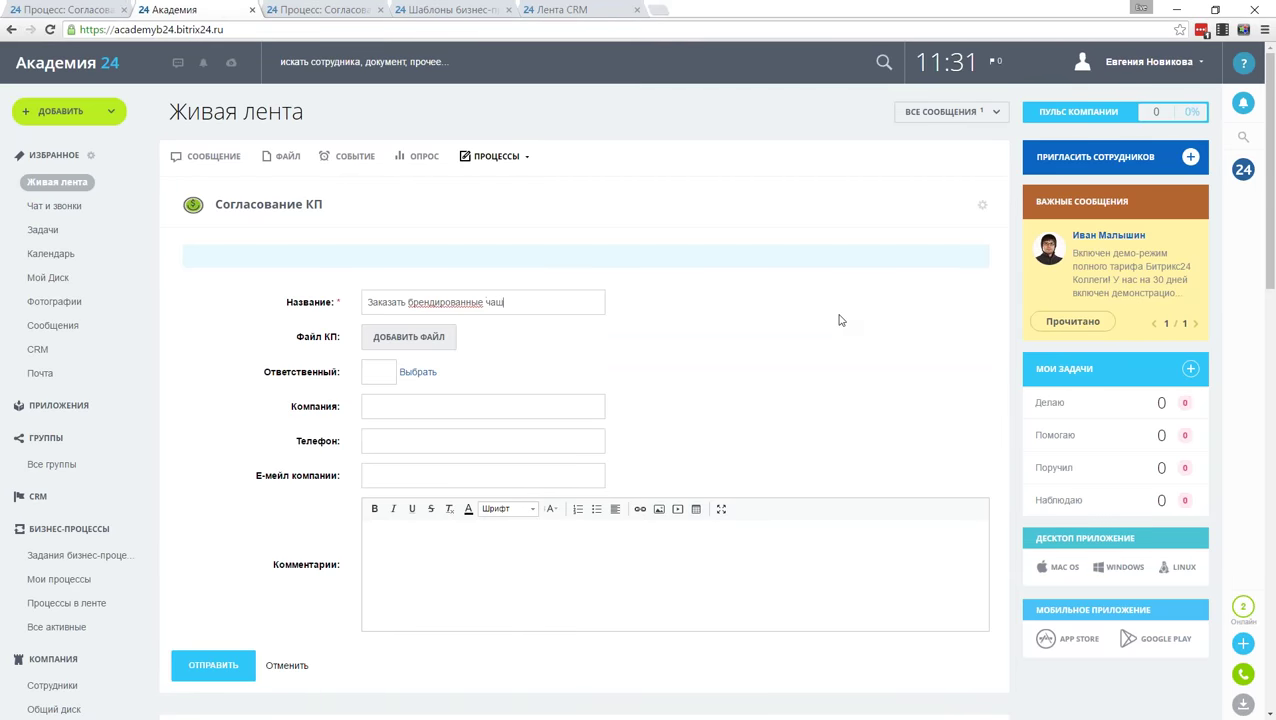
text(ки)
click(390, 341)
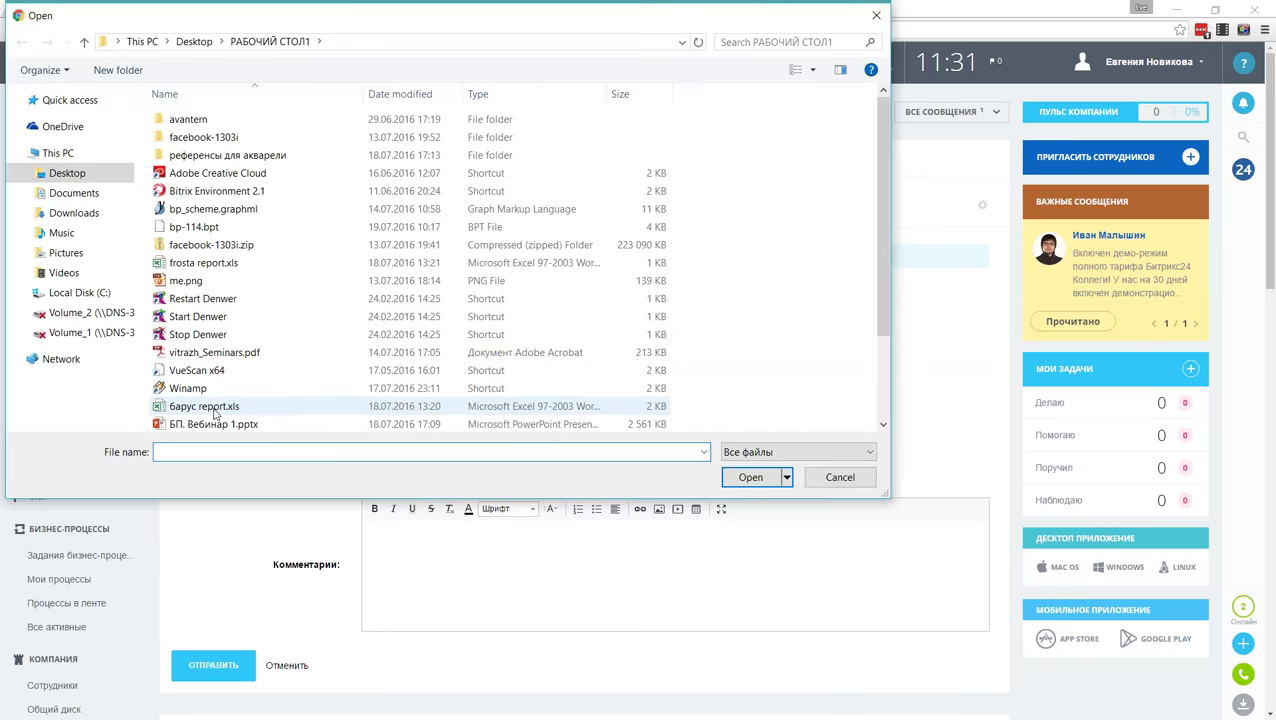
click(198, 356)
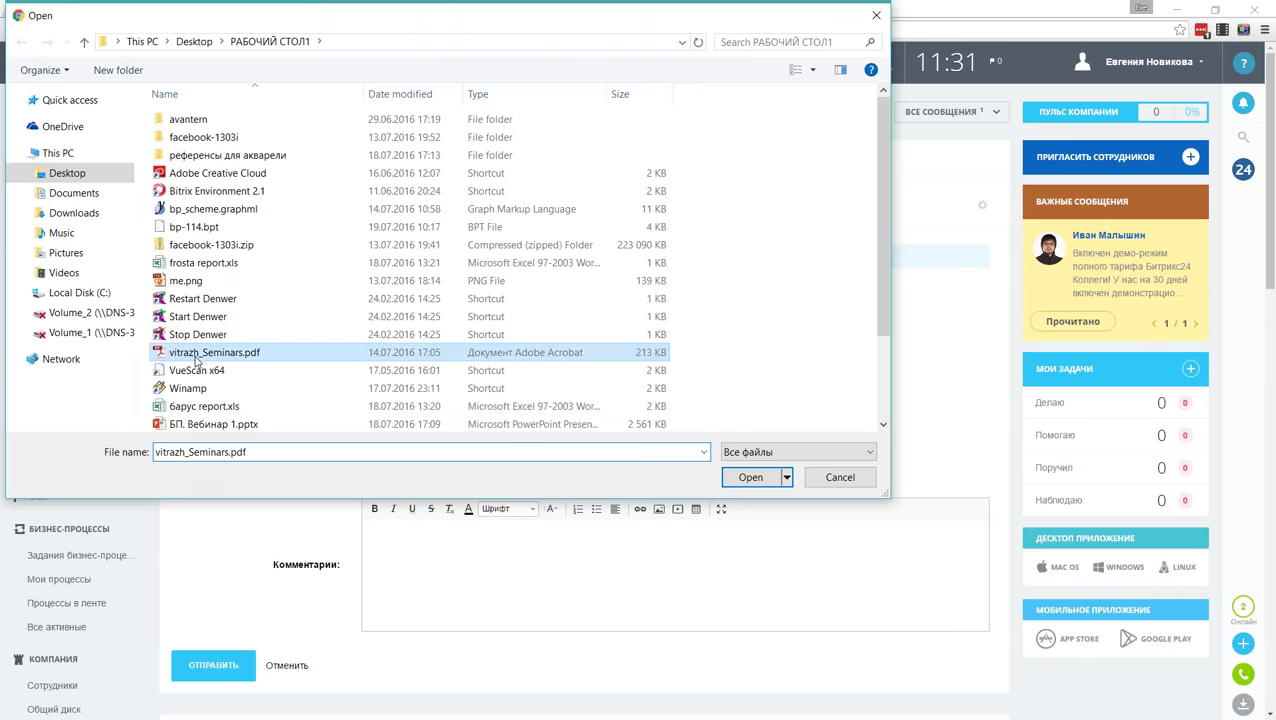
double_click(198, 356)
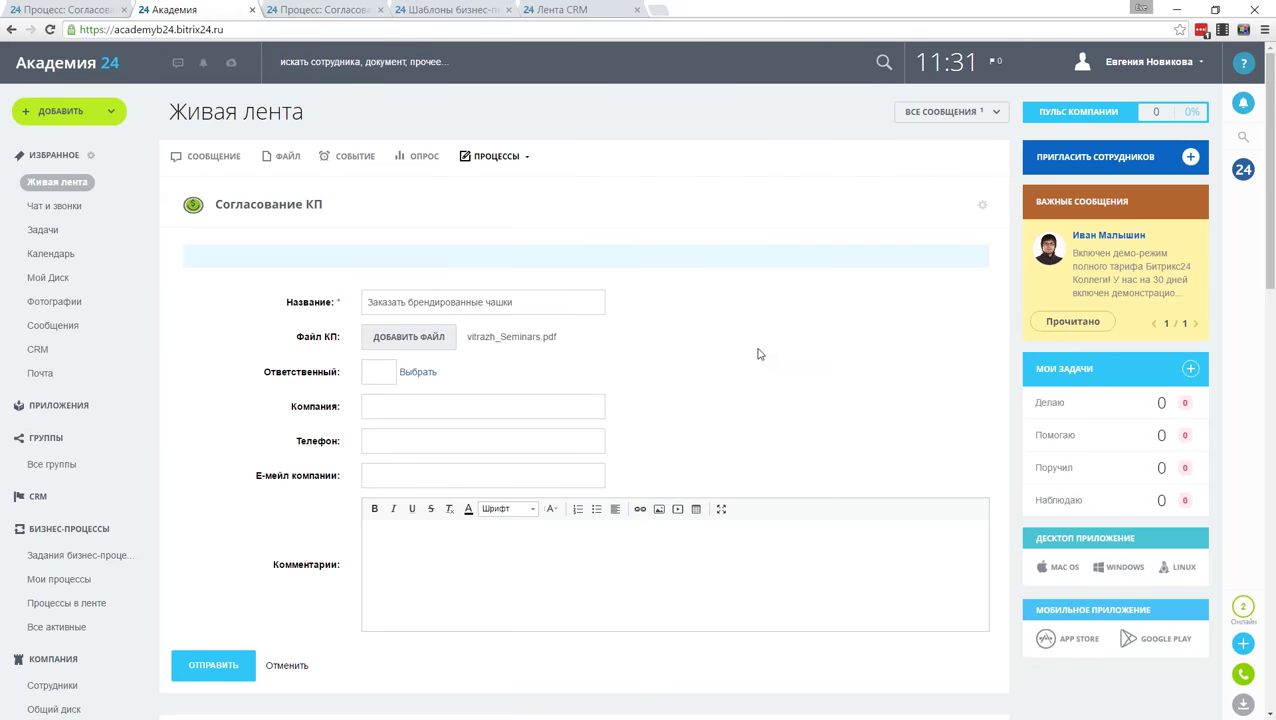
Step: Make yourself Ответственный, enter company 'Рога и копыта' and comment 'Очень надо, скоро презентация', then submit
click(417, 372)
click(447, 430)
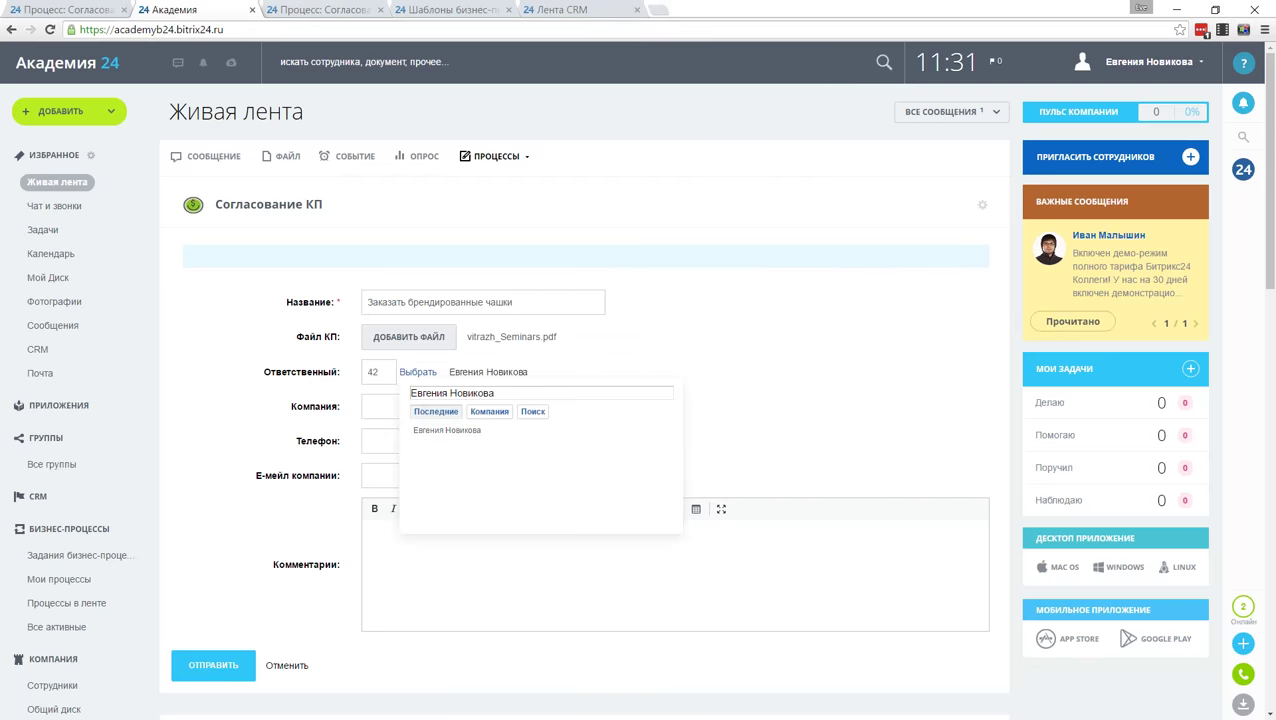
click(371, 412)
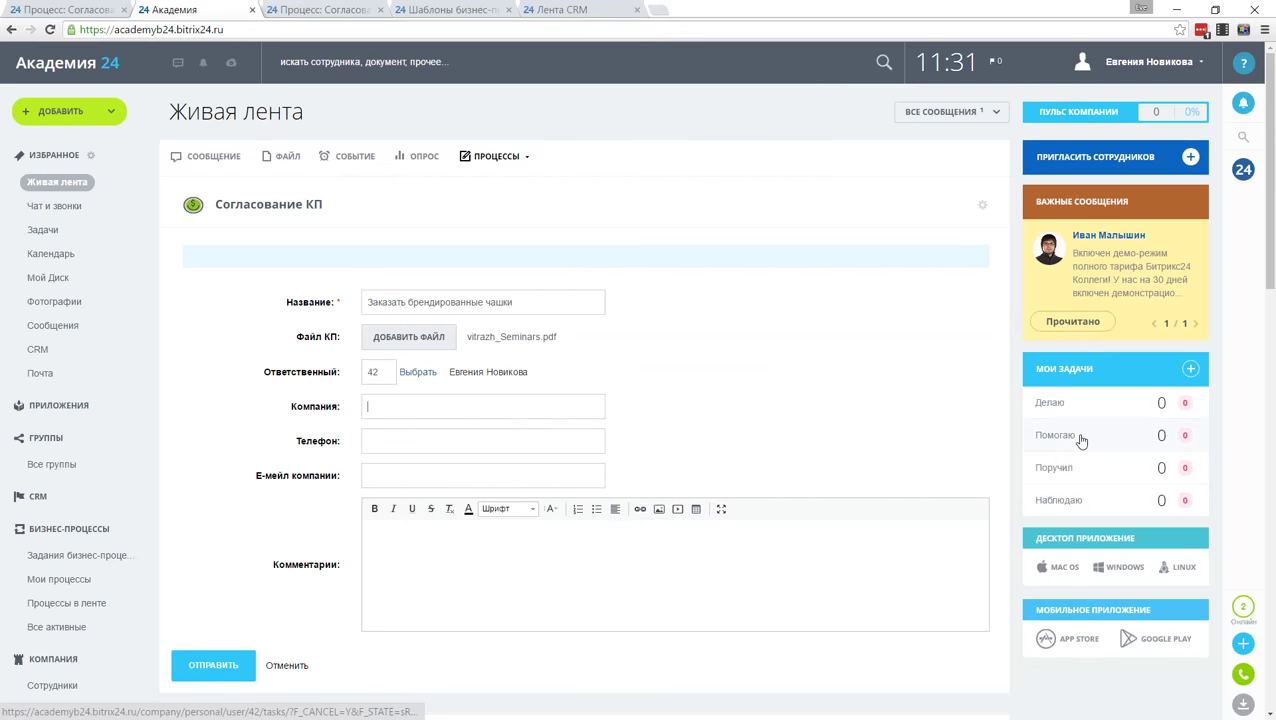
text(Р)
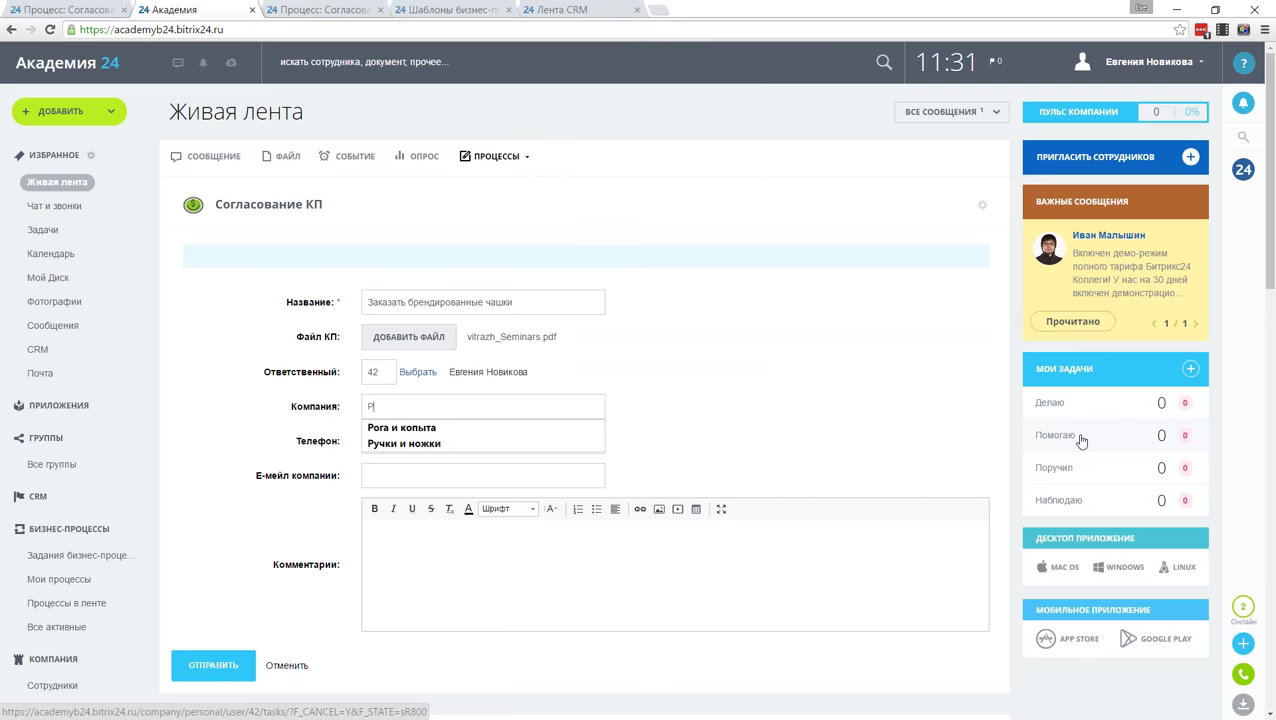
text(ога и копыта)
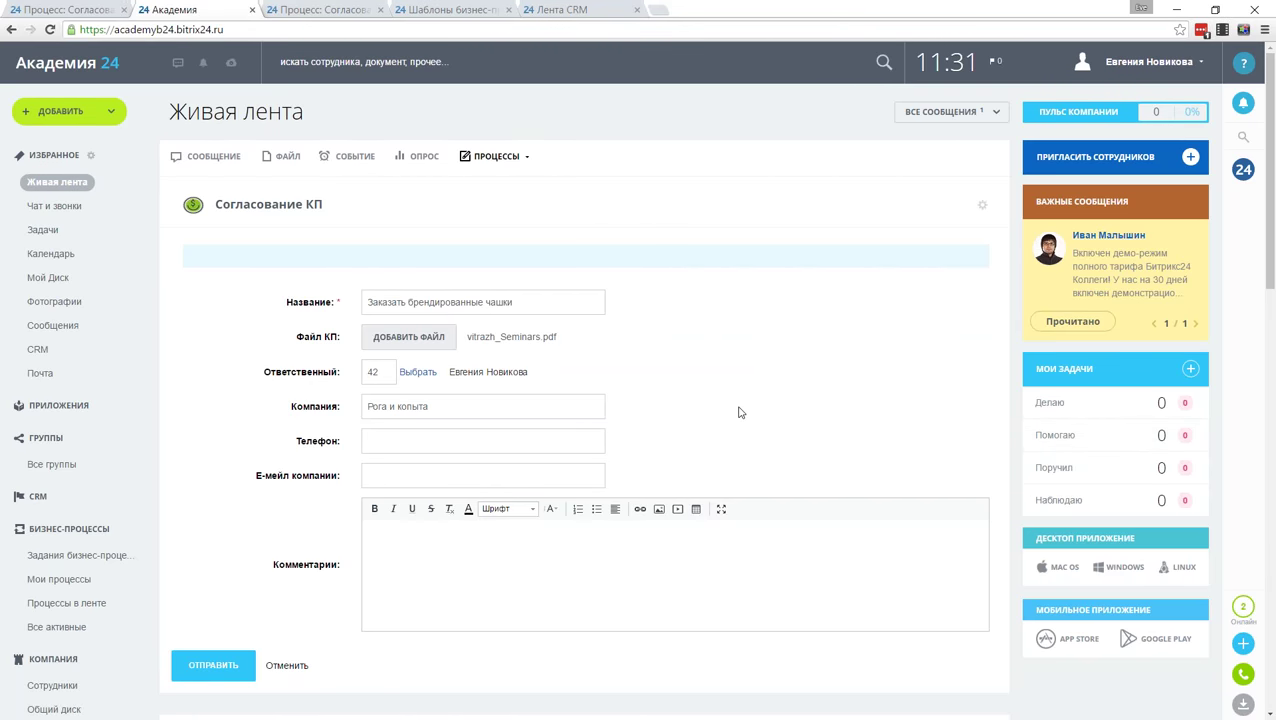
click(635, 567)
text(Очень надо, скоро презентация)
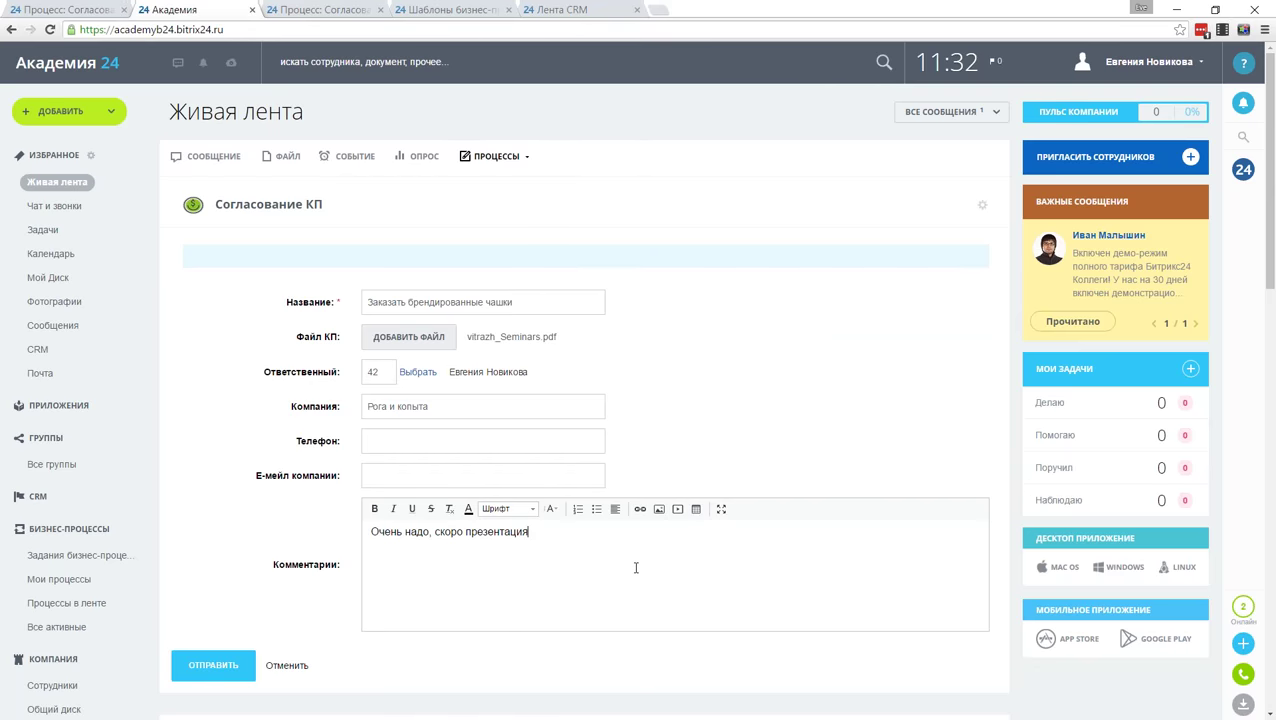
click(213, 665)
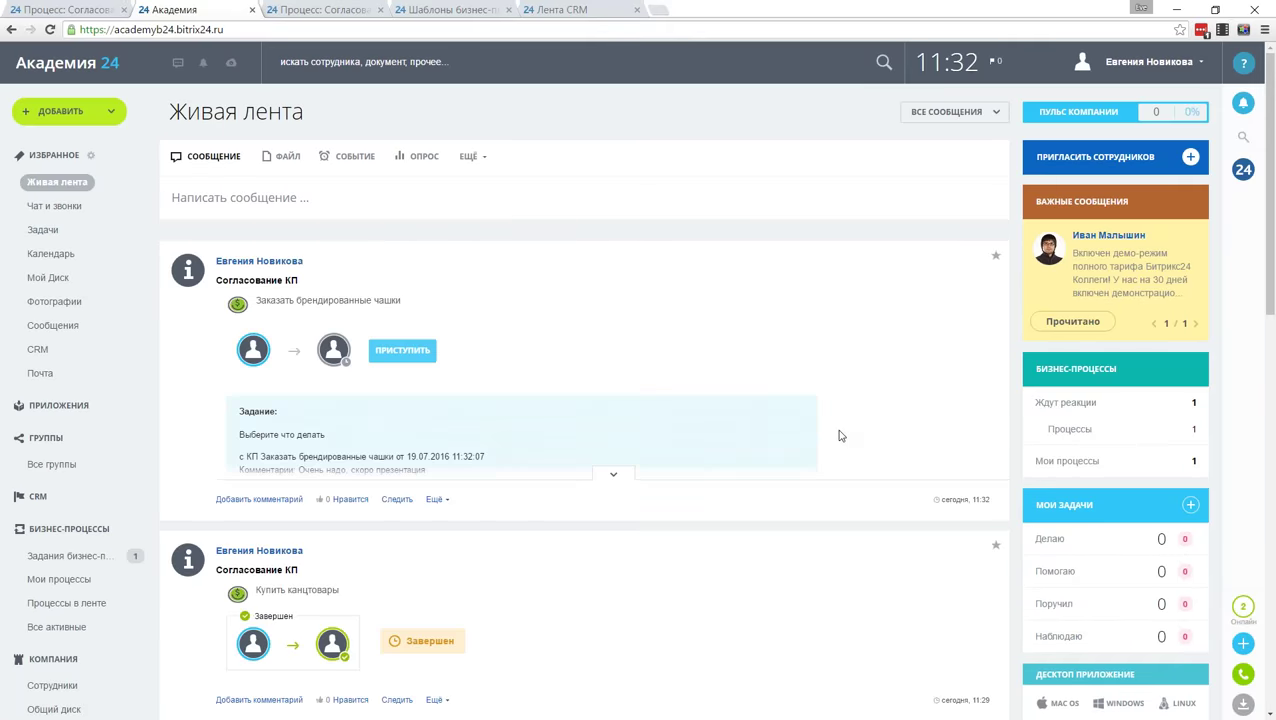
Step: Open the new task and go to the Заказать брендированные чашки element page
click(615, 474)
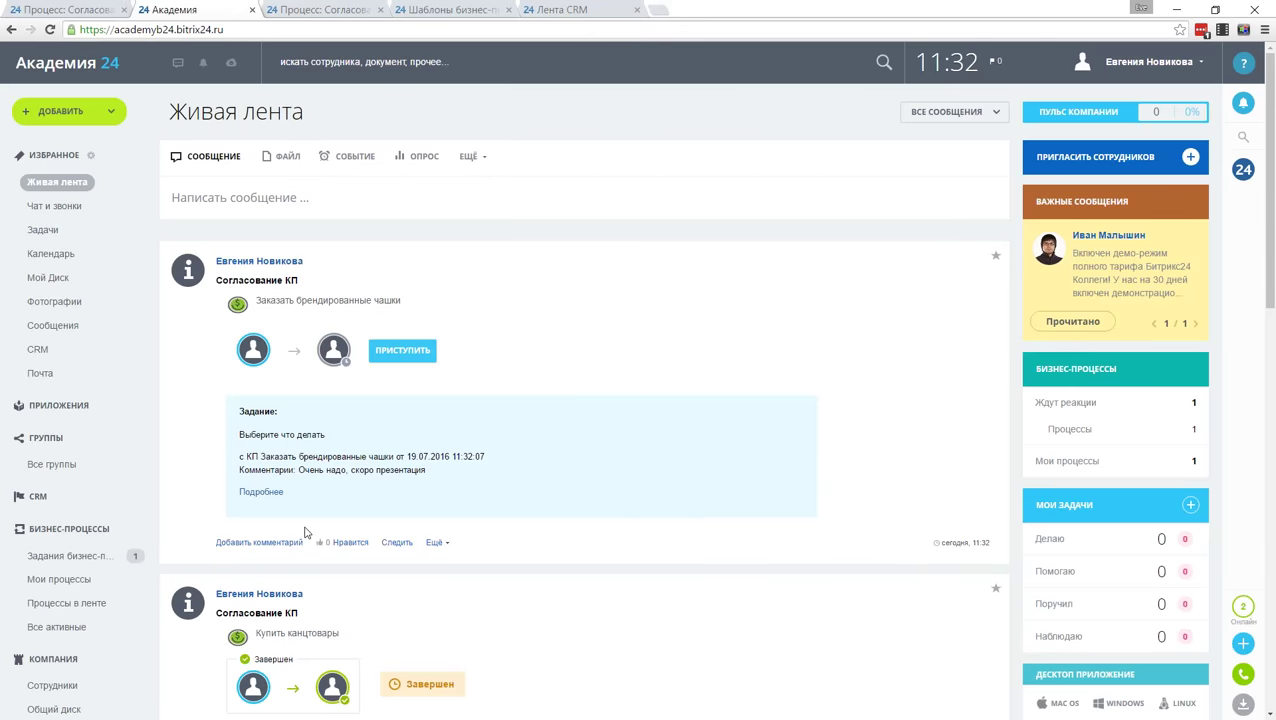
click(248, 492)
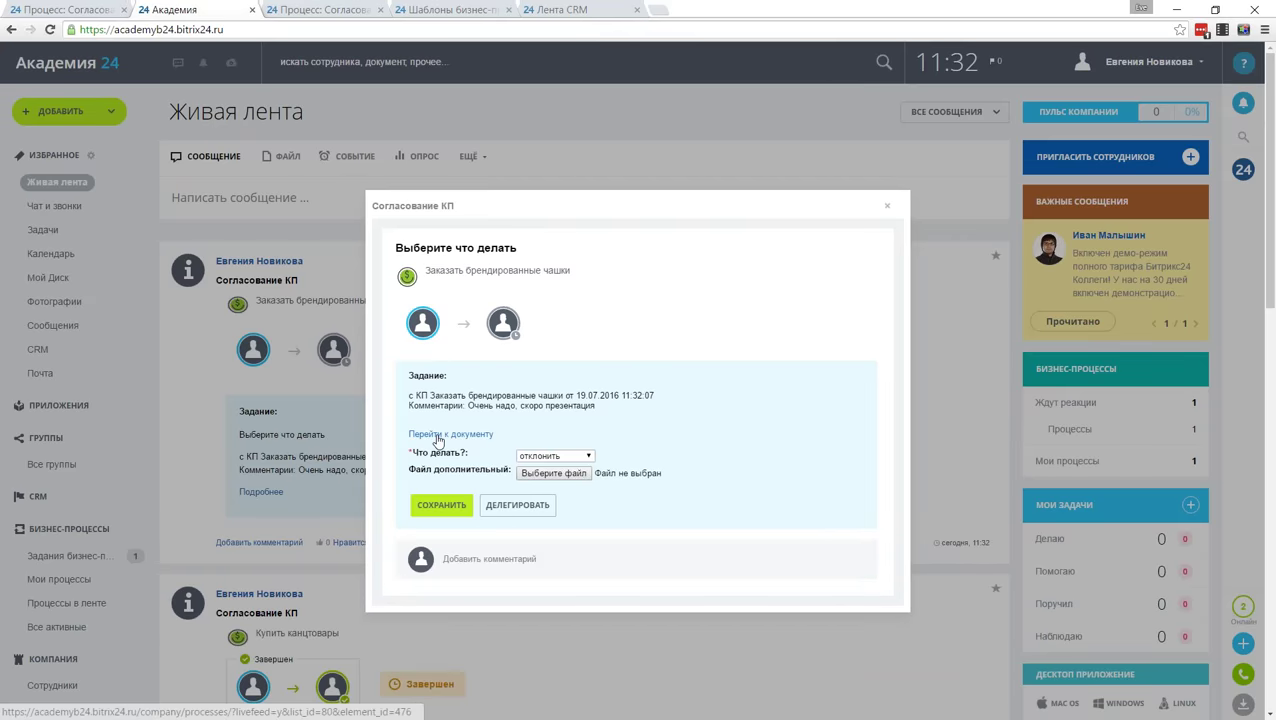
click(477, 438)
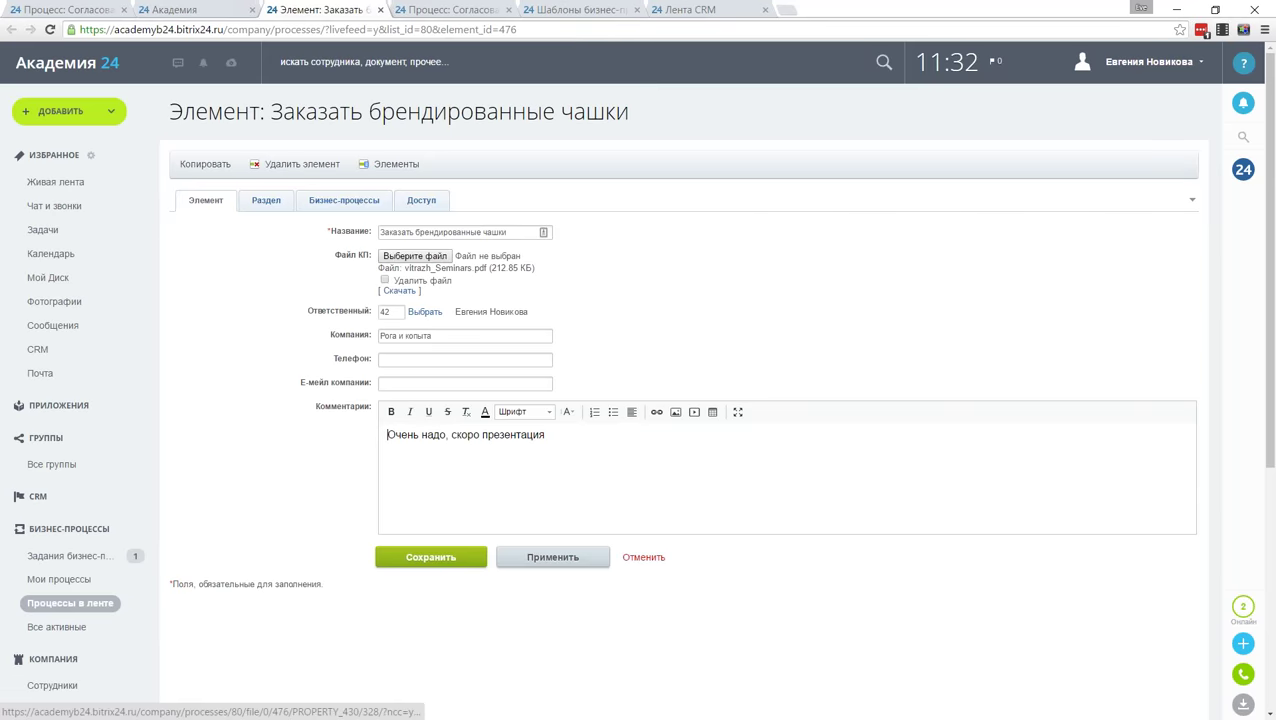
Step: Download vitrazh_Seminars.pdf and read through its seminar schedule in Acrobat
click(399, 290)
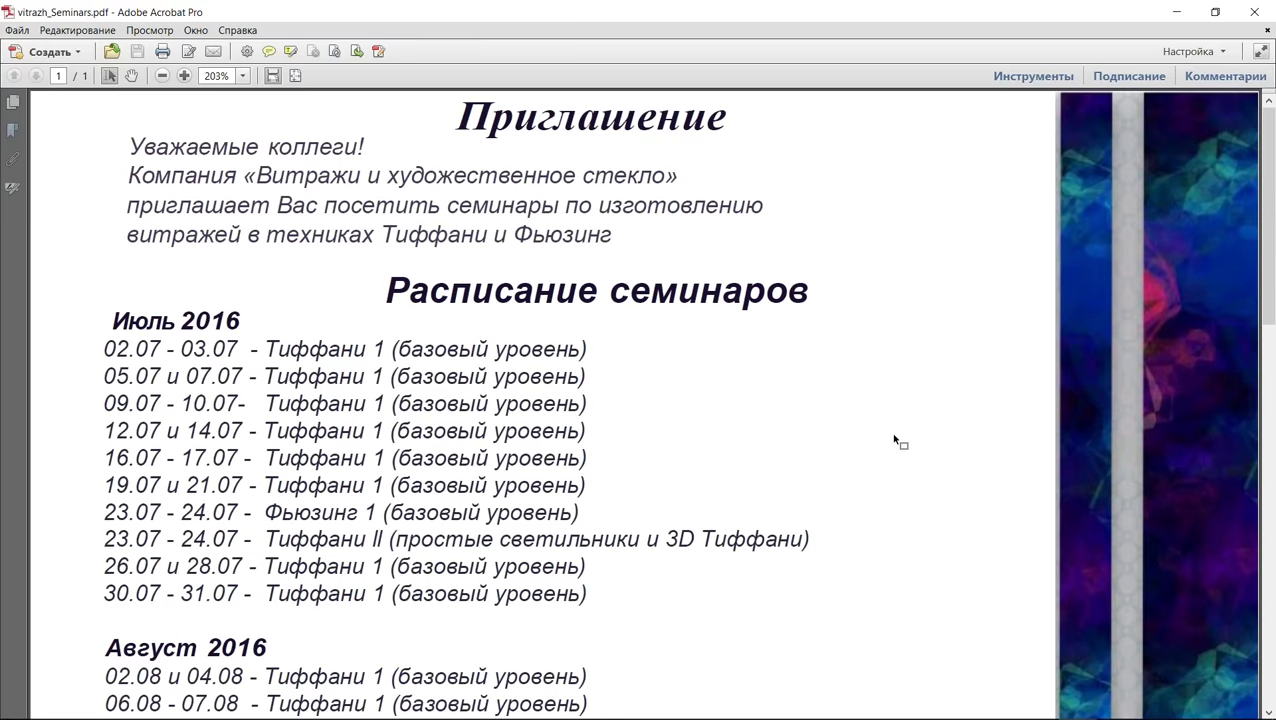
scroll(895, 437, down, 1)
scroll(894, 434, down, 6)
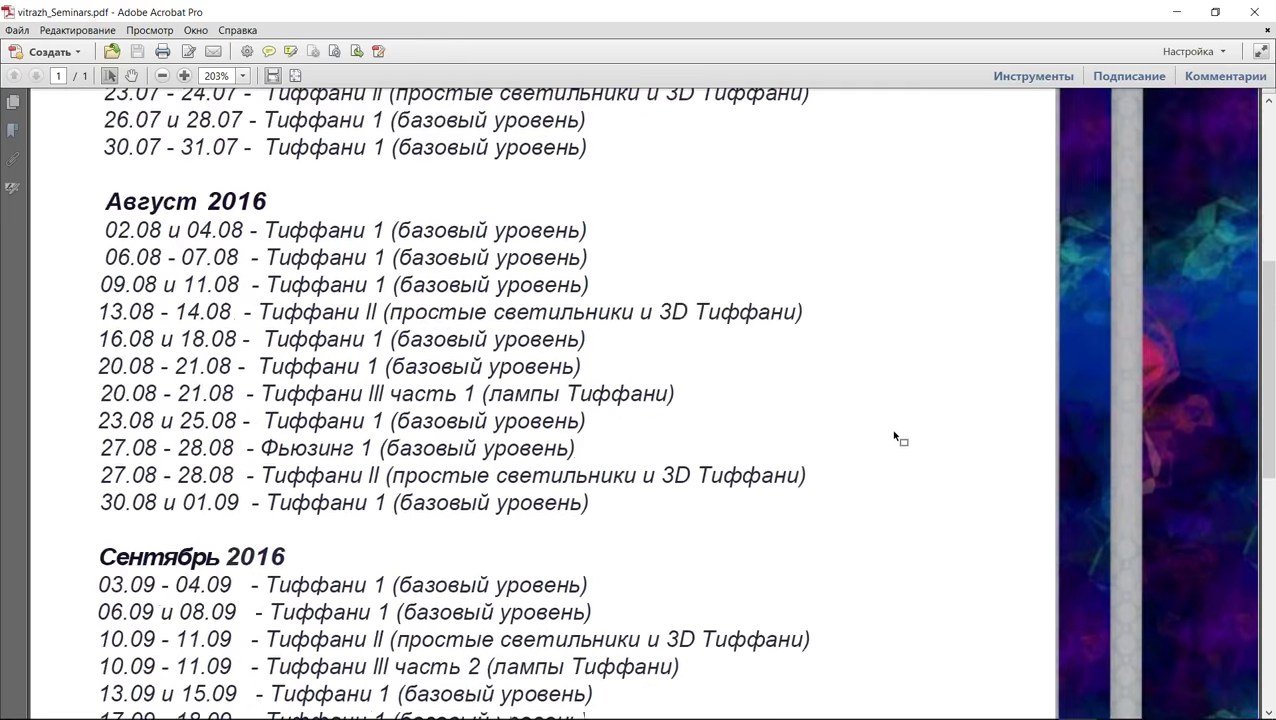
scroll(895, 437, up, 7)
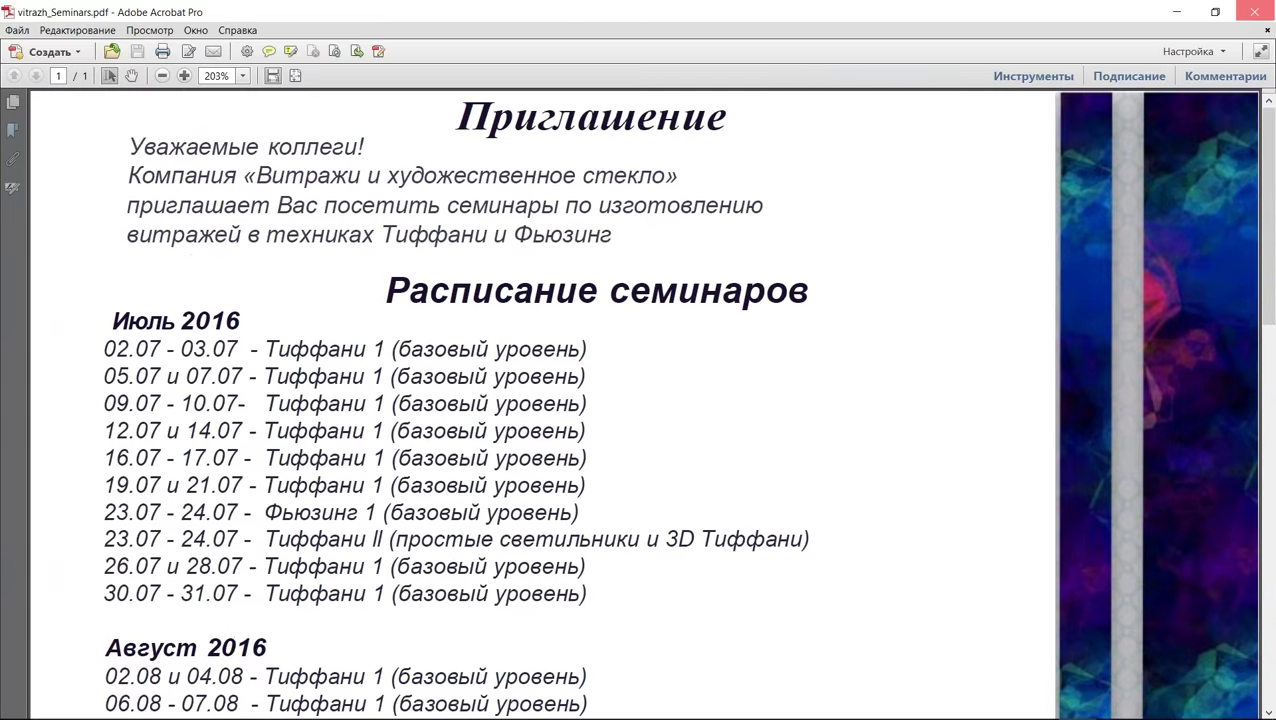
Step: Close Acrobat and answer the Заказать брендированные чашки approval with 'подумать'
click(1254, 11)
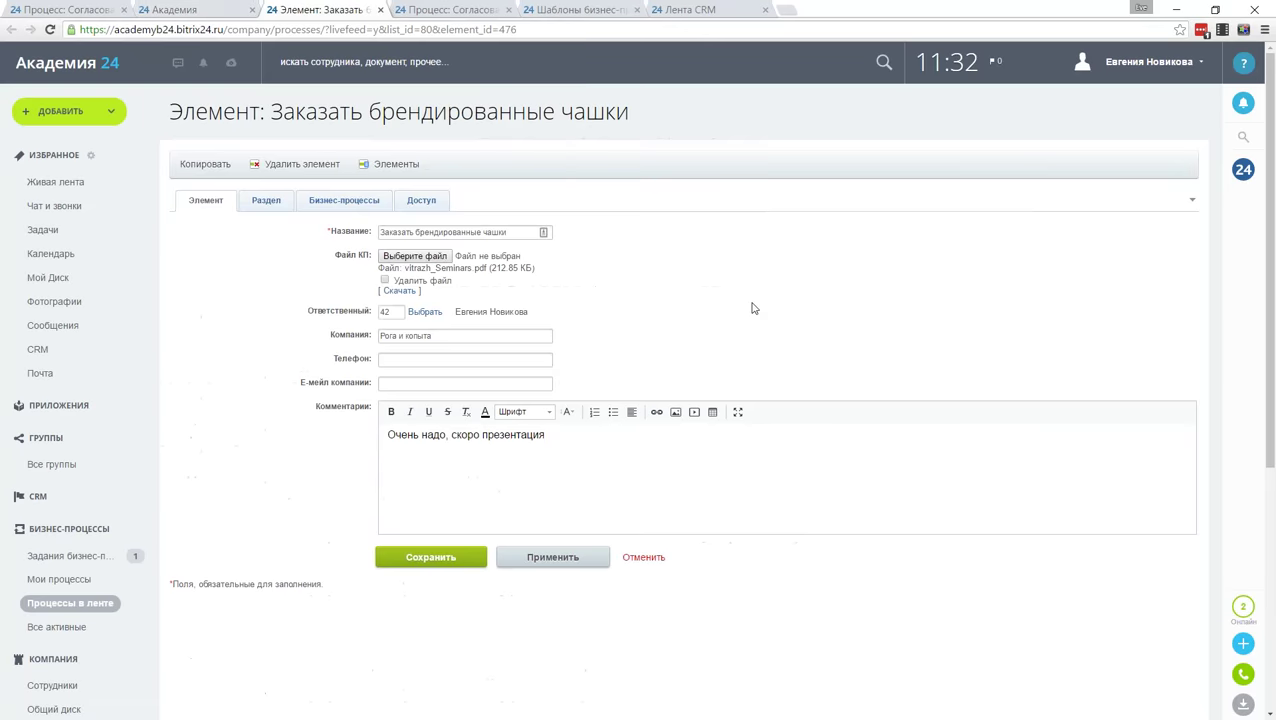
click(195, 9)
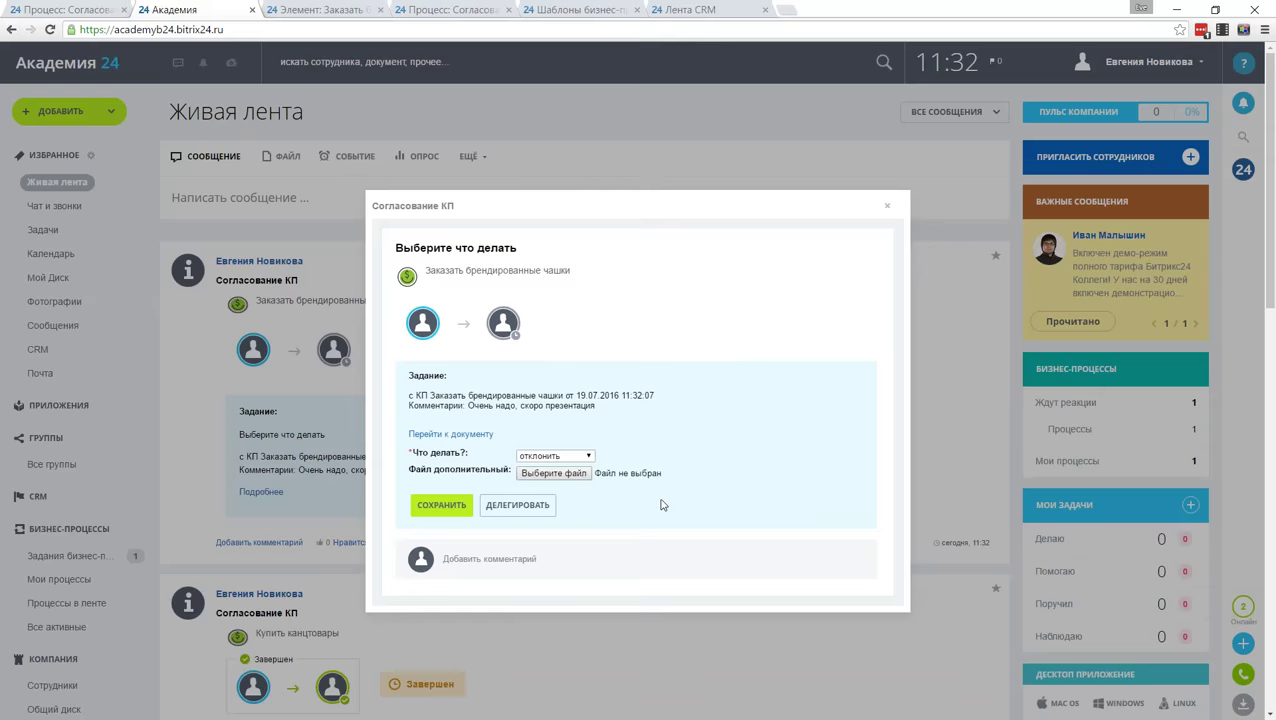
click(576, 458)
click(576, 480)
click(441, 505)
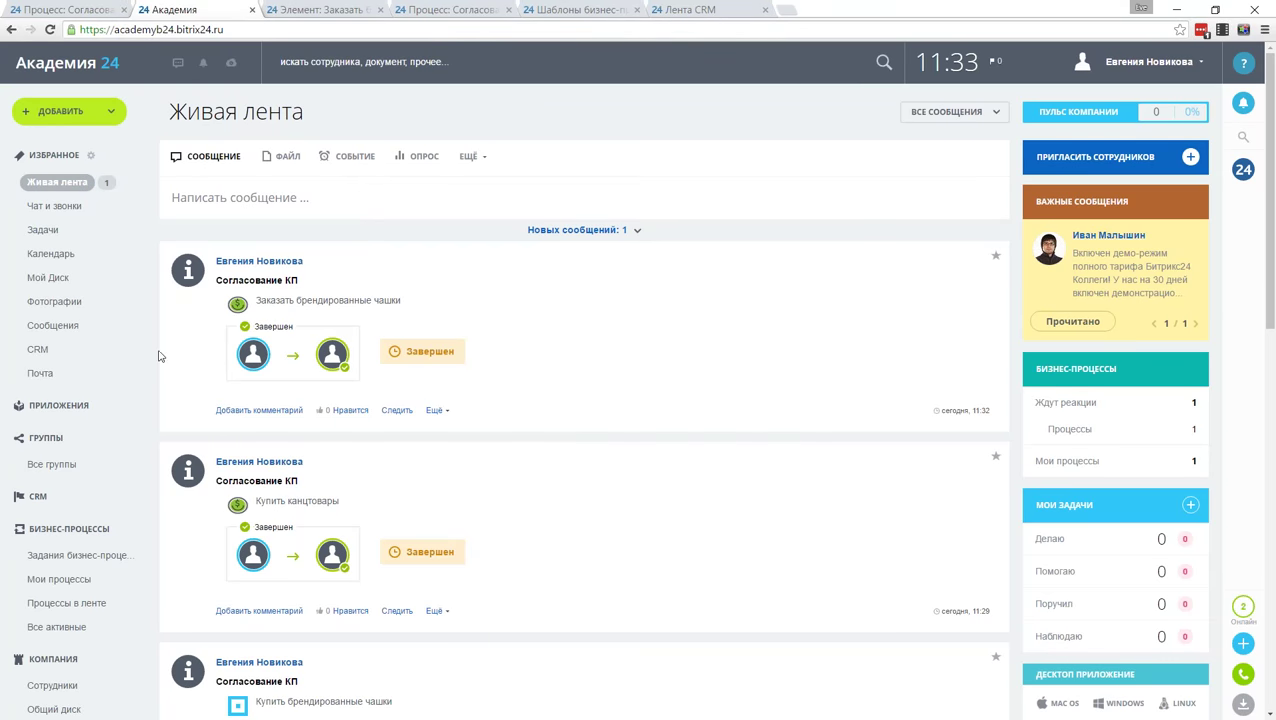
scroll(72, 481, down, 2)
Step: Review the Согласование КП process records, then go to Мой Диск
click(99, 474)
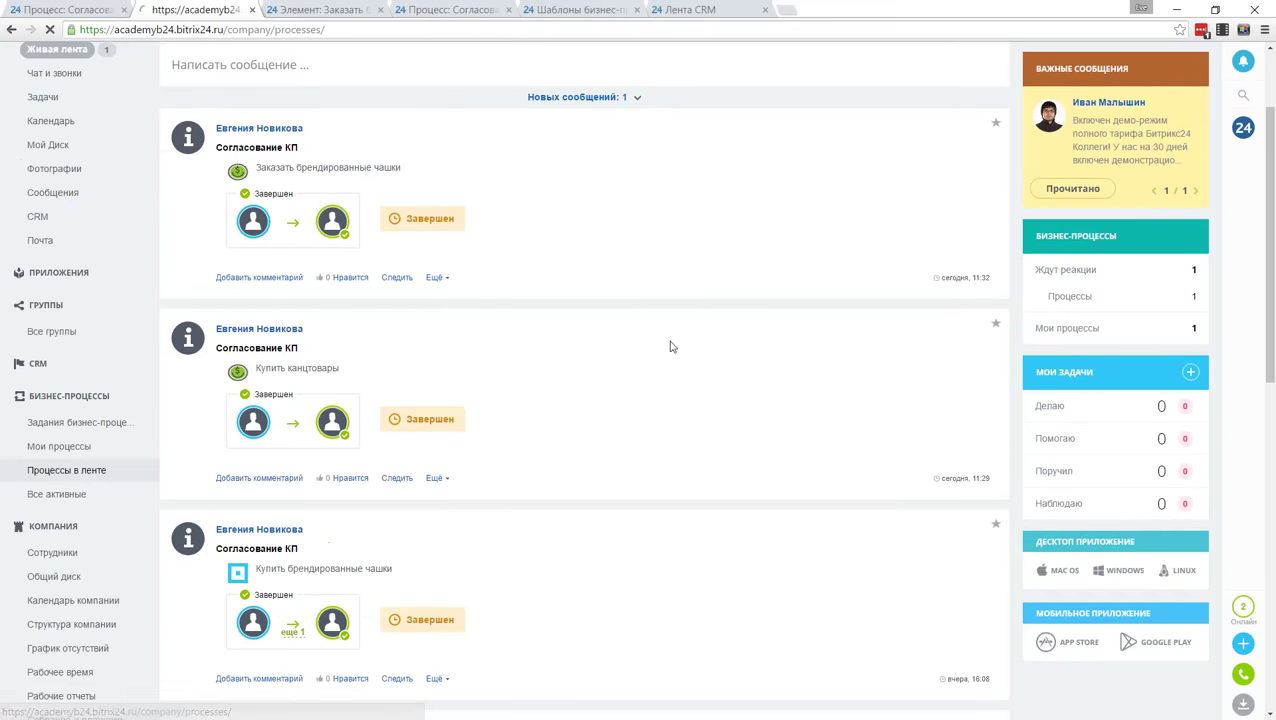
click(627, 418)
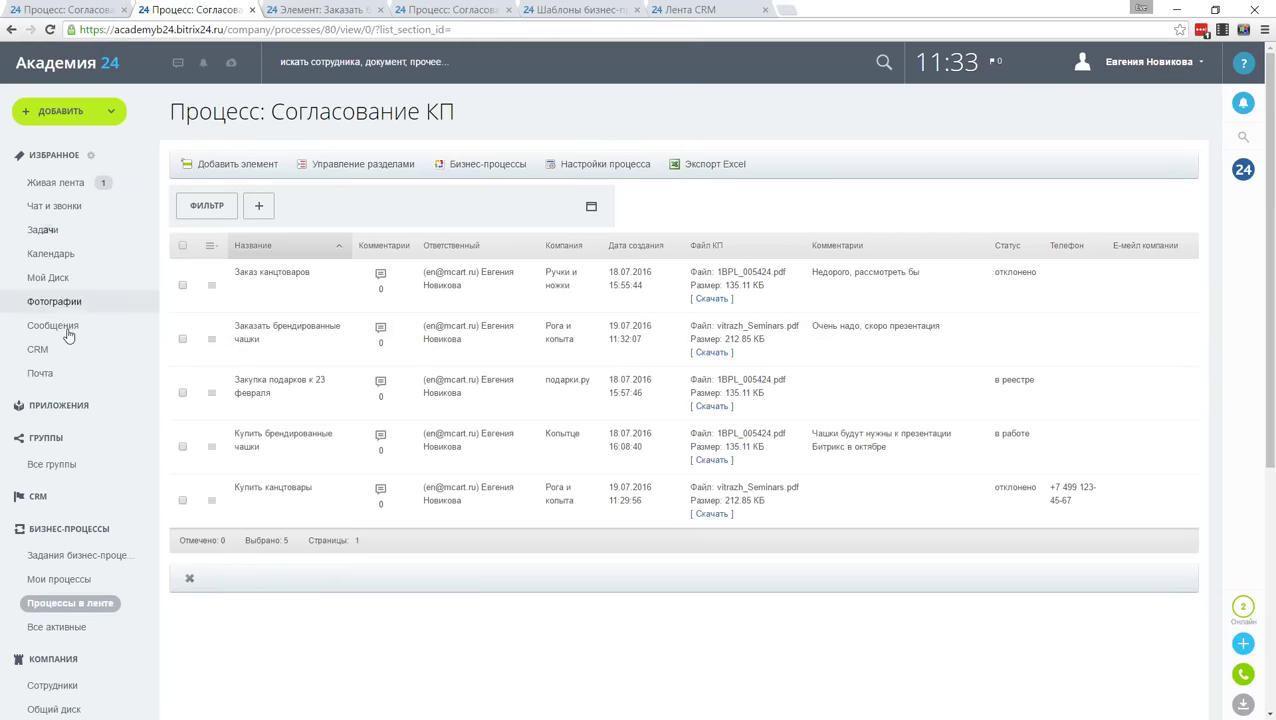
click(48, 277)
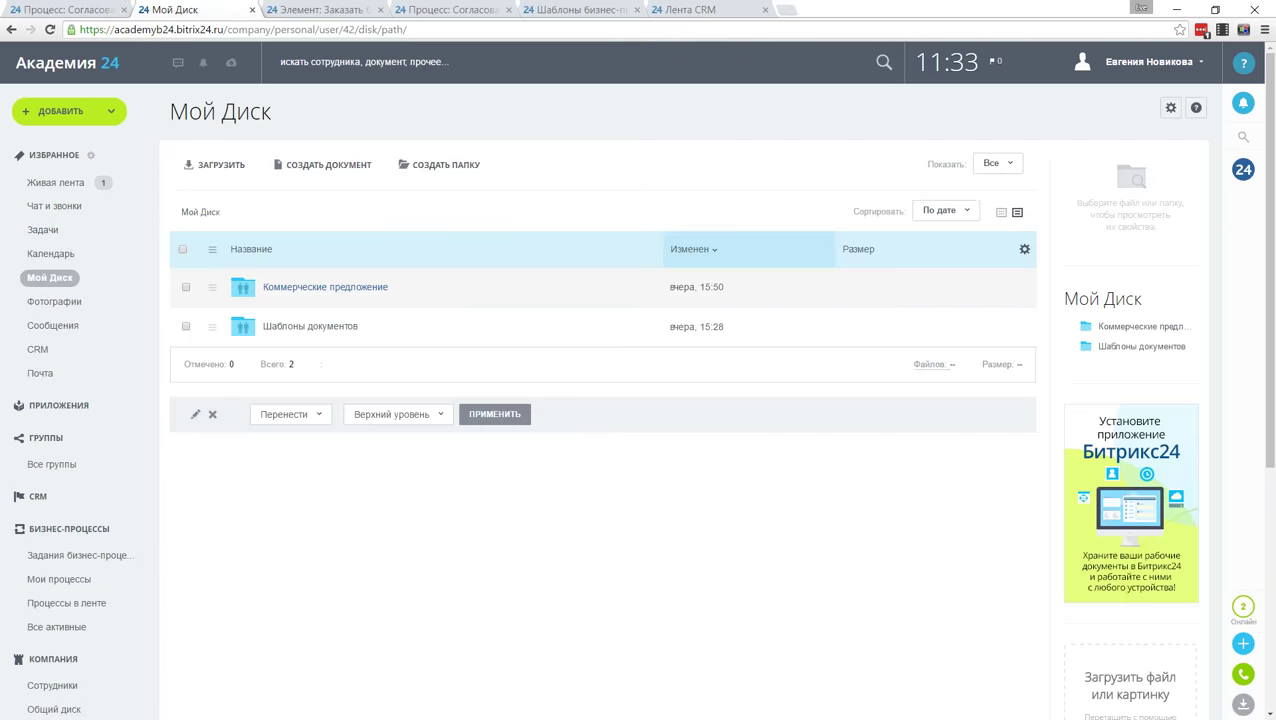
Step: Open vitrazh_Seminars.pdf in the Коммерческие предложение folder for editing on the computer
click(325, 287)
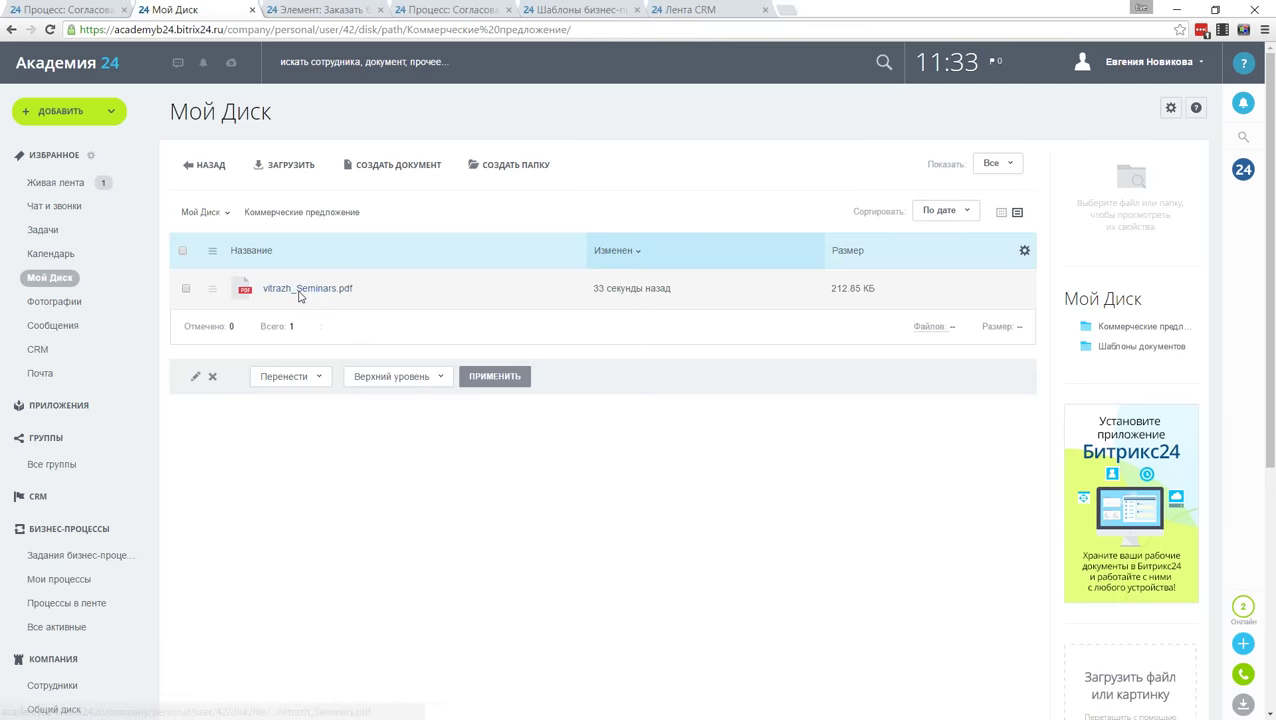
click(299, 292)
click(601, 539)
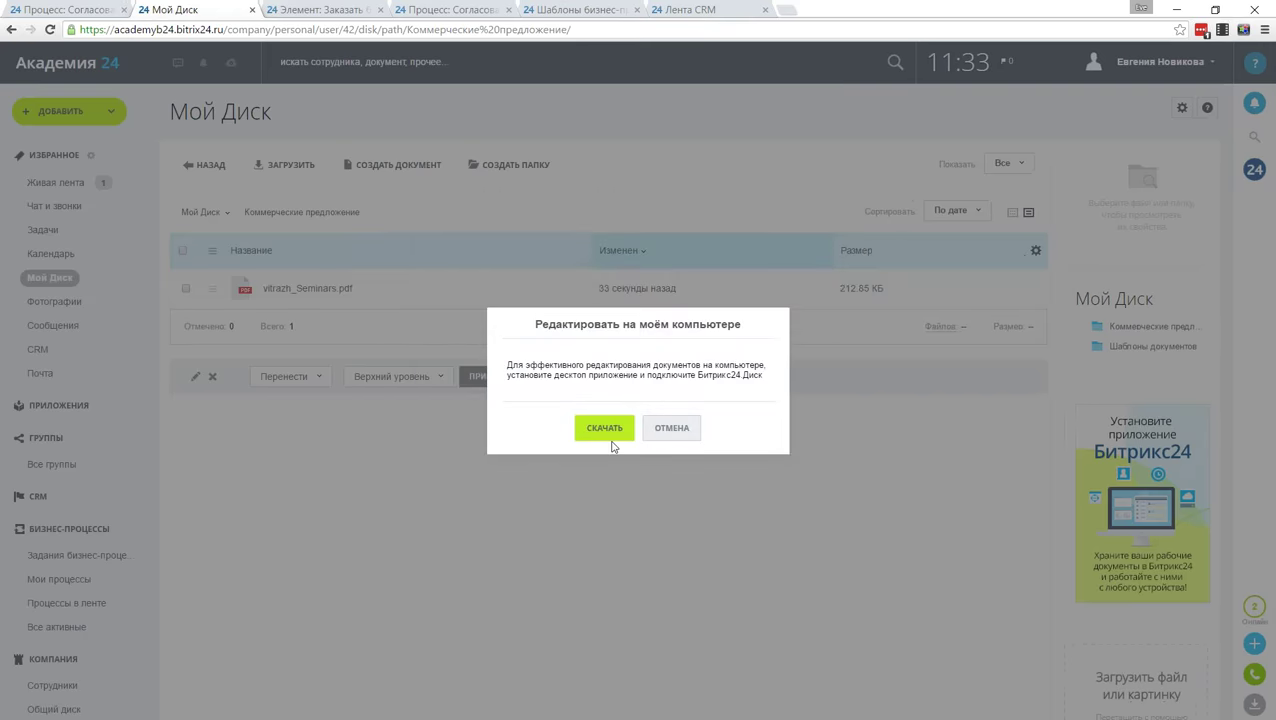
Step: Save the bitrix24_desktop.exe installer to the Desktop, dismiss the prompt, and go to Списки
click(603, 428)
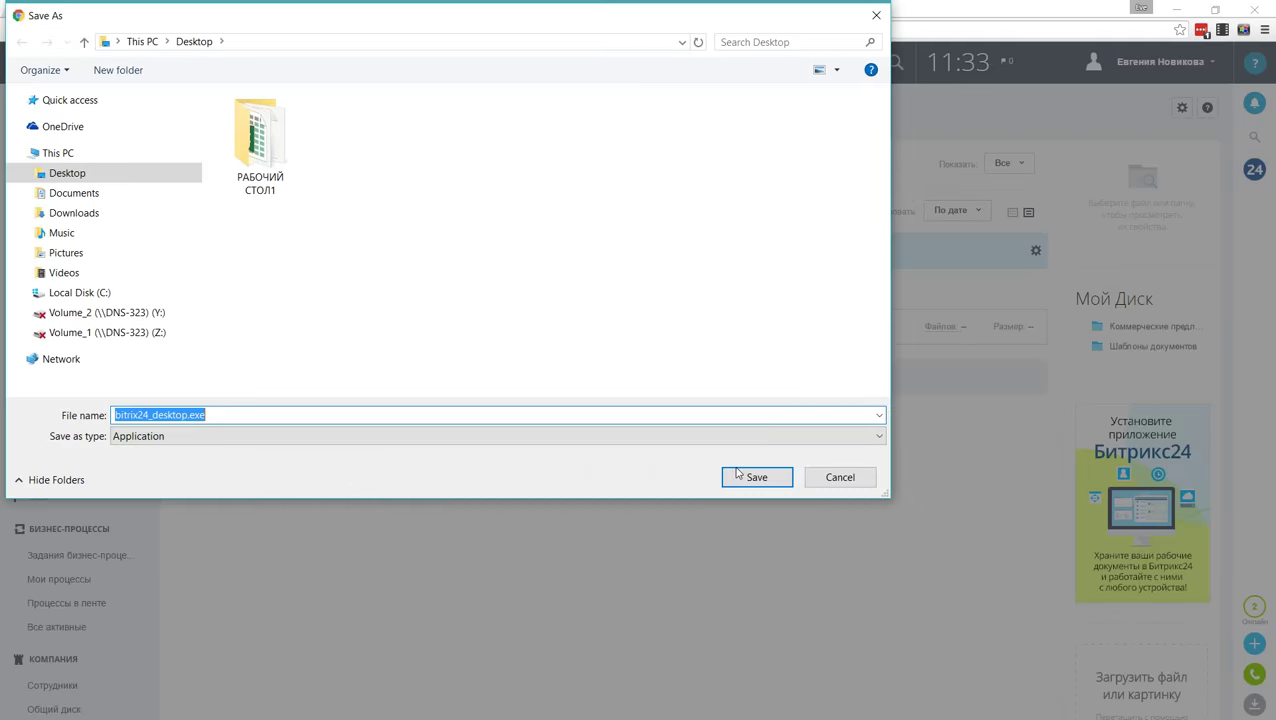
click(753, 480)
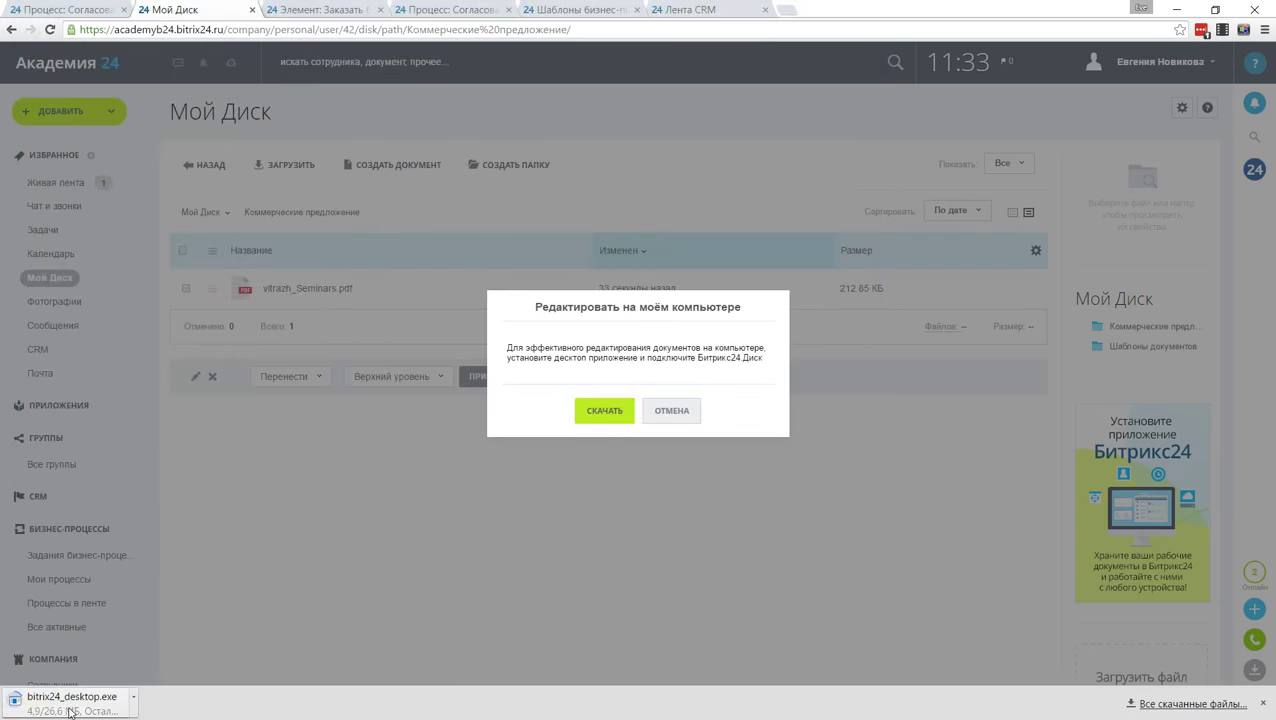
click(671, 410)
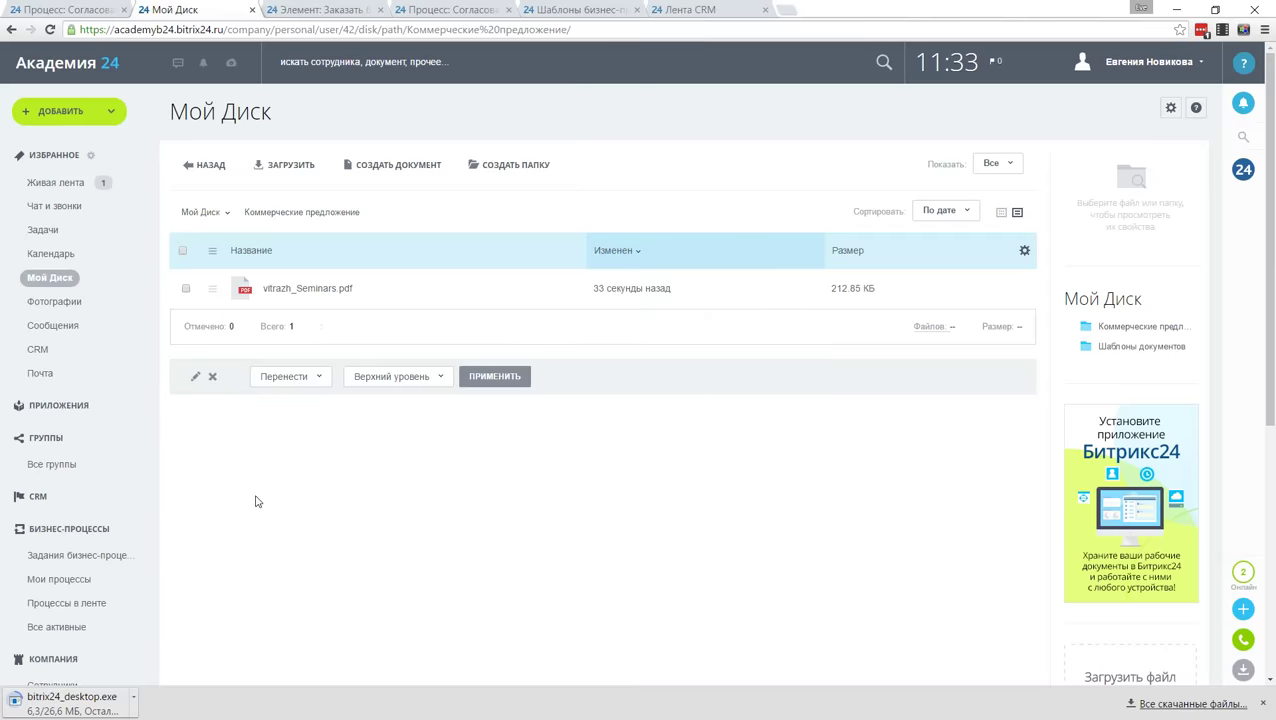
scroll(97, 455, down, 5)
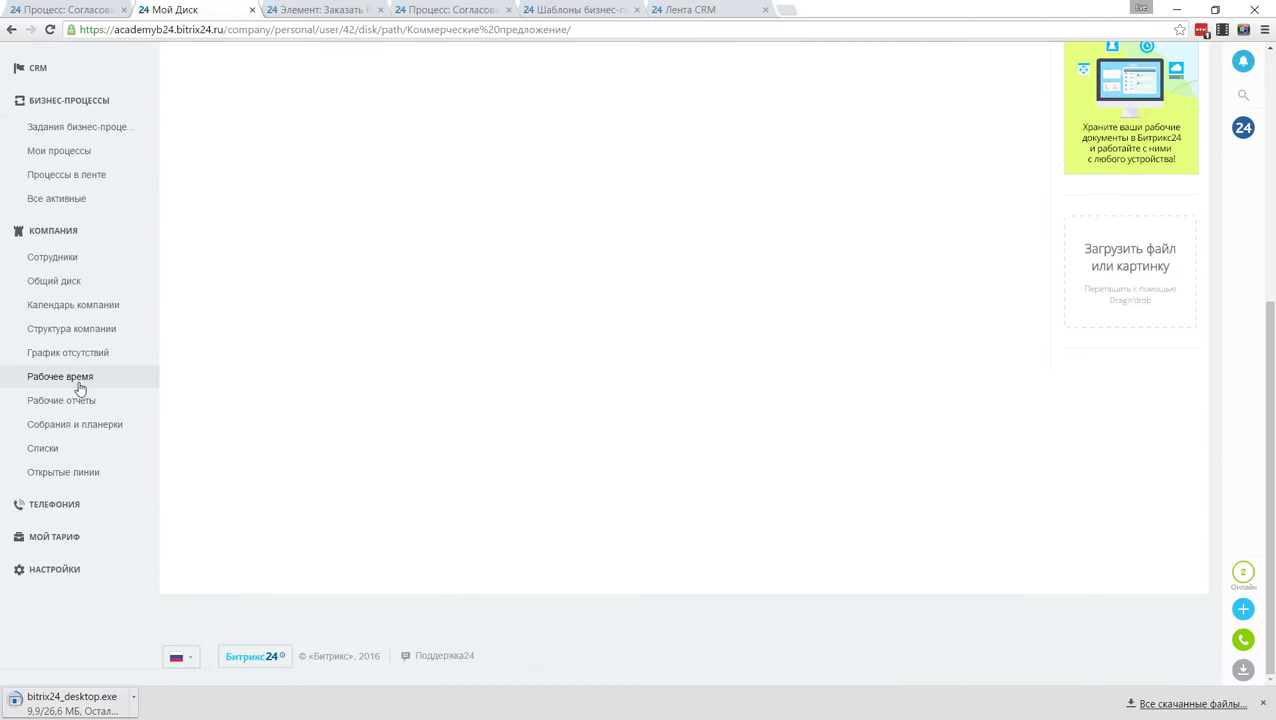
click(60, 449)
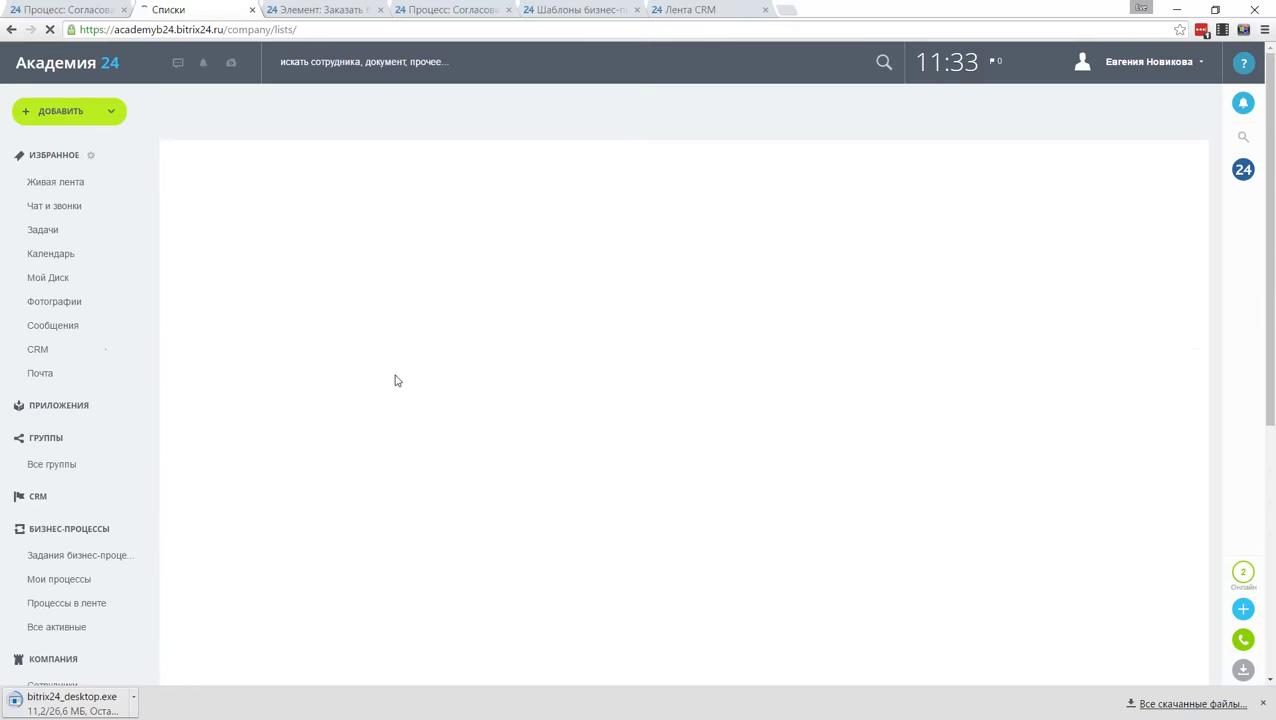
Step: Open the Реестр КП list to see the new Заказать брендированные чашки entry
click(441, 213)
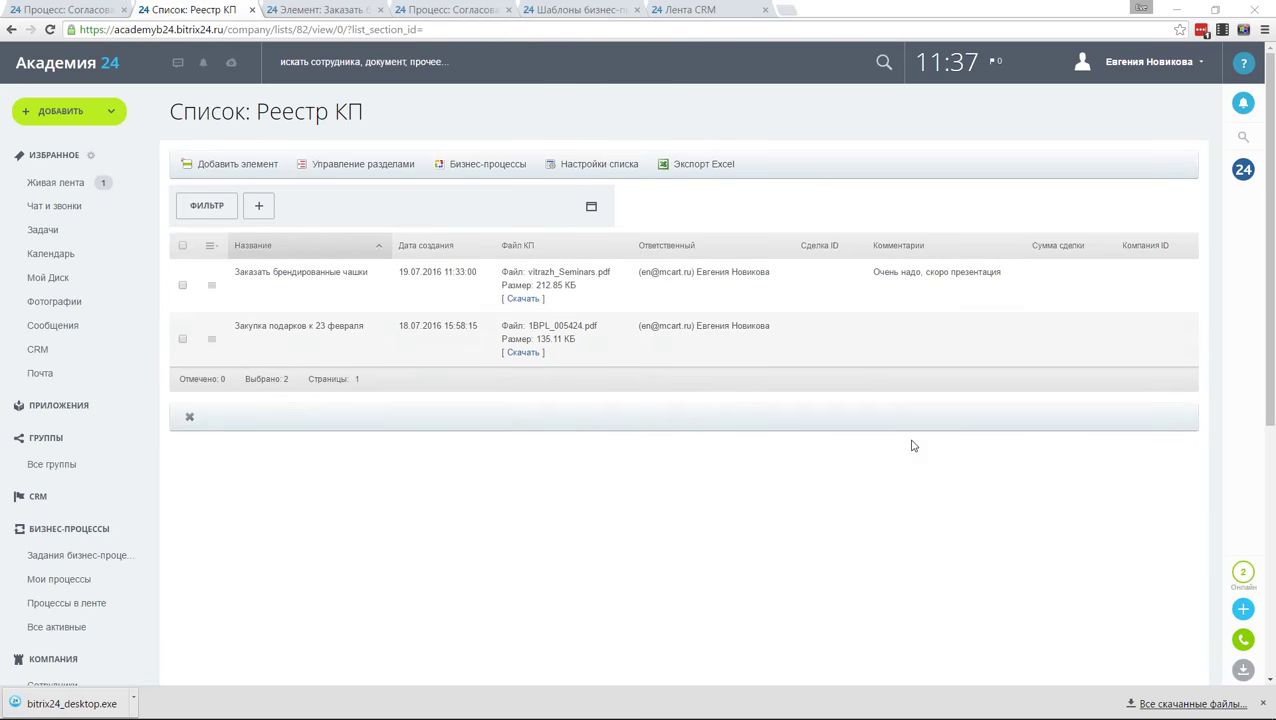
Step: Return to the PowerPoint slideshow and advance past Вопросы? to the CRM slide
key(alt+Tab)
key(alt+Tab)
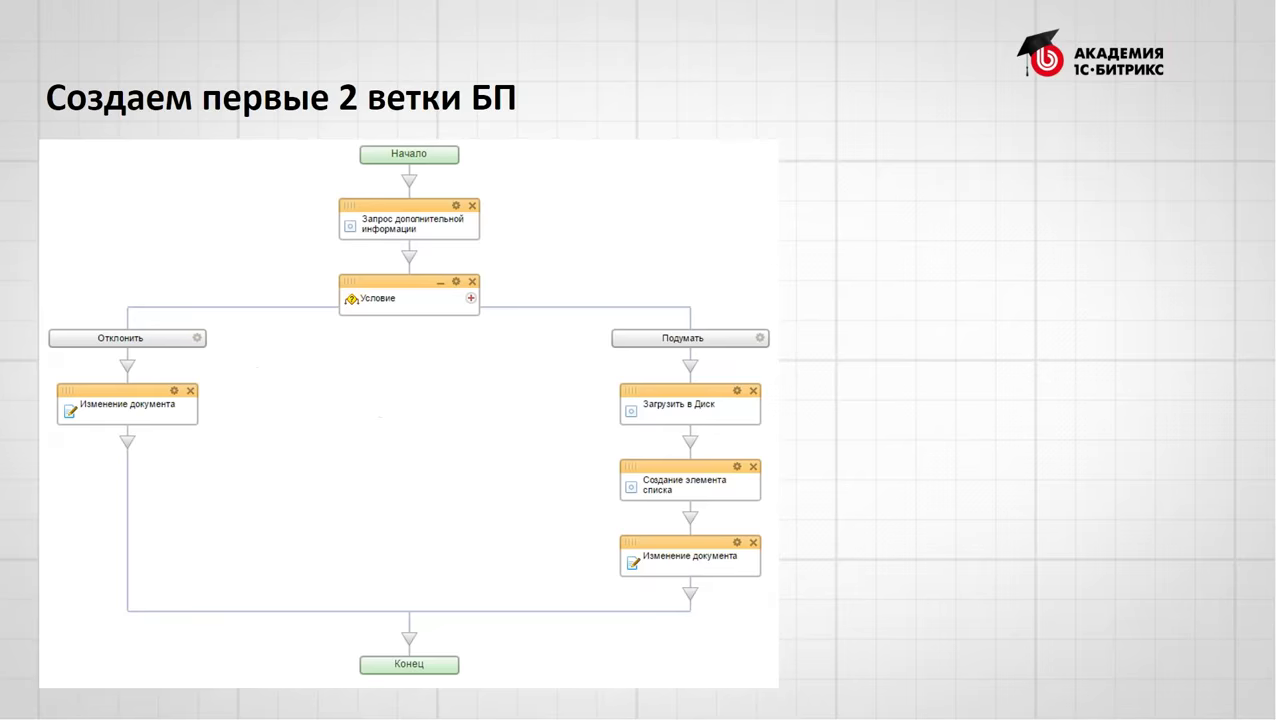
key(Right)
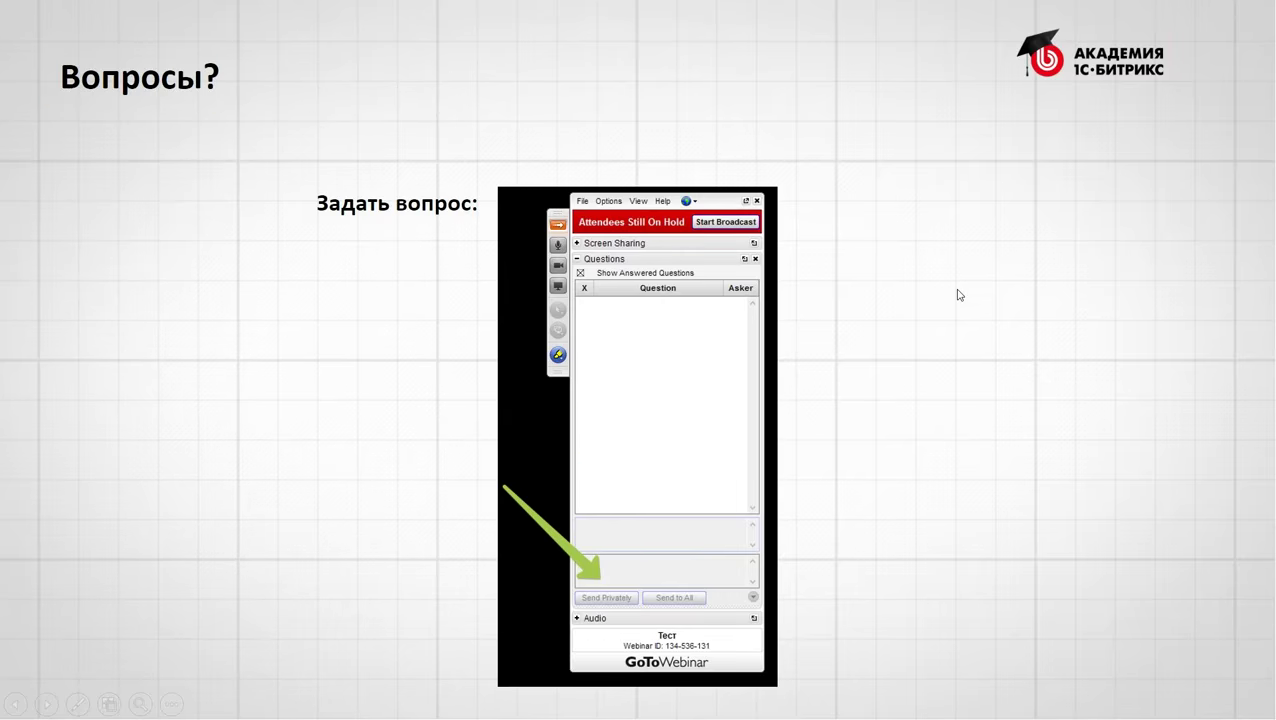
key(Right)
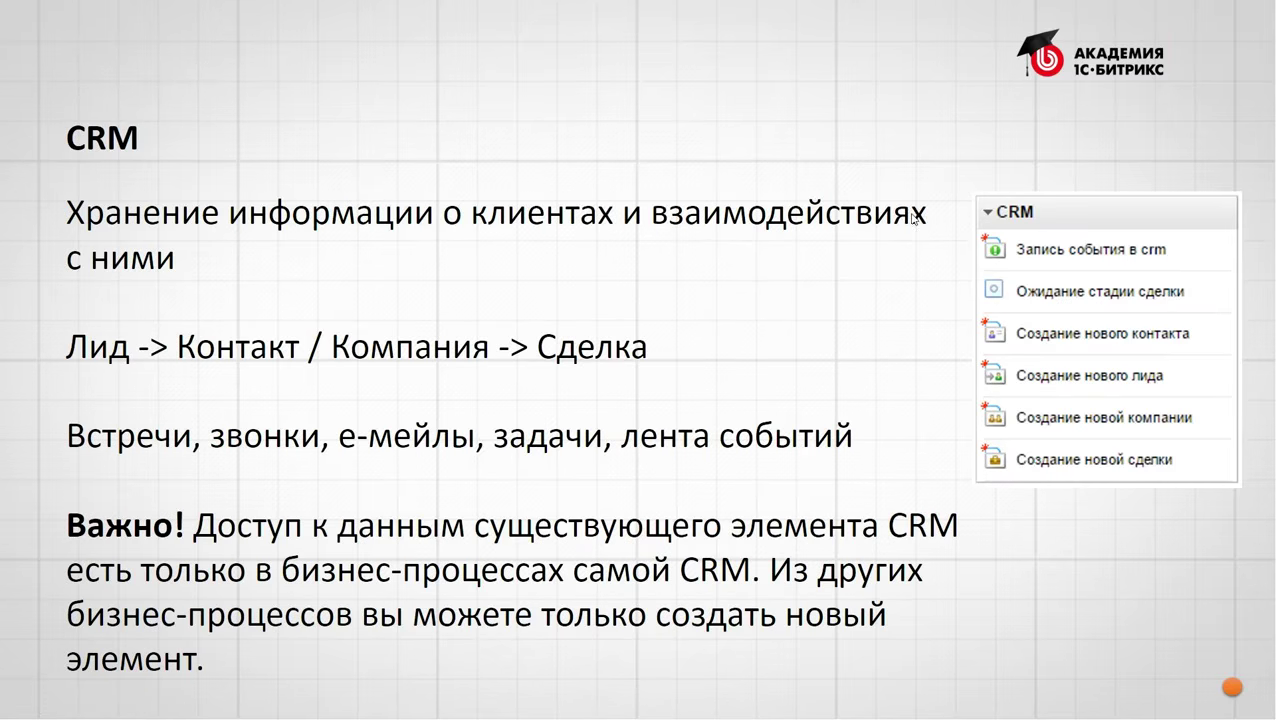
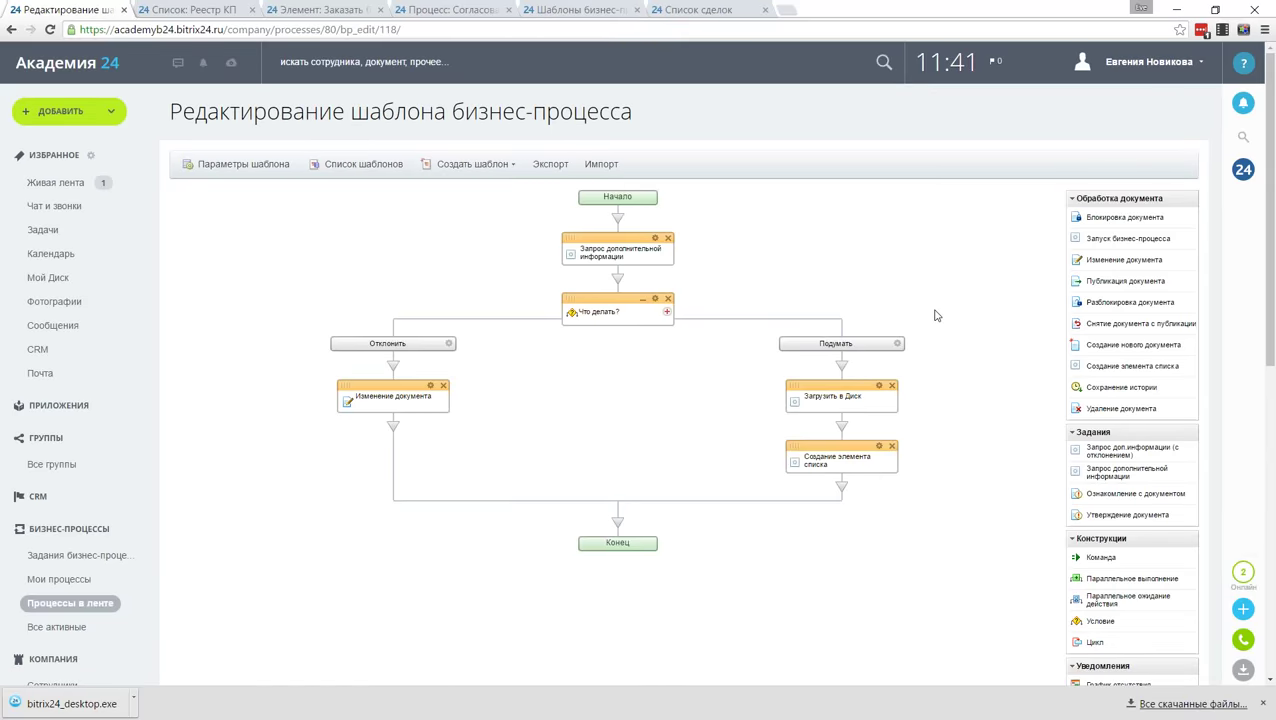
Step: Add a branch titled 'Создать сделку' to Что делать?, matching the answer создать сделку
click(667, 312)
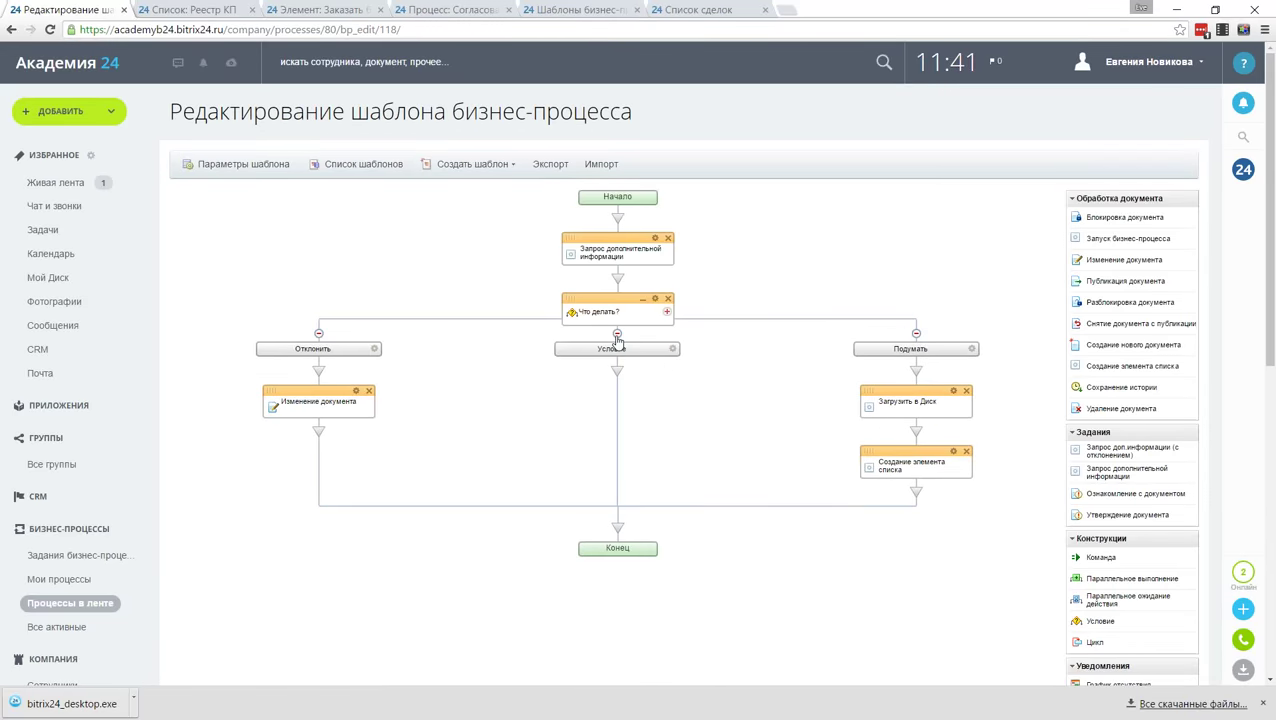
double_click(617, 343)
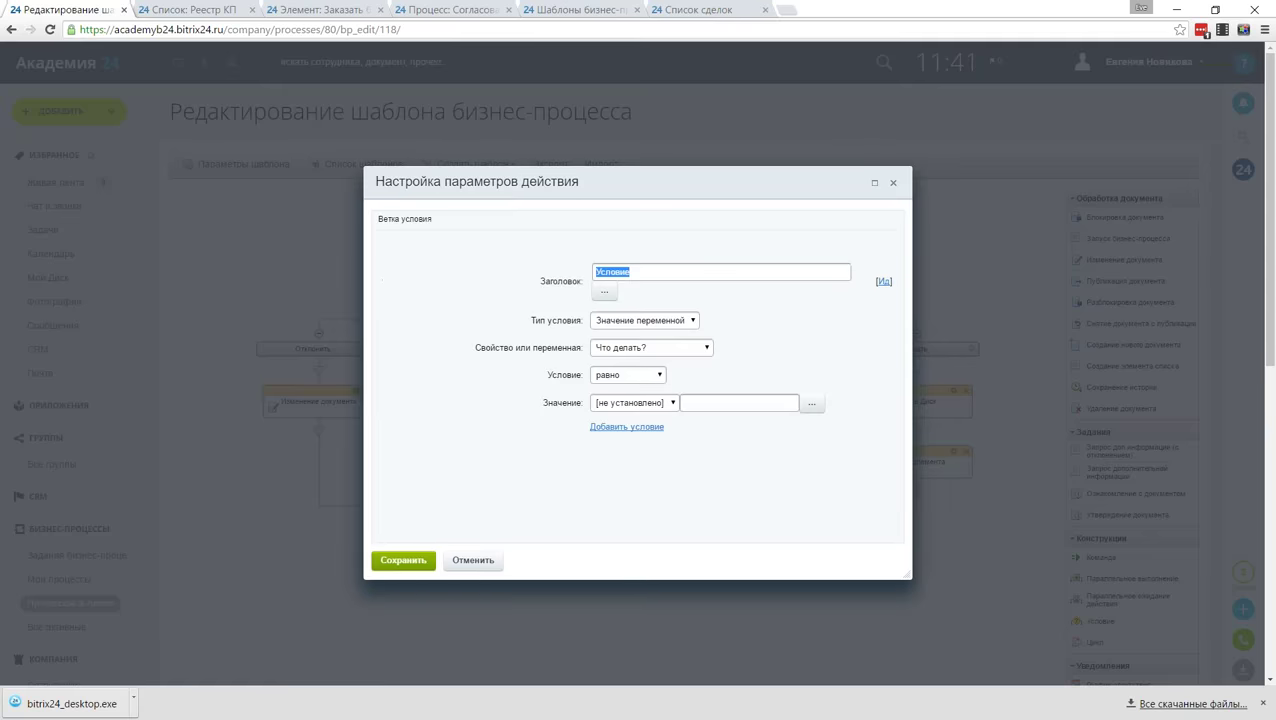
text(Создать сделку)
click(656, 321)
click(656, 321)
click(639, 403)
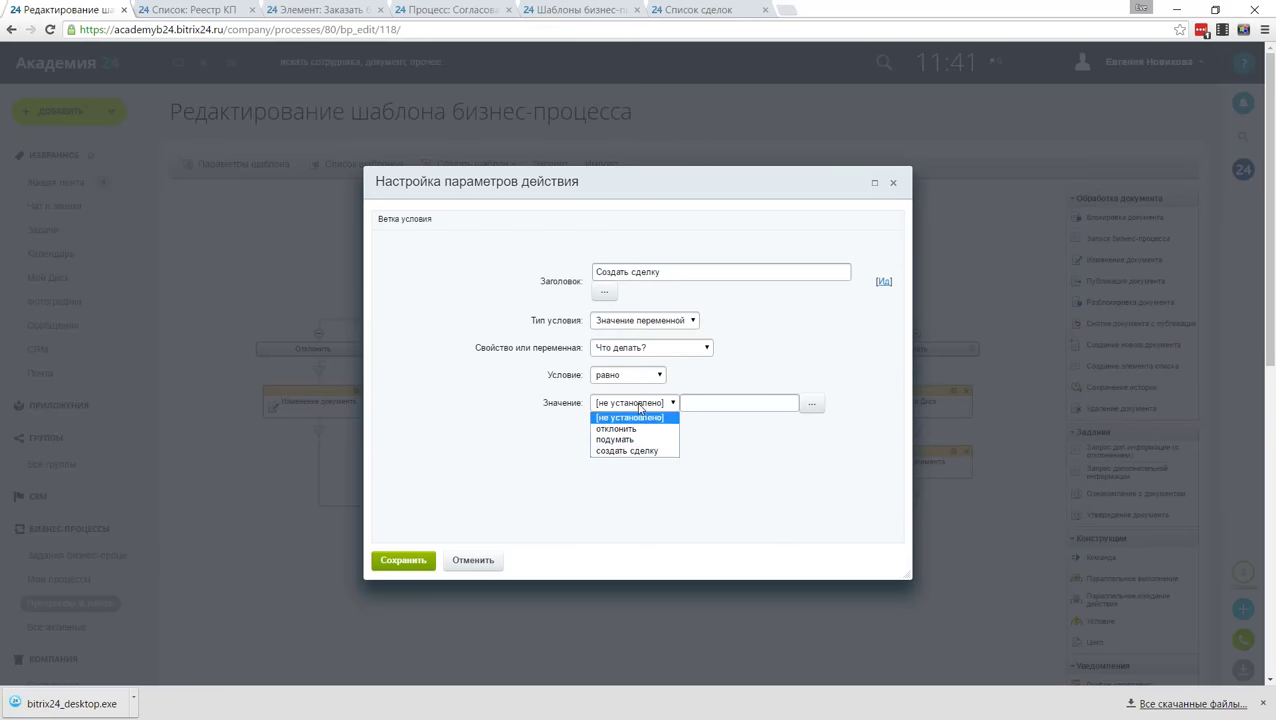
click(630, 451)
click(405, 563)
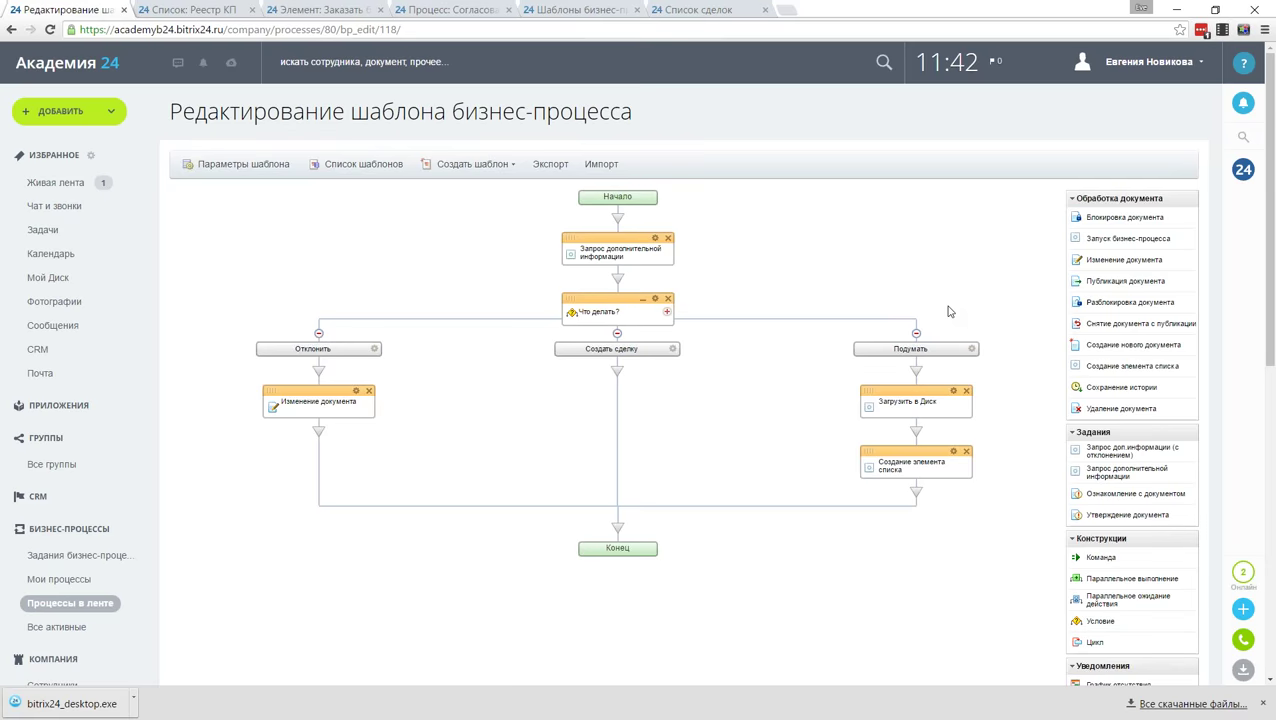
Step: Place a CRM Создание новой компании step under the Создать сделку branch
click(1099, 198)
click(1100, 327)
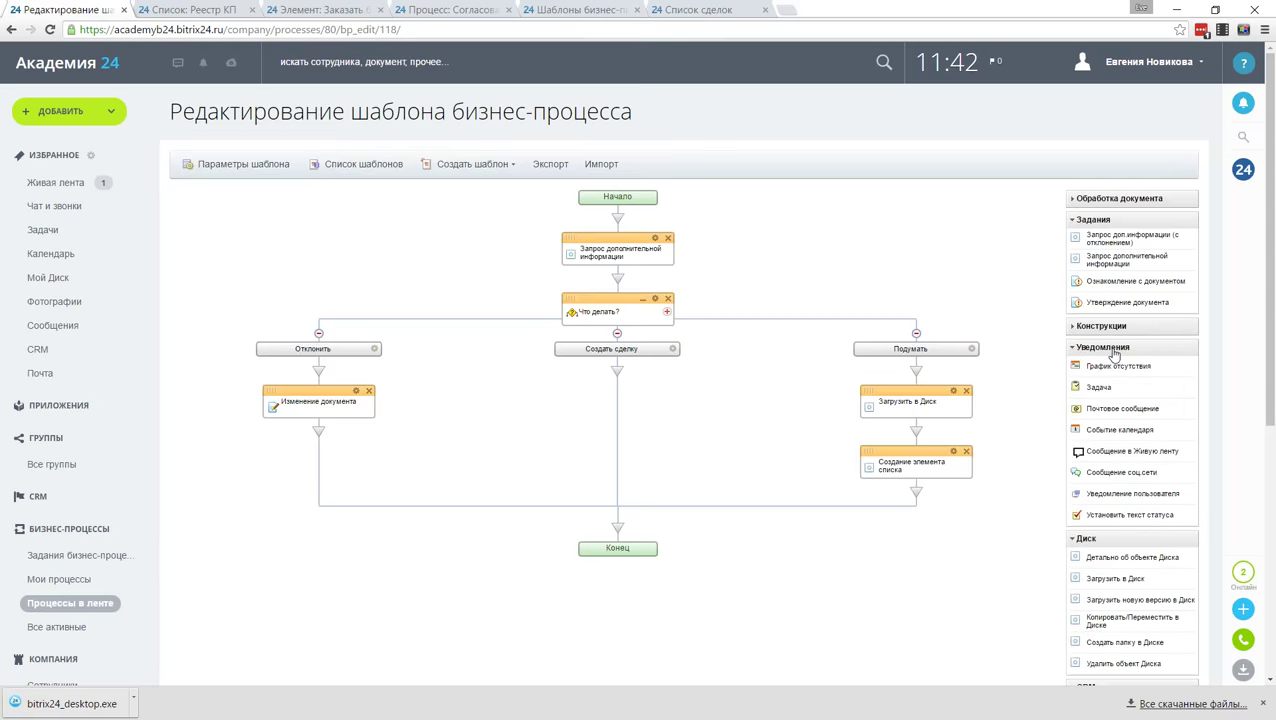
click(1112, 349)
click(1105, 370)
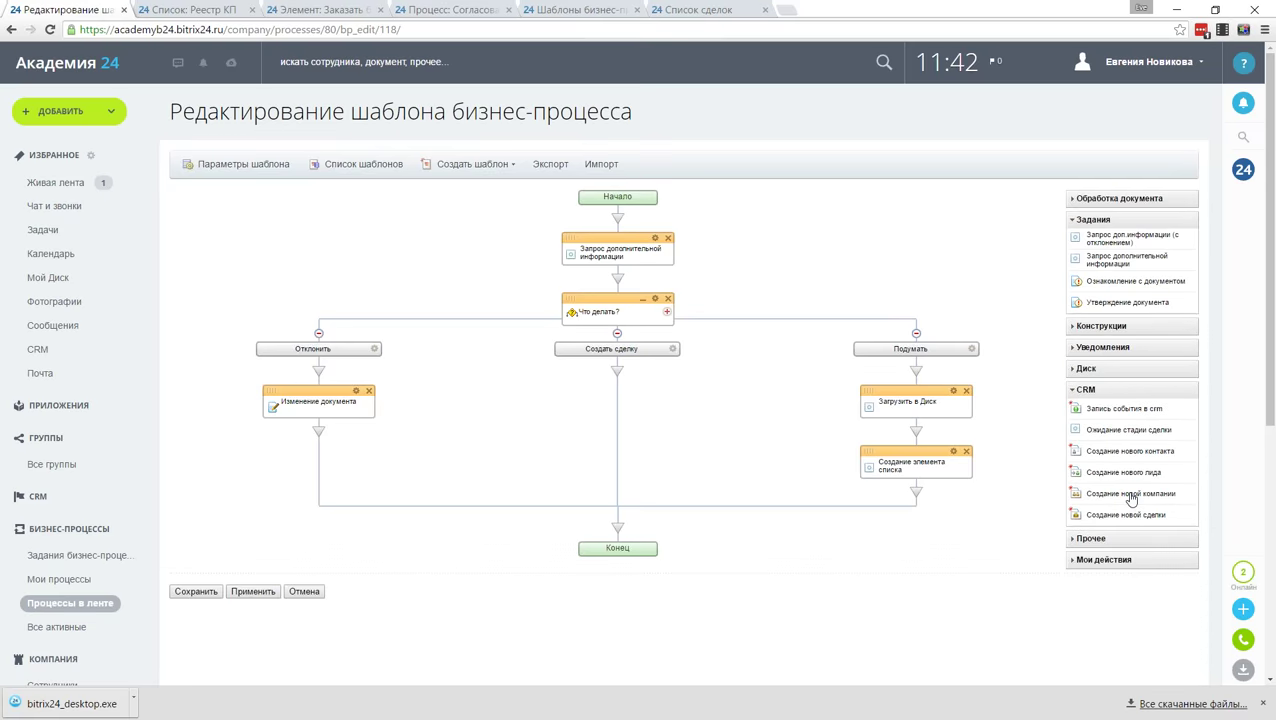
drag(1131, 499, 630, 385)
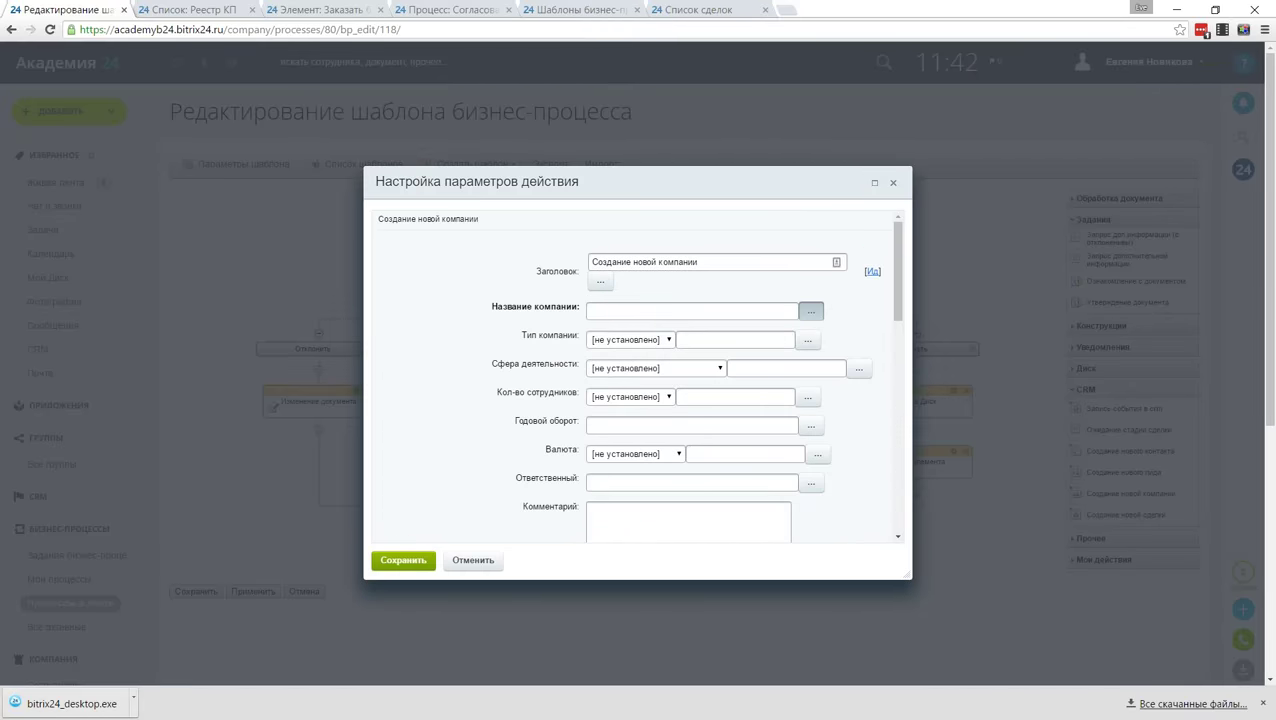
Step: Fill the company name from the proposal's Компания field
click(810, 311)
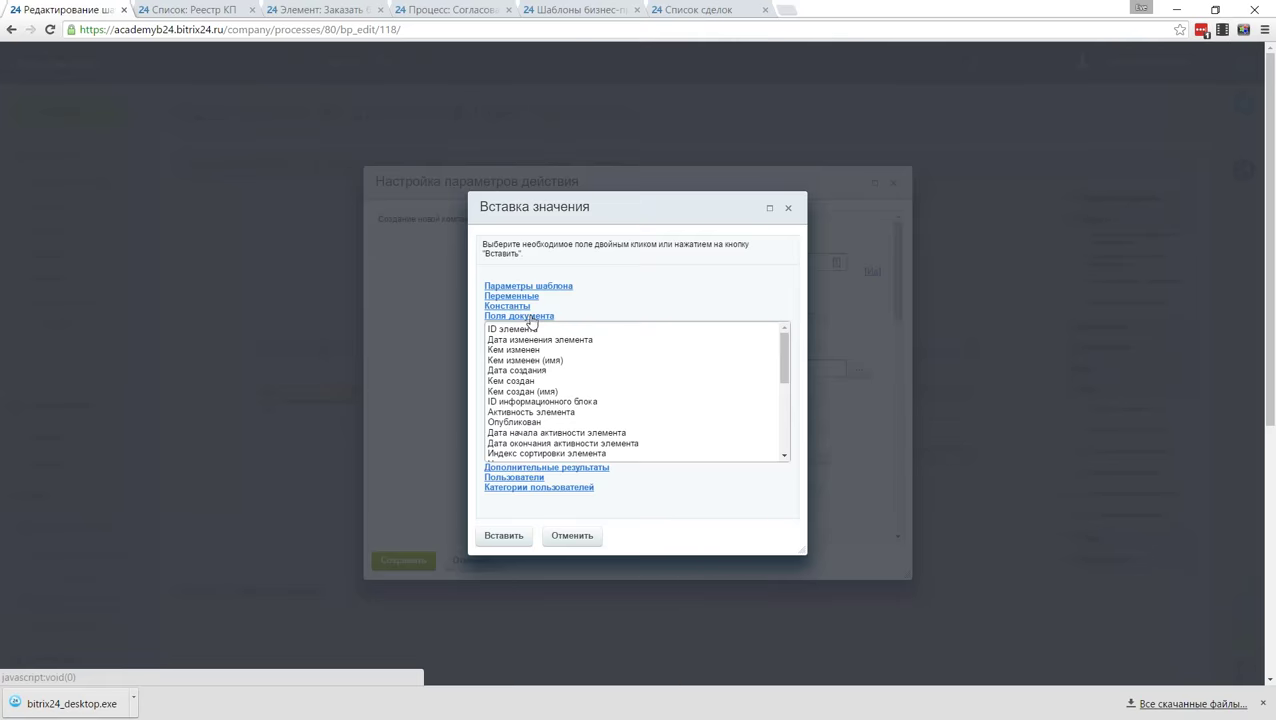
scroll(521, 420, down, 5)
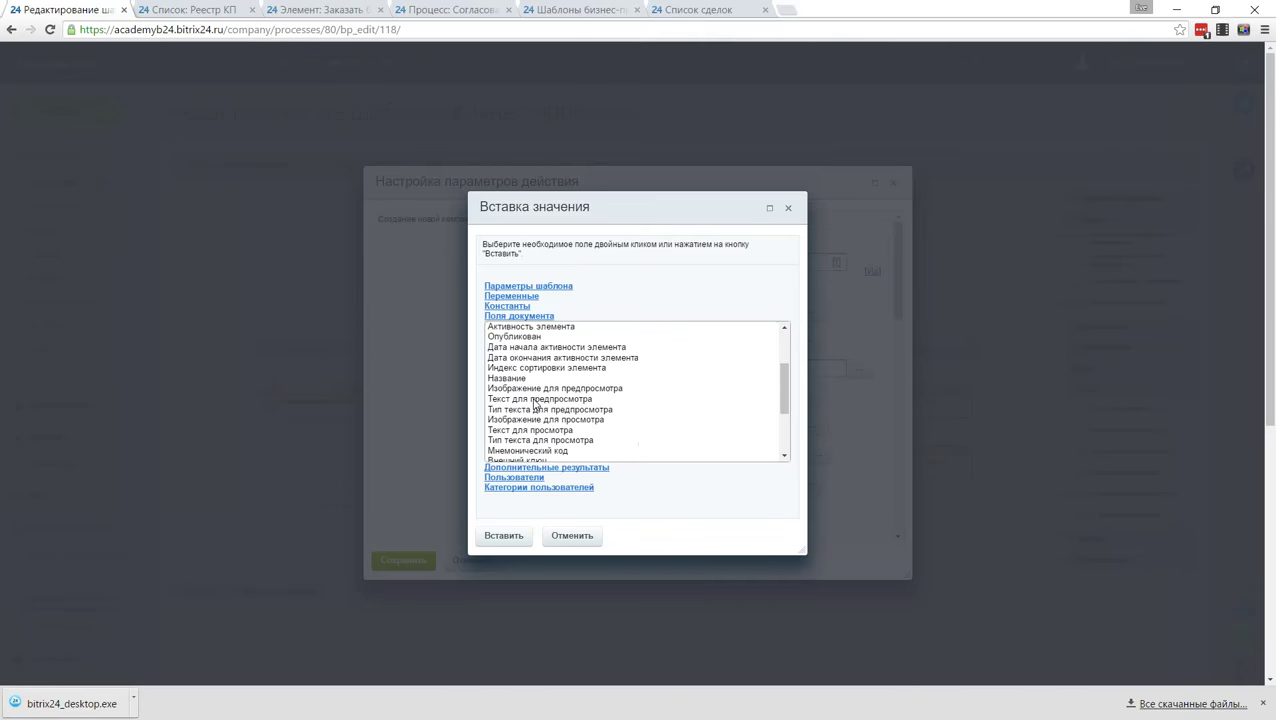
scroll(521, 420, down, 2)
double_click(520, 412)
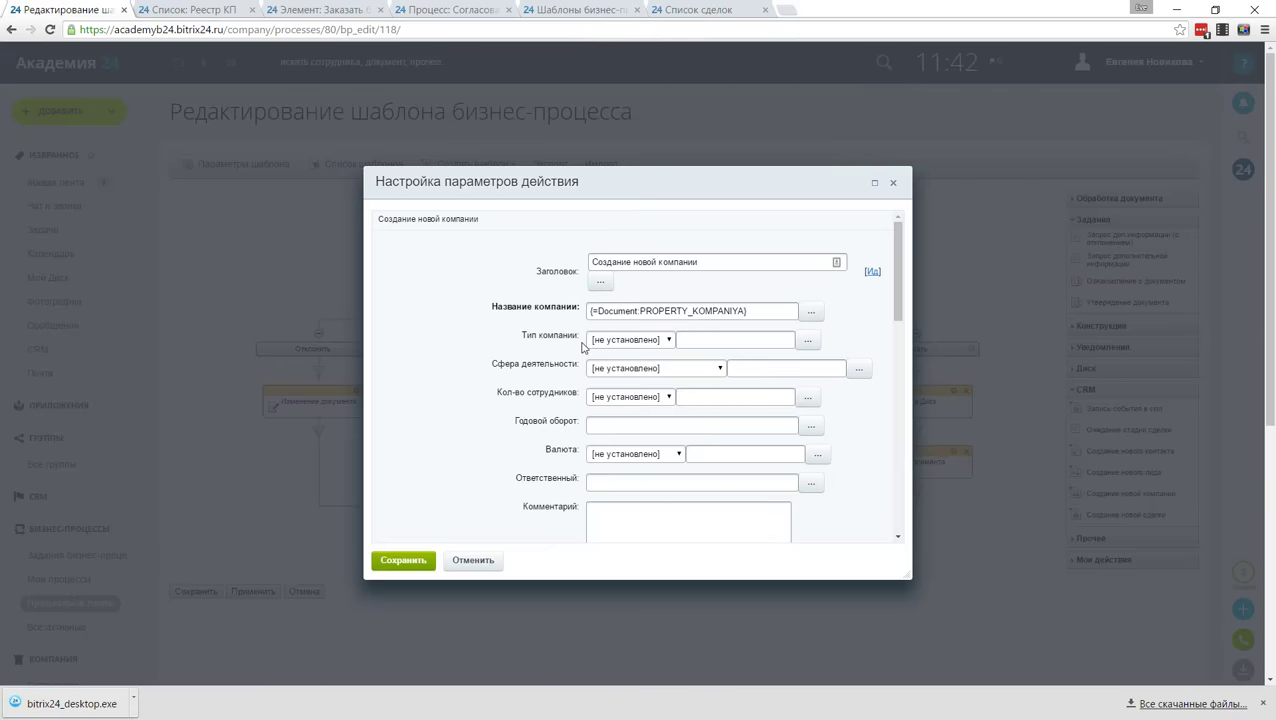
scroll(478, 400, down, 1)
scroll(478, 400, down, 3)
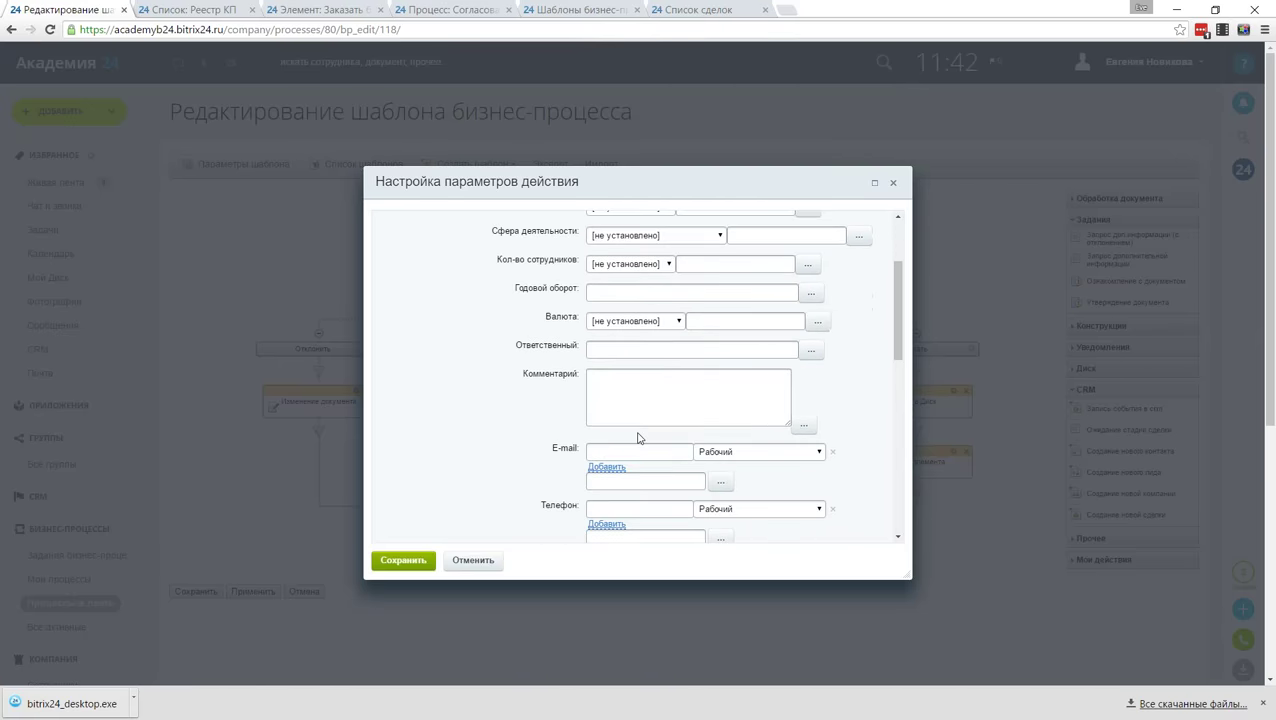
Step: Take the company e-mail from E-мейл компании and phone from Телефон, and save the step
click(721, 483)
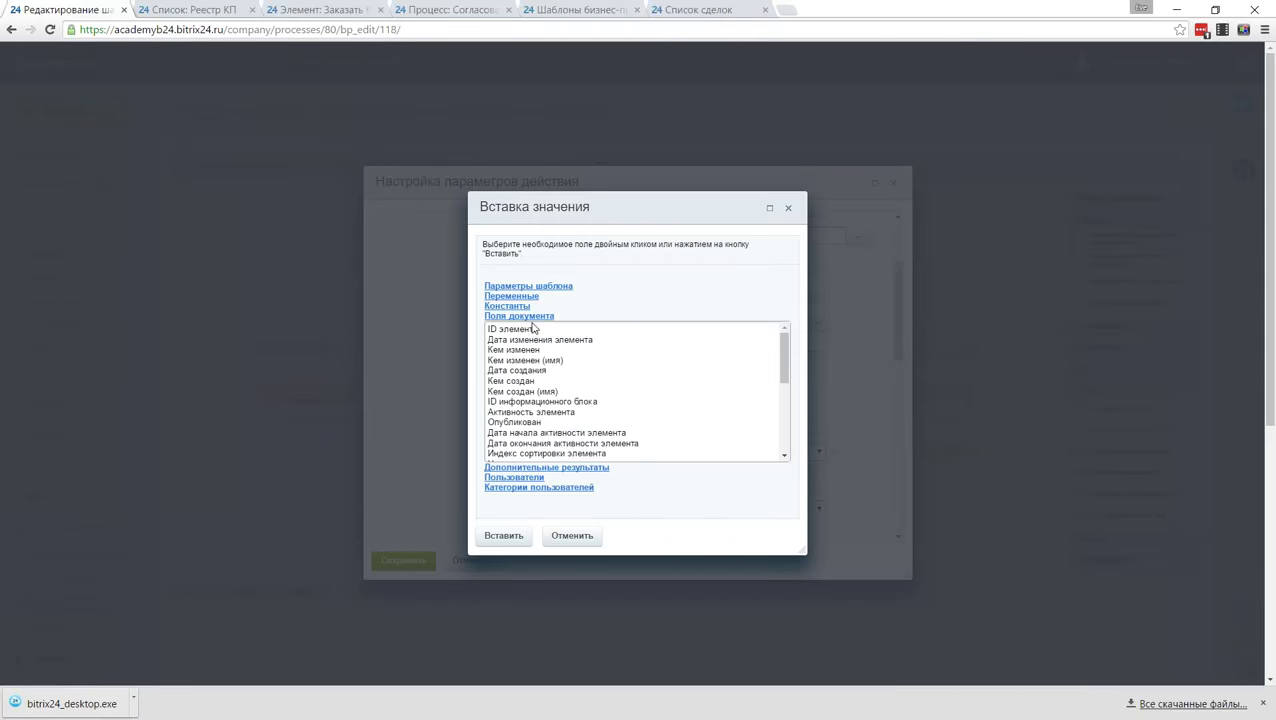
scroll(588, 393, down, 3)
scroll(584, 404, down, 2)
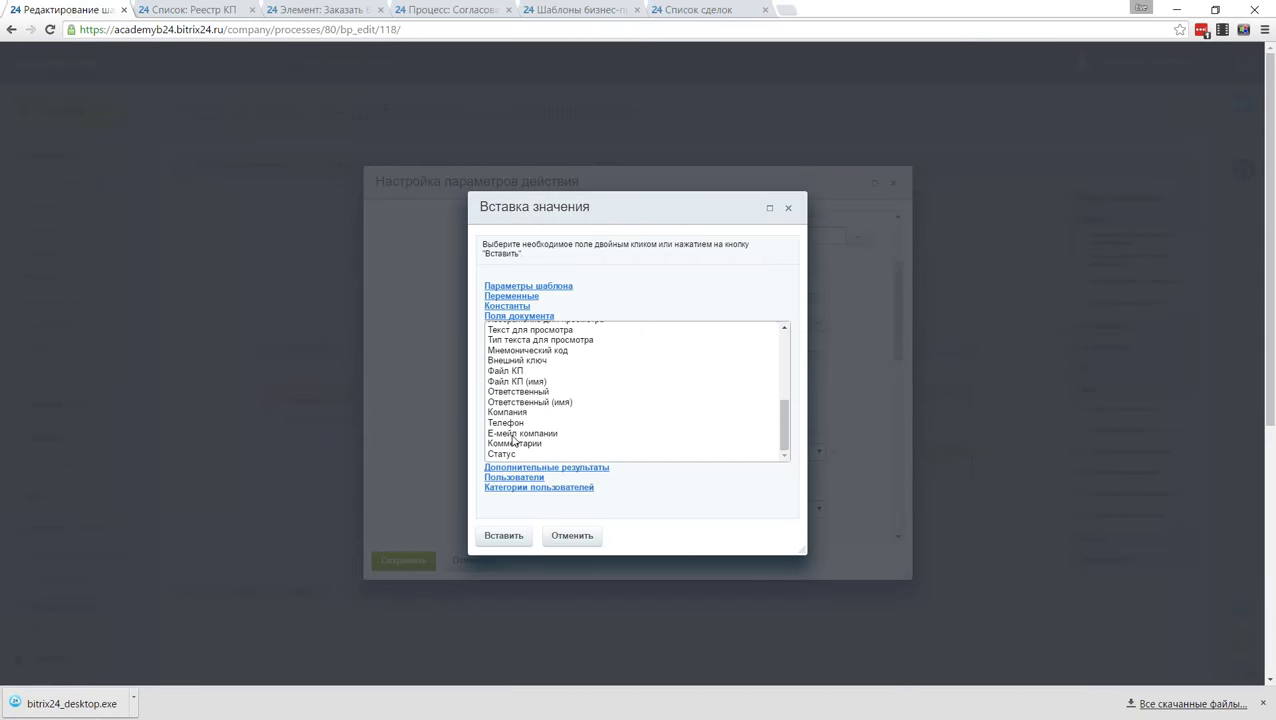
double_click(513, 434)
scroll(518, 450, down, 3)
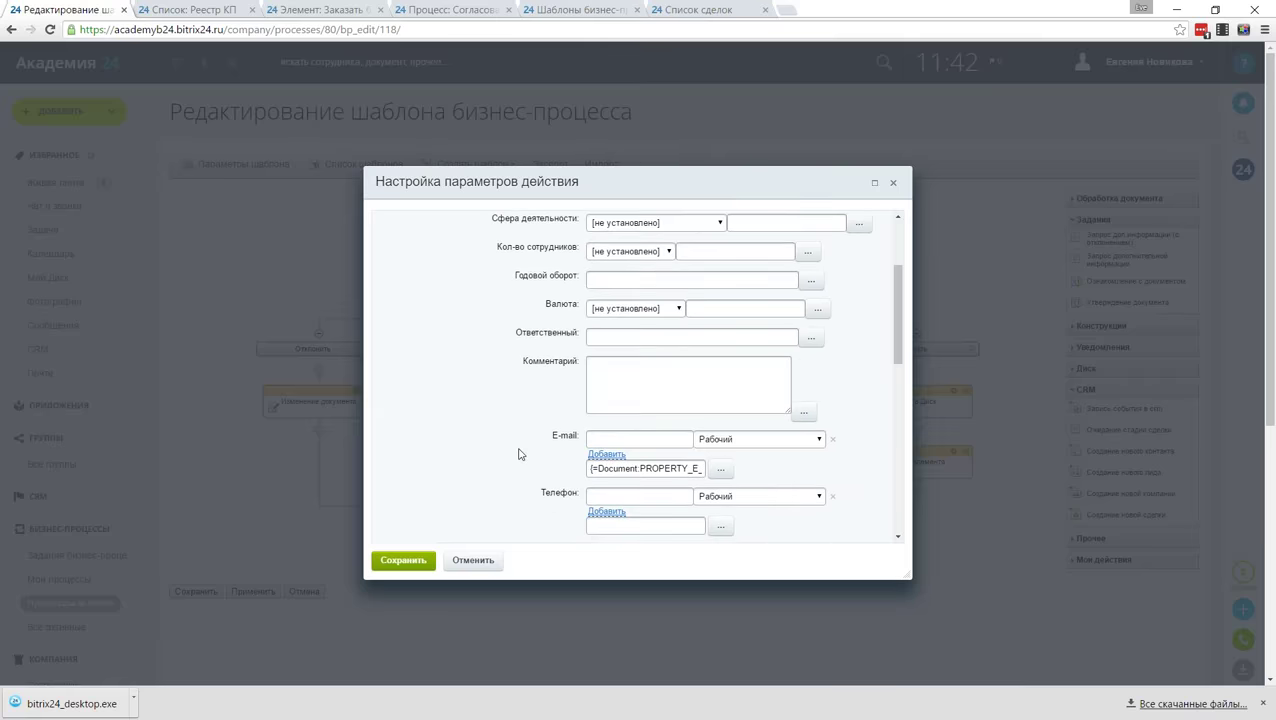
click(720, 405)
scroll(541, 433, down, 5)
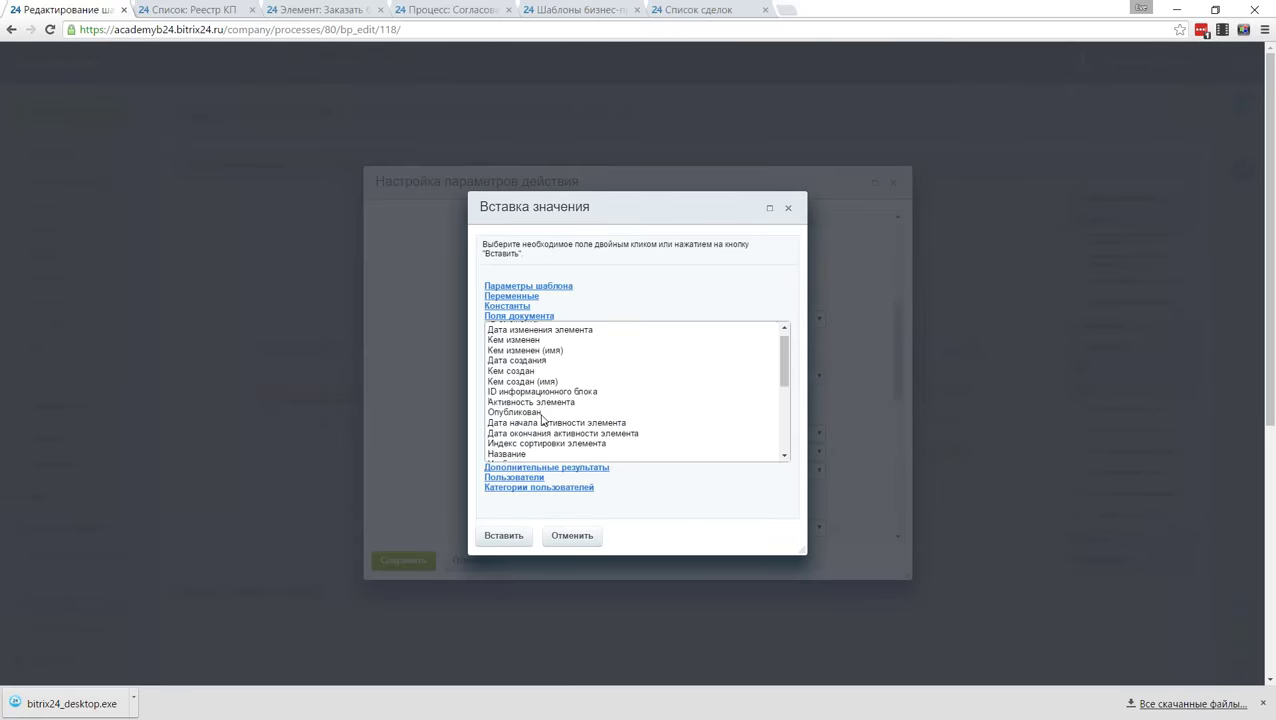
double_click(518, 423)
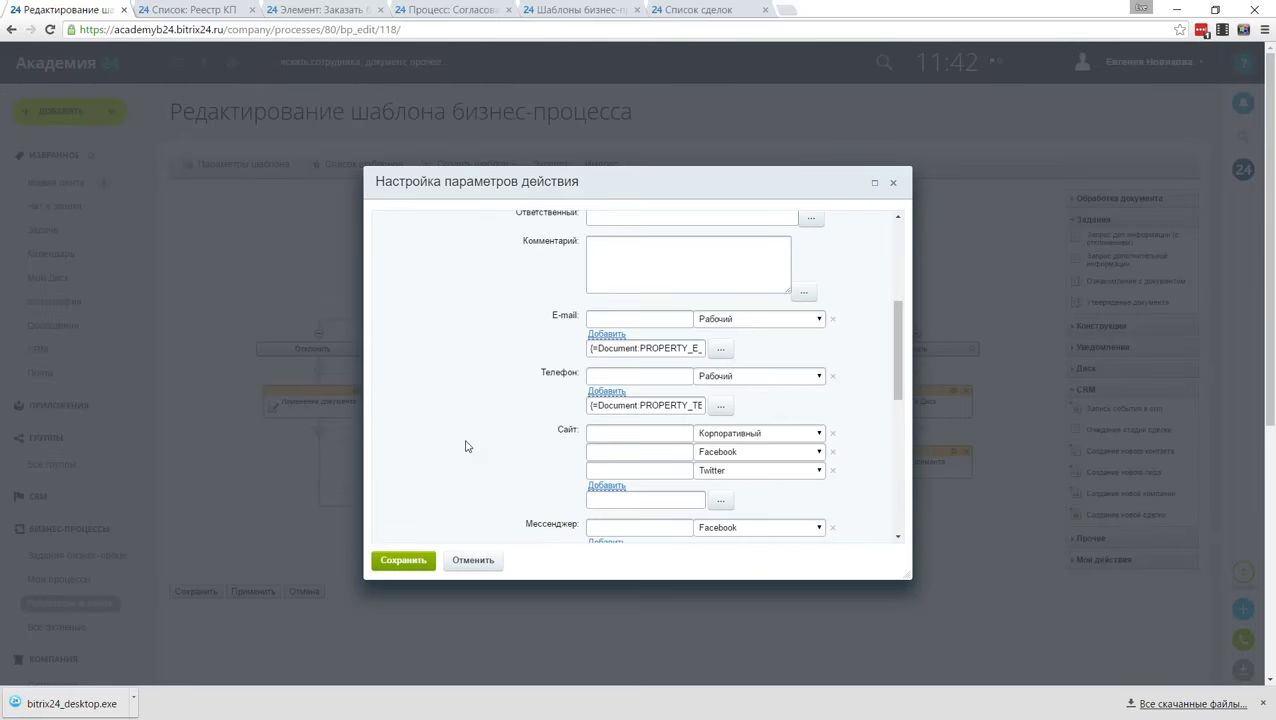
scroll(525, 420, down, 10)
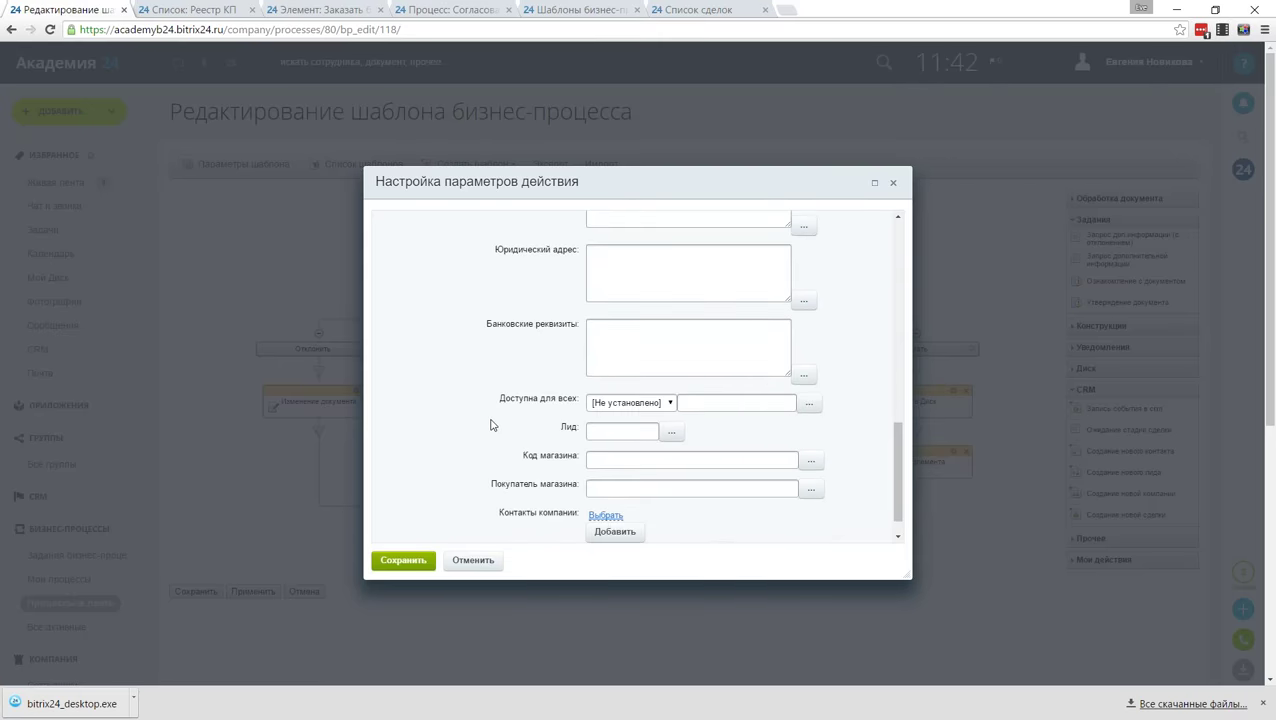
click(403, 560)
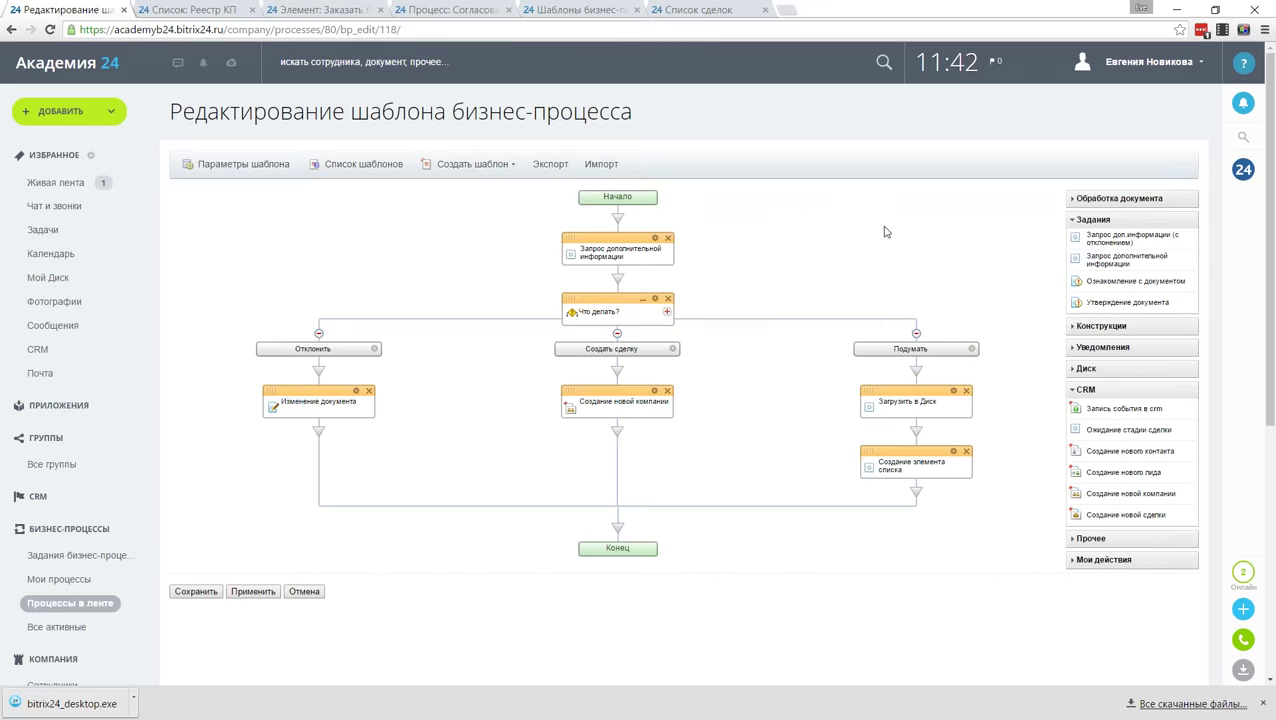
Step: Place a Создание новой сделки step below Создание новой компании, trying Название as the deal name
drag(1100, 514, 617, 430)
double_click(655, 458)
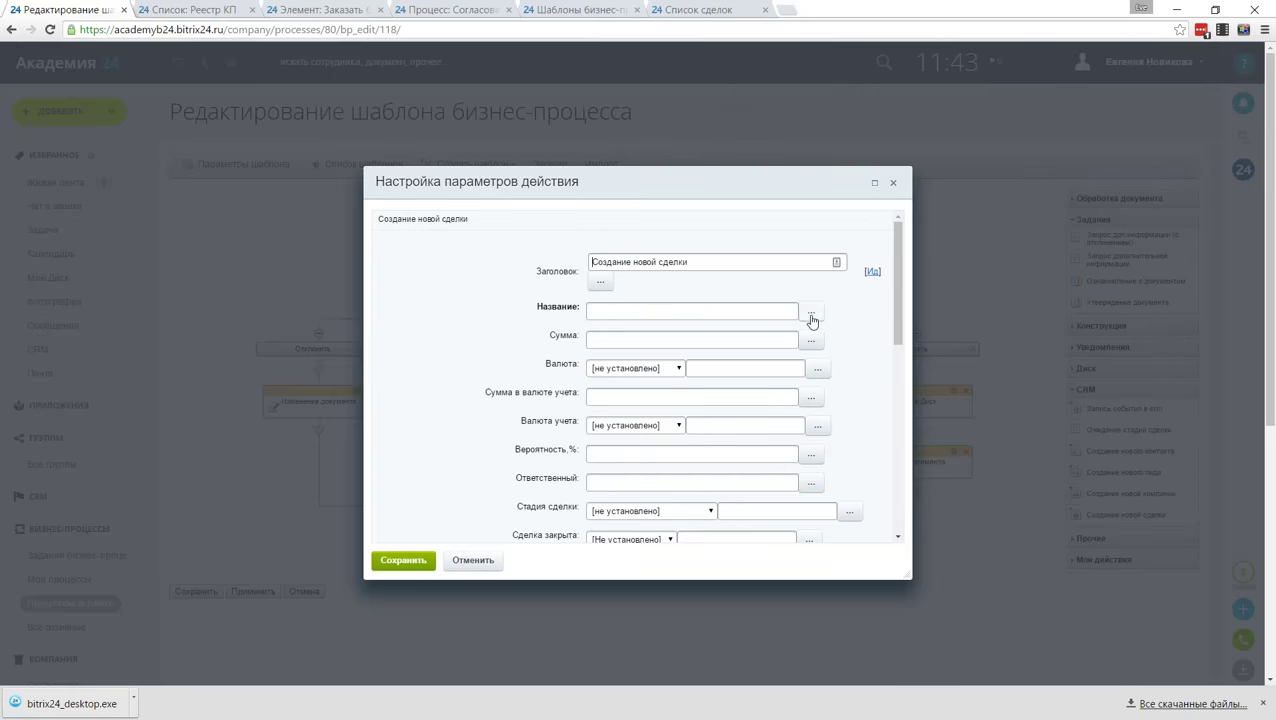
click(811, 312)
scroll(580, 400, down, 3)
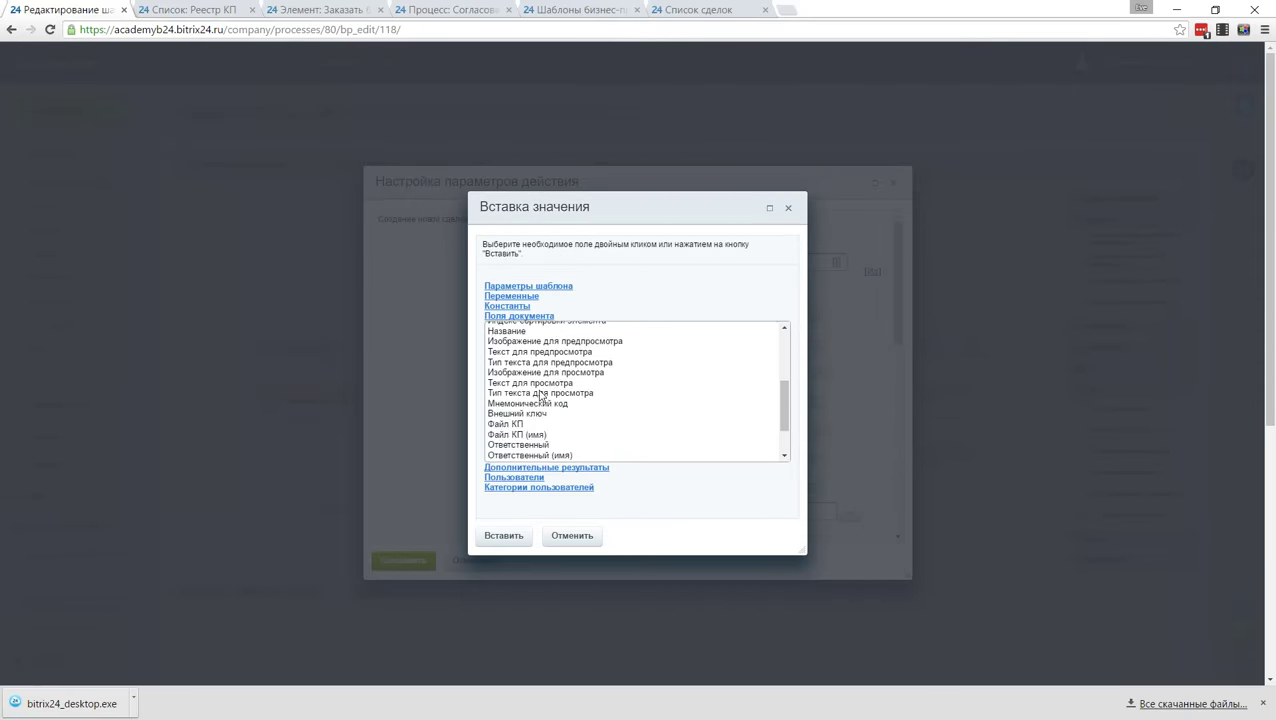
double_click(506, 331)
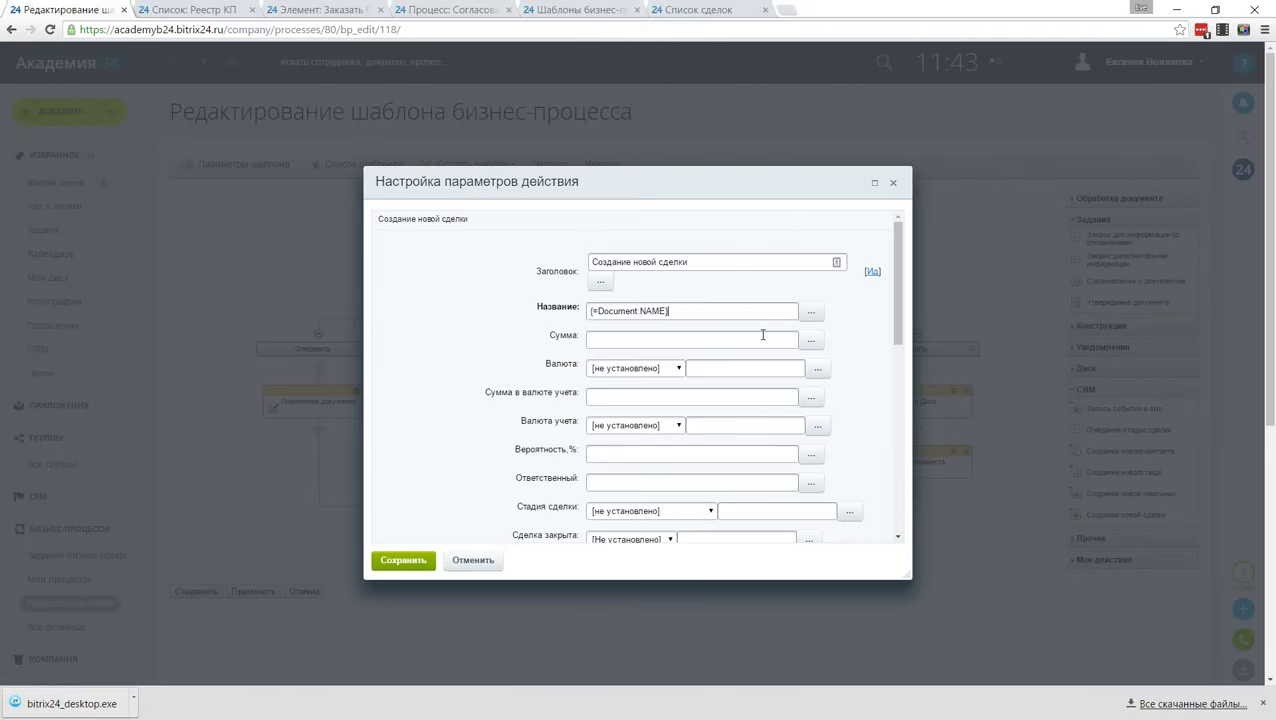
click(473, 560)
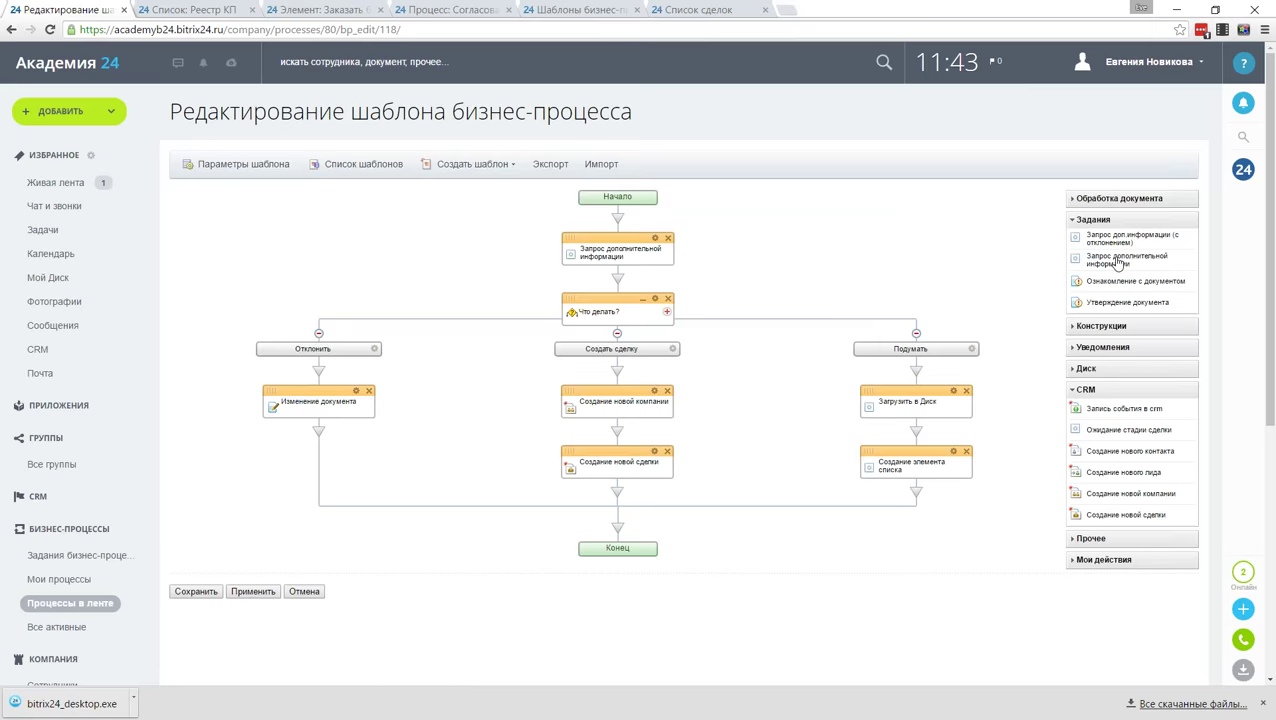
Step: Add a request step filled by Ответственный, with task name 'Укажите сумму сделки'
drag(1117, 262, 618, 432)
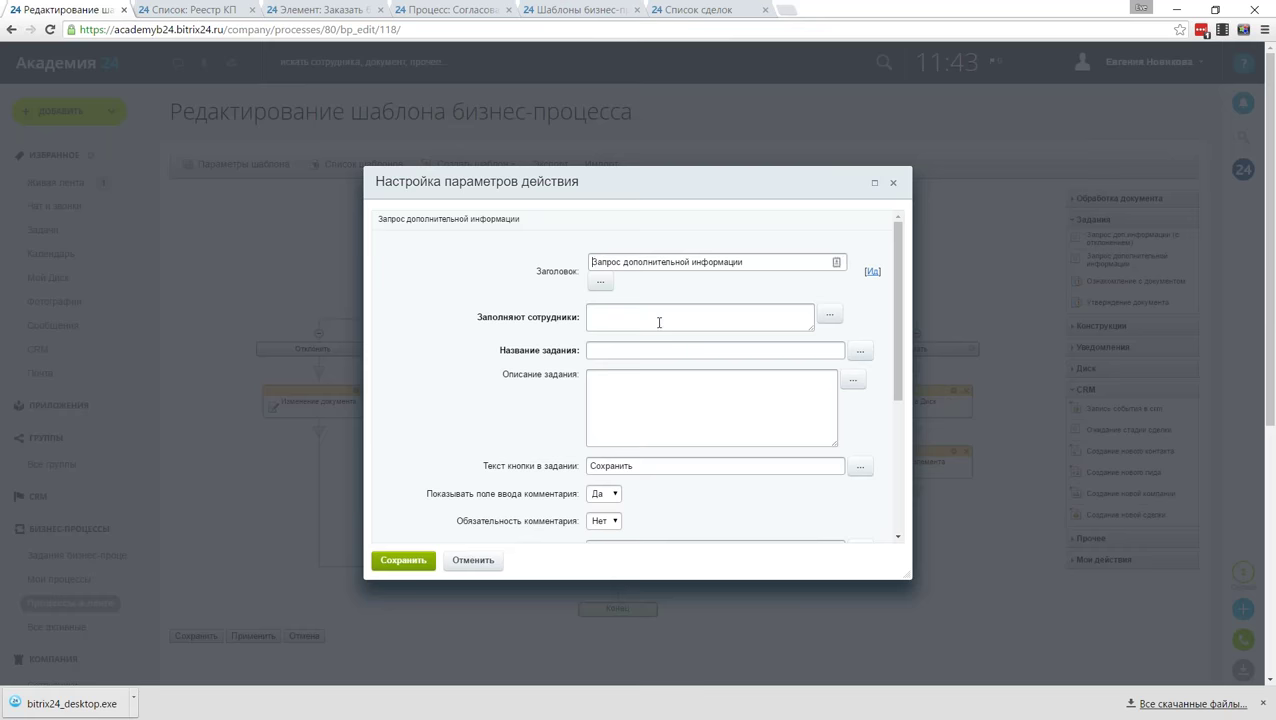
click(830, 316)
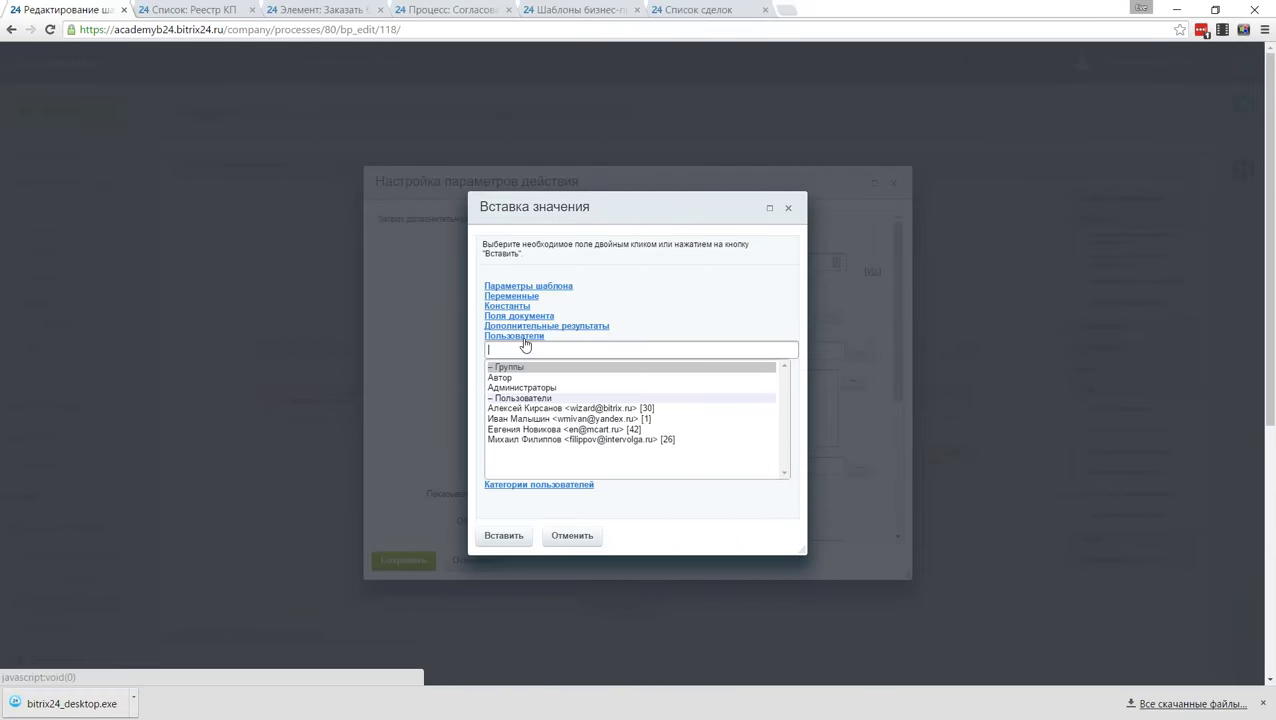
click(528, 322)
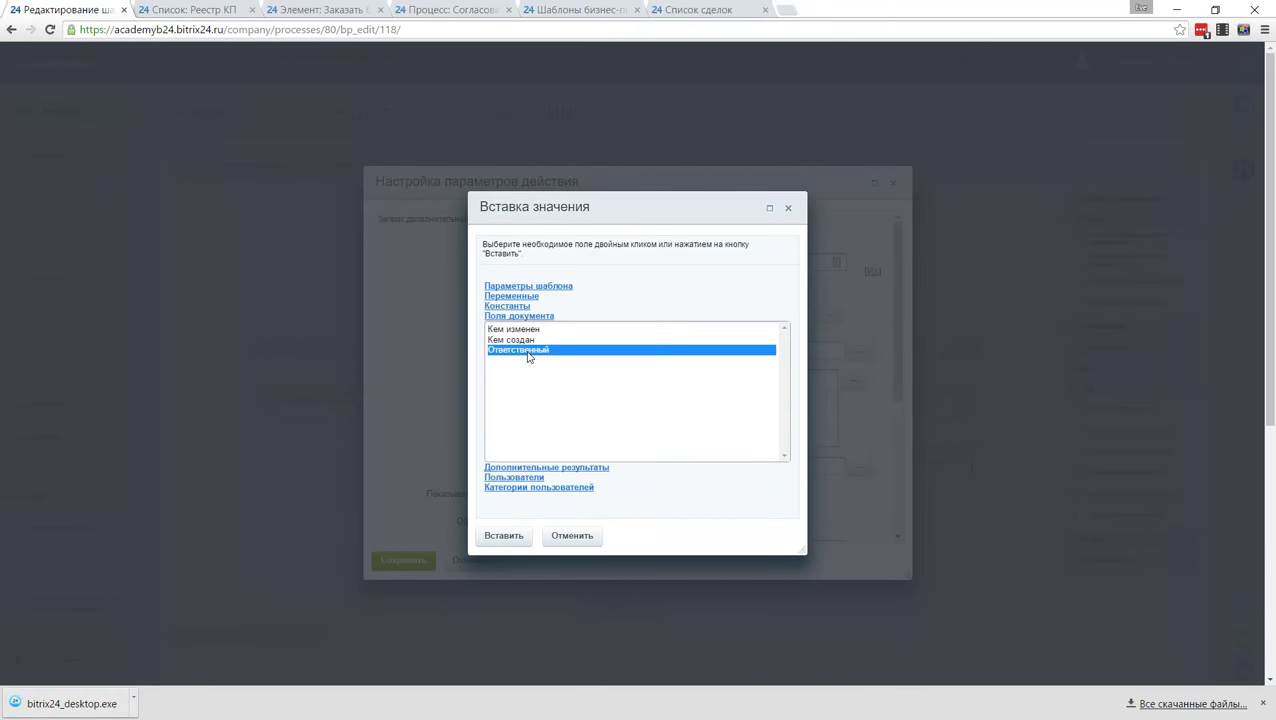
double_click(530, 346)
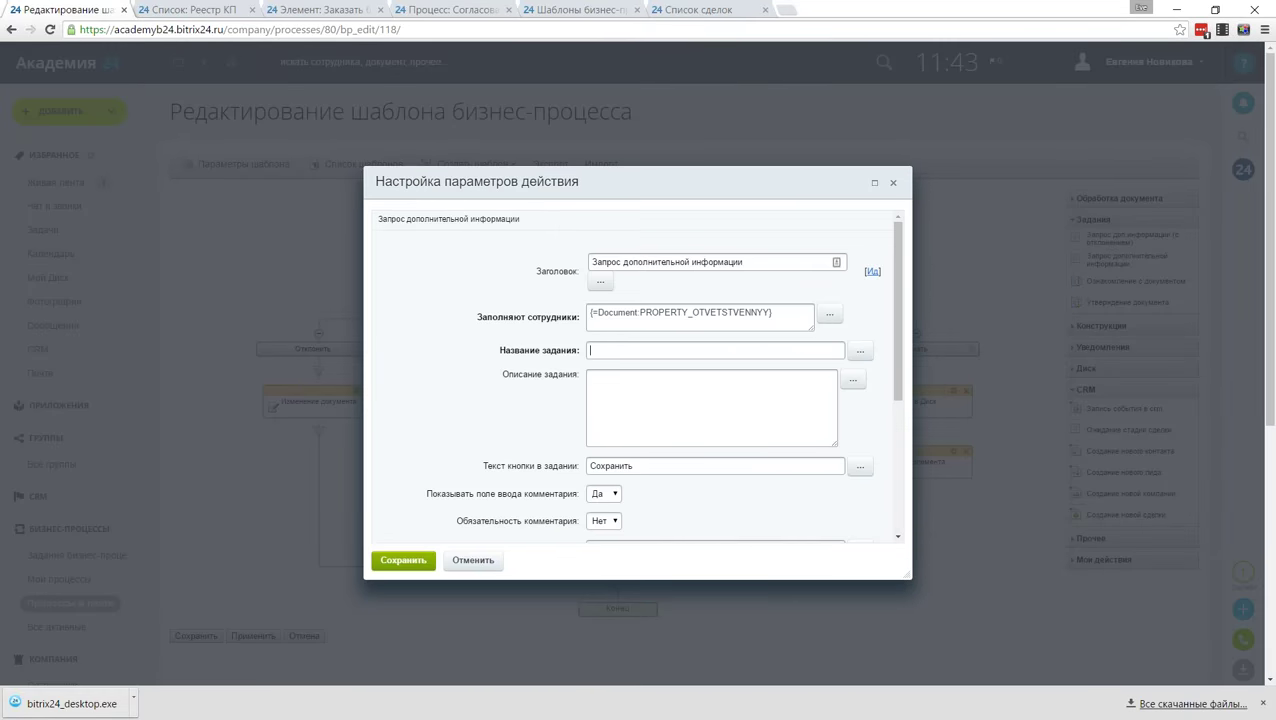
text(Укажите сумму сделки)
scroll(466, 375, down, 5)
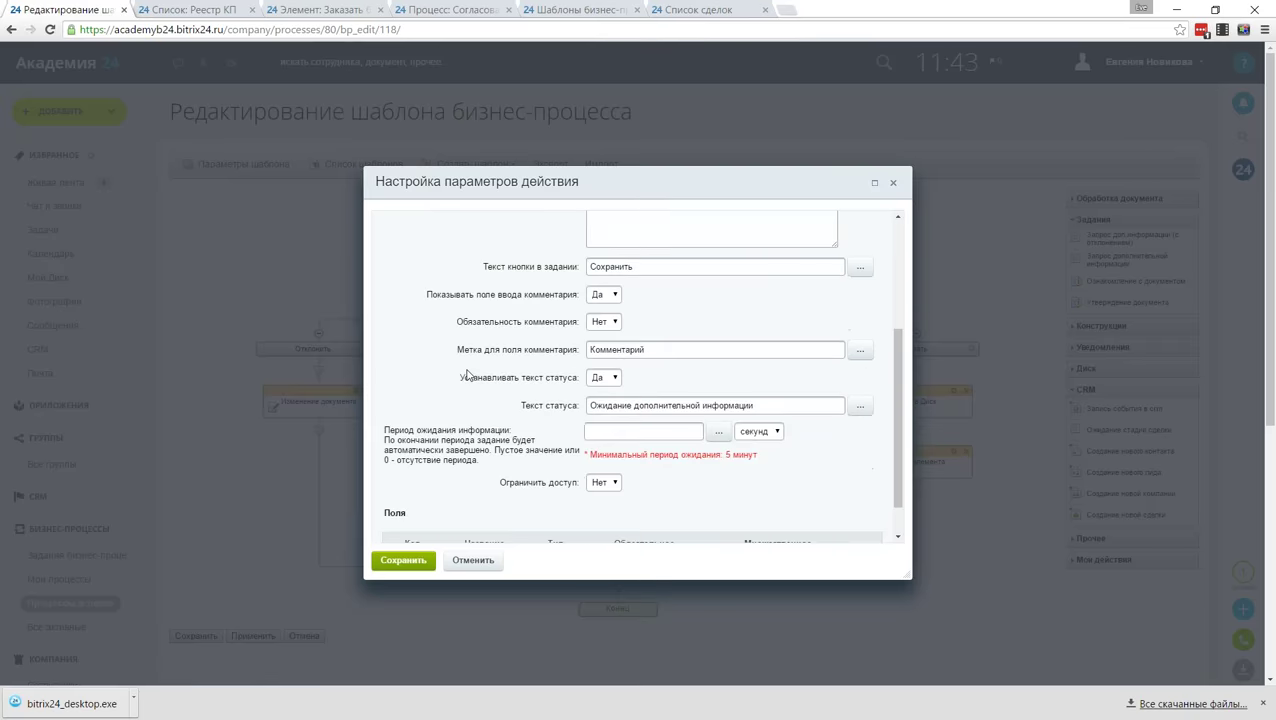
Step: Add a required Число field 'Сумма сделки' with code sdelkasumm and save the request
click(418, 526)
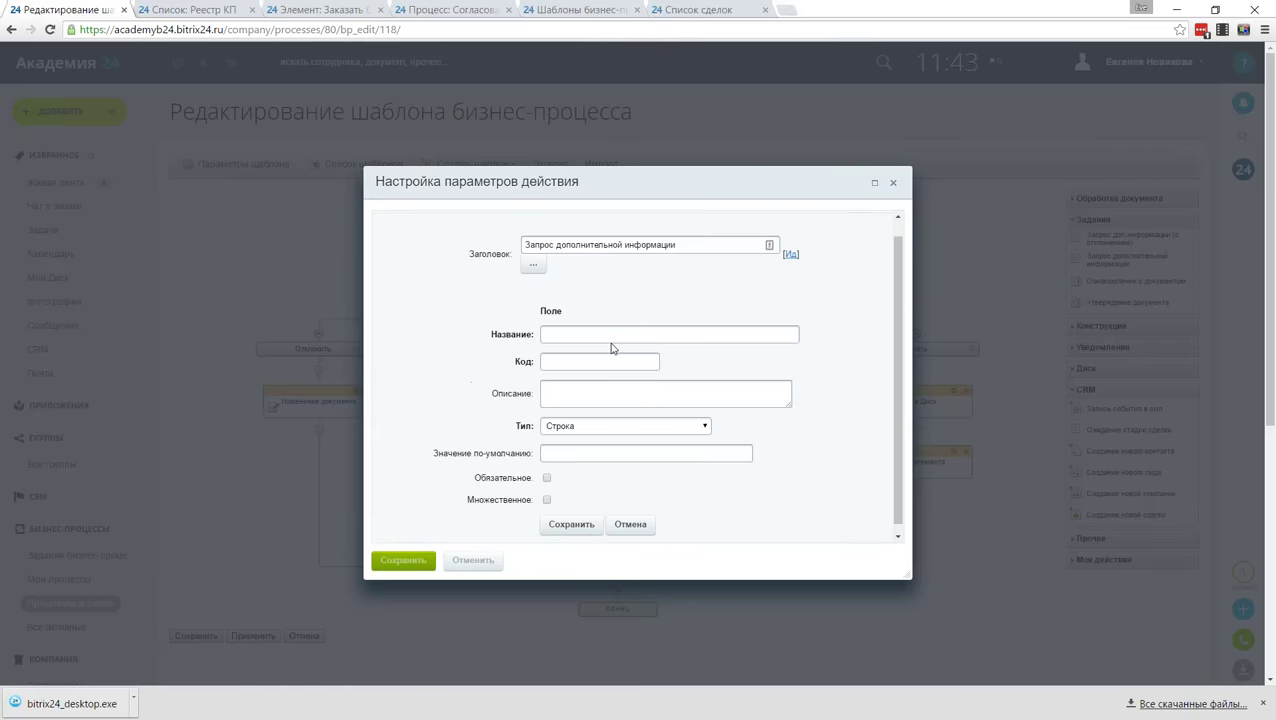
text(Сумма сделки)
click(586, 365)
text(sdelkasumm)
click(601, 427)
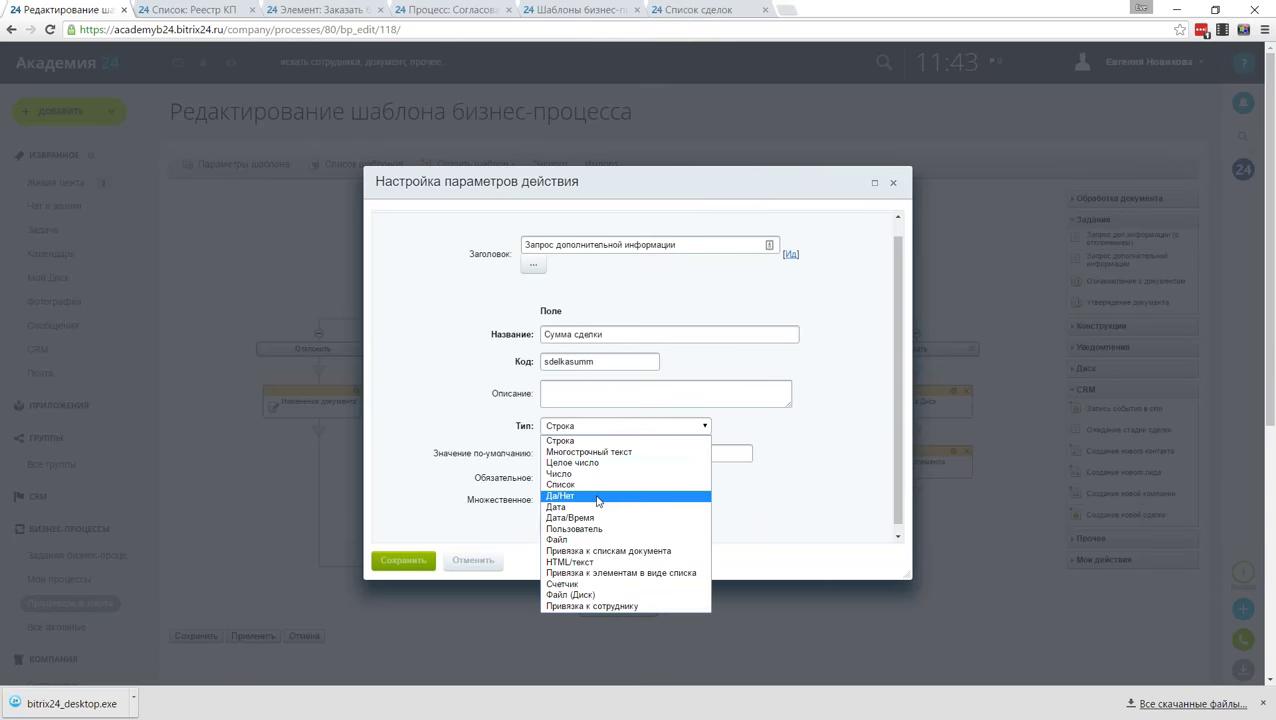
click(595, 476)
click(546, 478)
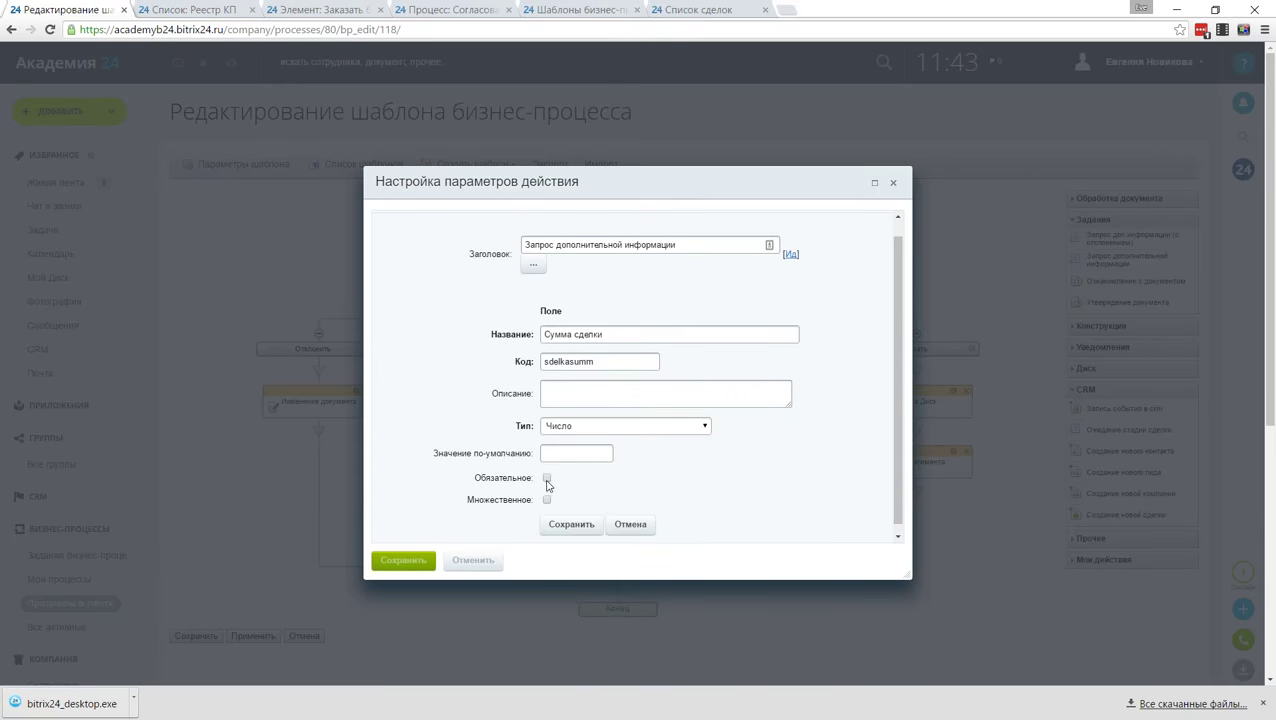
click(584, 525)
scroll(484, 477, down, 2)
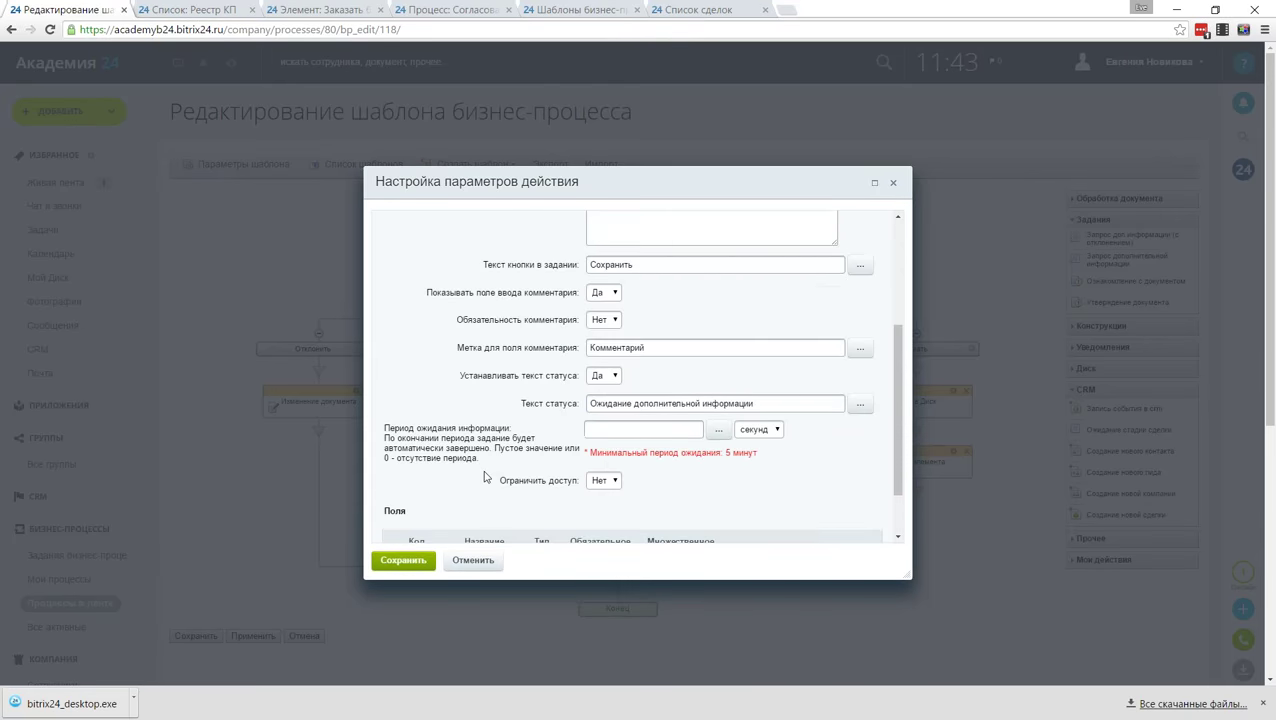
scroll(484, 477, down, 5)
click(399, 362)
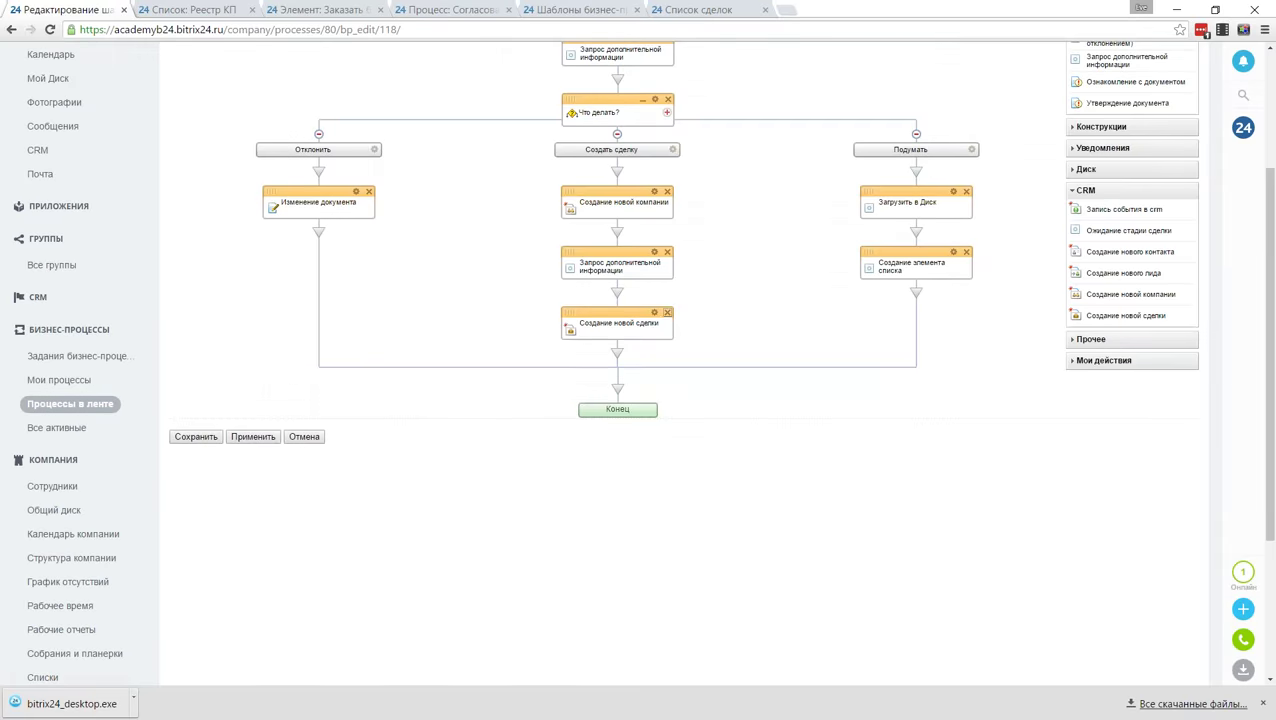
Step: Set the new deal's name to the document's name
click(655, 312)
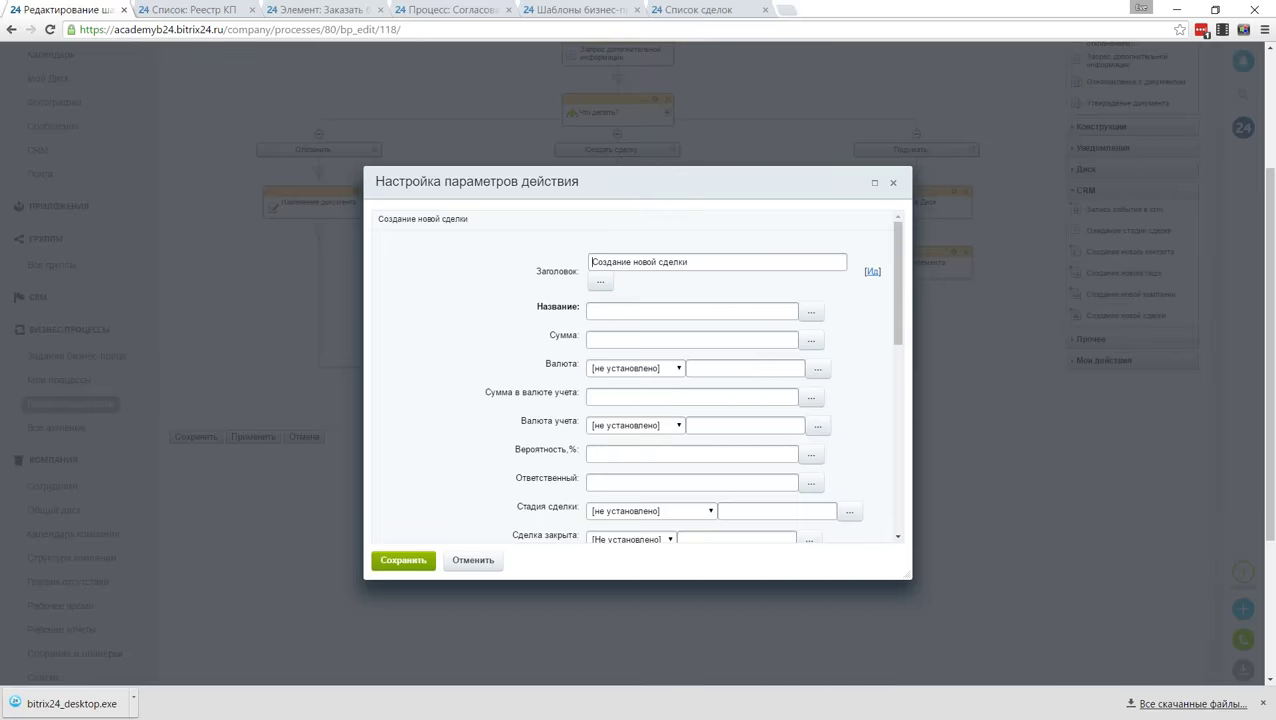
click(819, 314)
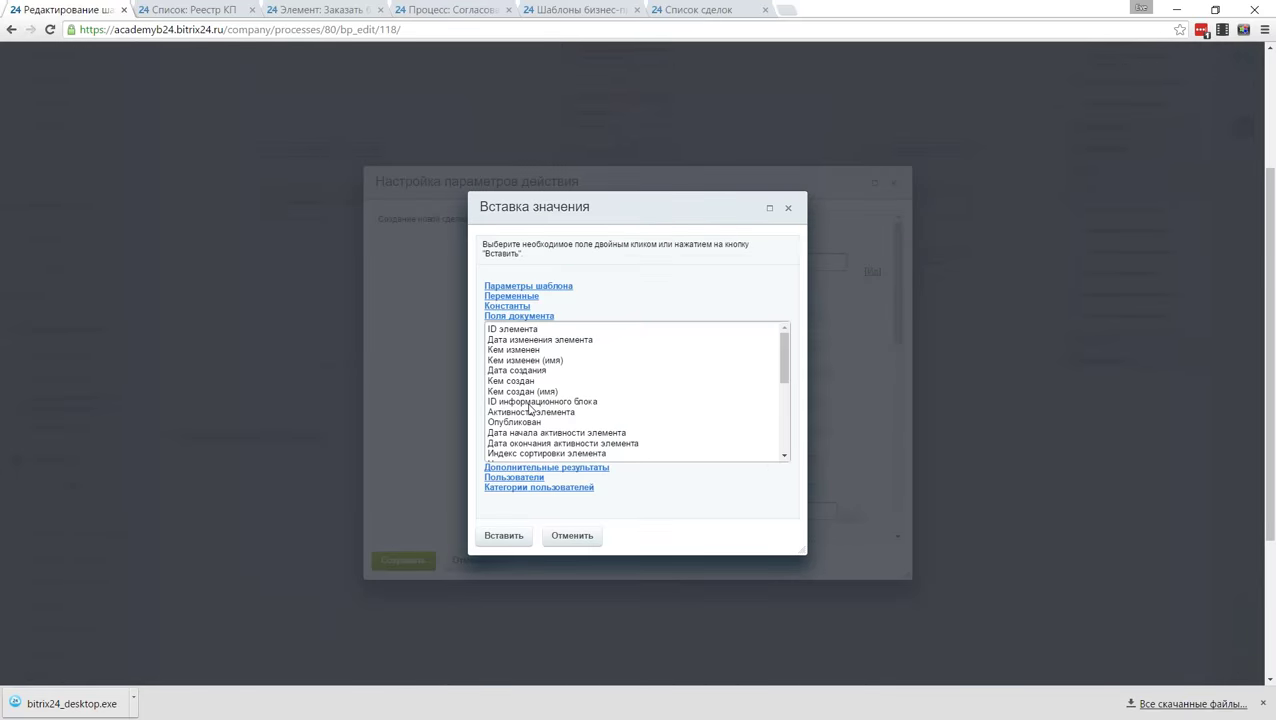
scroll(630, 390, down, 2)
double_click(560, 397)
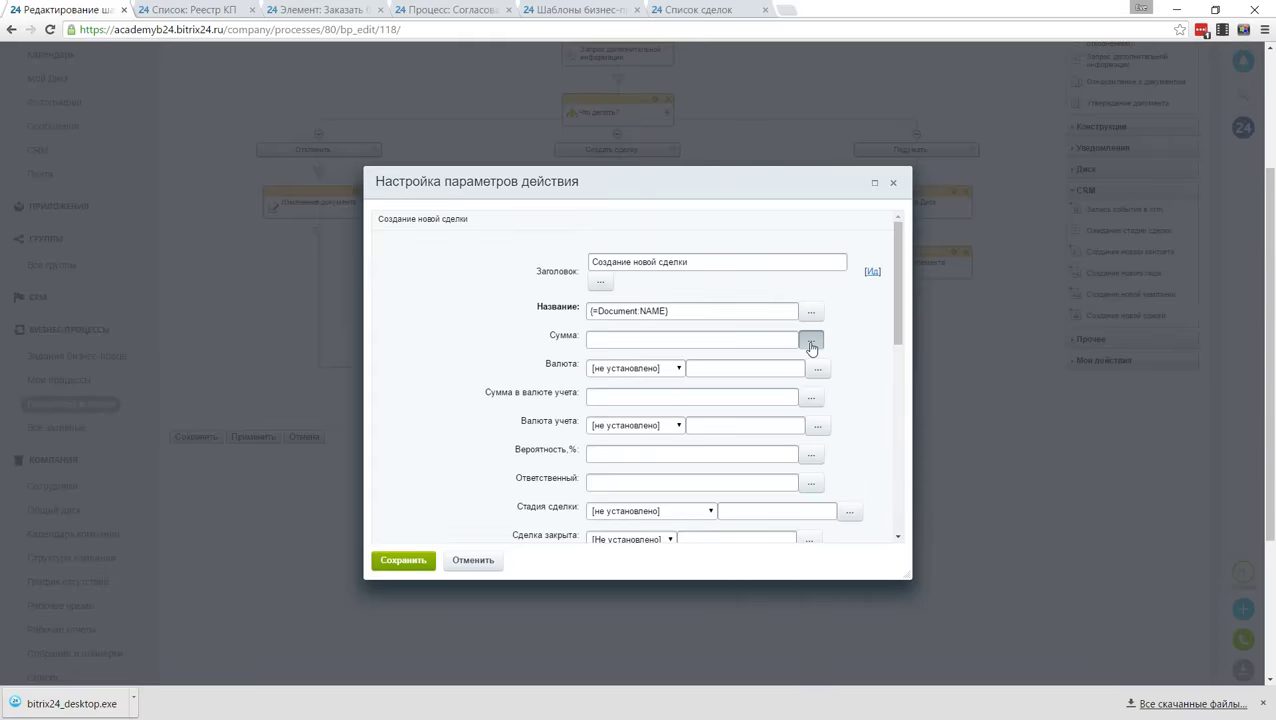
Step: Set the deal amount to the Сумма сделки variable in Рубль currency
click(811, 340)
click(595, 468)
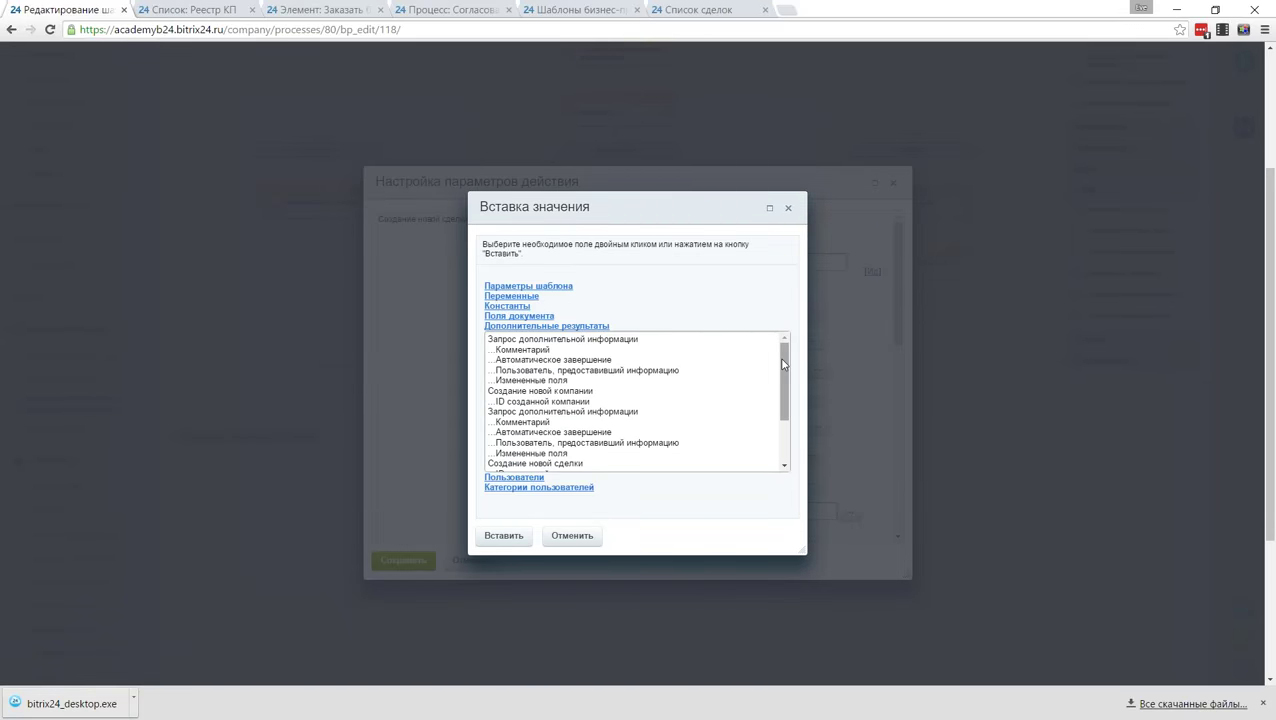
drag(786, 367, 790, 392)
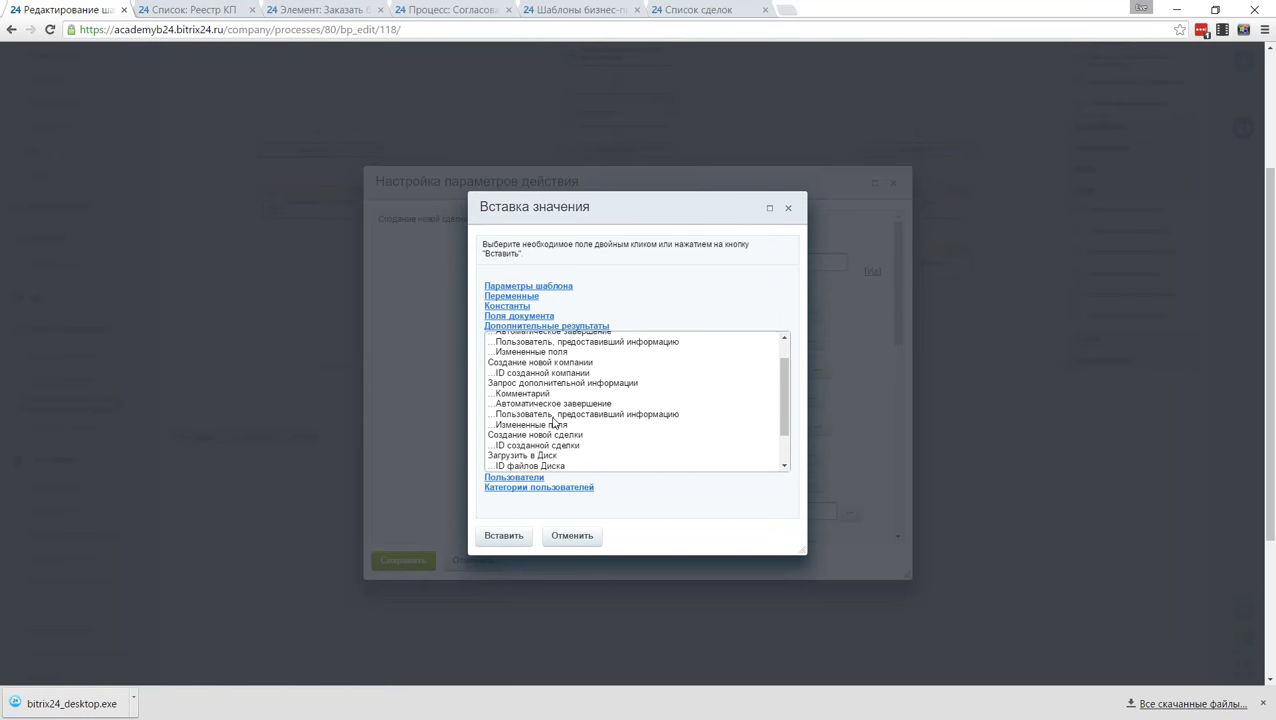
click(526, 297)
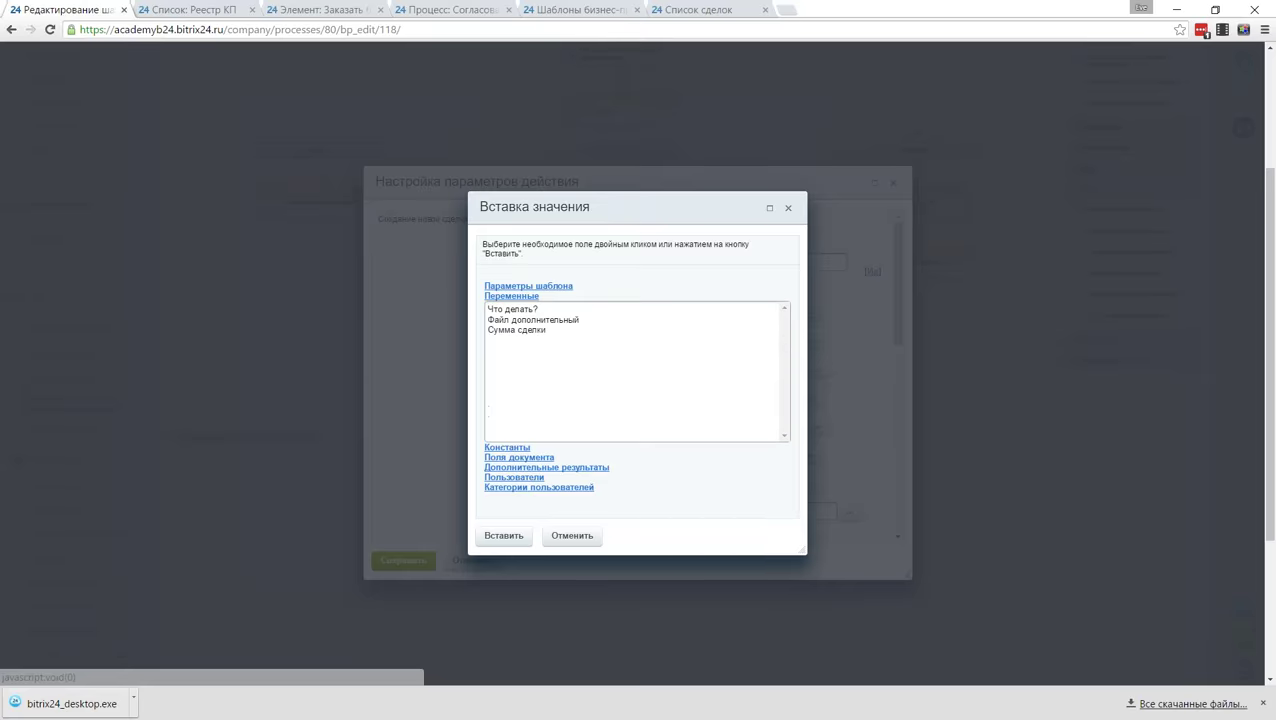
double_click(527, 331)
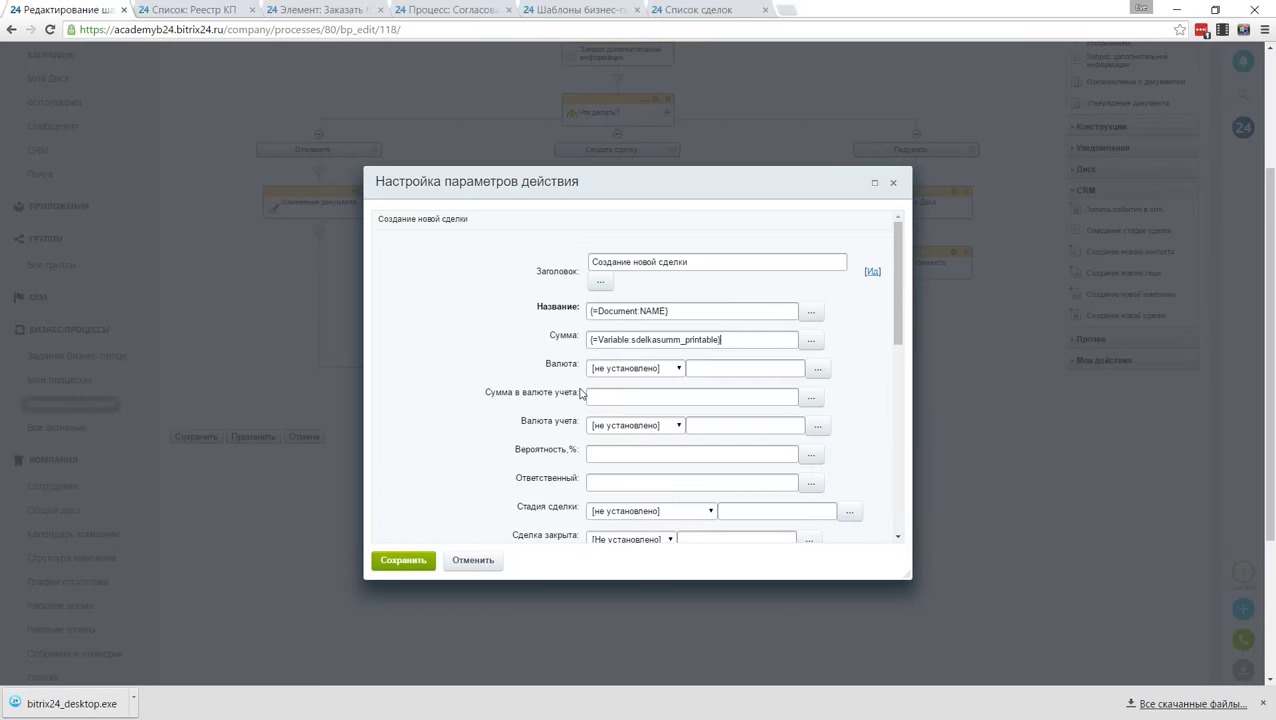
click(663, 368)
click(615, 389)
scroll(517, 422, down, 1)
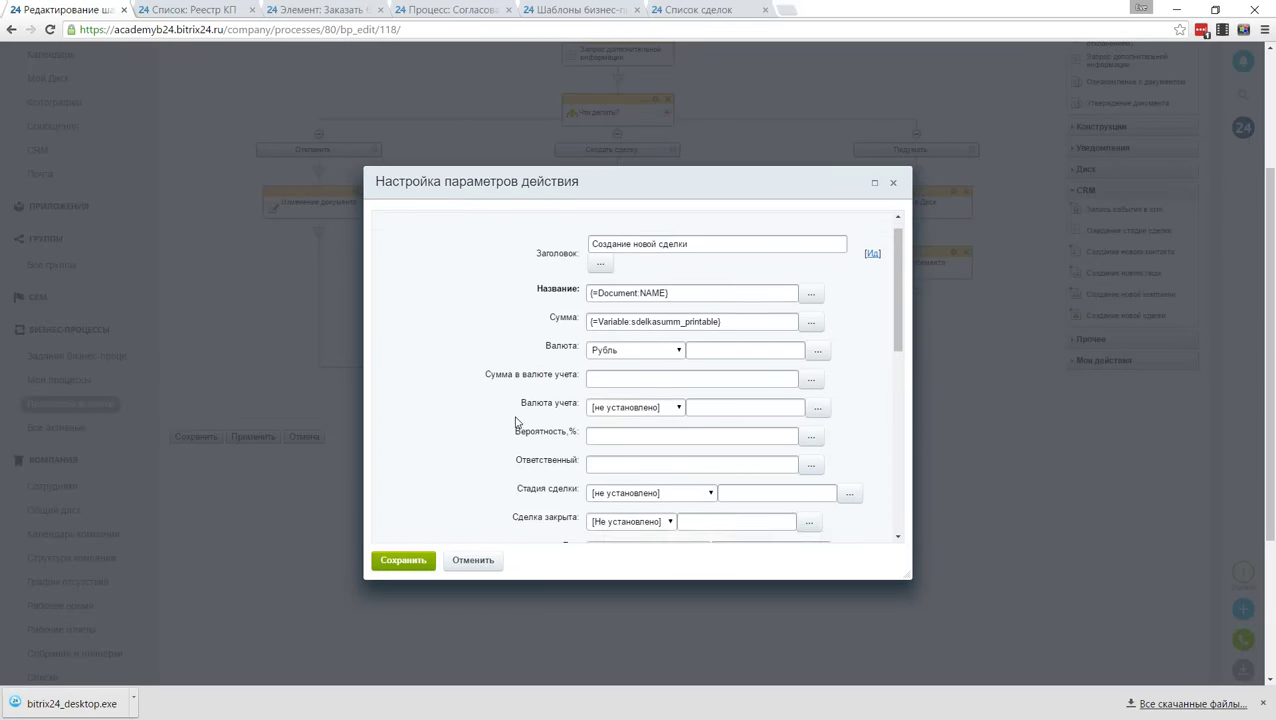
scroll(517, 422, down, 3)
Step: Make the document's Ответственный the deal's responsible and use Комментарии as its comment
click(809, 346)
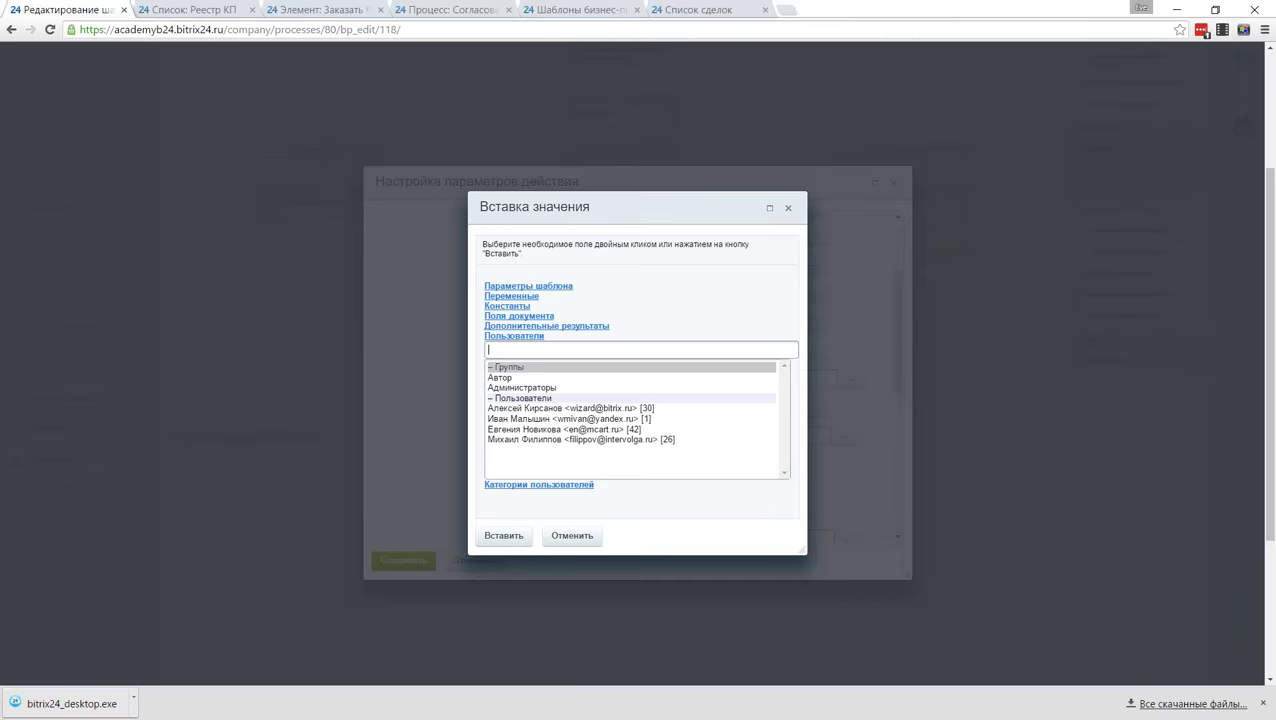
click(524, 316)
click(521, 350)
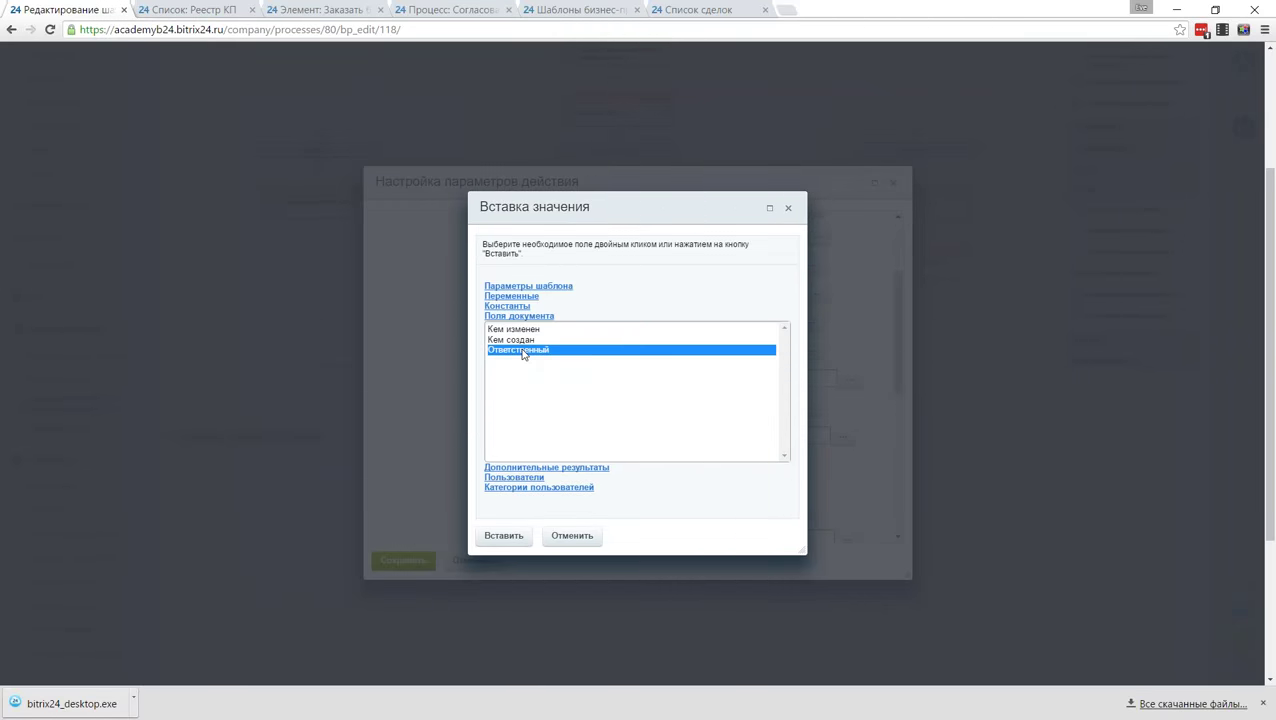
double_click(521, 350)
scroll(502, 374, down, 3)
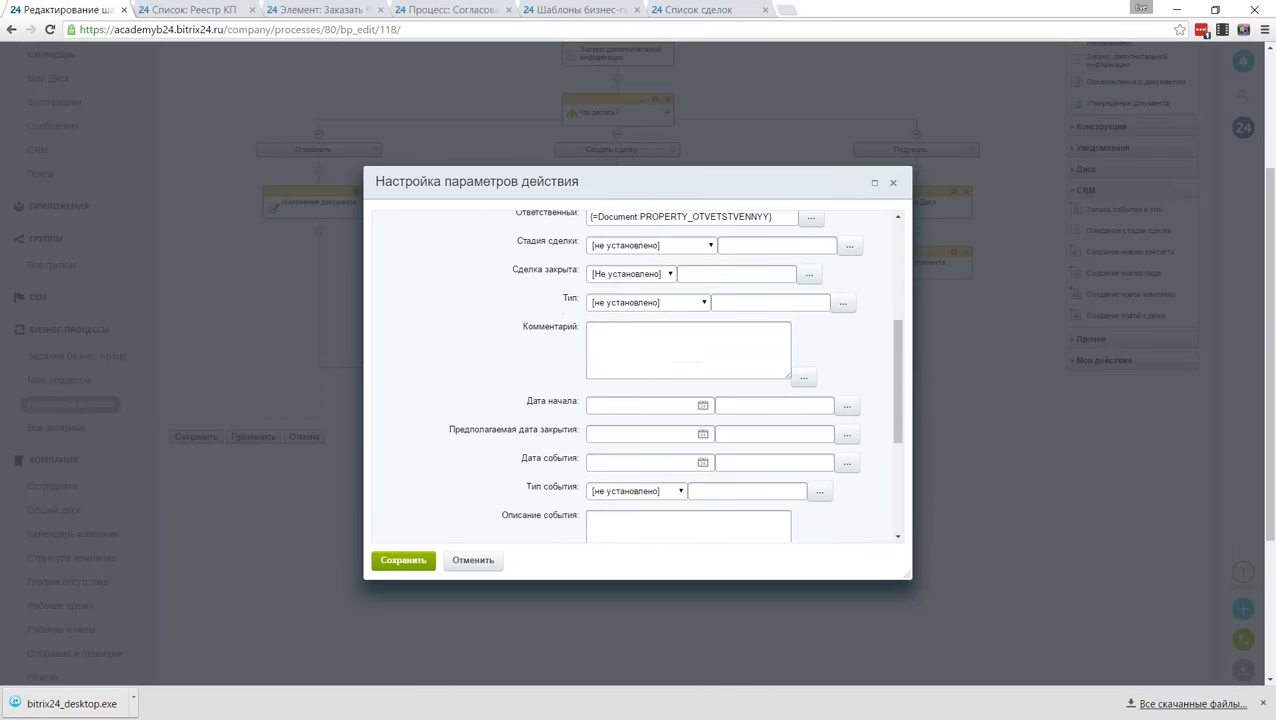
click(802, 378)
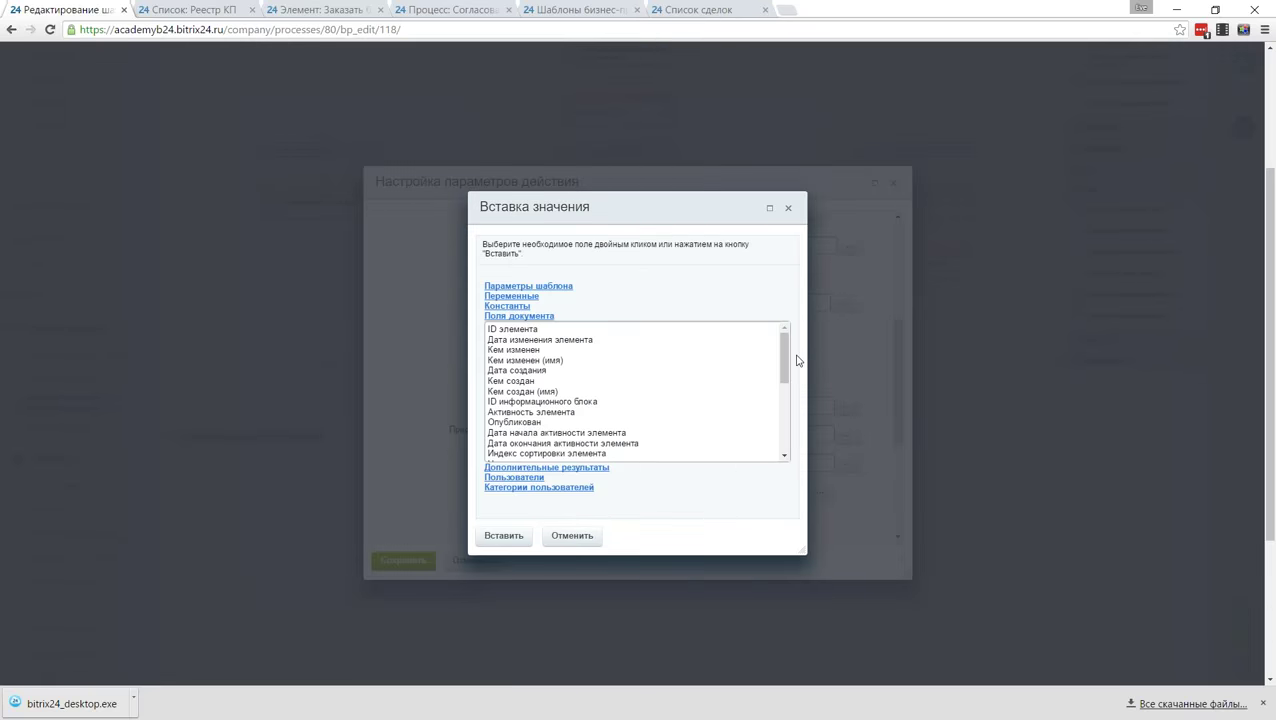
drag(785, 356, 785, 423)
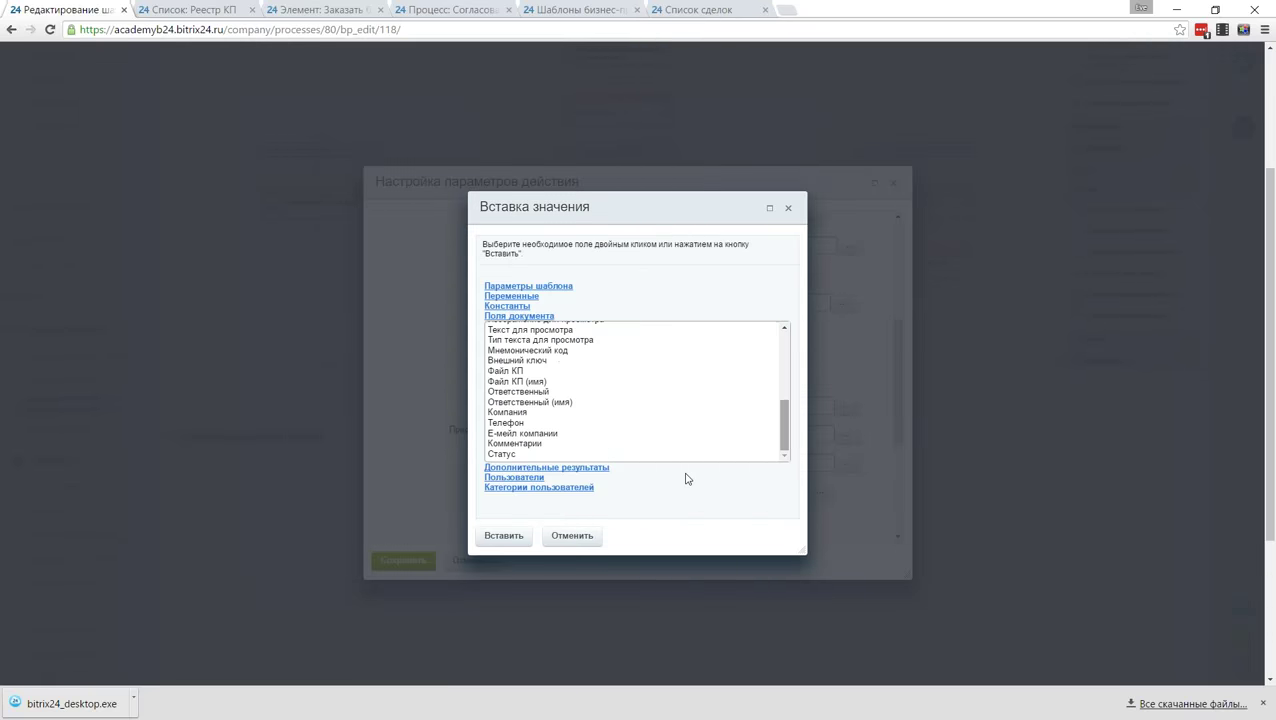
double_click(528, 444)
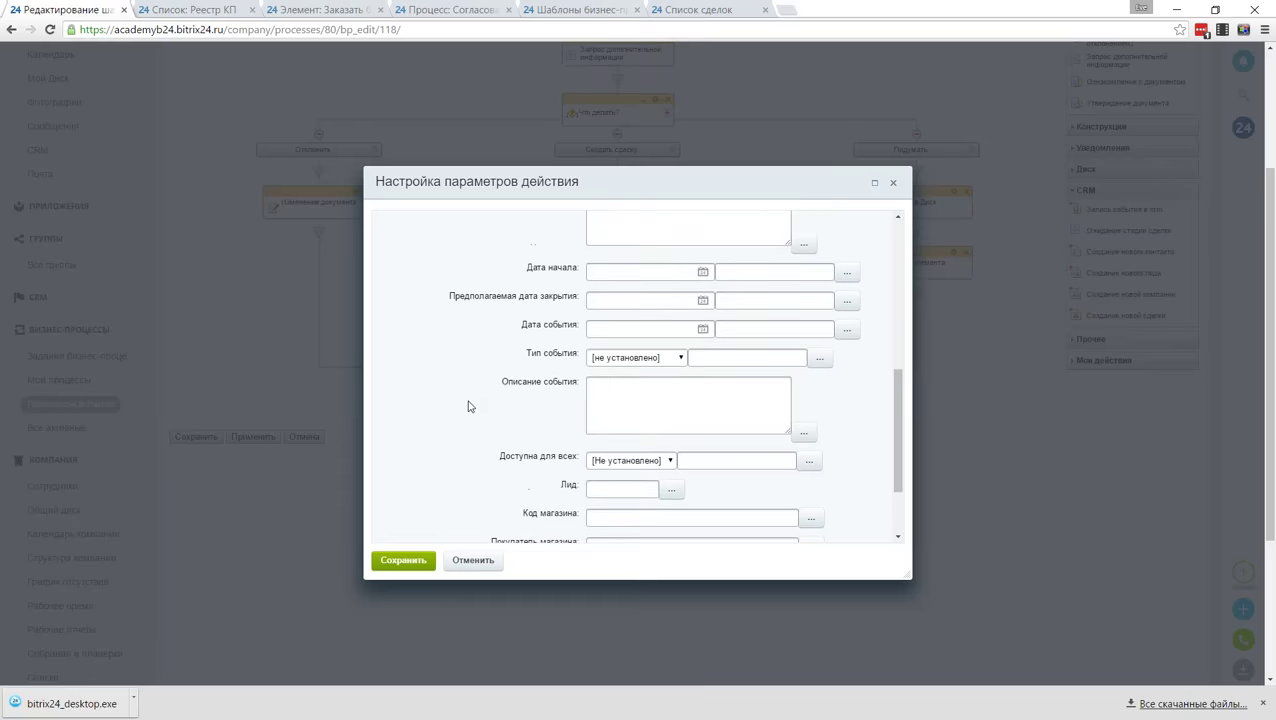
scroll(472, 406, down, 2)
scroll(475, 407, down, 1)
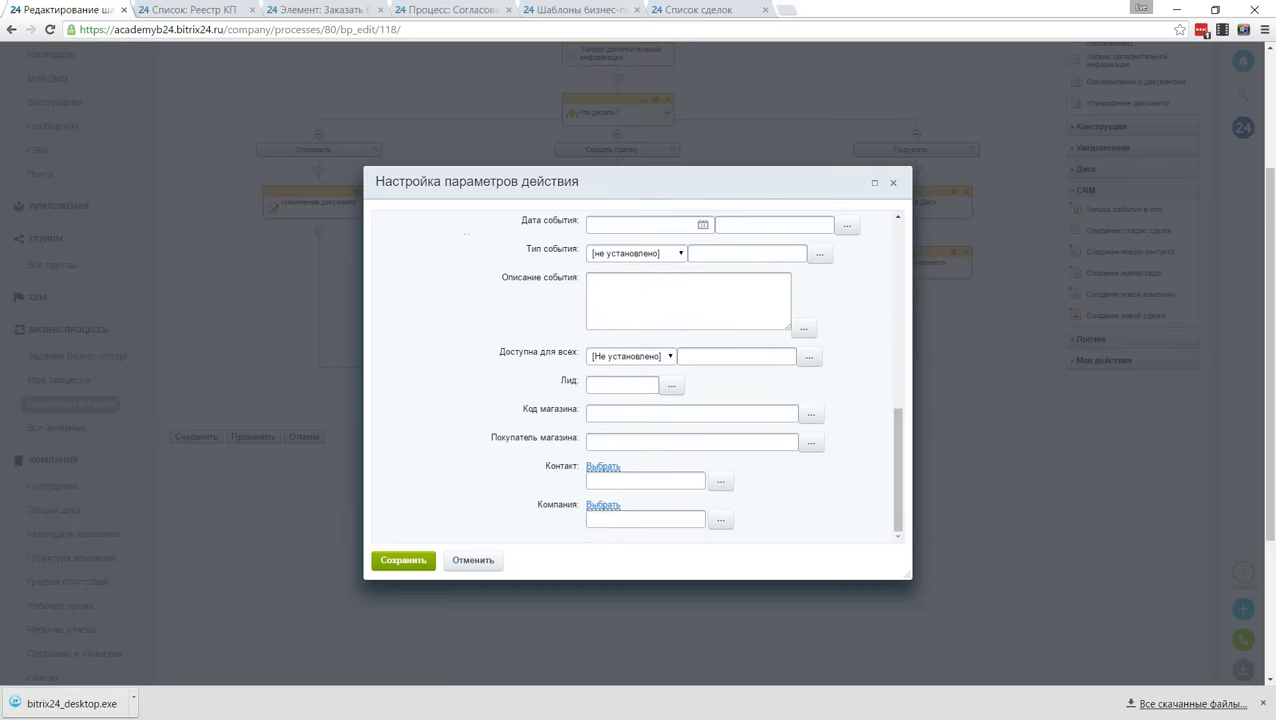
Step: Set the deal's Компания to the ID of the created company and save the action
click(722, 521)
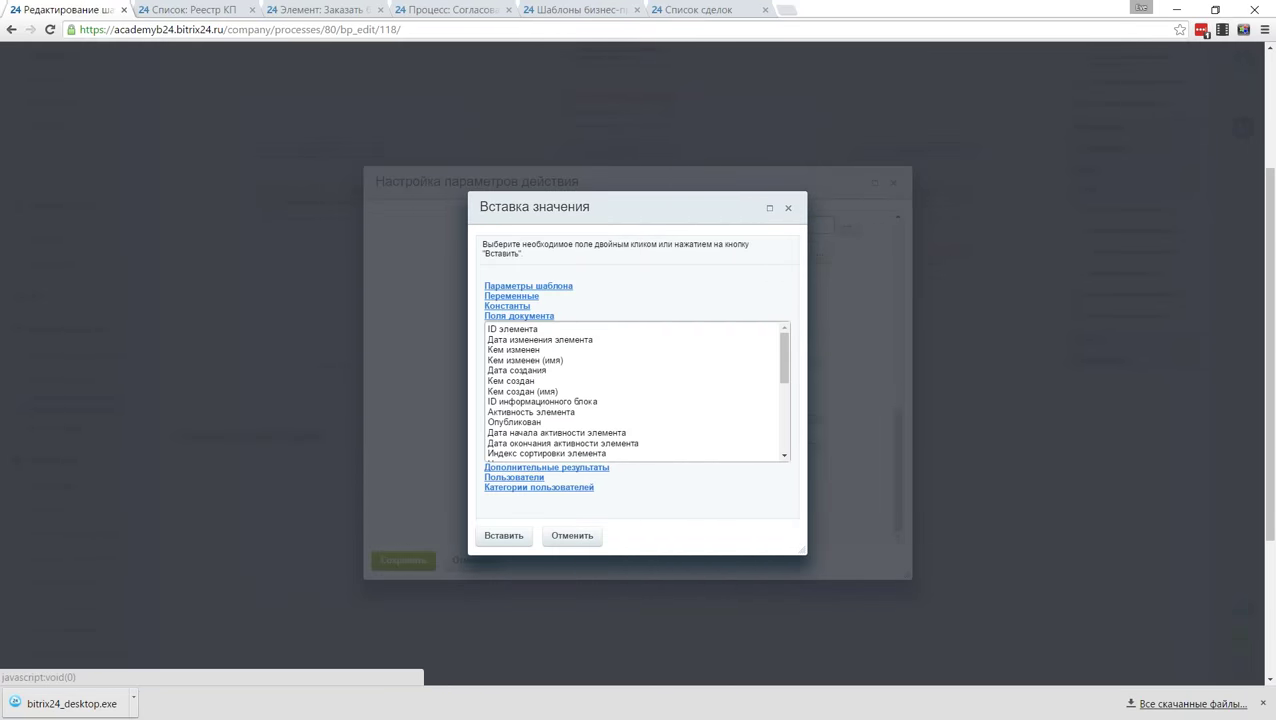
click(608, 468)
drag(784, 385, 785, 447)
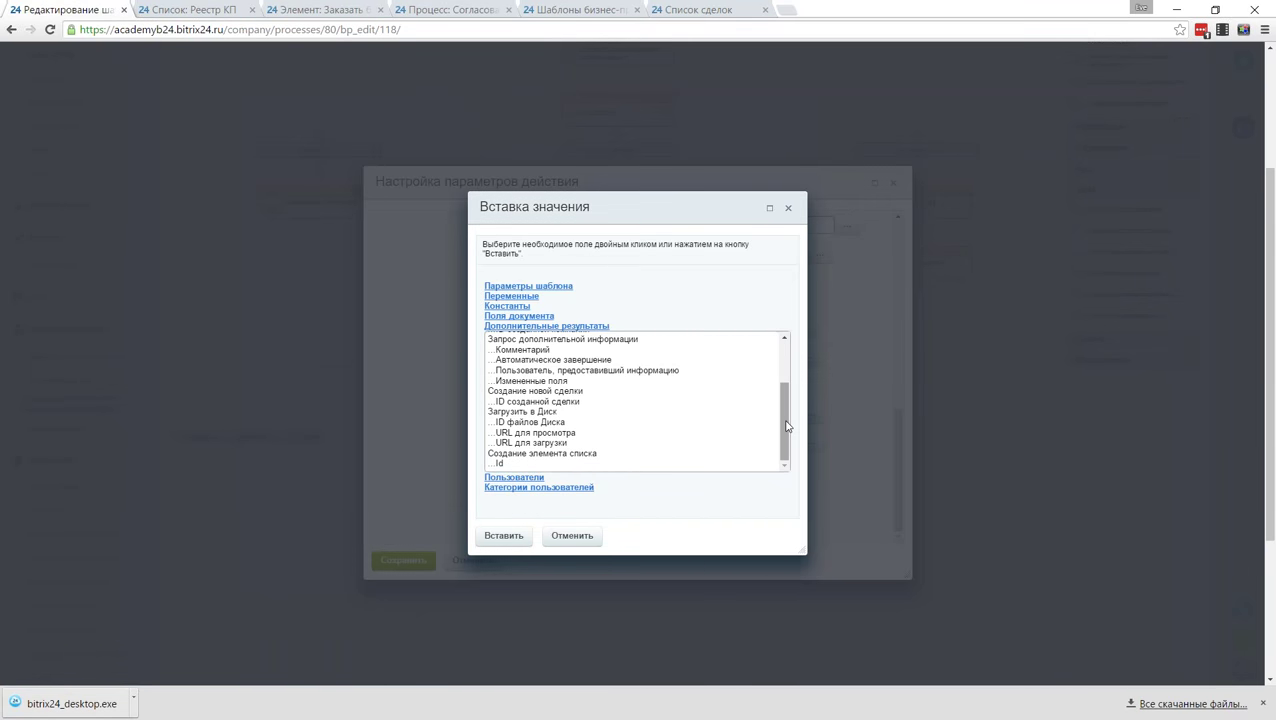
scroll(745, 402, up, 3)
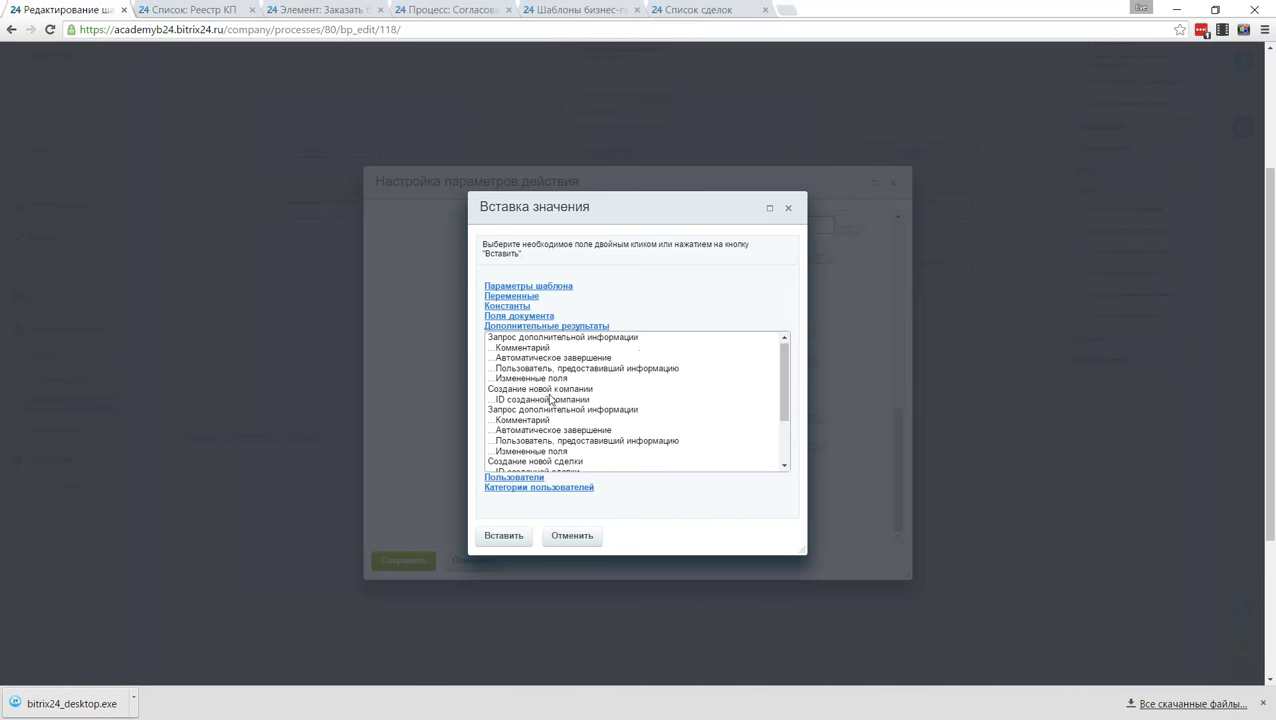
click(546, 389)
click(546, 400)
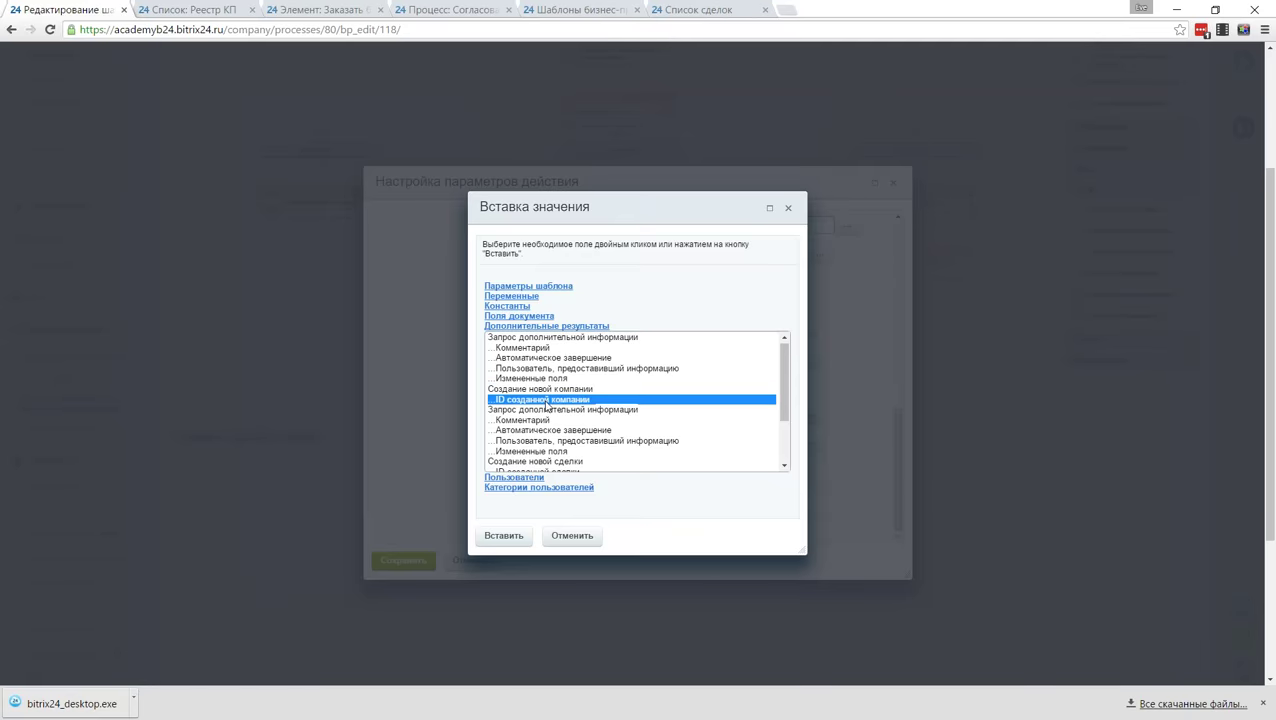
click(506, 541)
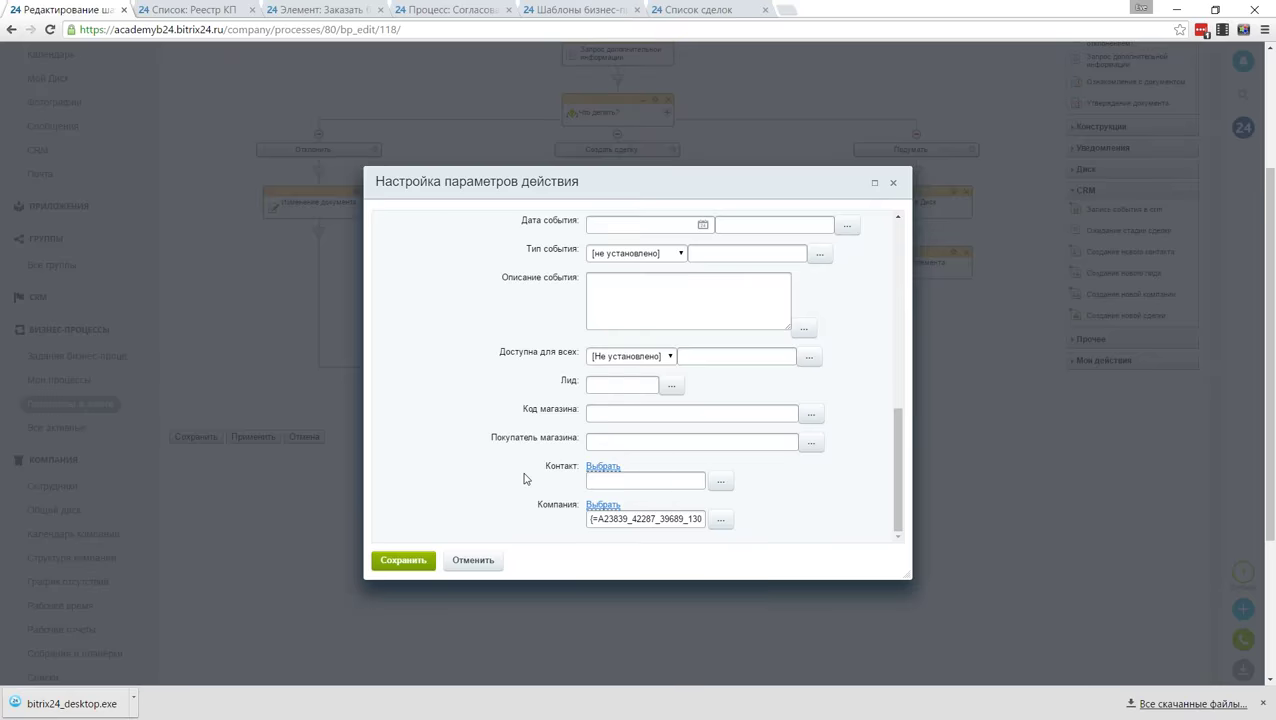
scroll(524, 478, down, 3)
scroll(843, 370, up, 5)
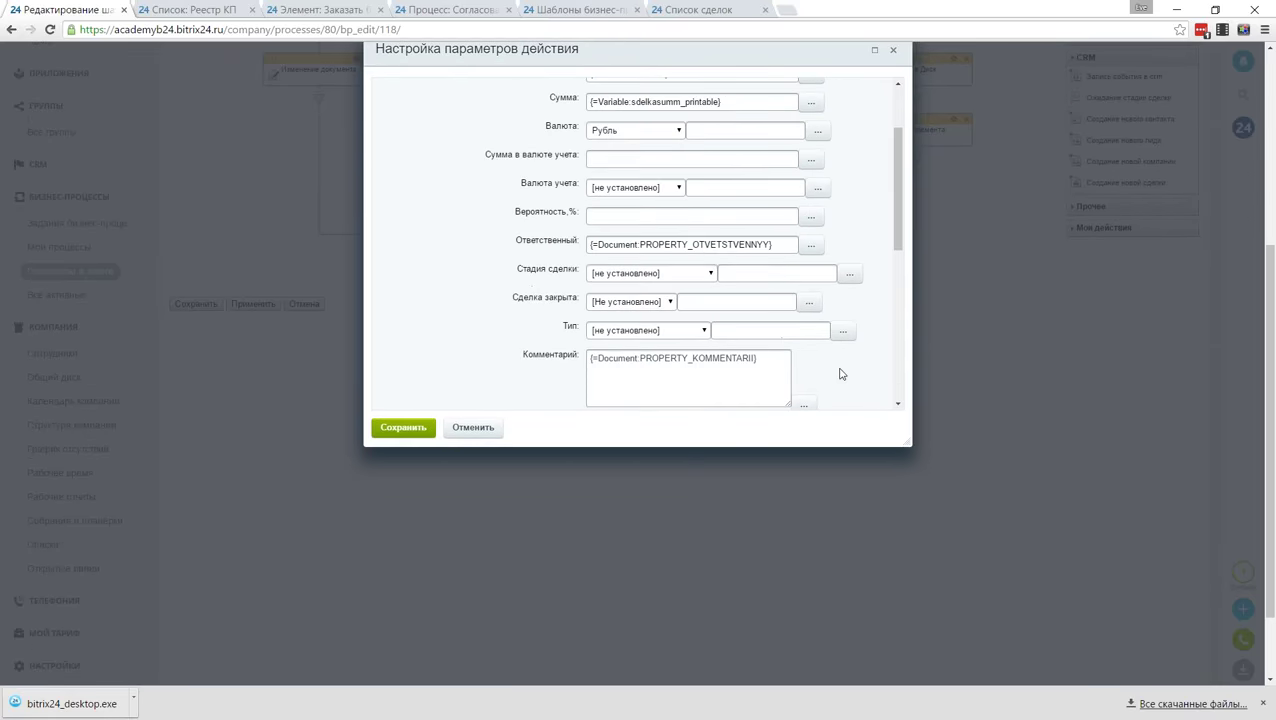
scroll(840, 372, up, 3)
click(405, 428)
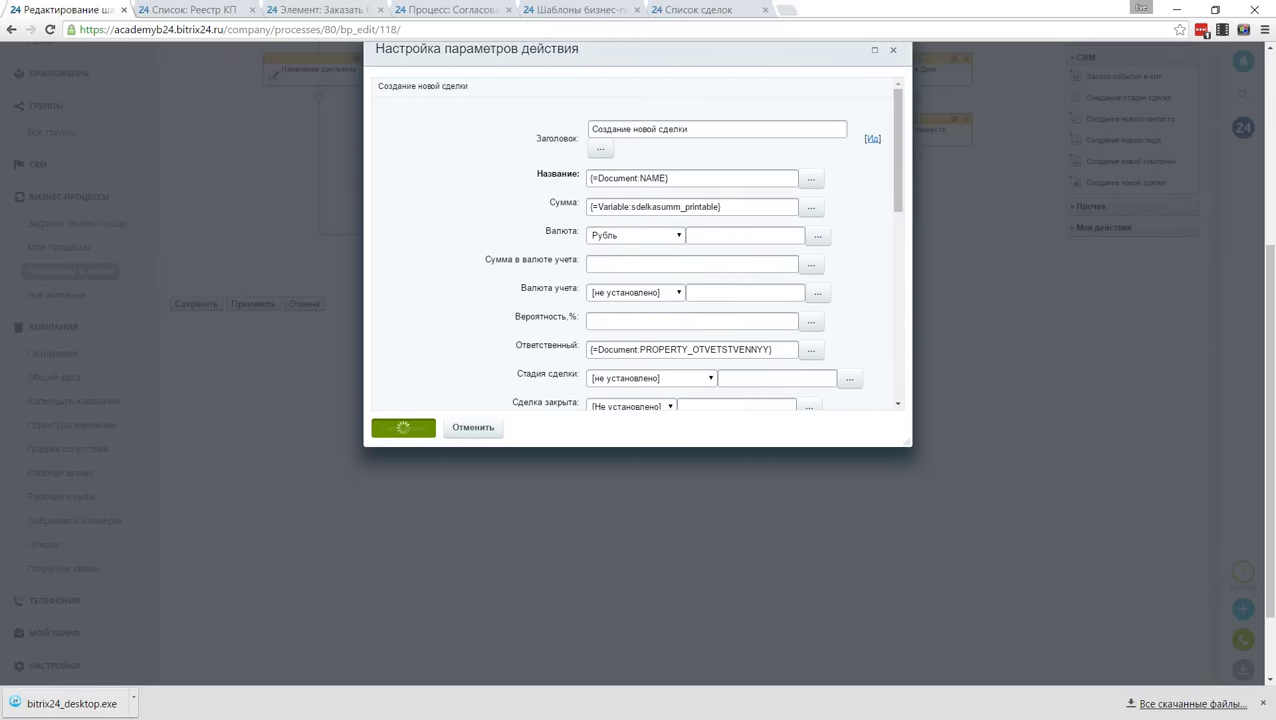
Step: Add an Изменение документа step after the new deal setting Статус to в работе
scroll(1048, 584, up, 3)
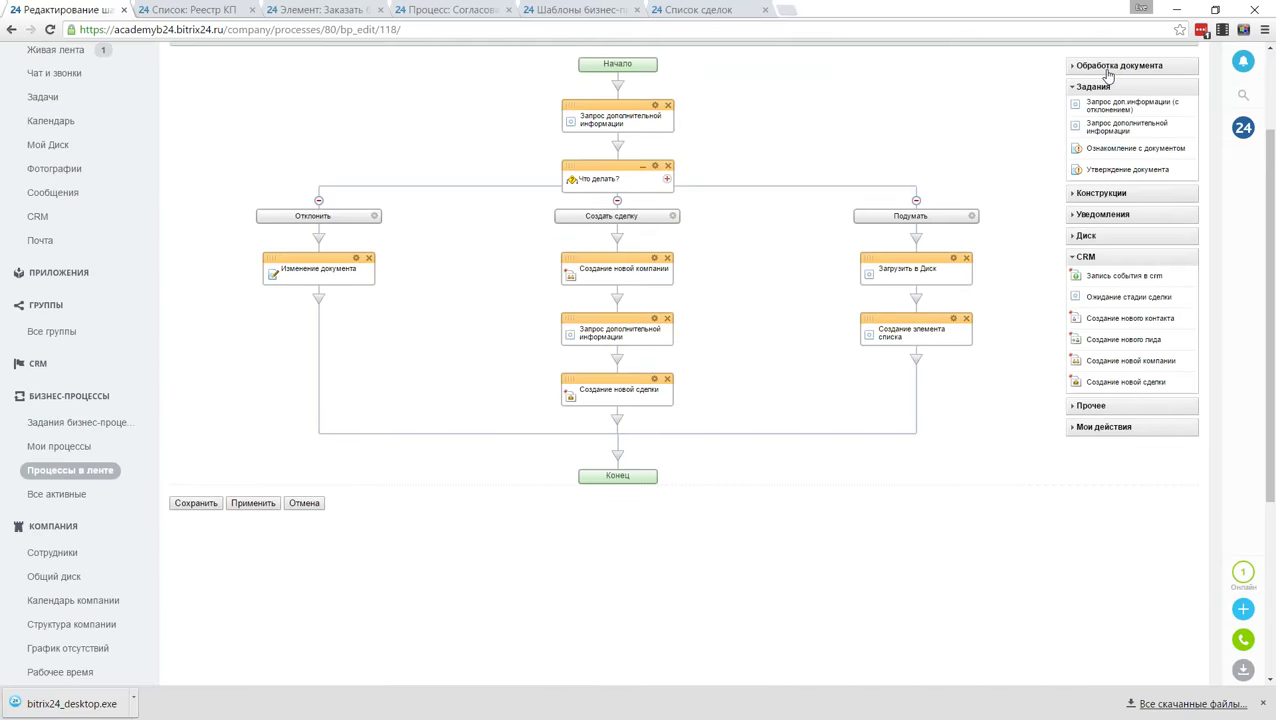
click(1107, 68)
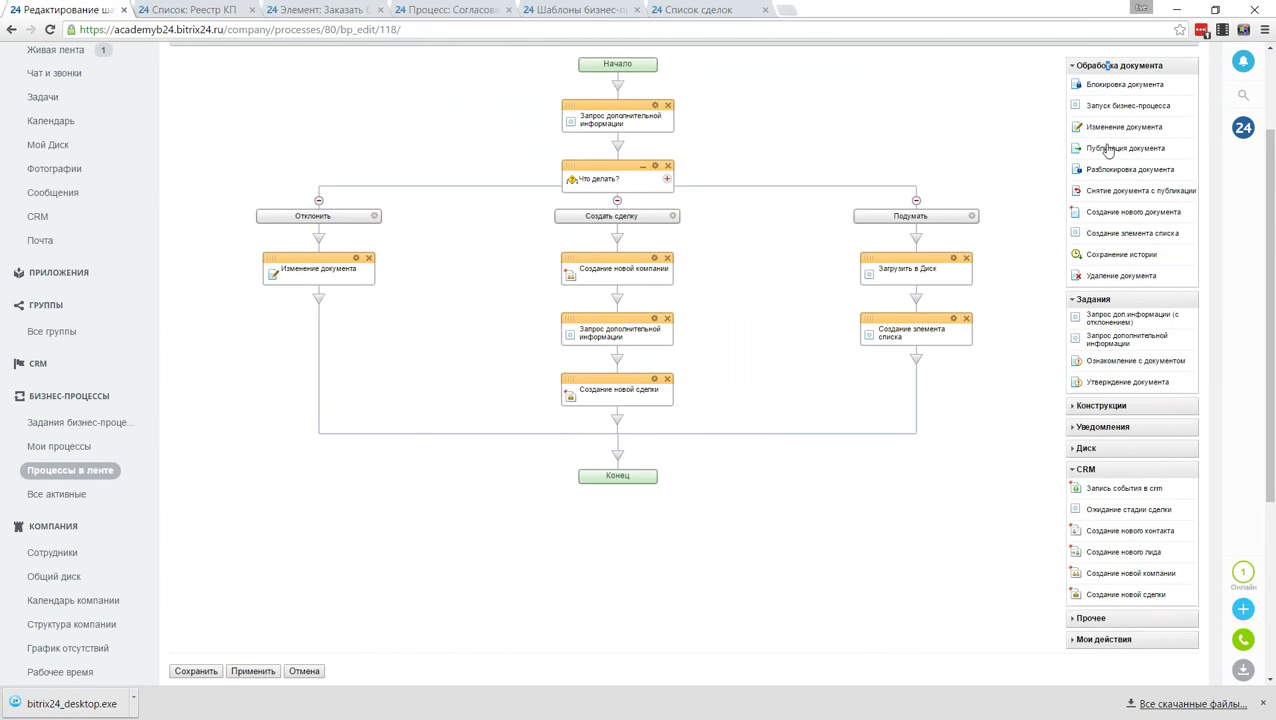
drag(1101, 133, 625, 428)
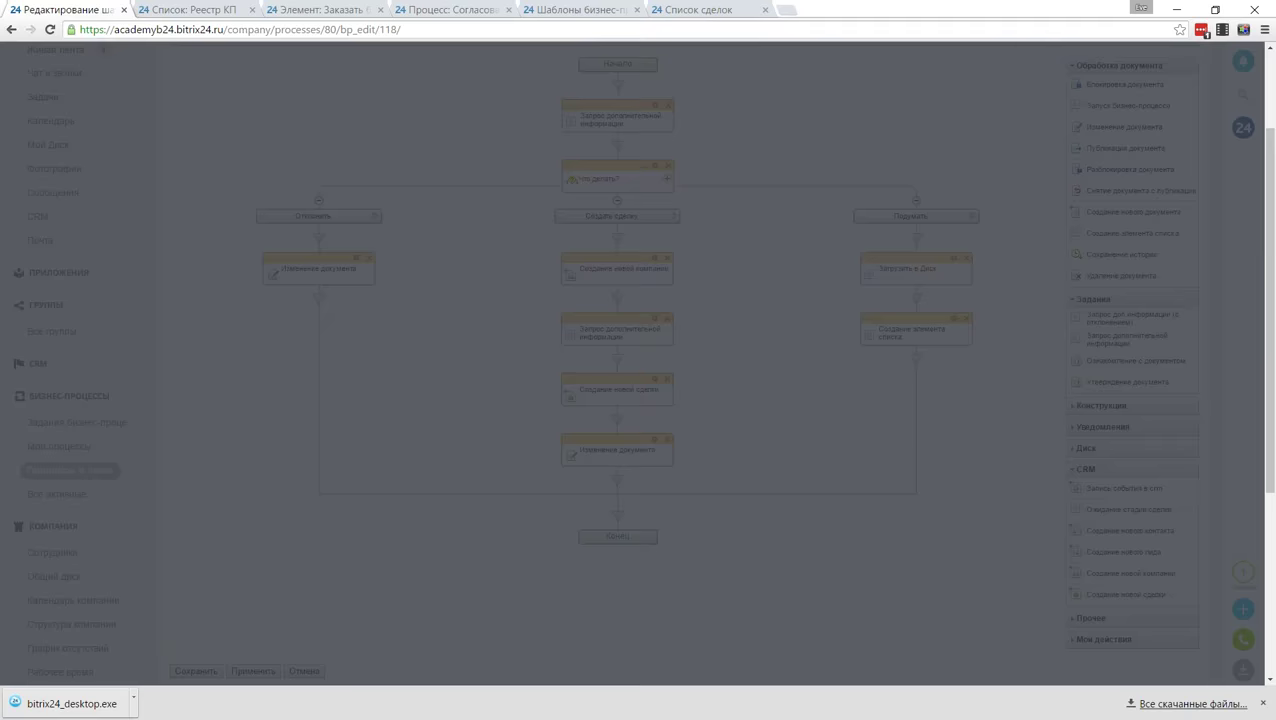
click(490, 320)
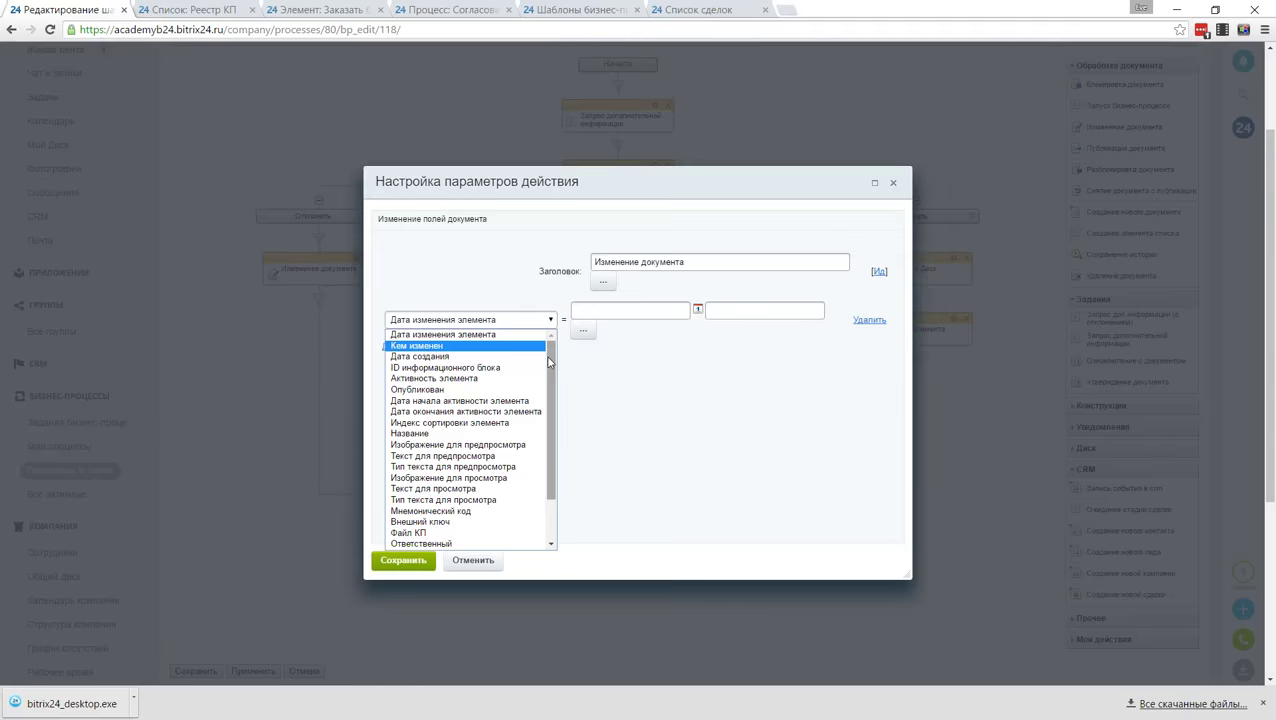
scroll(484, 500, down, 3)
click(464, 541)
click(628, 311)
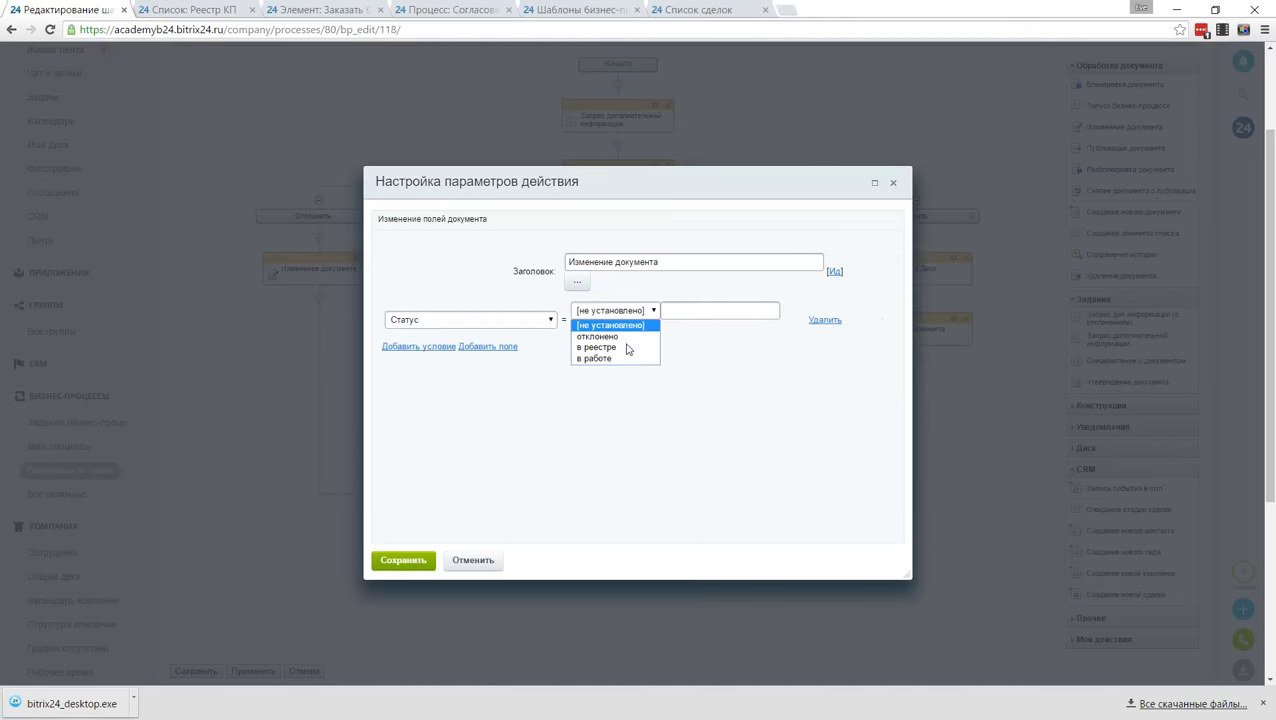
click(624, 359)
click(403, 560)
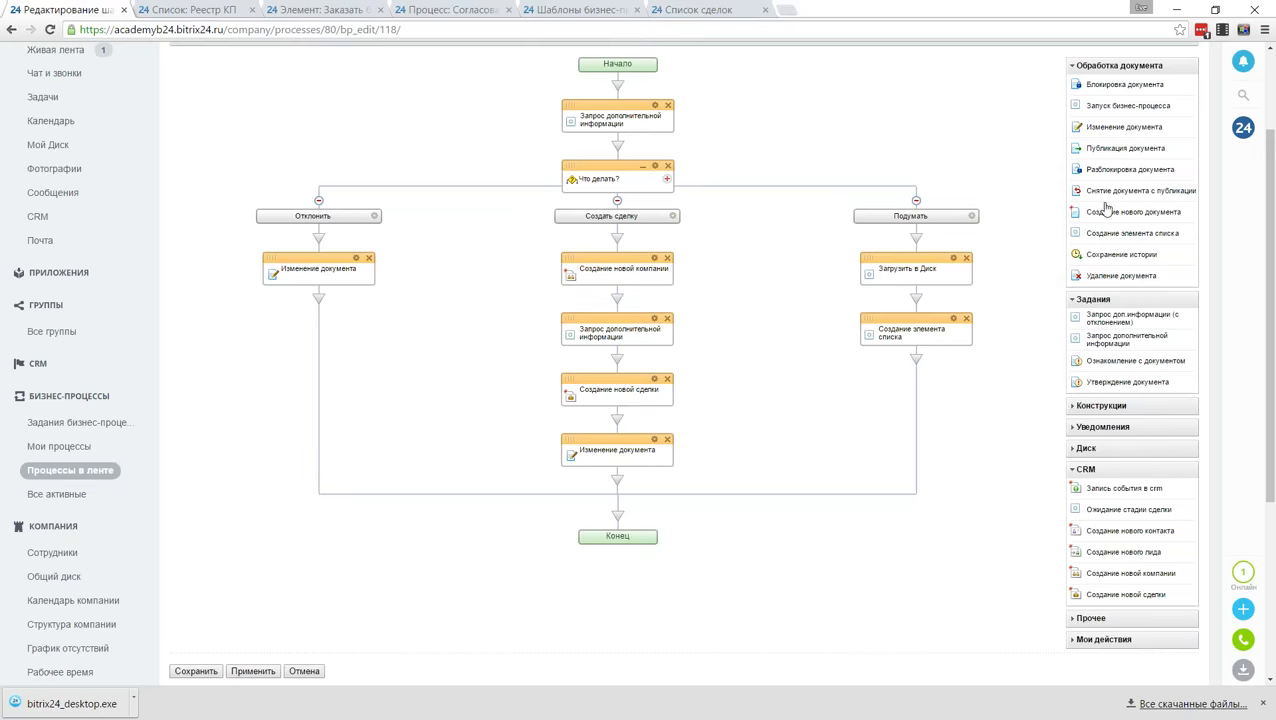
Step: Add an Изменение документа step in the Подумать branch setting Статус to в реестре
drag(1122, 127, 922, 370)
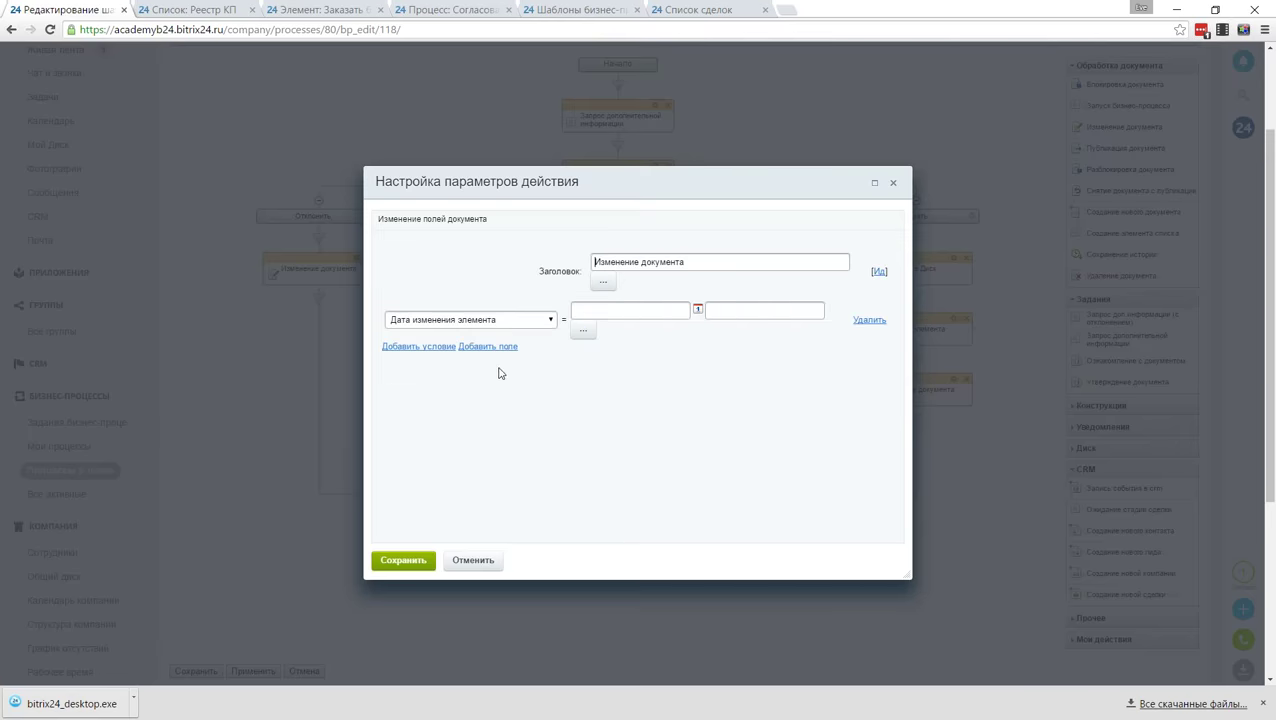
click(470, 319)
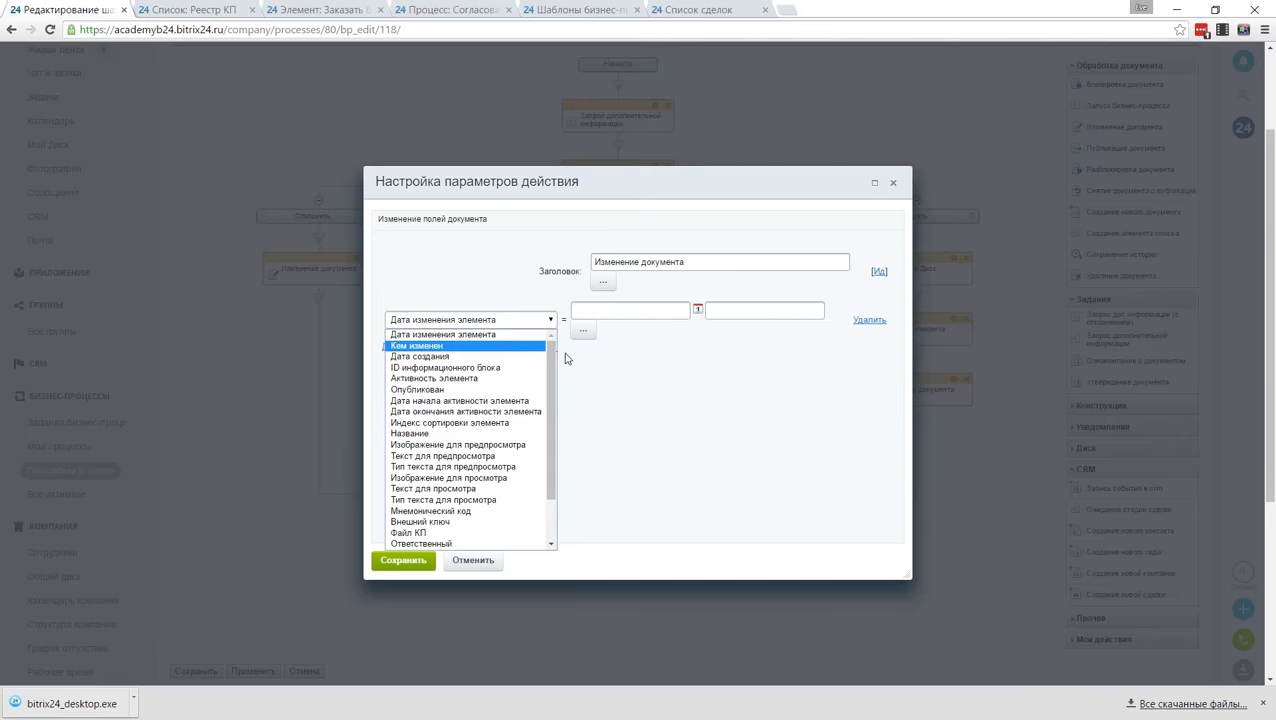
scroll(518, 545, down, 3)
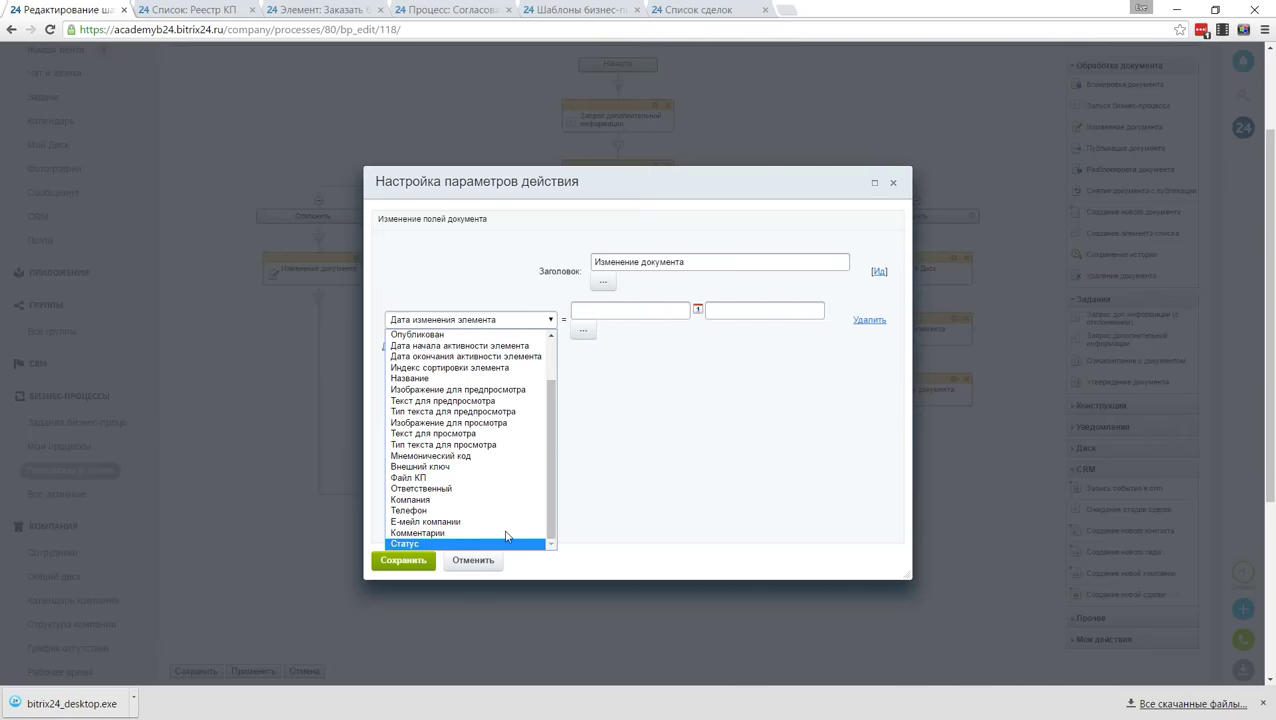
click(507, 537)
click(614, 310)
click(625, 347)
click(403, 560)
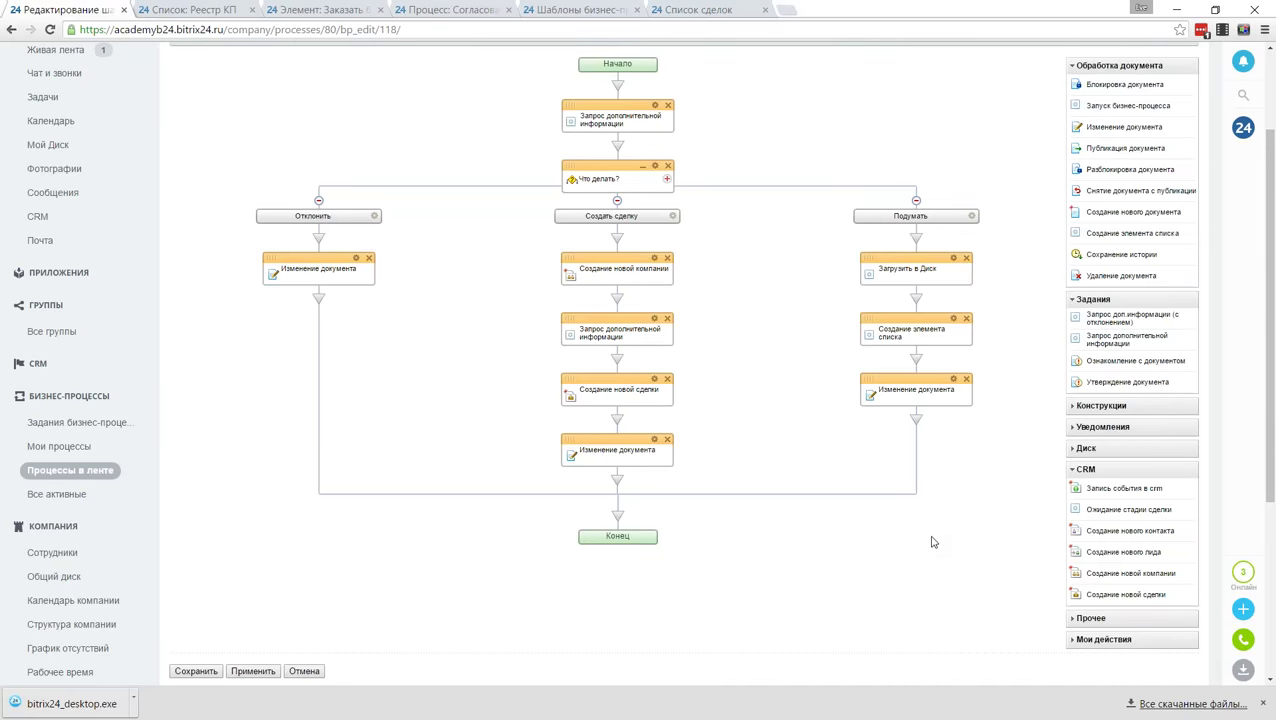
Step: Save the template and start a new Согласование КП process post in the activity stream
scroll(932, 545, down, 2)
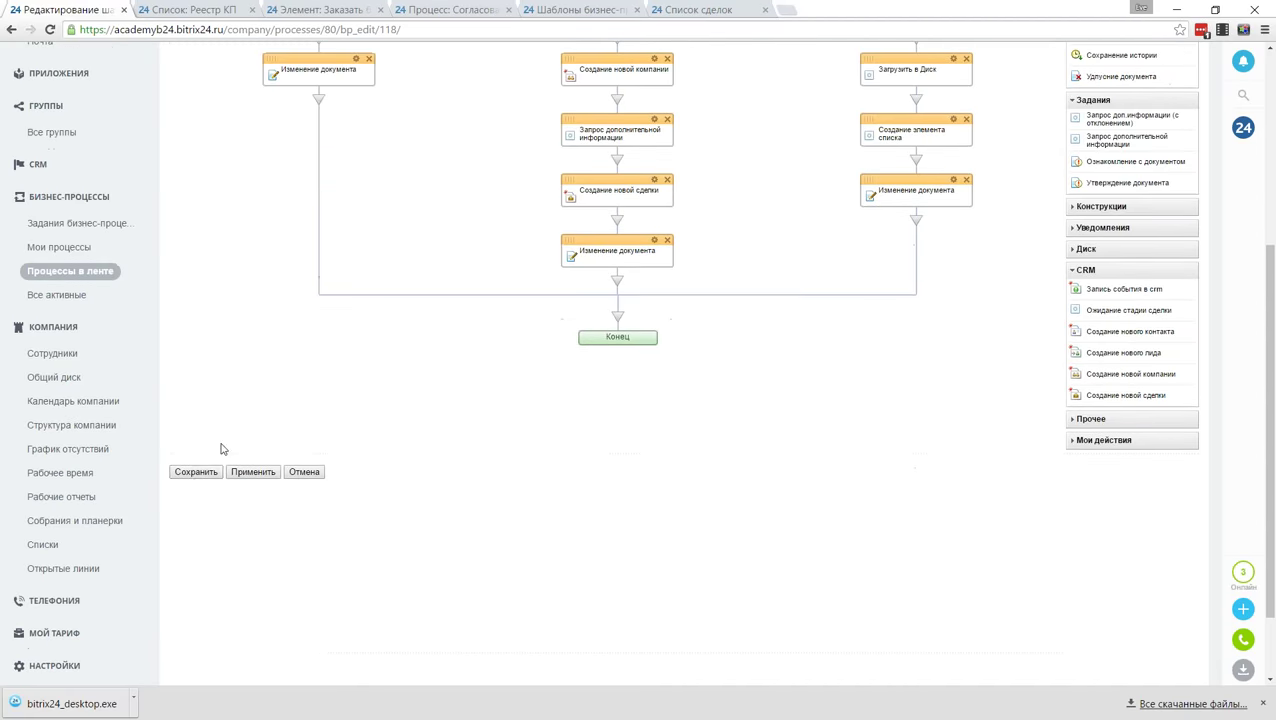
click(196, 472)
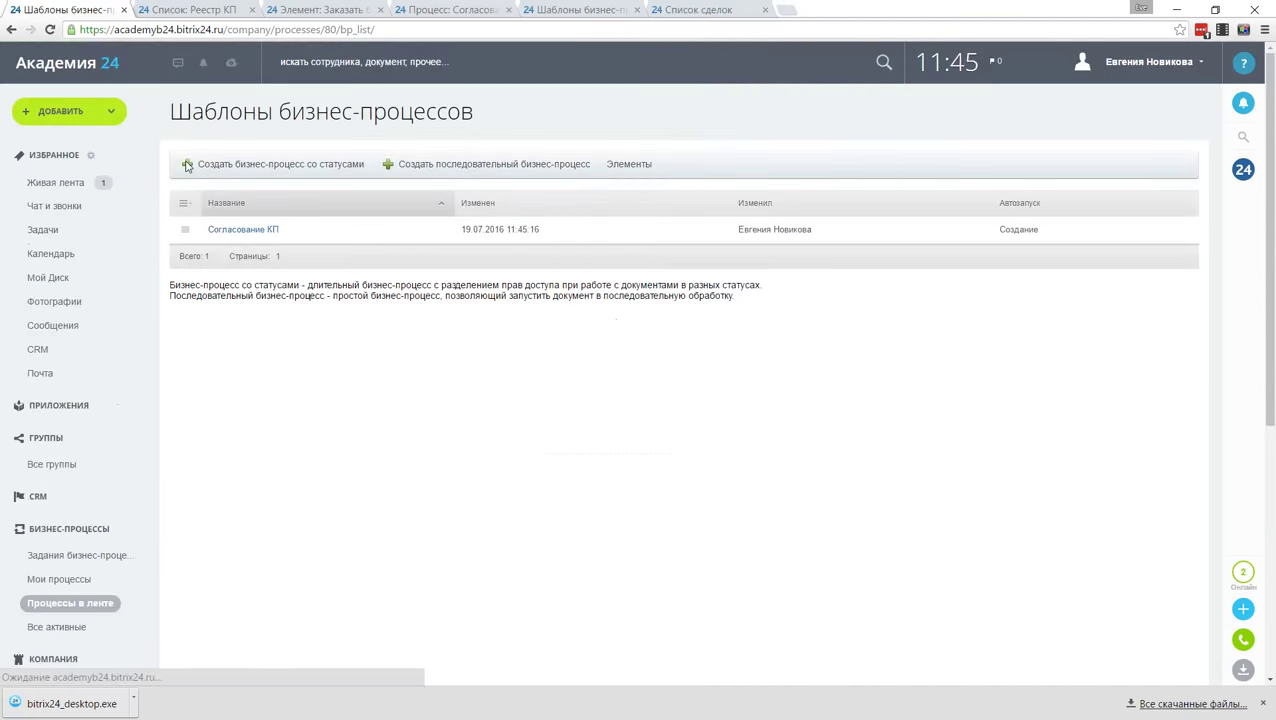
click(55, 182)
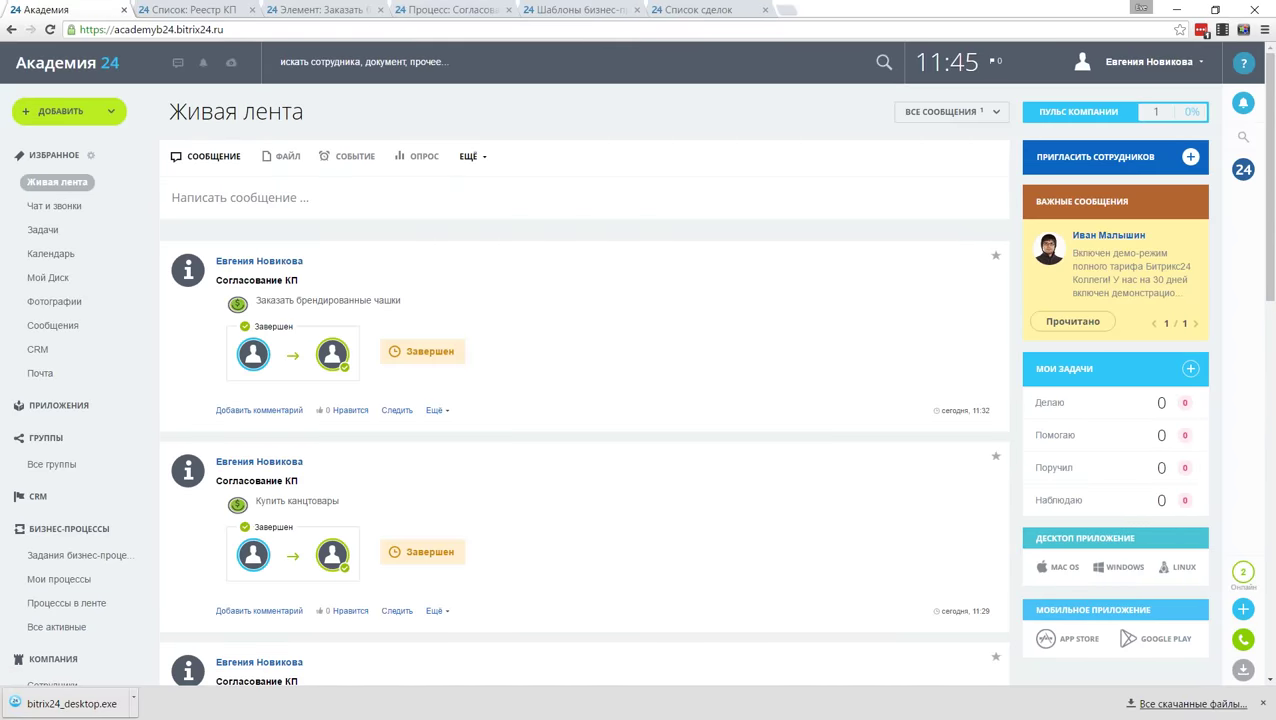
click(470, 156)
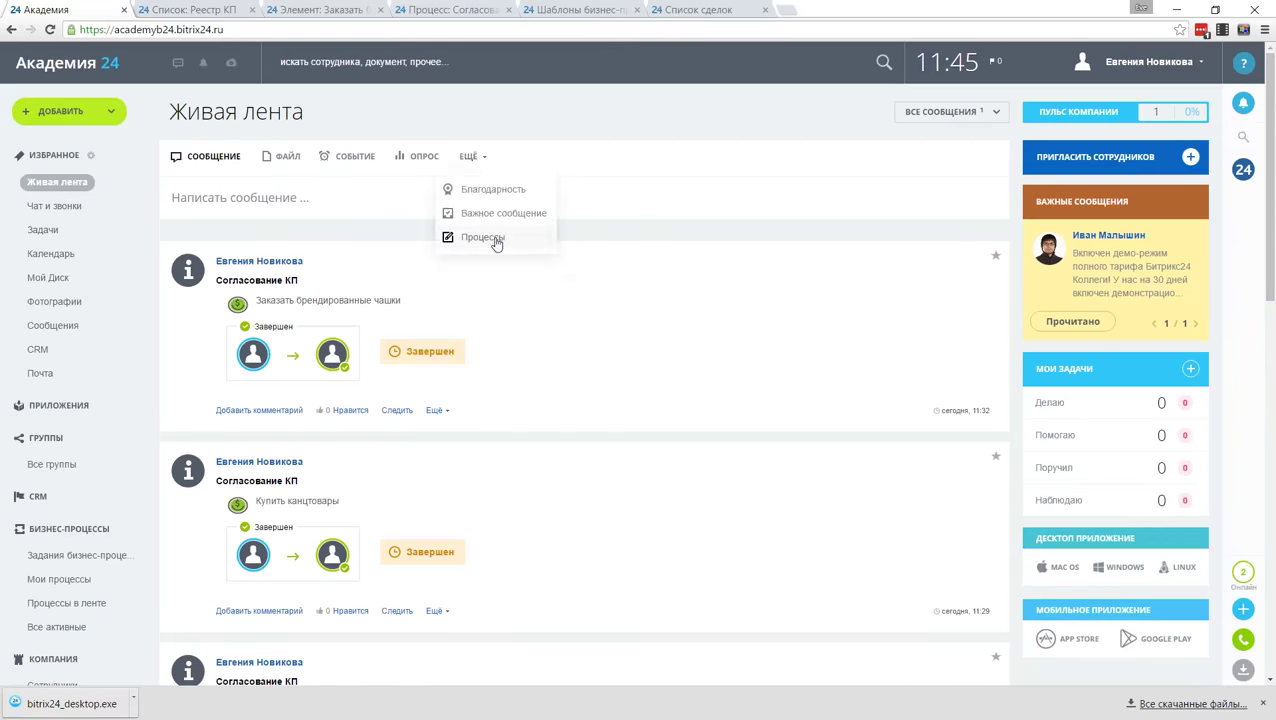
click(498, 239)
click(629, 250)
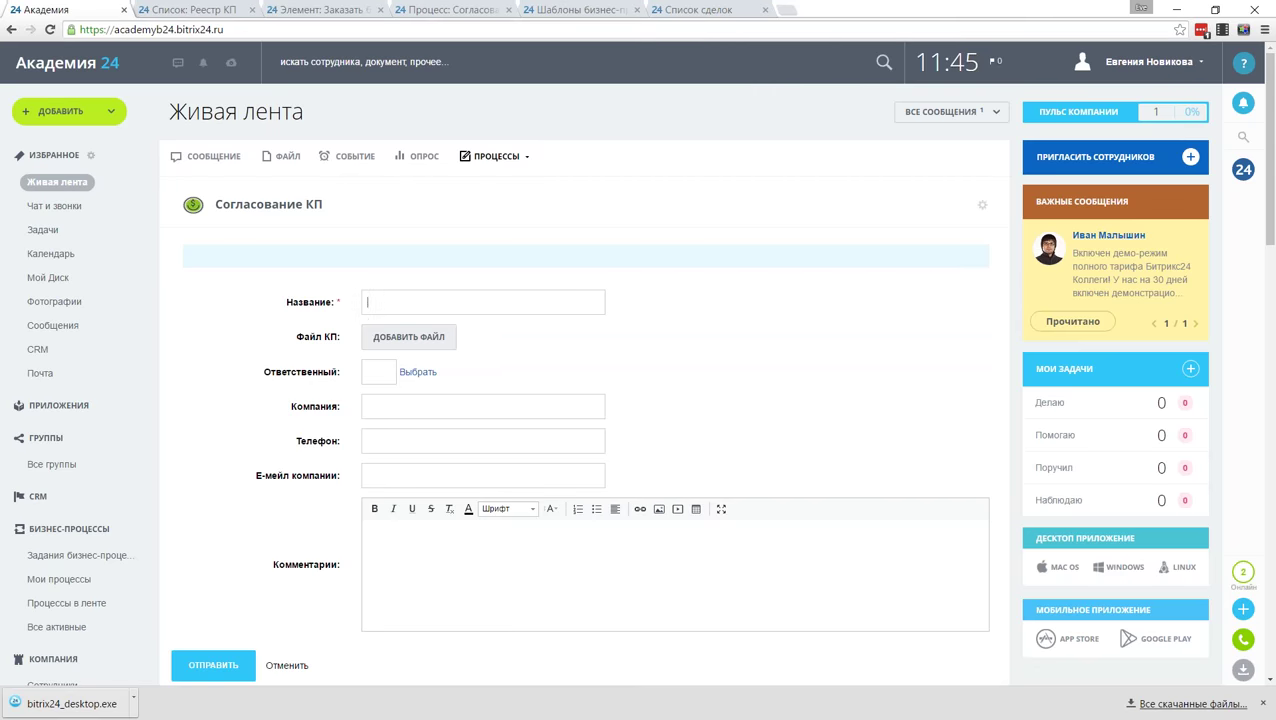
Step: Title the proposal 'Курьерская служба', attach vitrazh_Seminars.pdf and assign the responsible employee
text(Rehmthcrfz cke;,f)
key(ctrl+a)
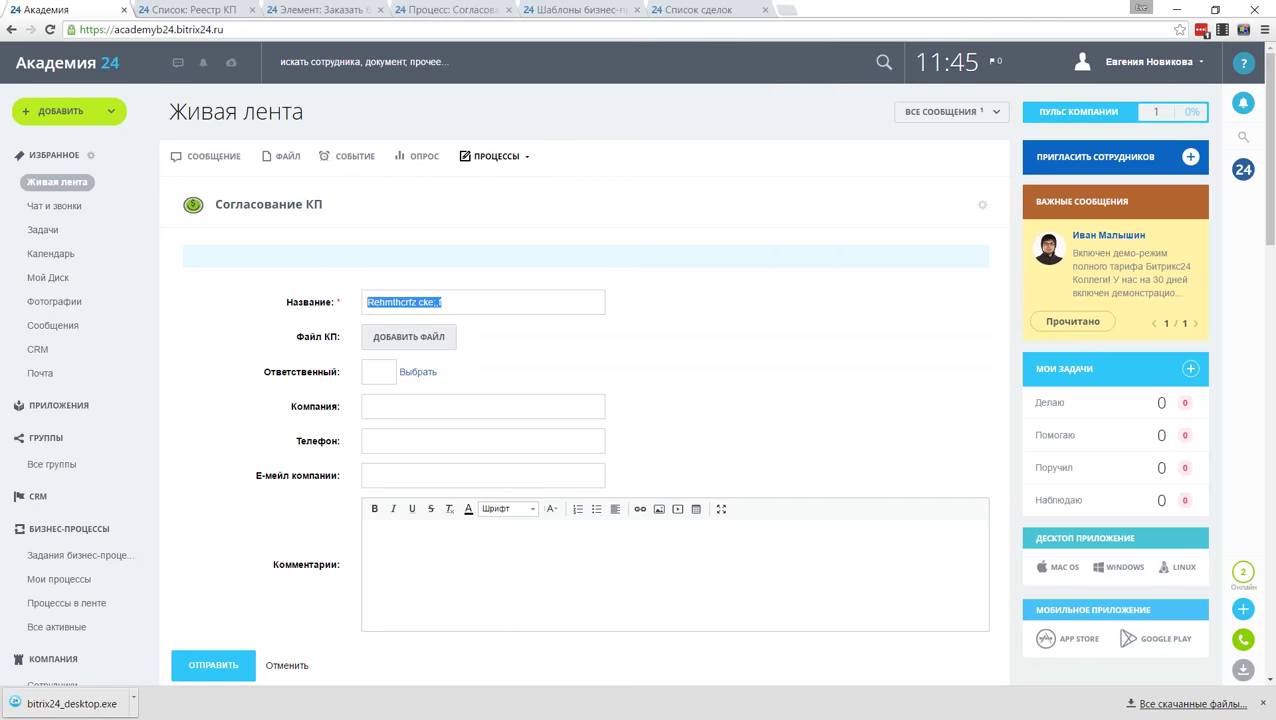
text(Курьерс)
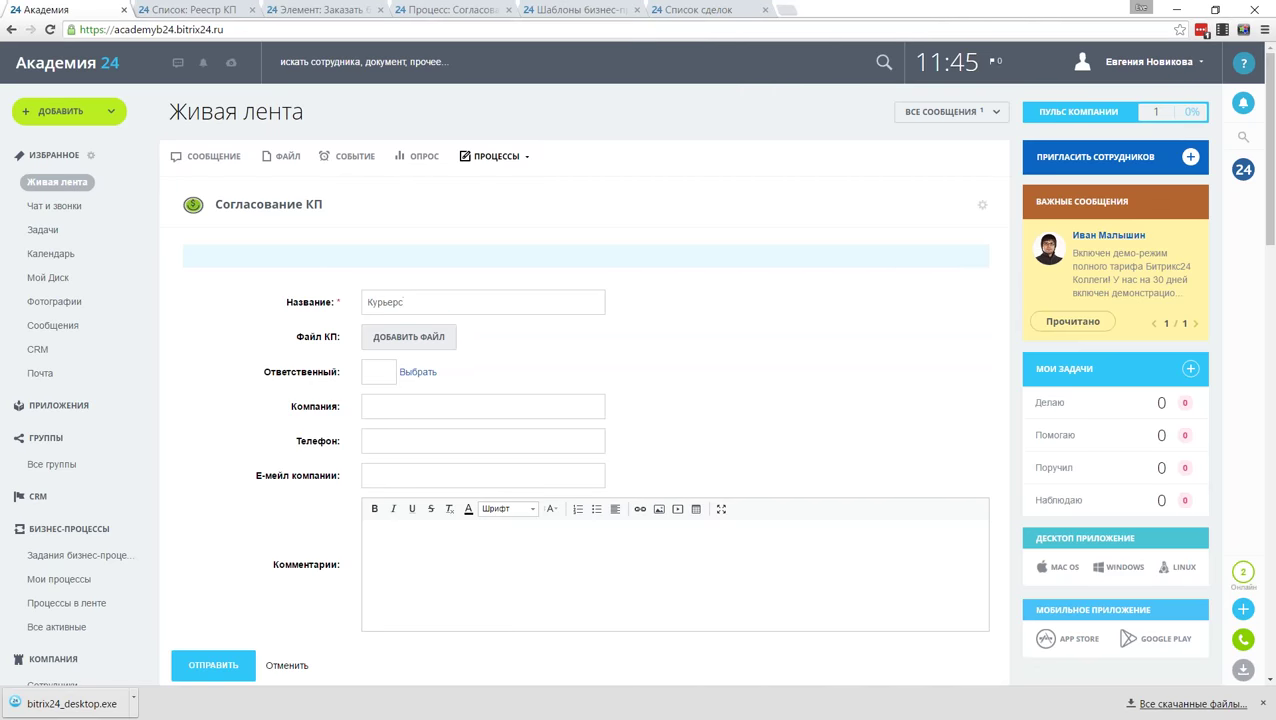
text(кая служба)
click(433, 338)
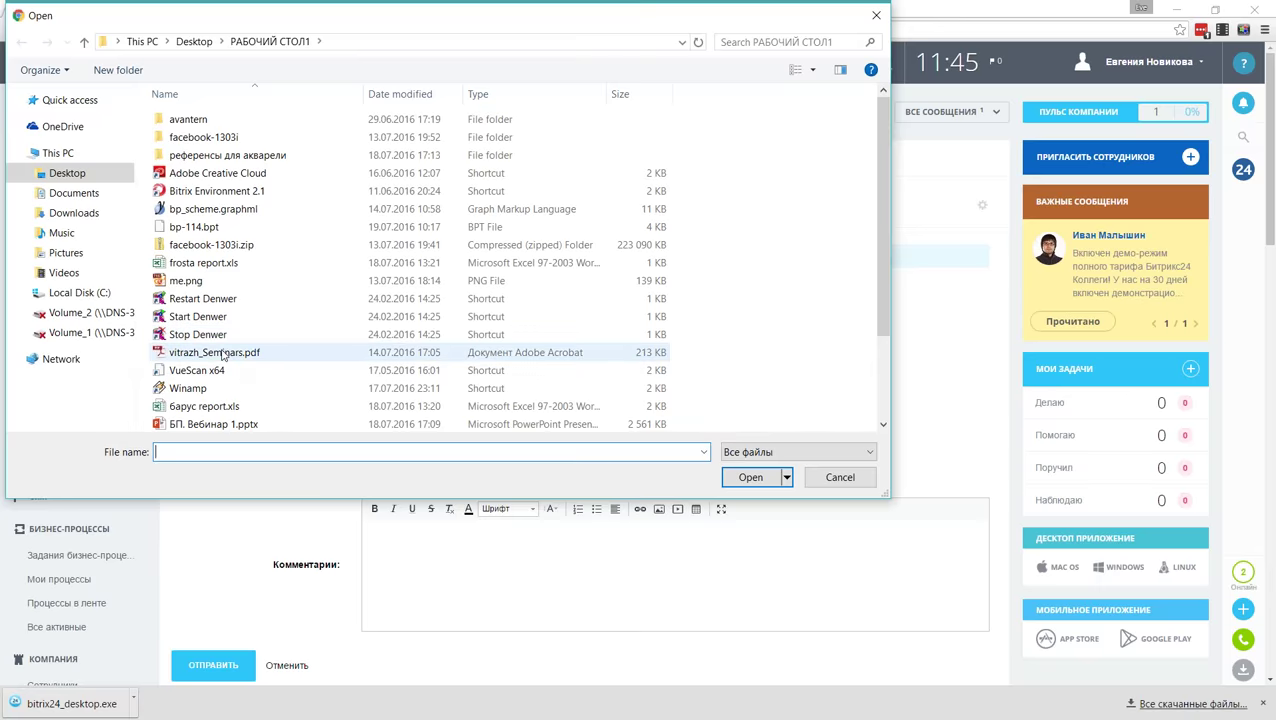
double_click(200, 351)
click(419, 372)
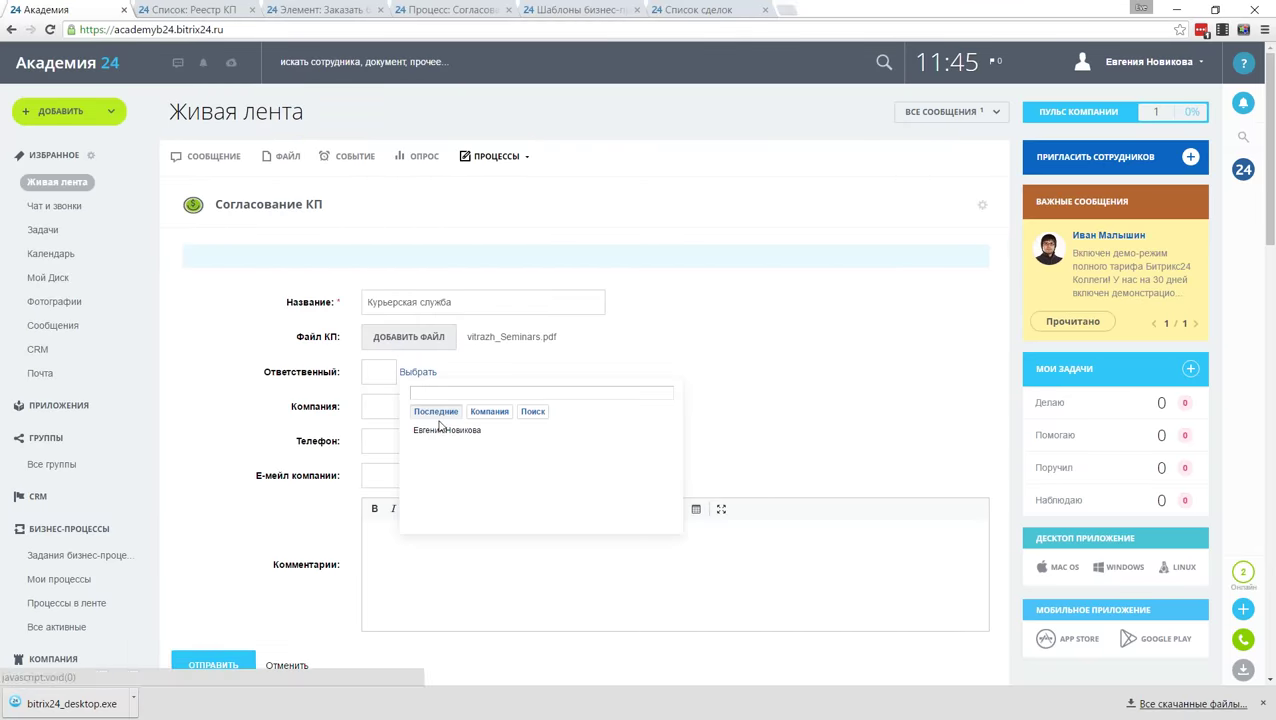
click(446, 430)
click(850, 428)
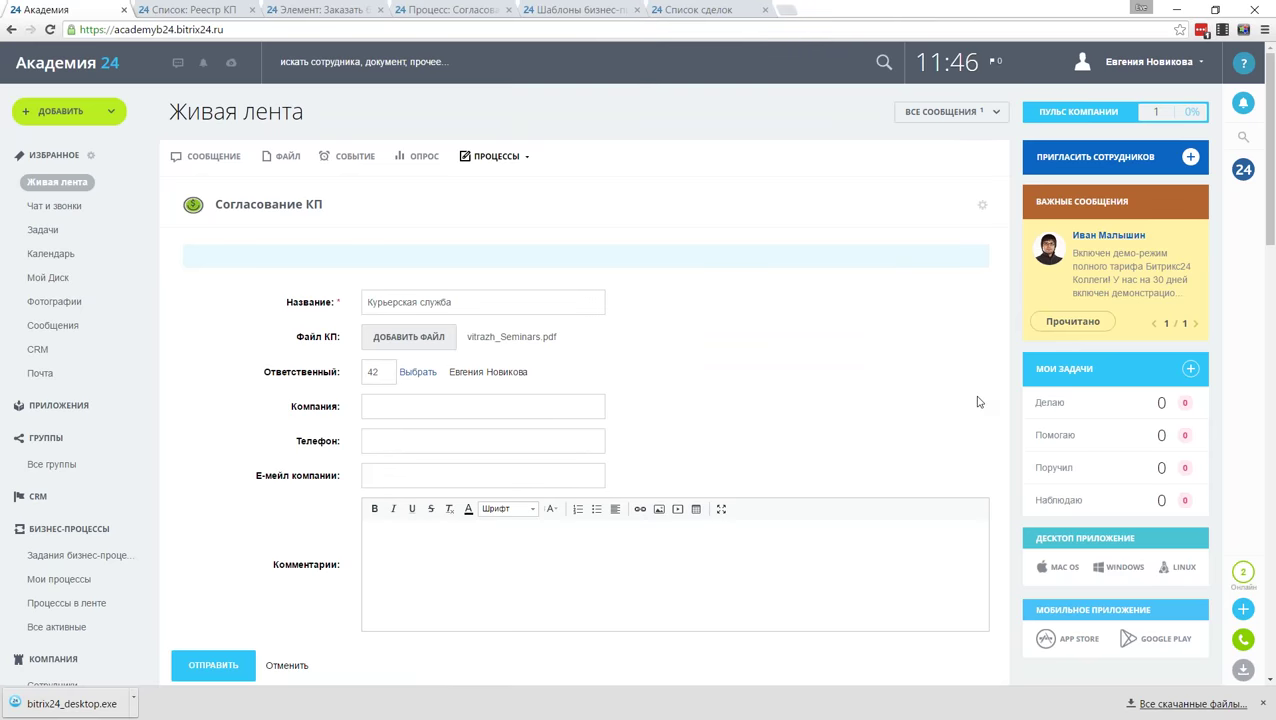
Step: Enter company Меркурий, its phone and e-mail, comment 'Заменить нашего курьера', and submit
text(Меркурий)
click(587, 442)
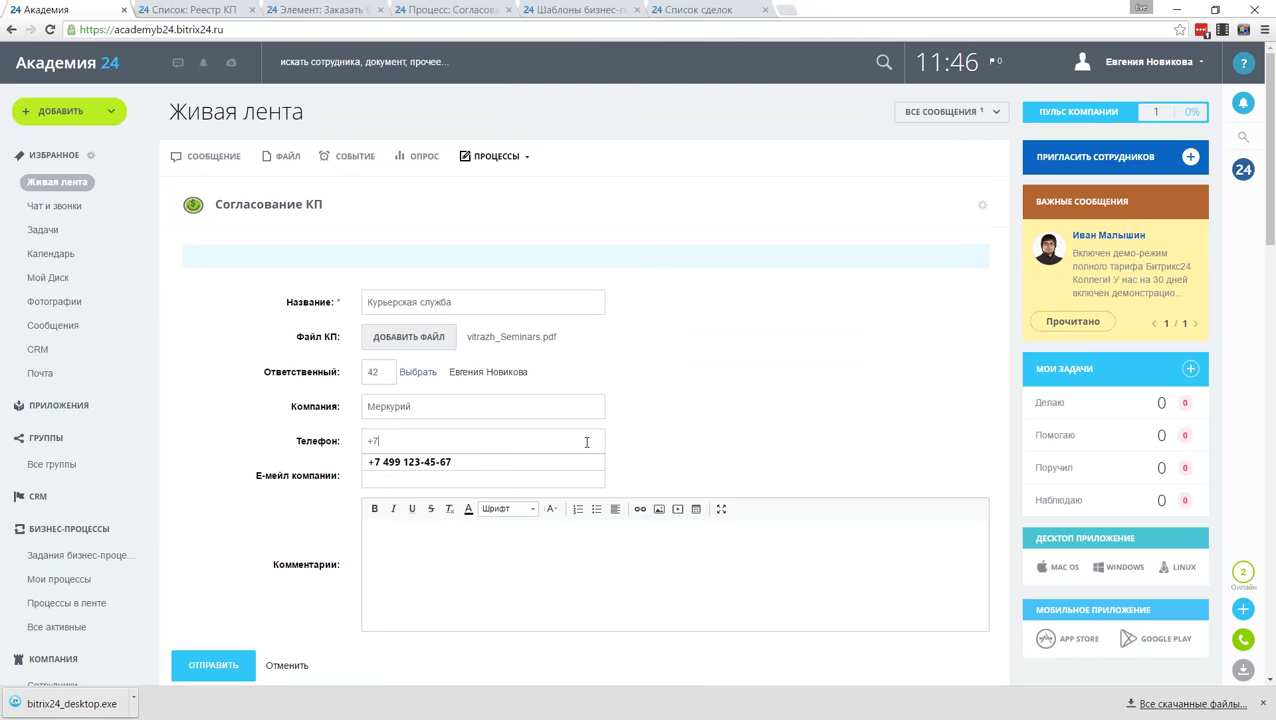
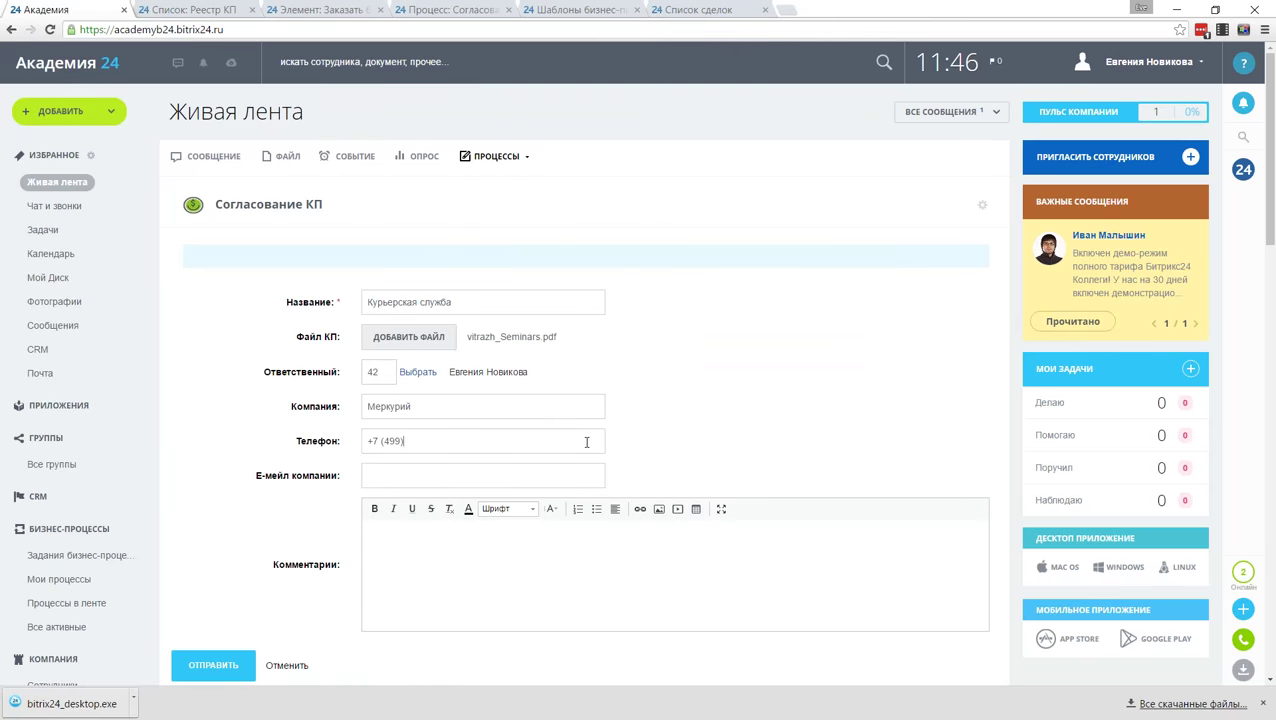
click(463, 478)
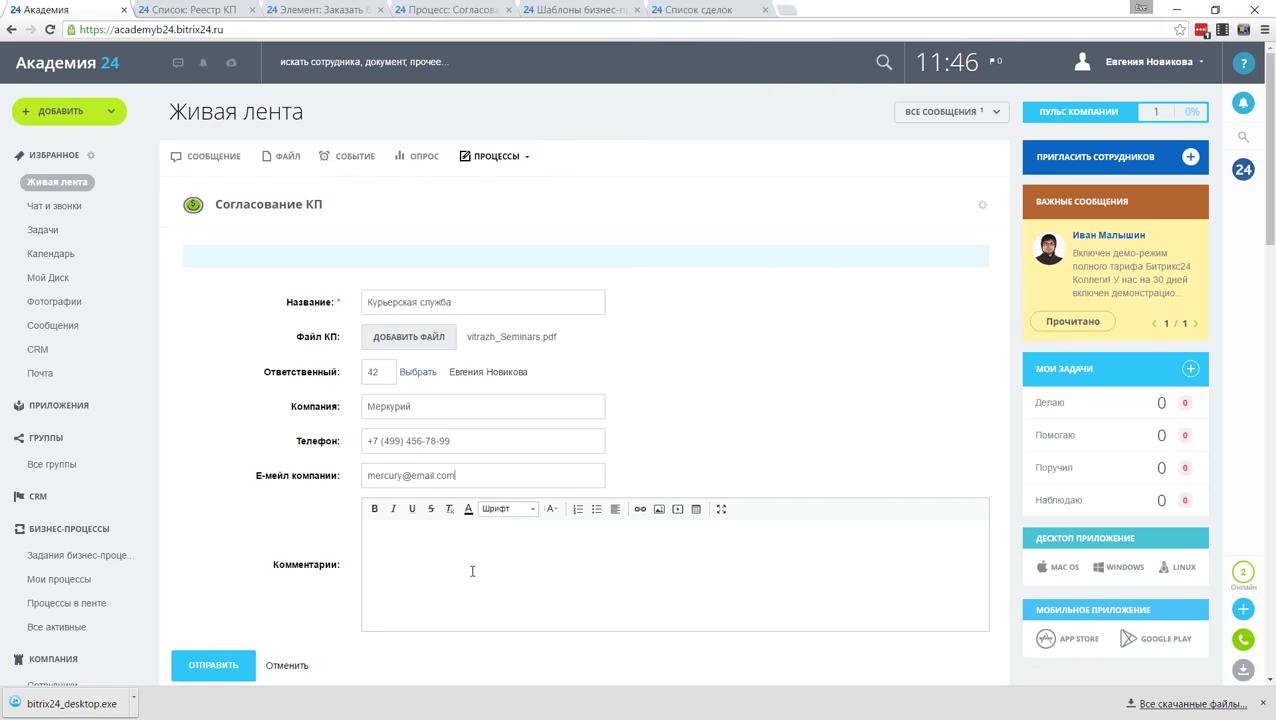
click(472, 571)
text(p)
key(BackSpace)
text(Заменить нашего курьера)
click(213, 668)
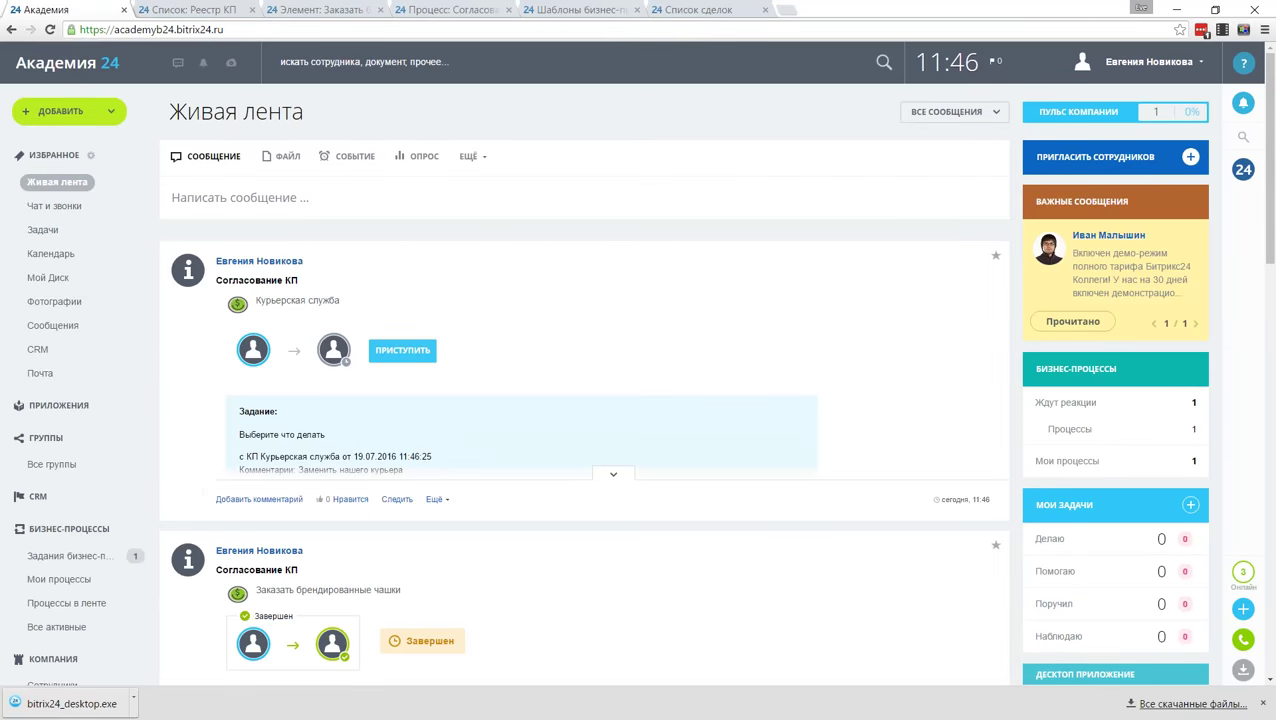
Step: Expand the proposal's task and comment 'А чем старый не устраивает?' on the post
click(612, 474)
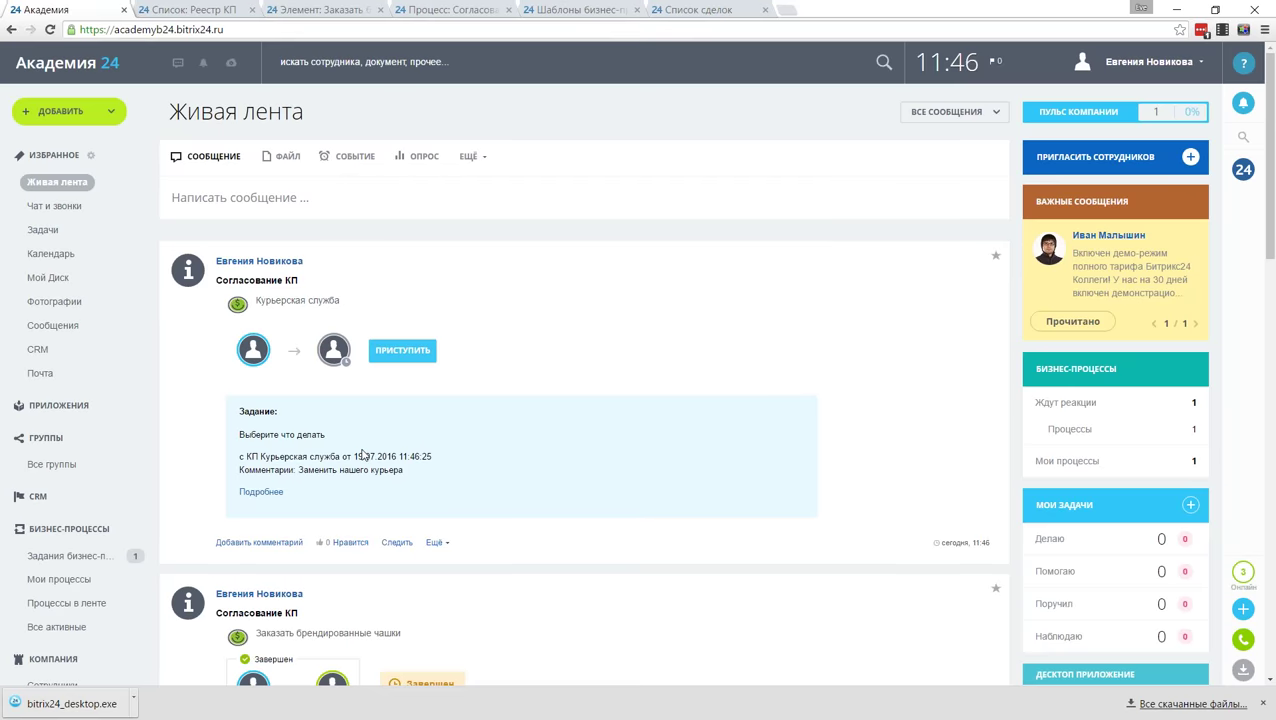
click(259, 542)
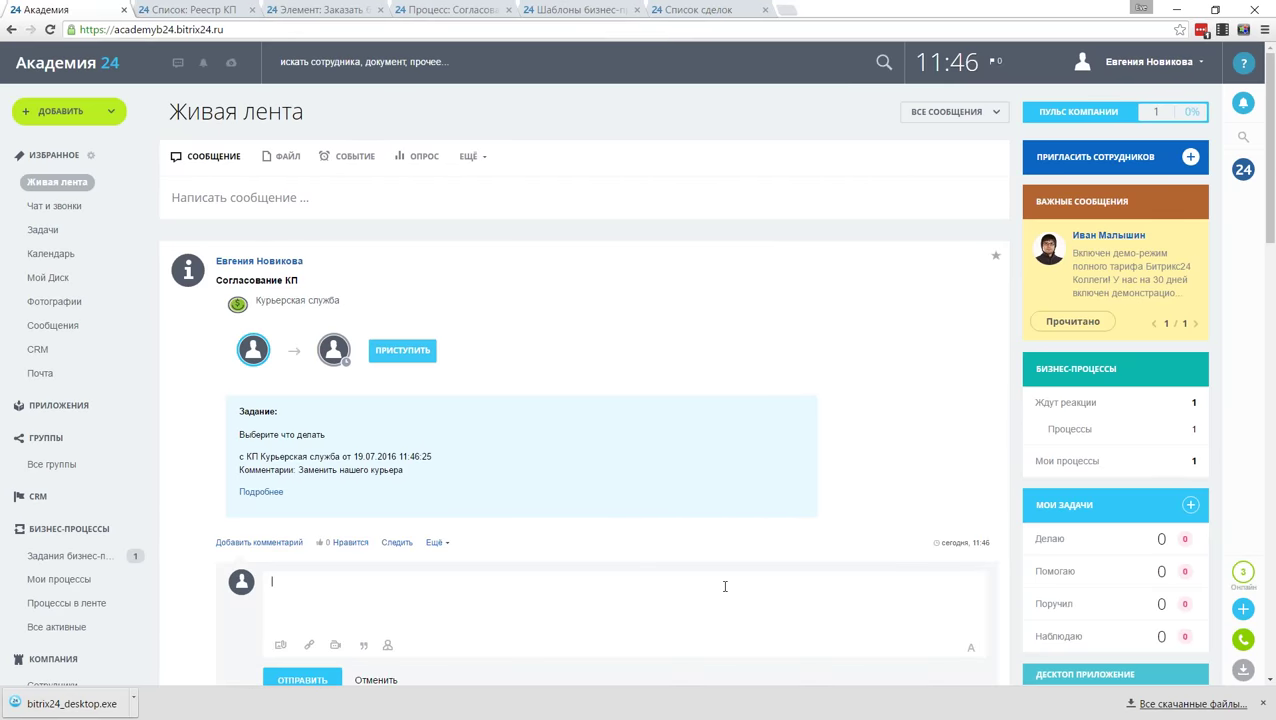
text(А чем старый не устраивает?)
click(318, 682)
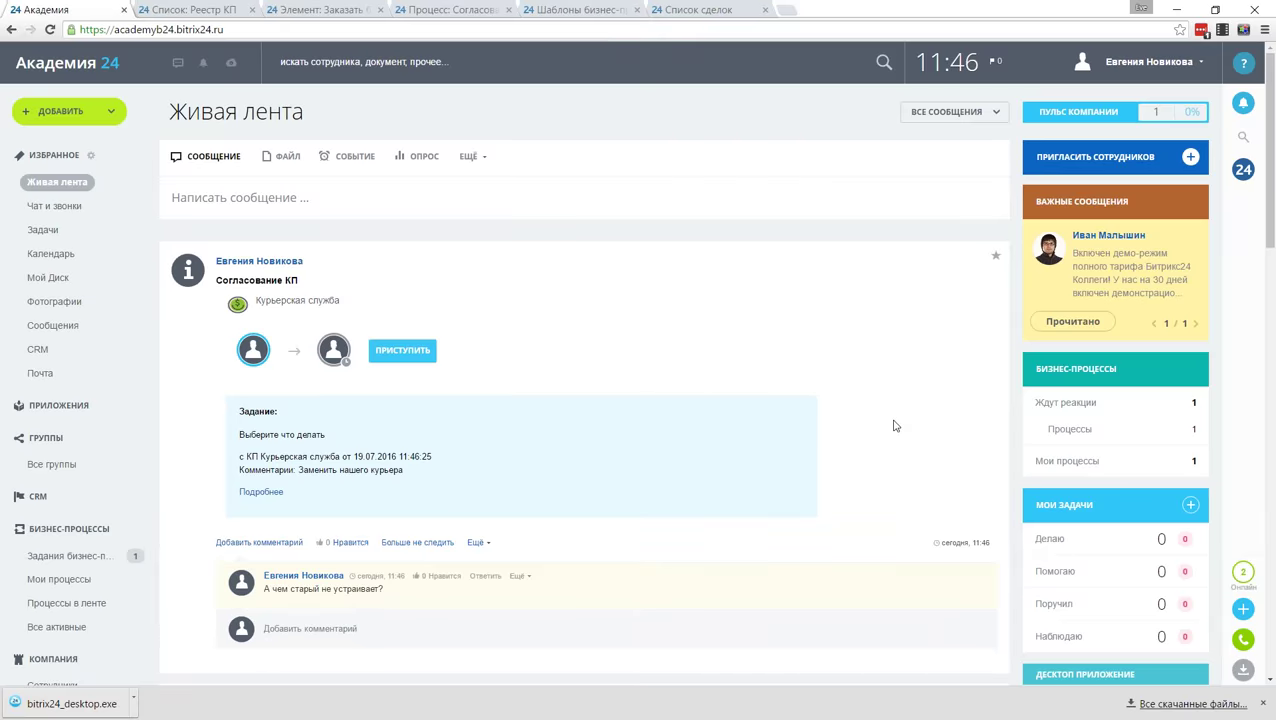
Step: Reply 'Слишком медленный' and start working on the proposal's task
scroll(797, 333, down, 1)
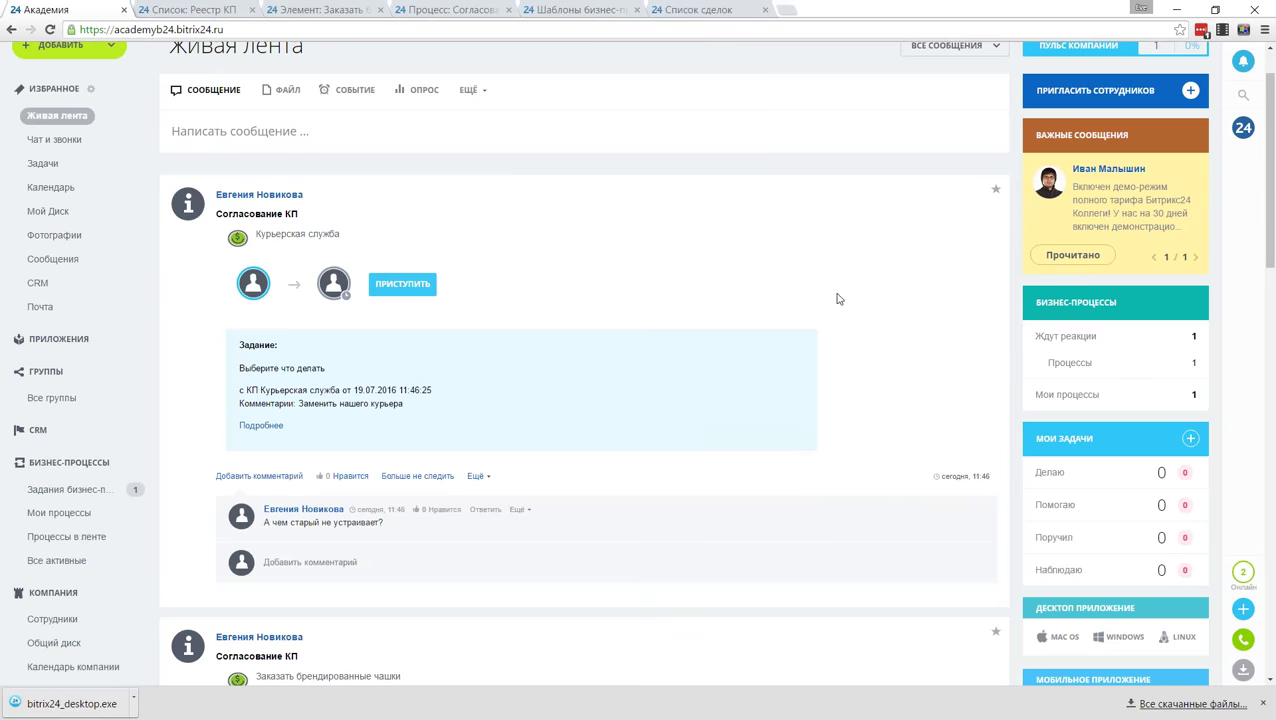
click(652, 540)
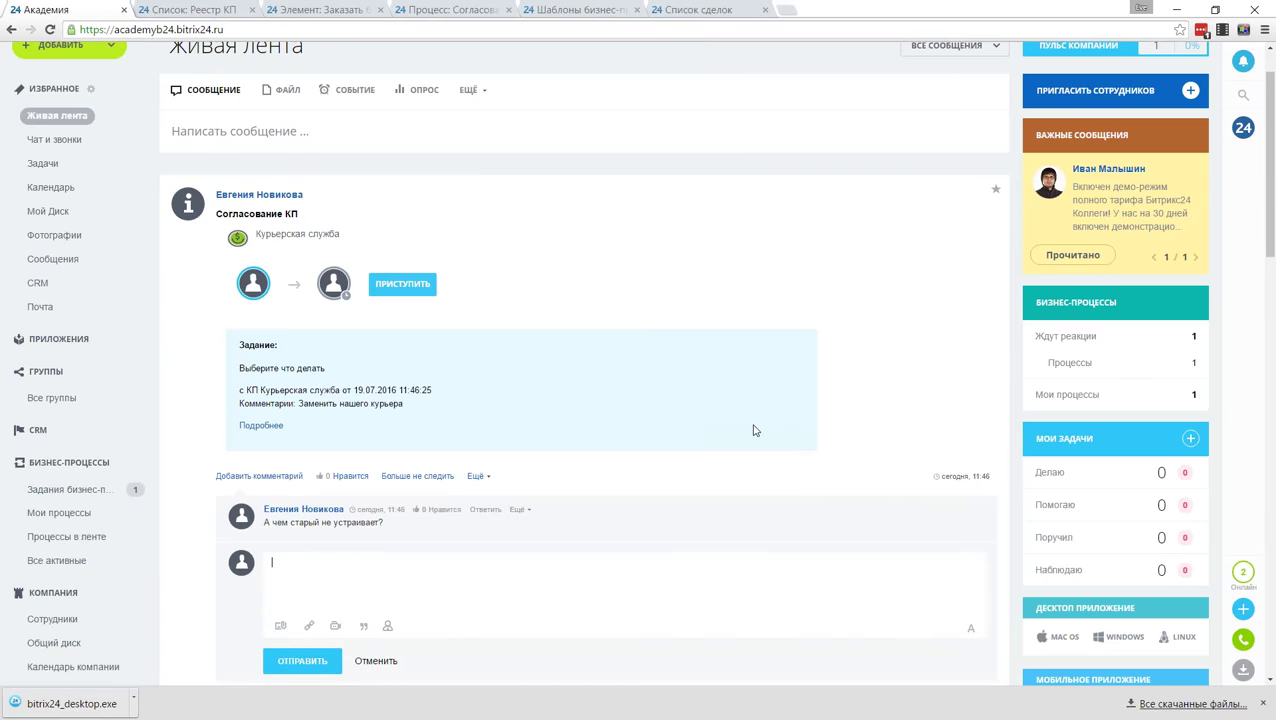
text(Слишком медленный)
click(302, 662)
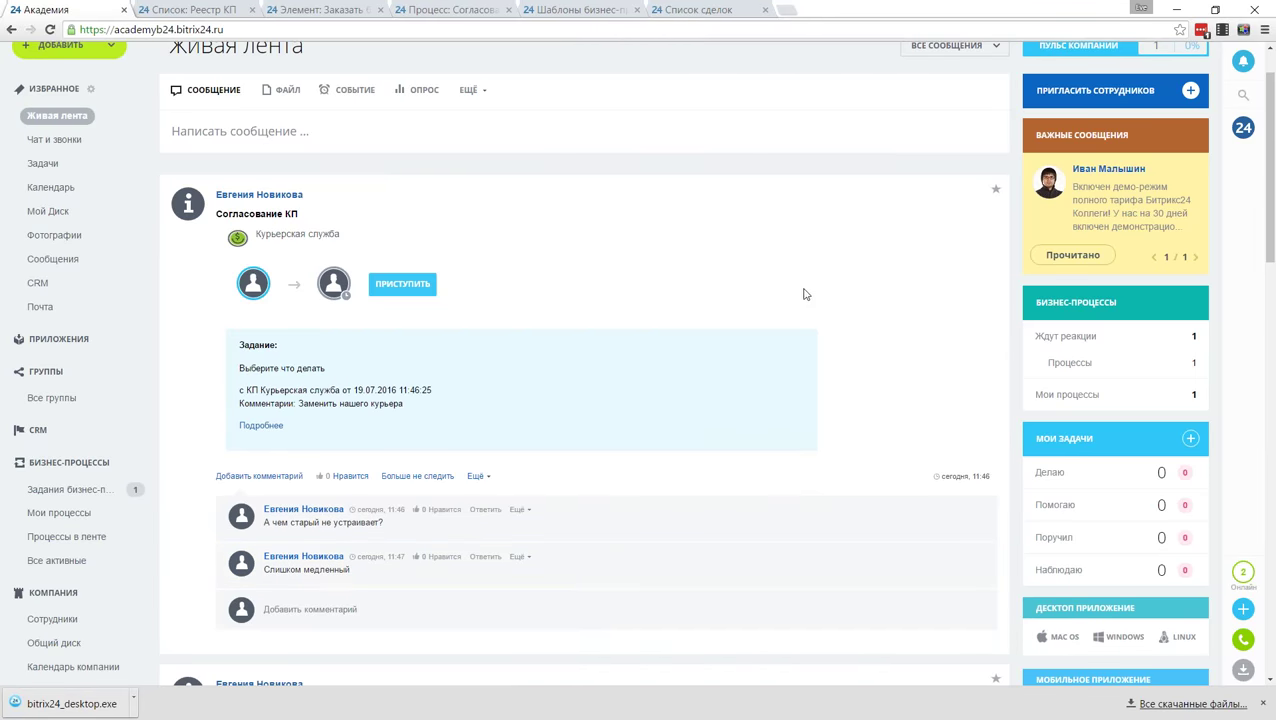
click(402, 284)
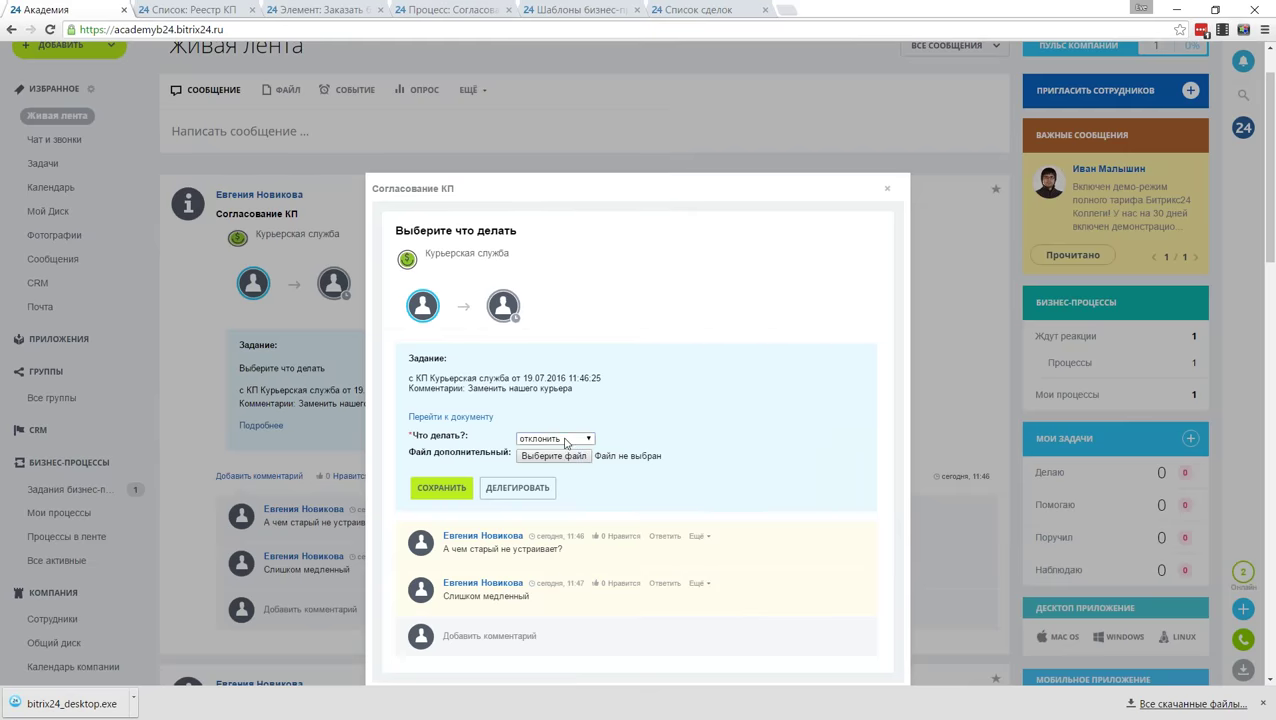
Step: Answer the proposal task with the decision 'создать сделку' and save it
click(555, 438)
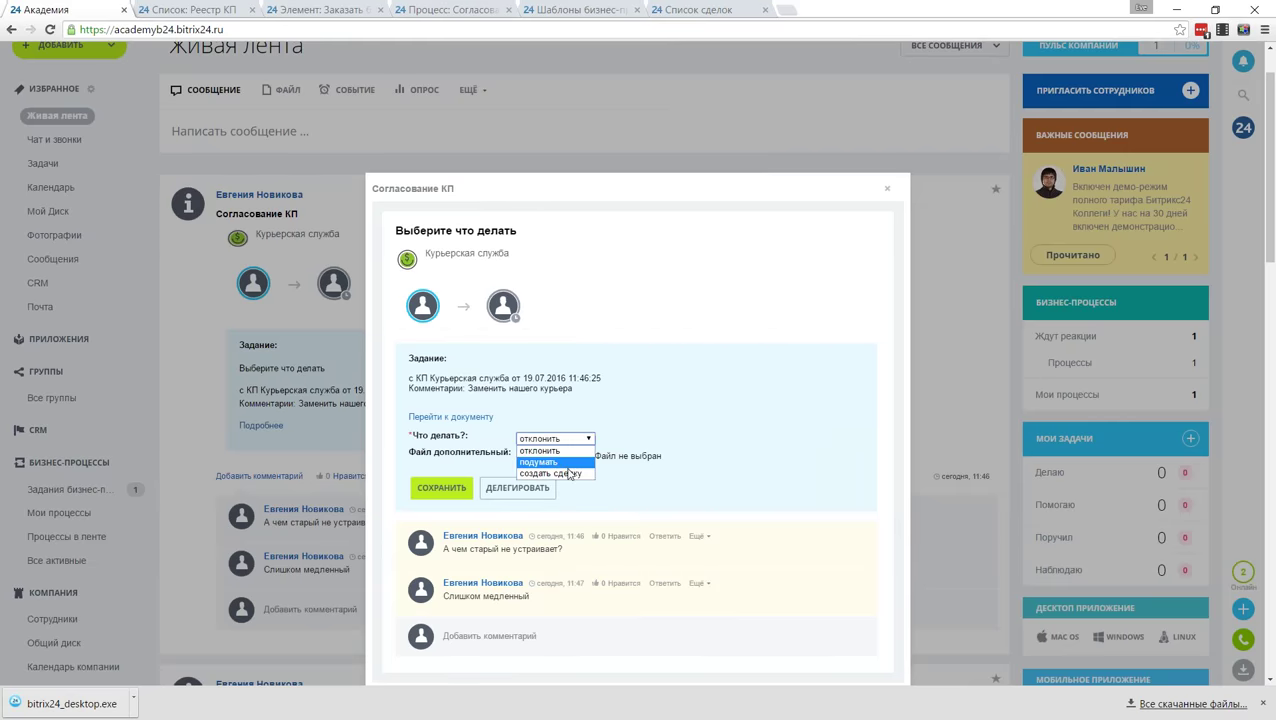
click(555, 472)
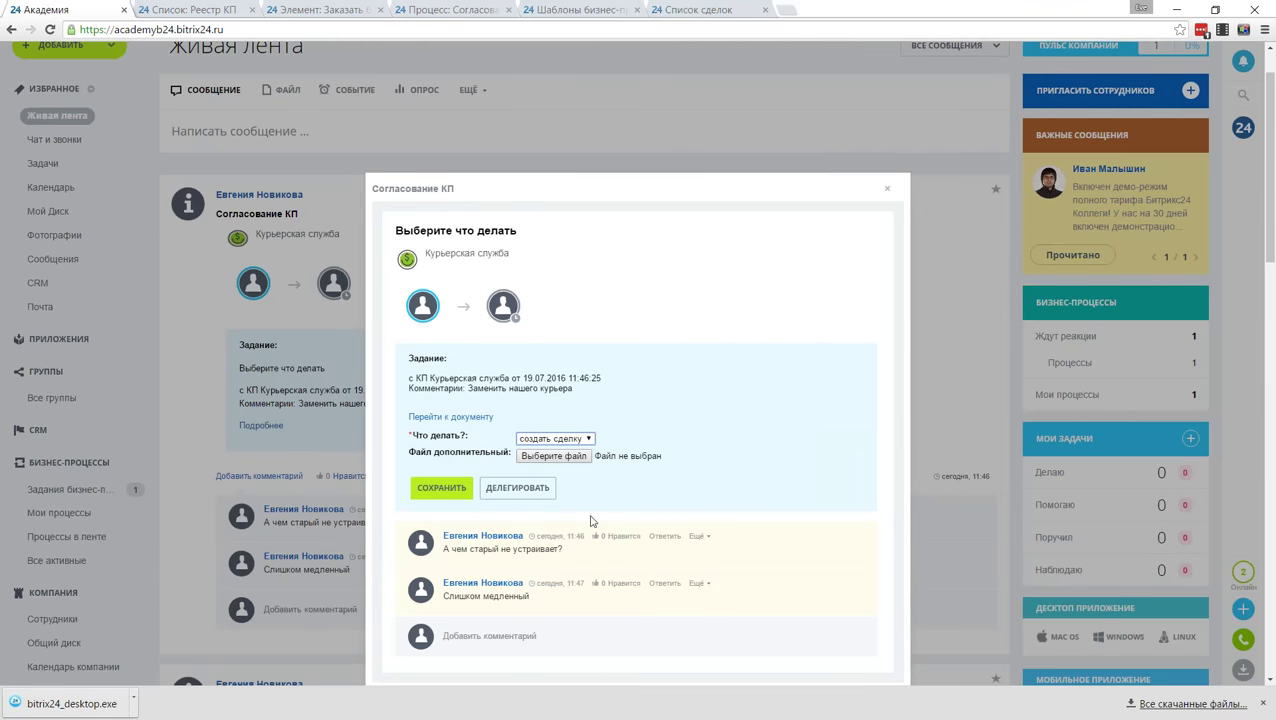
click(721, 629)
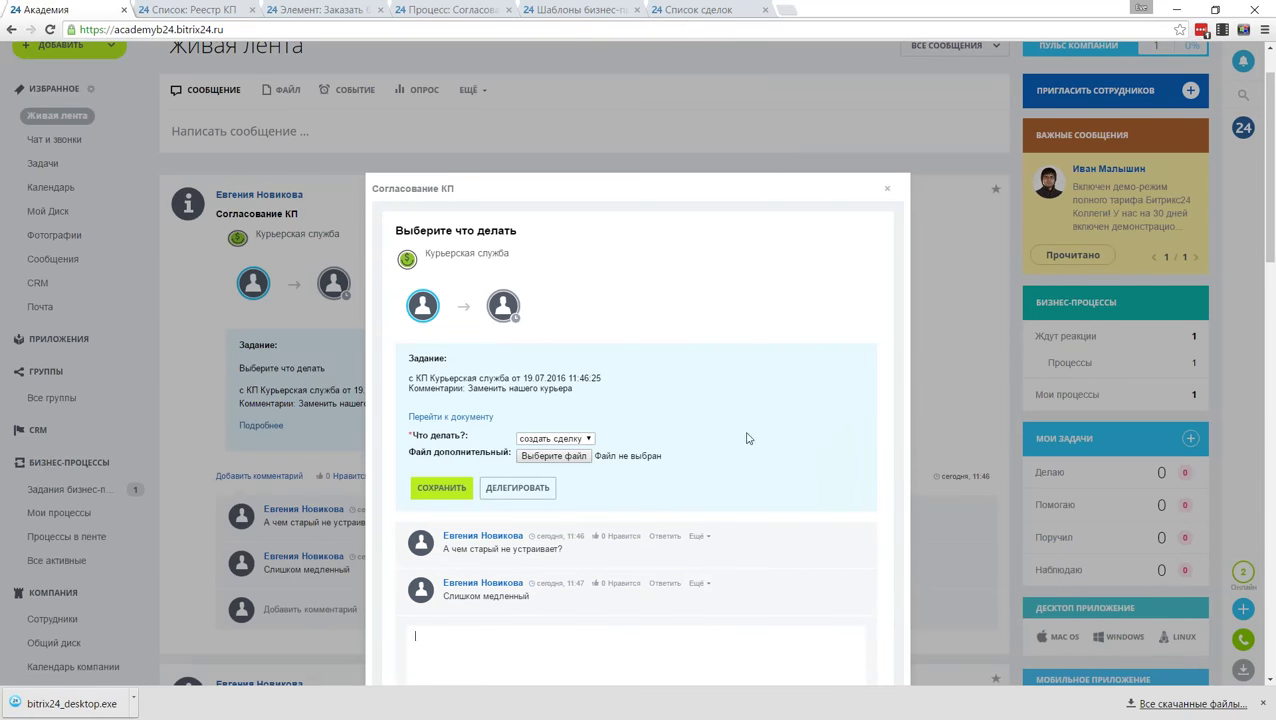
click(445, 491)
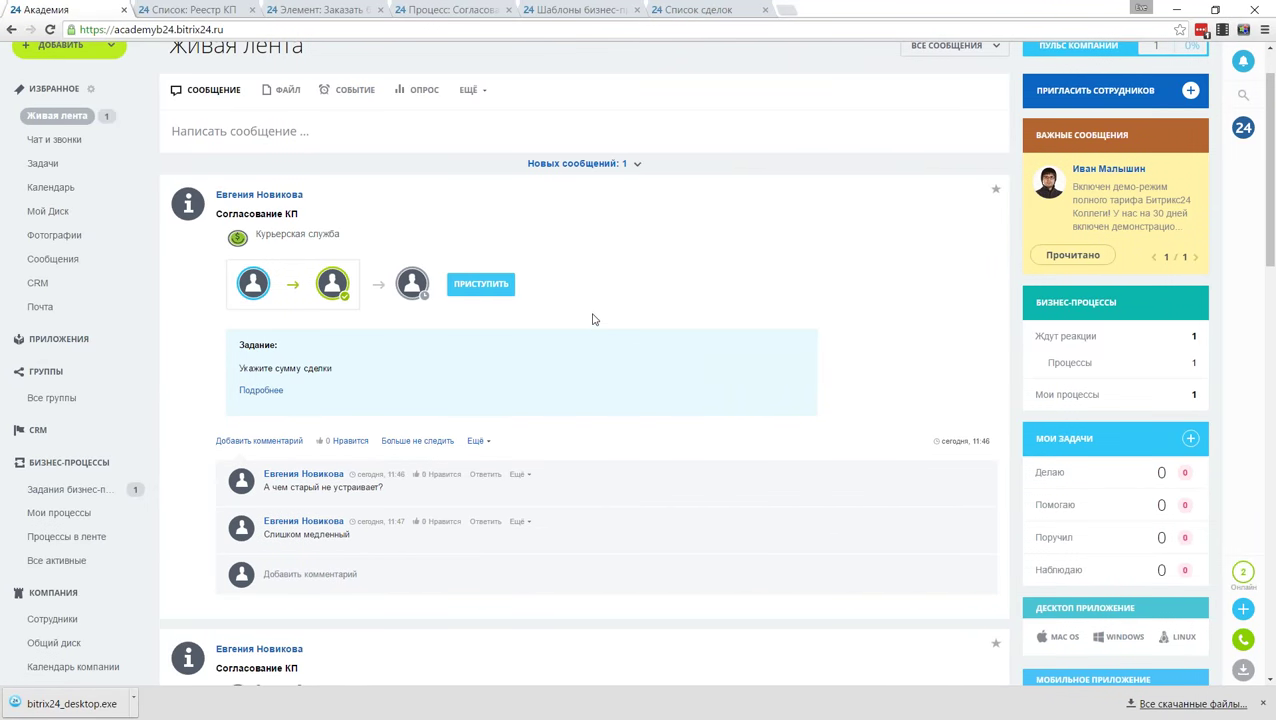
Step: Enter 20000 as the deal amount in the follow-up task and save it
click(481, 284)
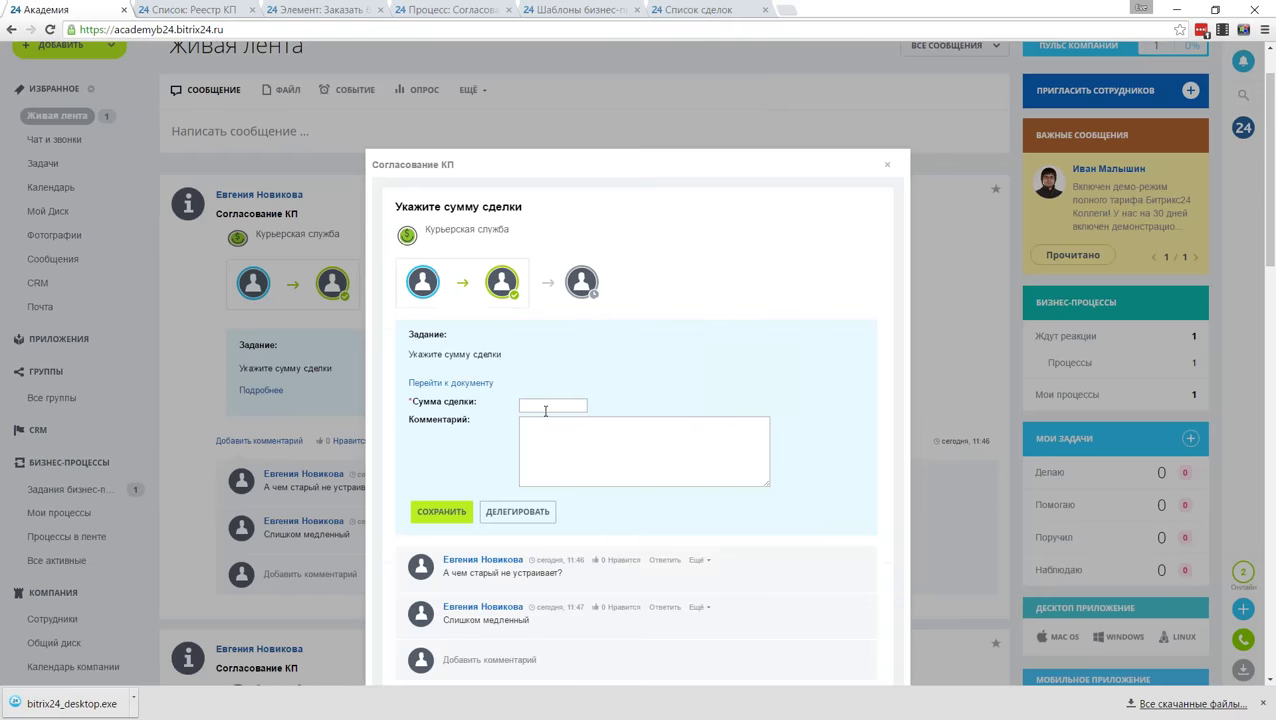
click(559, 404)
text(20000)
drag(590, 416, 663, 447)
click(785, 476)
drag(516, 433, 424, 419)
click(424, 419)
click(666, 447)
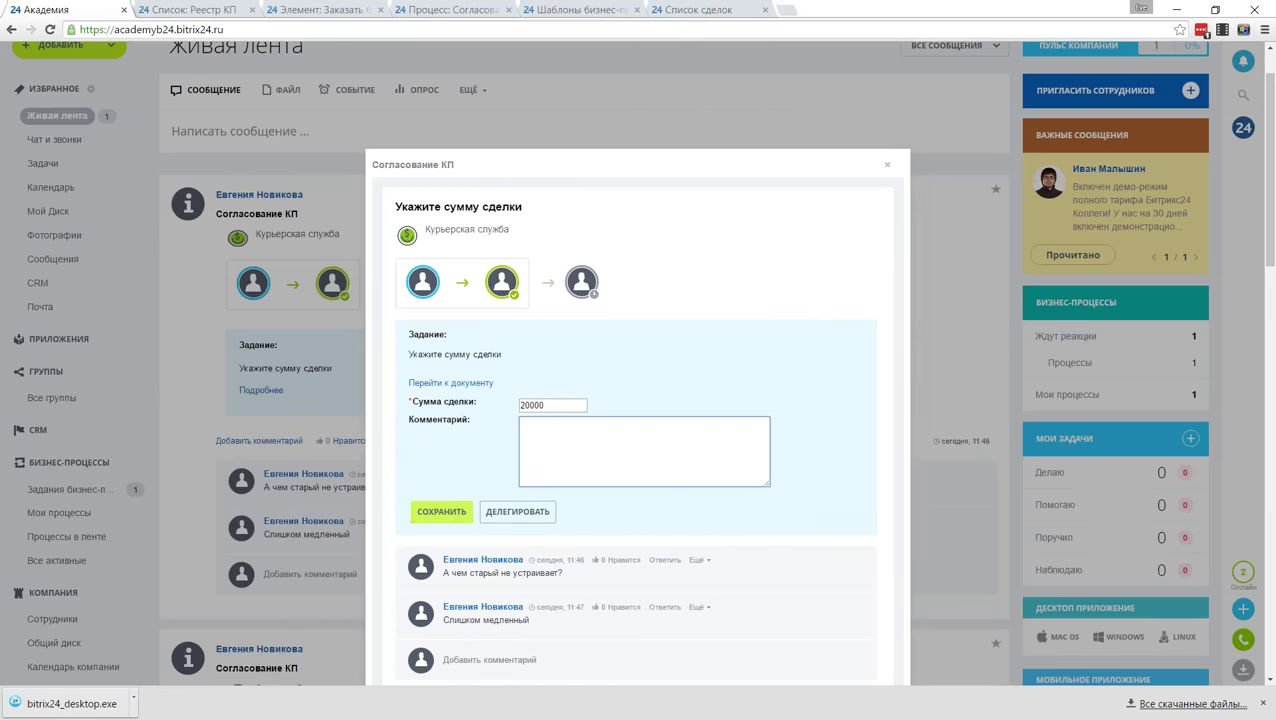
click(441, 512)
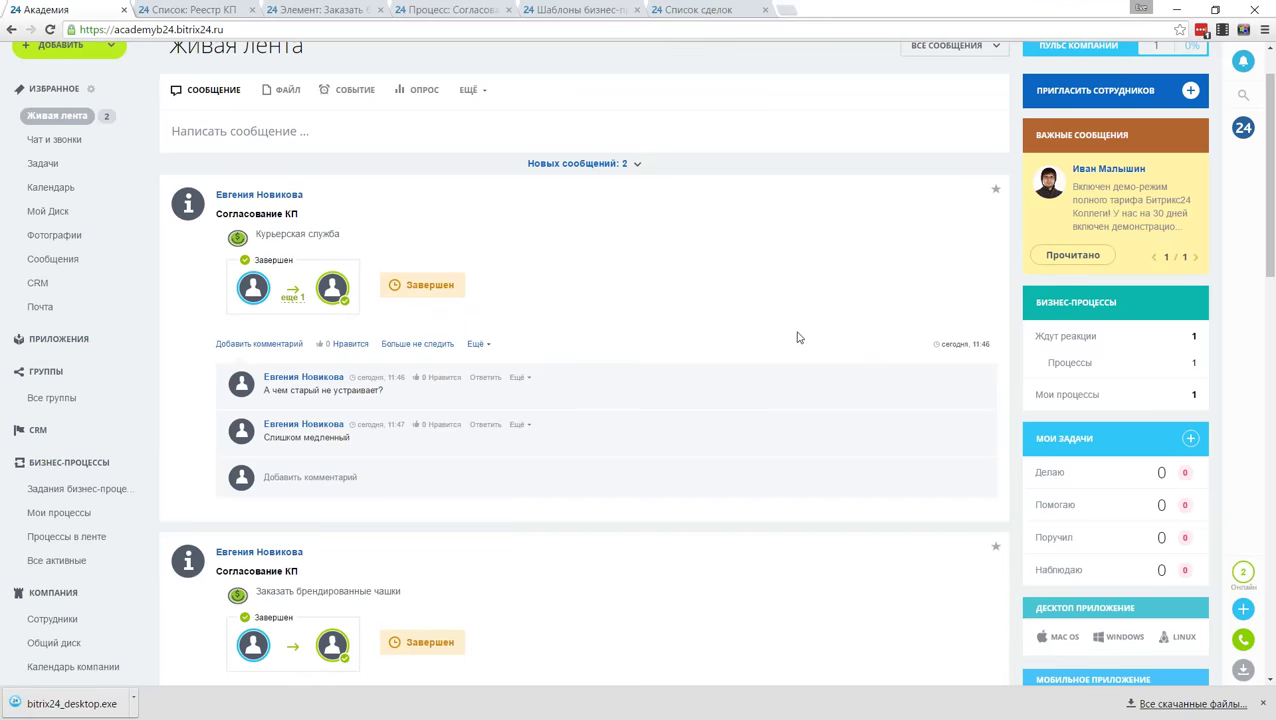
Step: Check the Согласование КП process records, then switch to the CRM activity feed
click(86, 537)
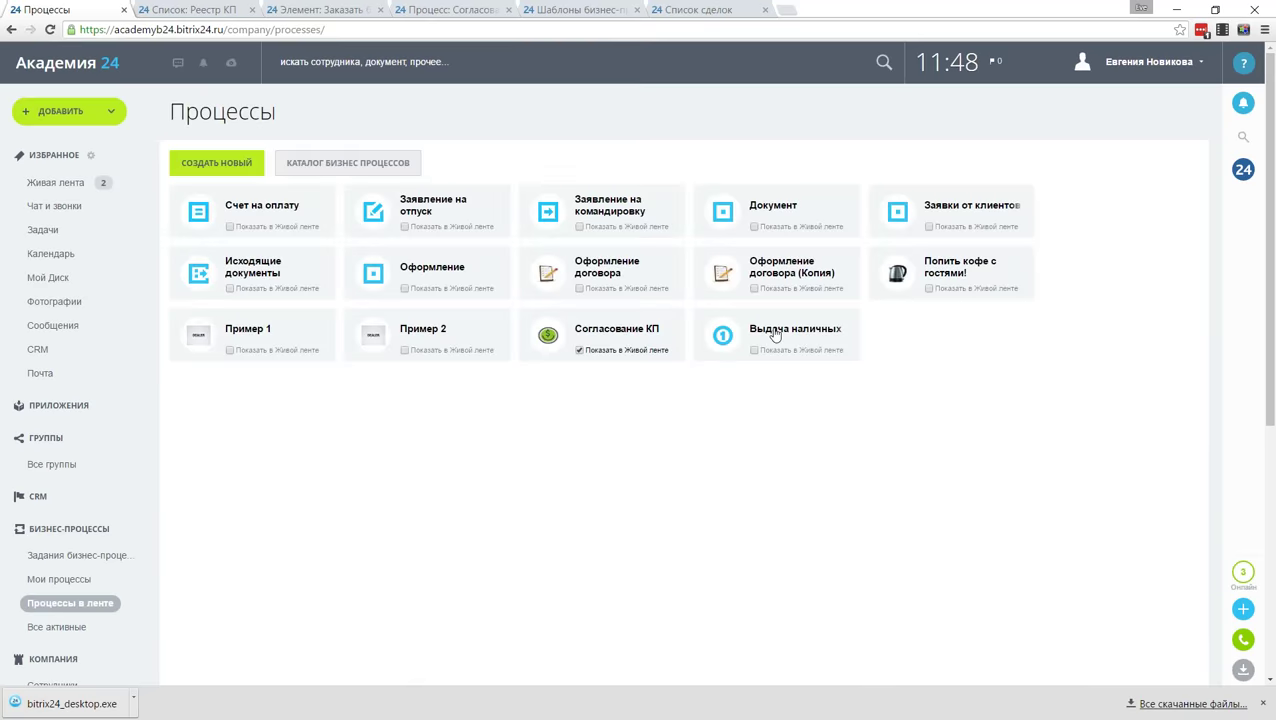
click(622, 333)
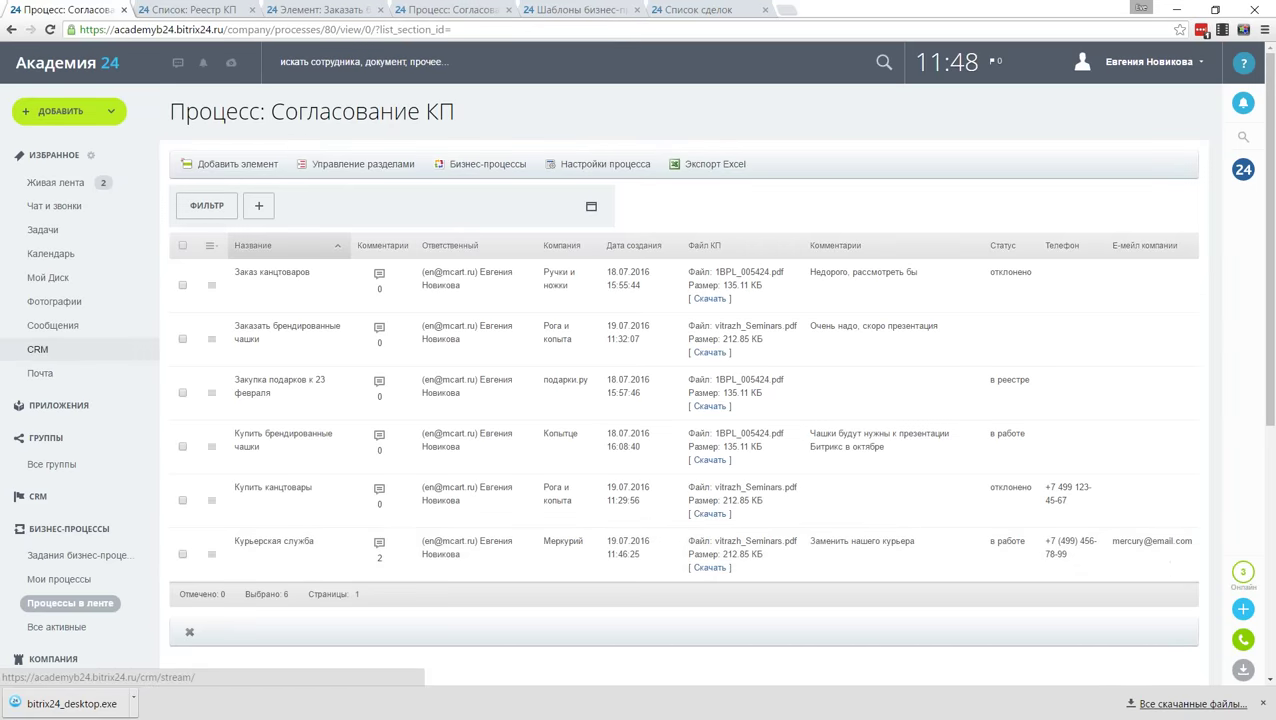
click(37, 349)
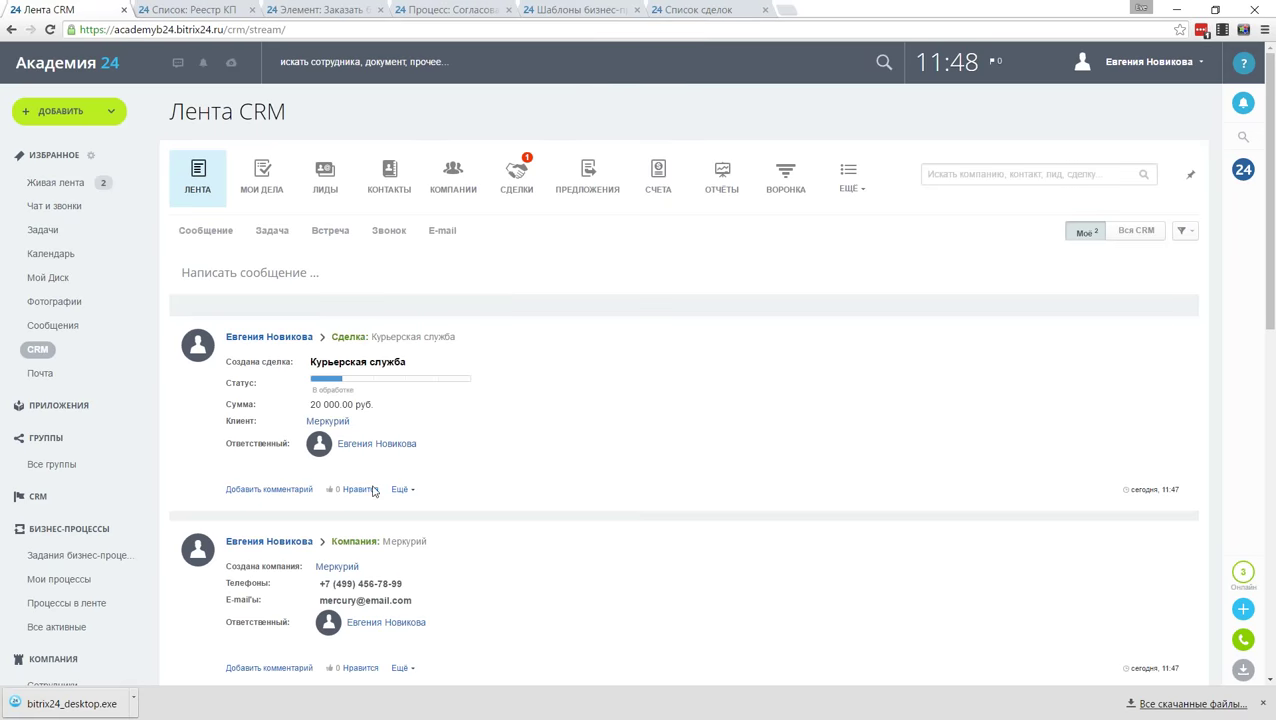
Step: Open the Курьерская служба deal card, with the Меркурий company card in a new tab
click(401, 340)
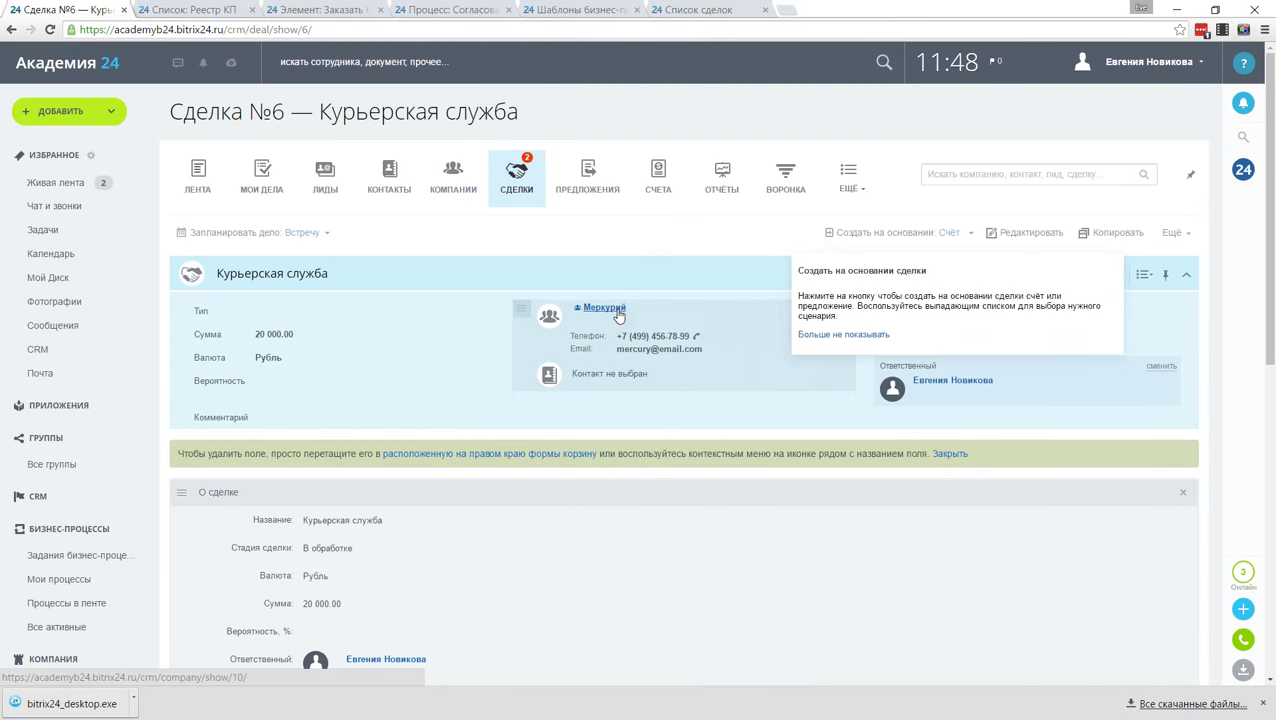
middle_click(619, 316)
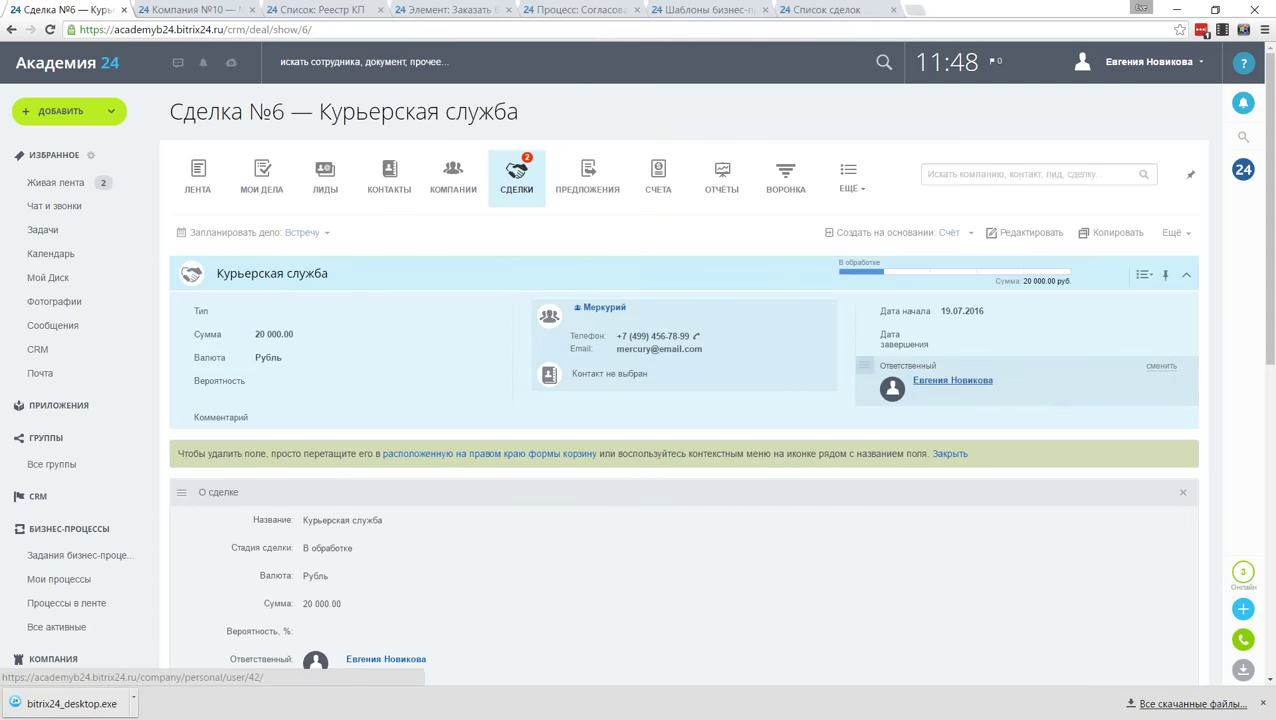
scroll(797, 528, down, 2)
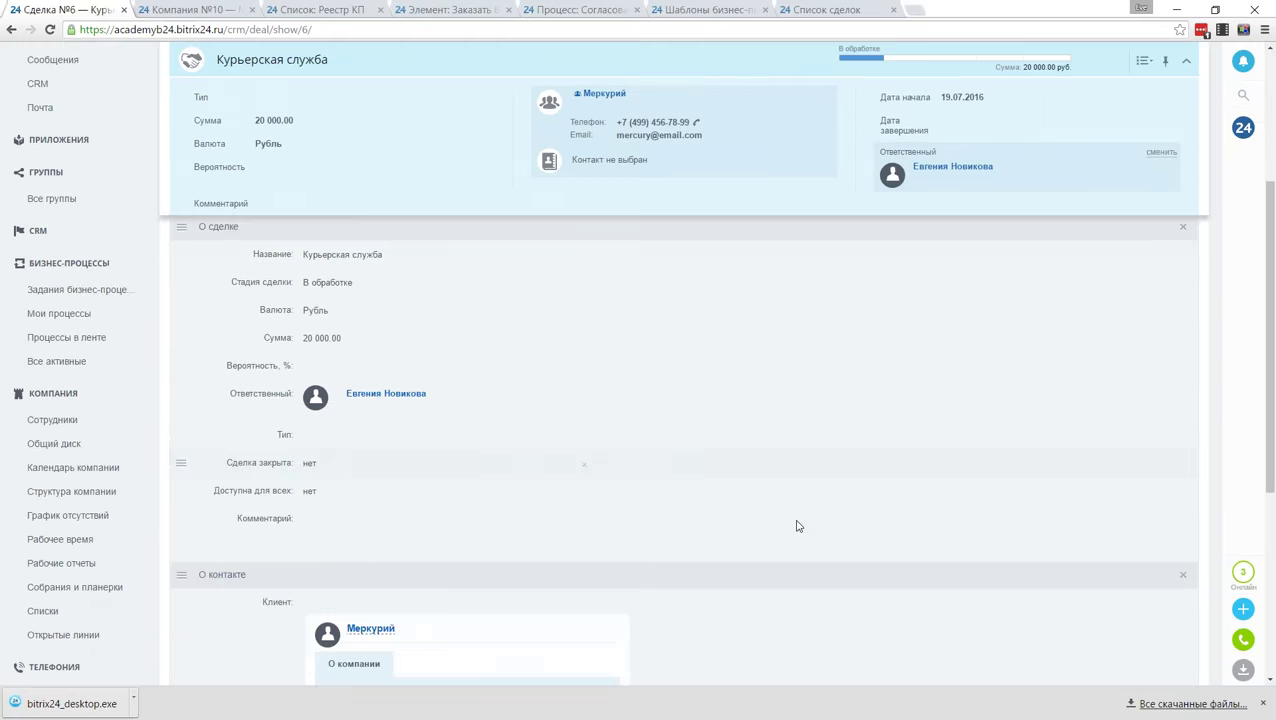
scroll(797, 527, up, 2)
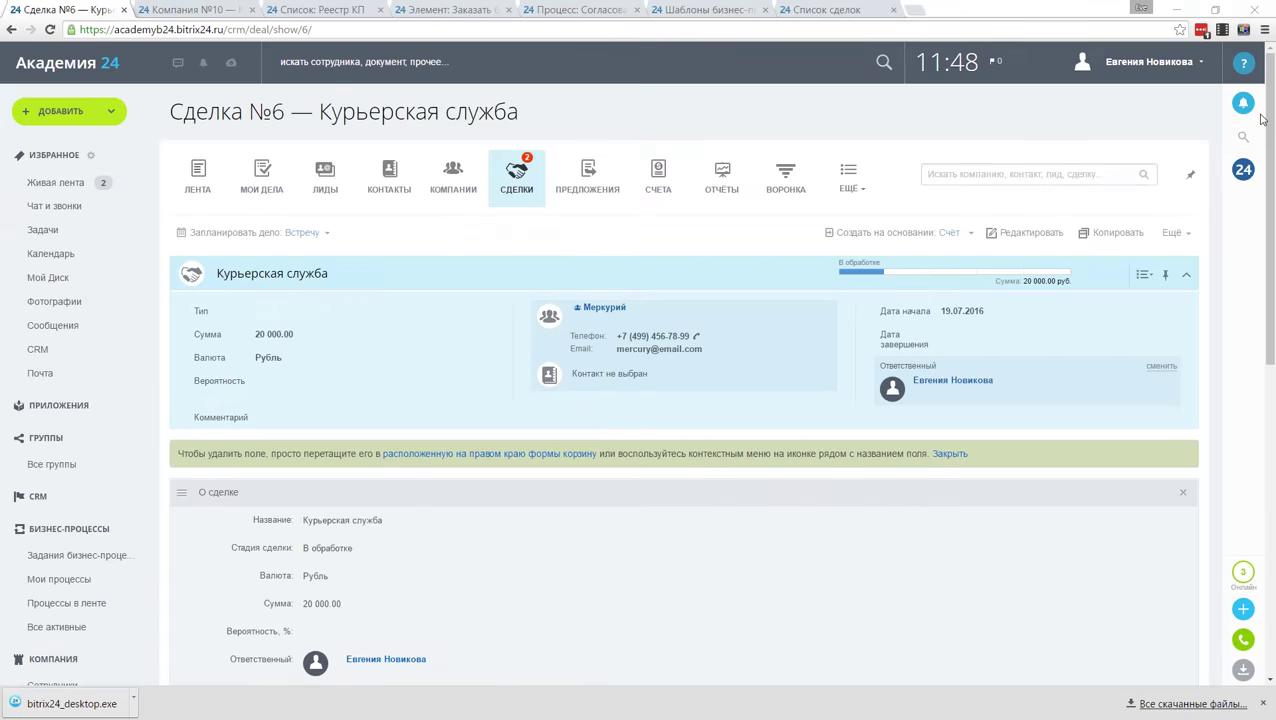
Step: Show PowerPoint slide 24 answering past questions on _printable, then return to the Bitrix24 CRM feed
key(alt+Tab)
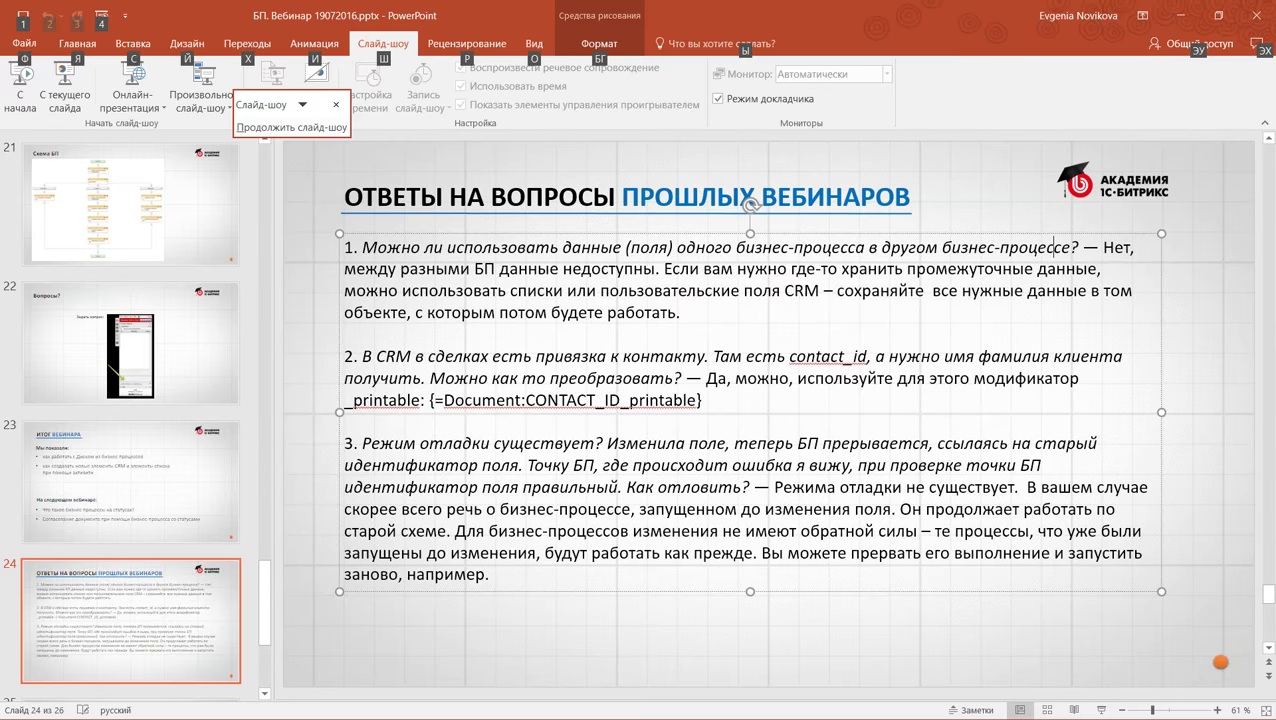
key(alt+Tab)
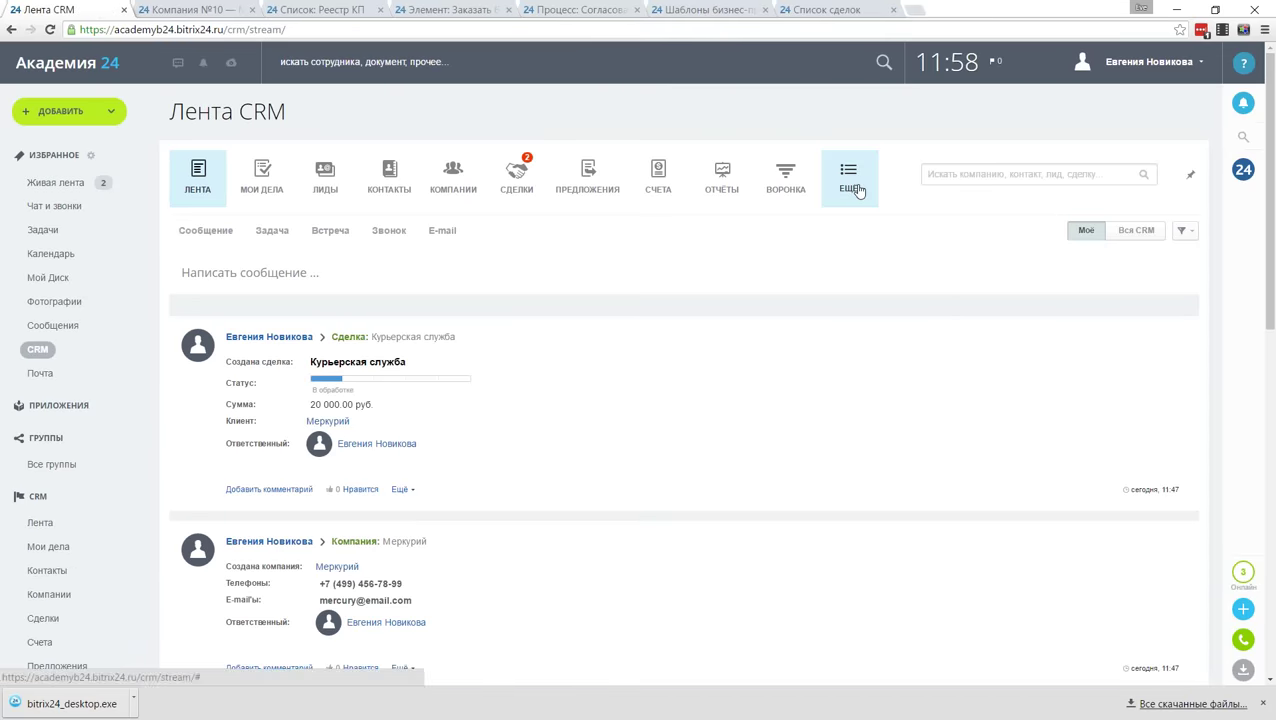
Step: Go through CRM settings, Автоматизация and Бизнес-процессы to the Deal templates, and open Получение ФИО
click(853, 186)
click(868, 356)
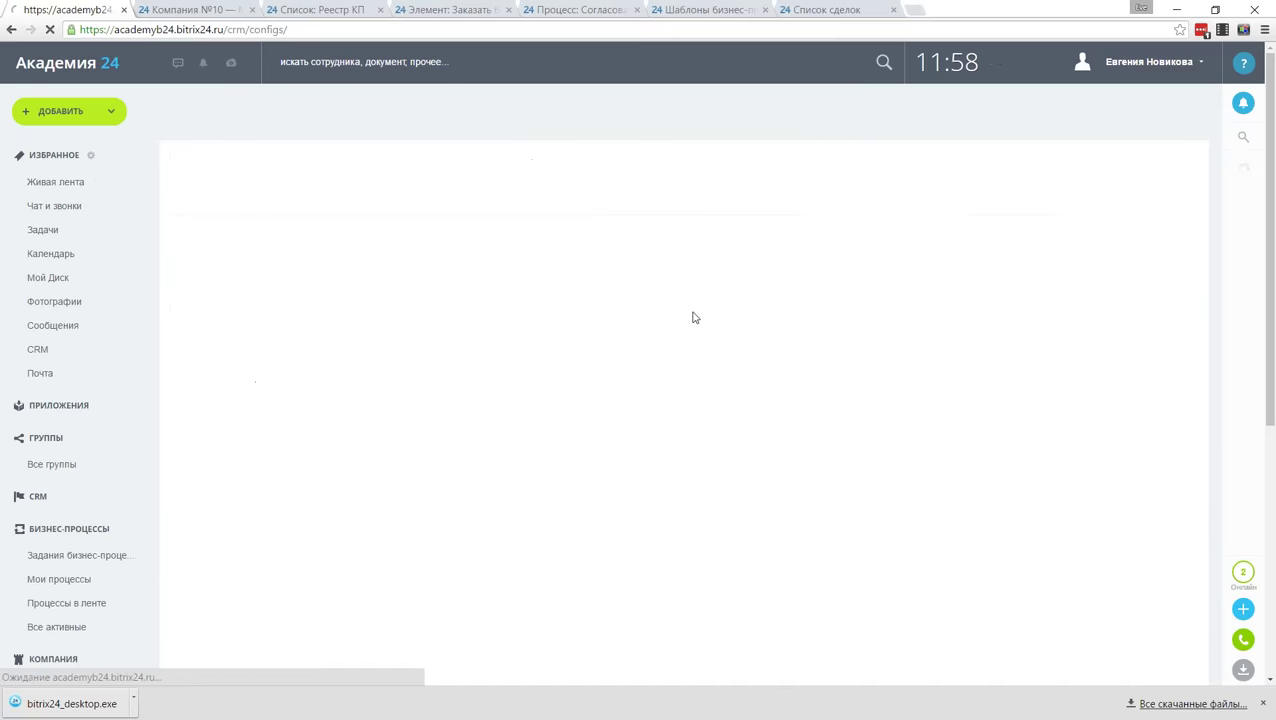
click(353, 385)
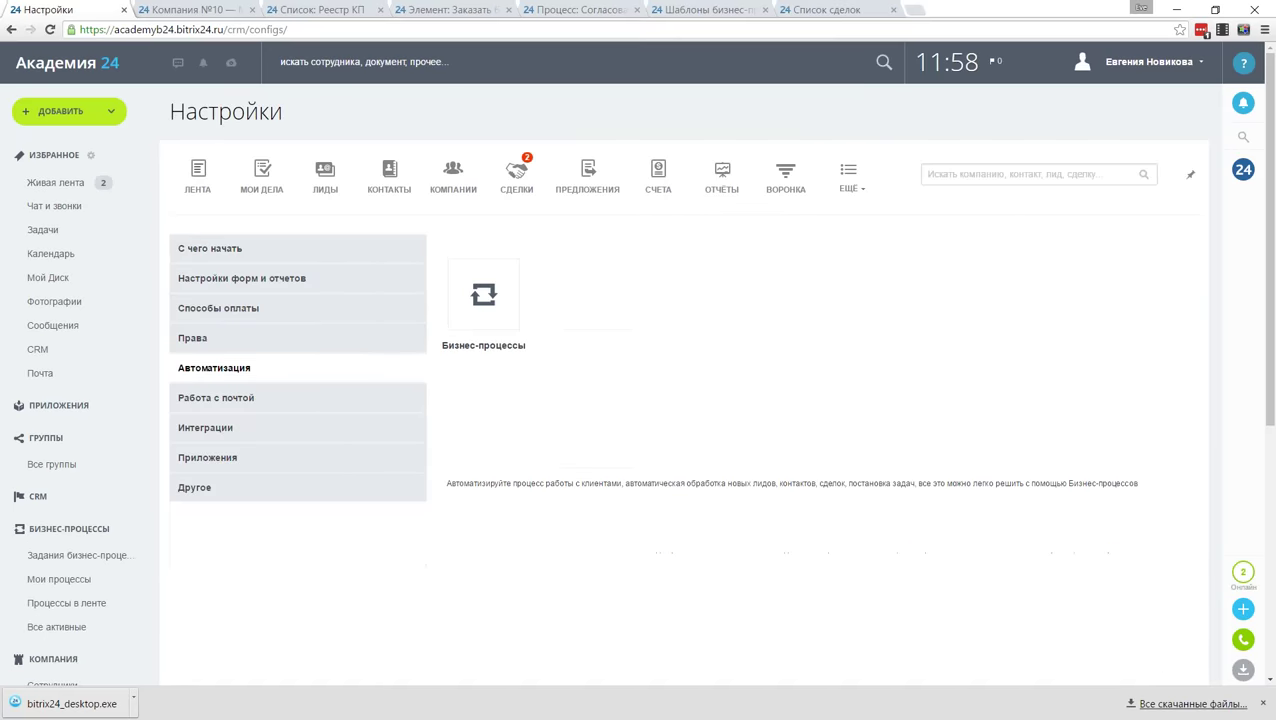
click(490, 325)
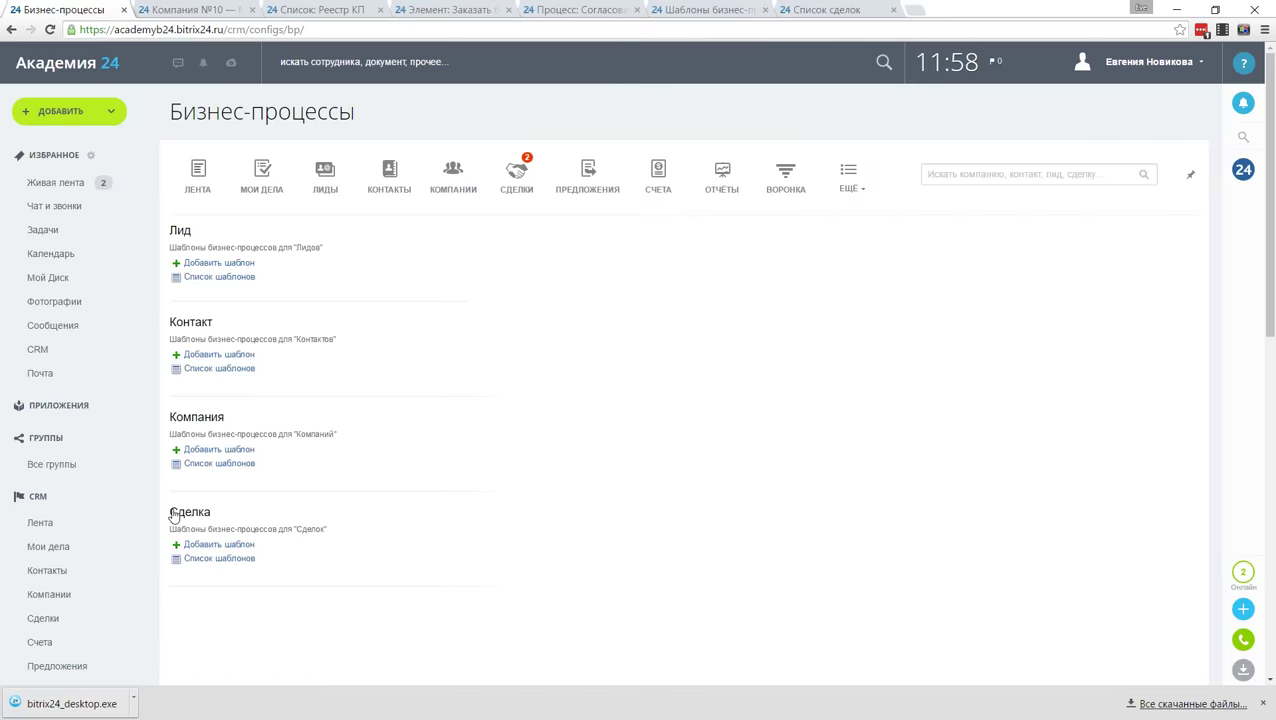
click(219, 558)
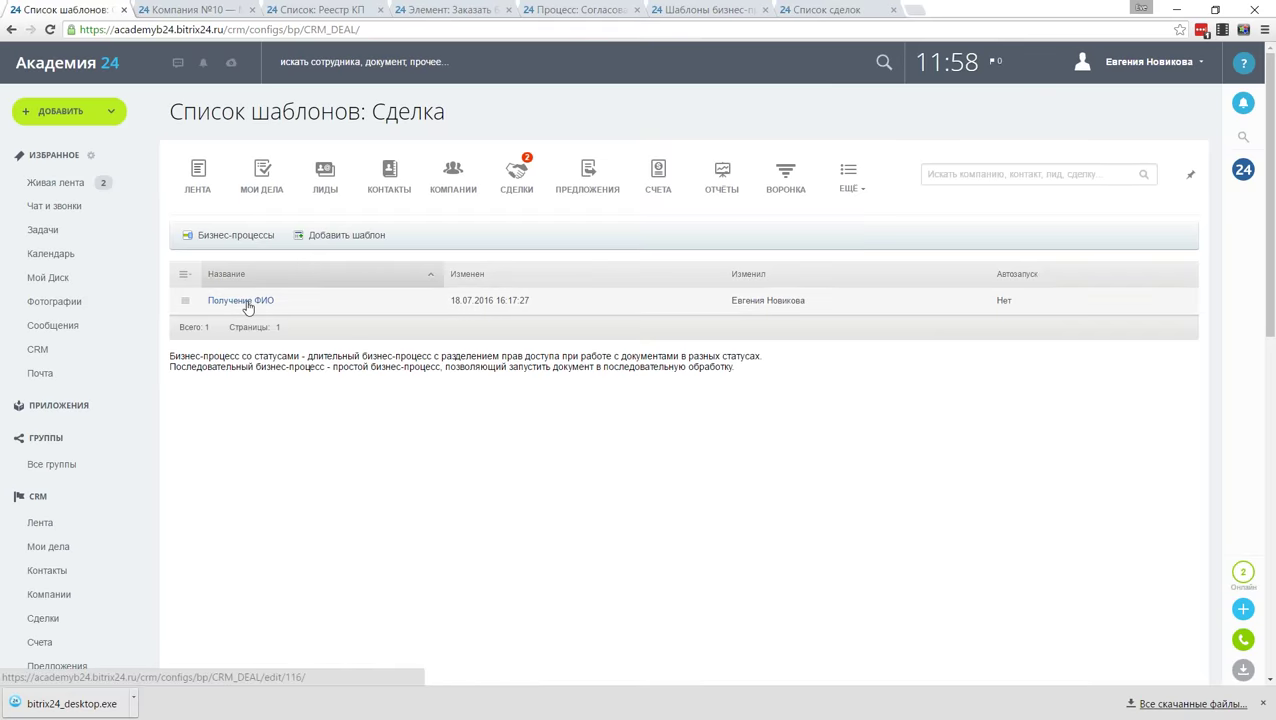
click(246, 301)
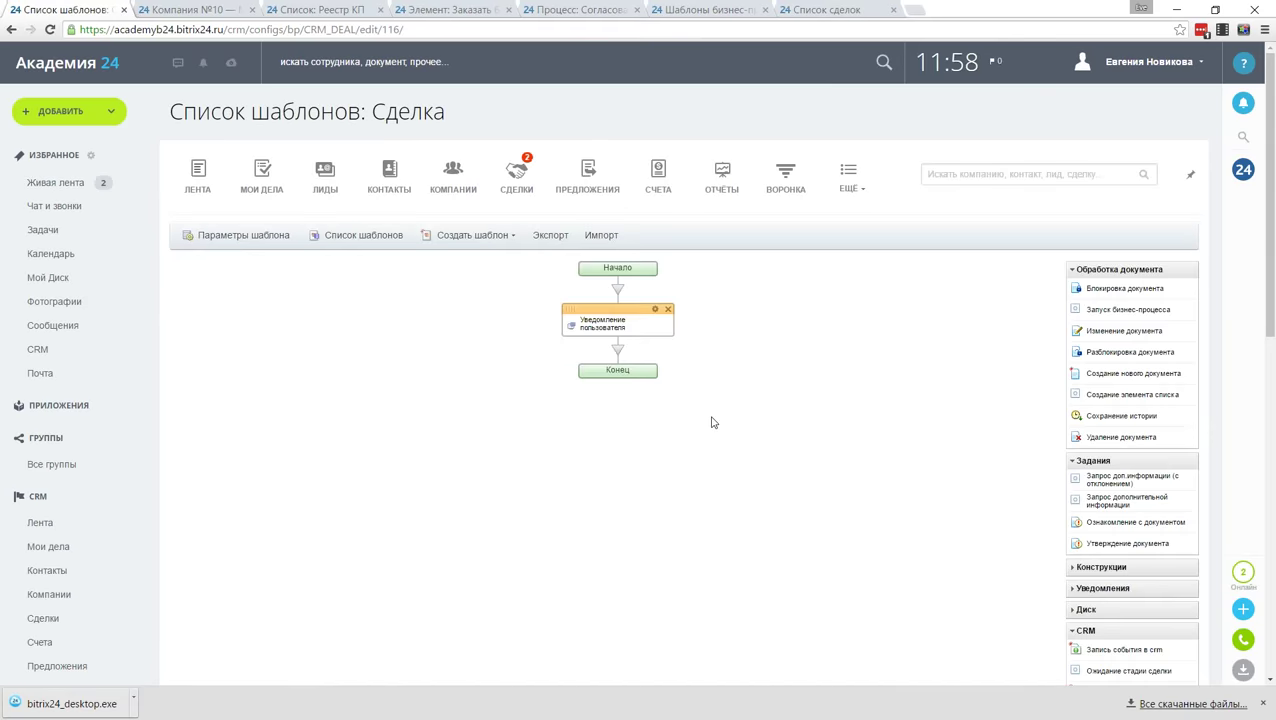
Step: Replace the Уведомление пользователя text with the deal's Контакт field from Поля документа
double_click(617, 322)
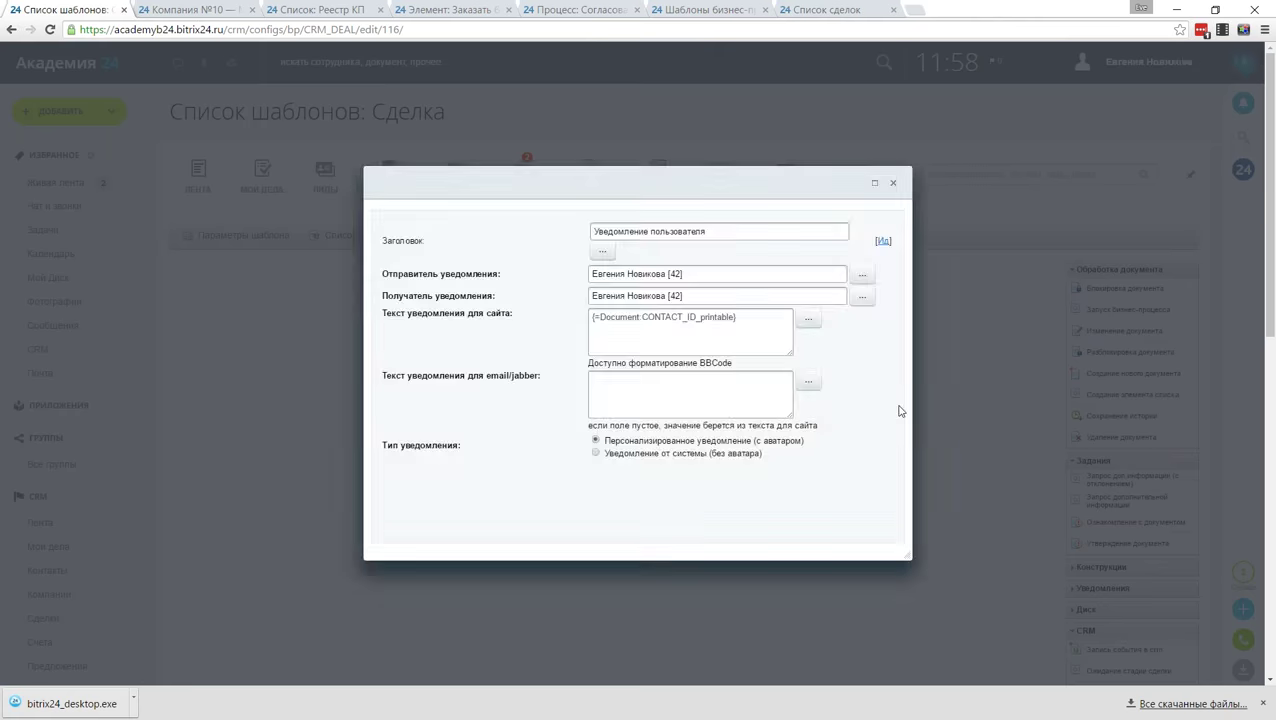
drag(699, 370, 736, 368)
key(ctrl+a)
key(Delete)
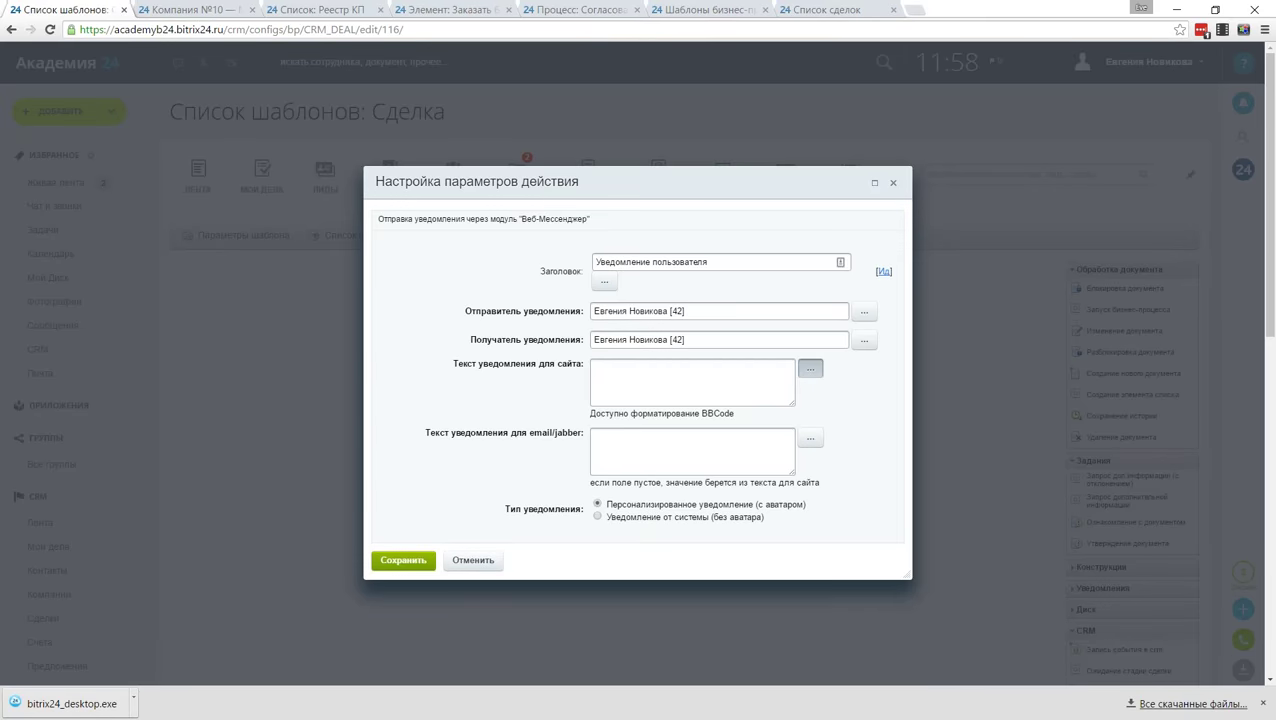
click(810, 368)
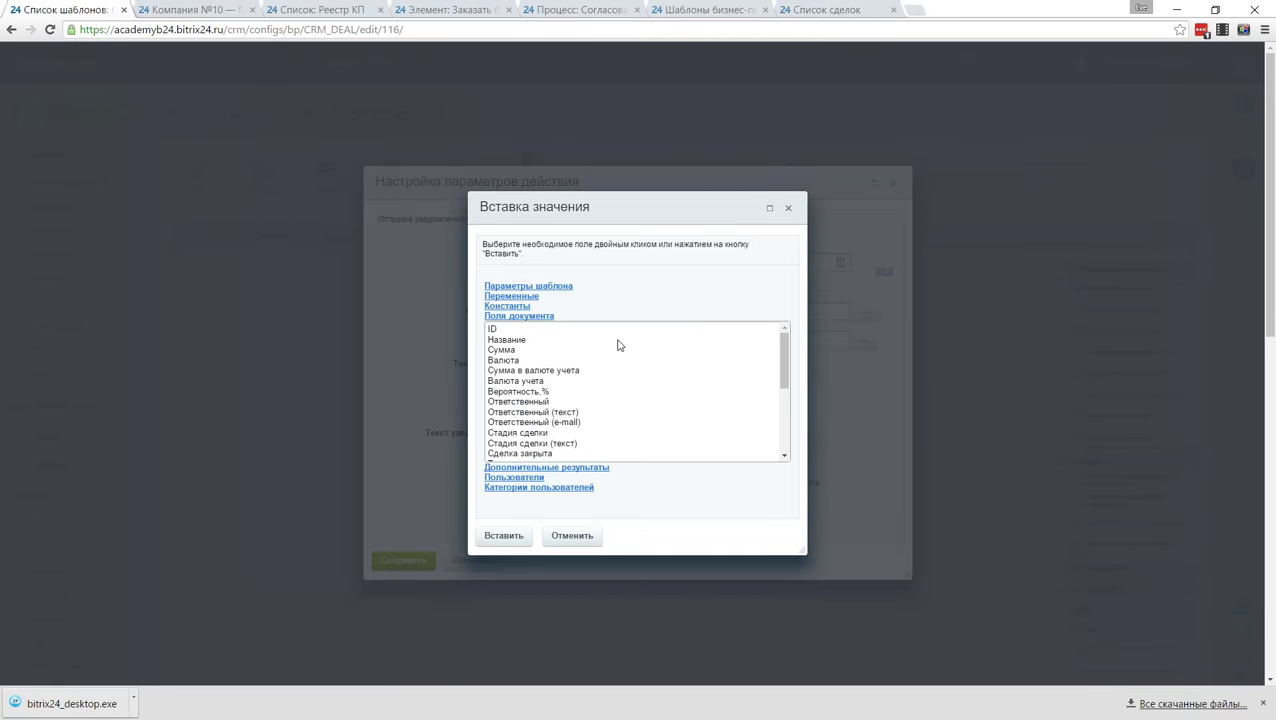
click(530, 316)
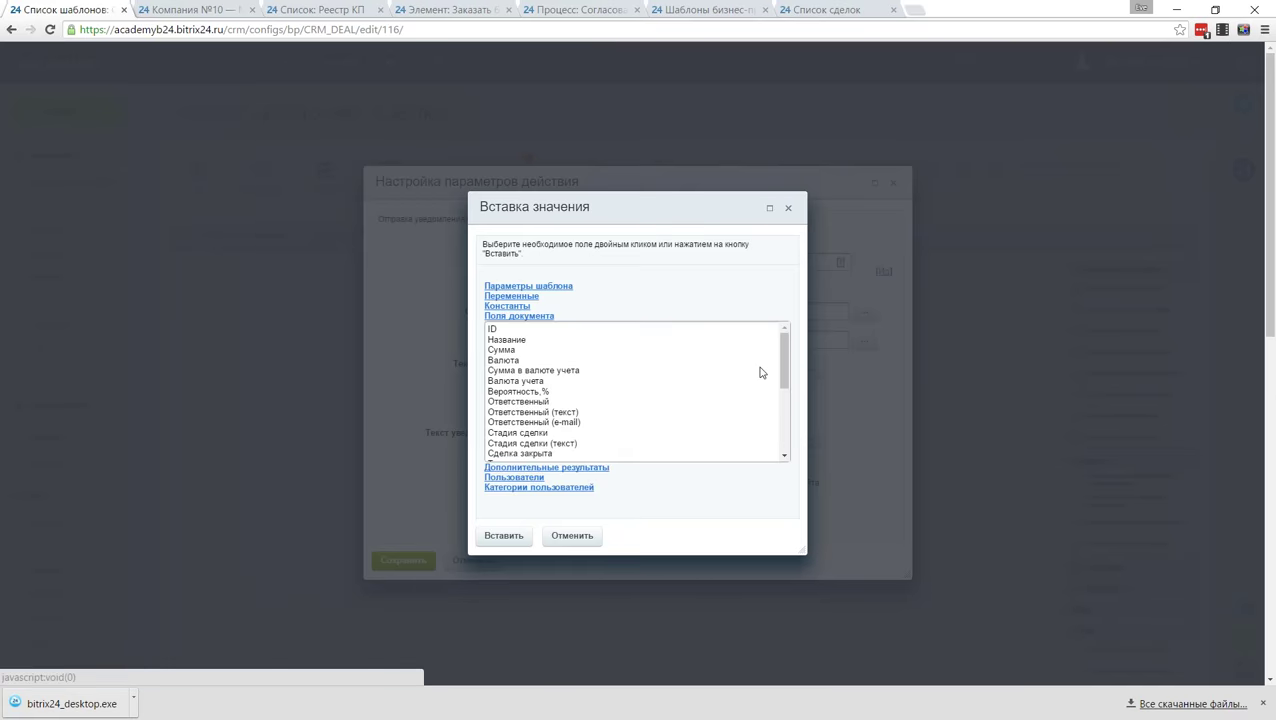
drag(786, 362, 795, 436)
double_click(513, 424)
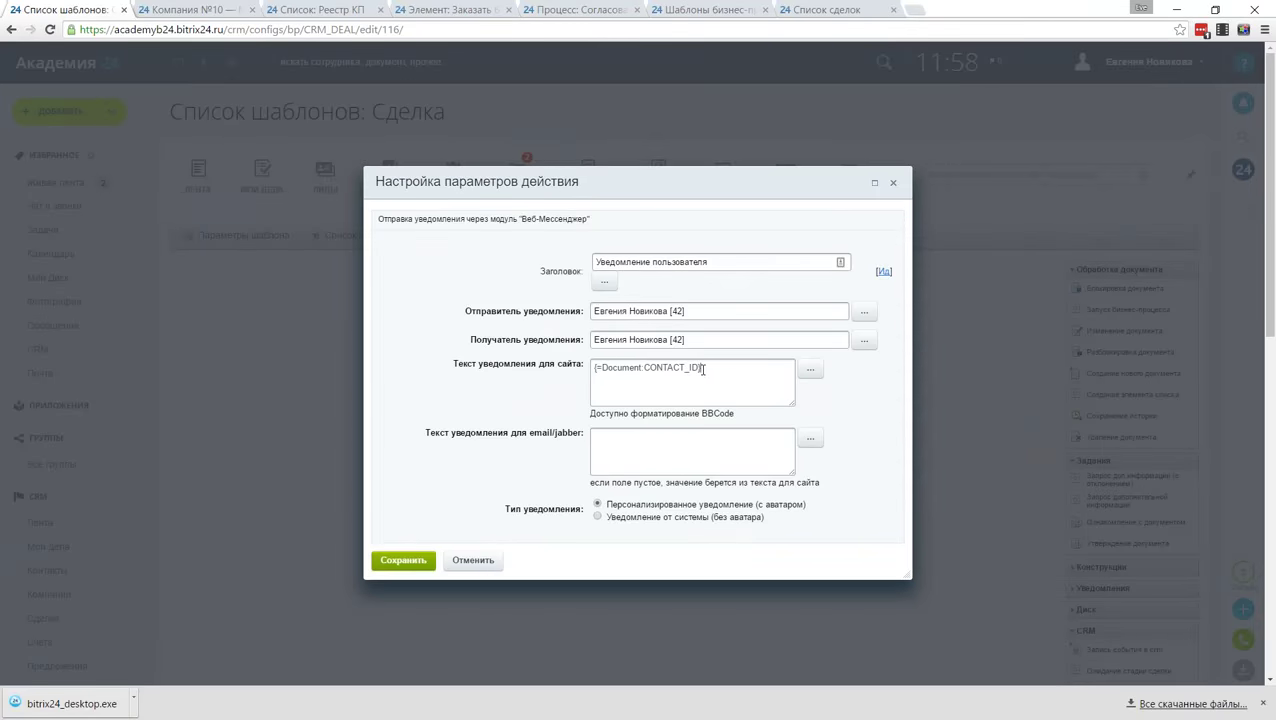
click(403, 560)
Step: Save the Получение ФИО business-process template
scroll(335, 501, down, 2)
scroll(335, 501, down, 3)
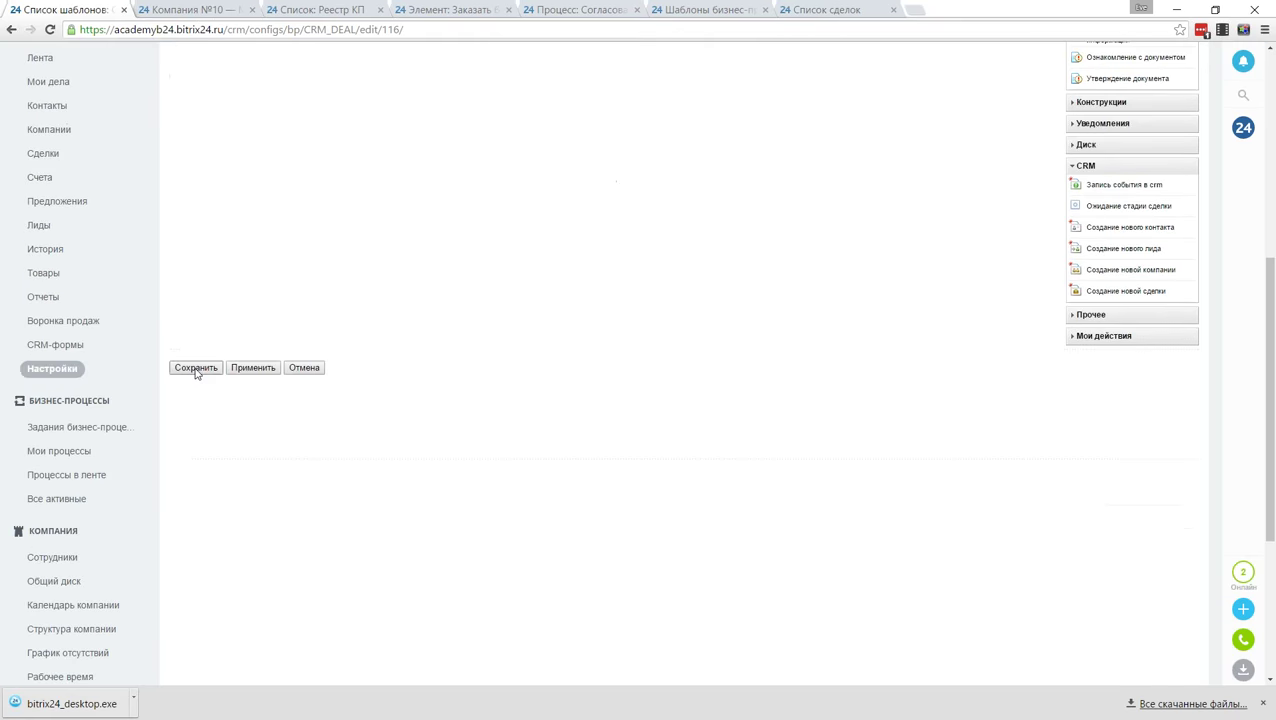
click(196, 367)
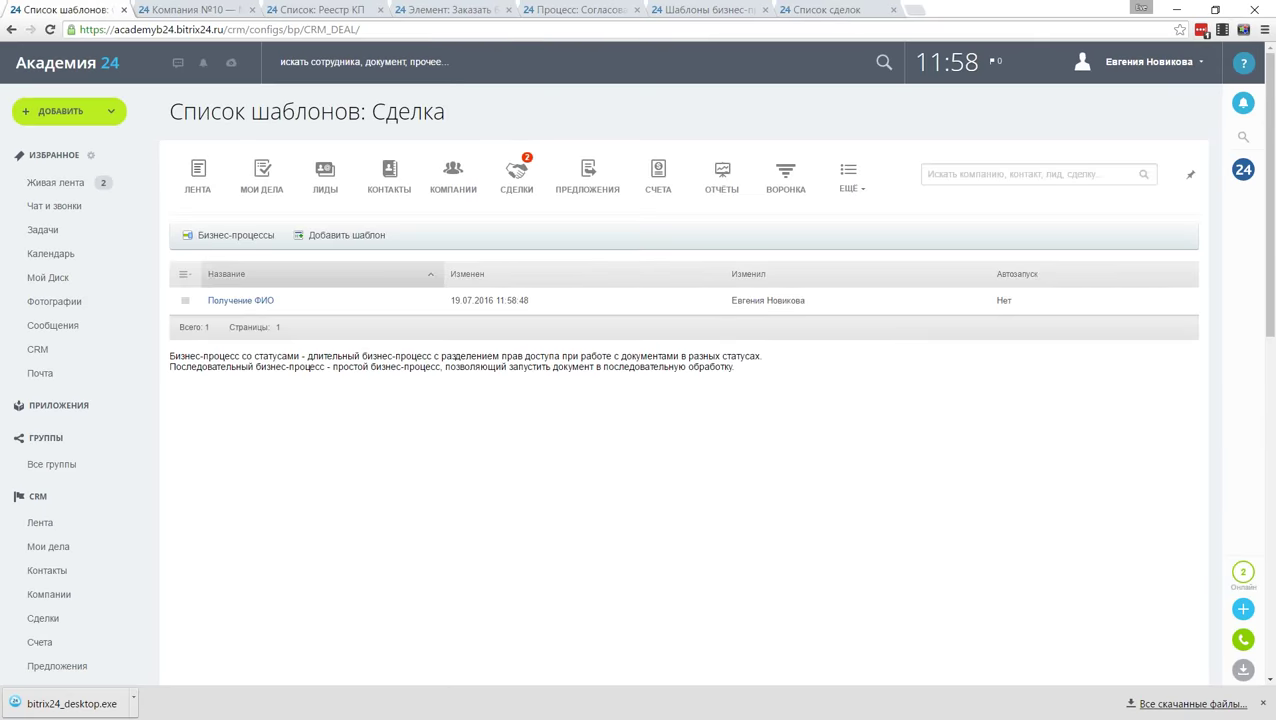
Step: Run Получение ФИО on the Купить брендированные чашки deal, which shows only 4, then open ЕЩЁ
click(517, 175)
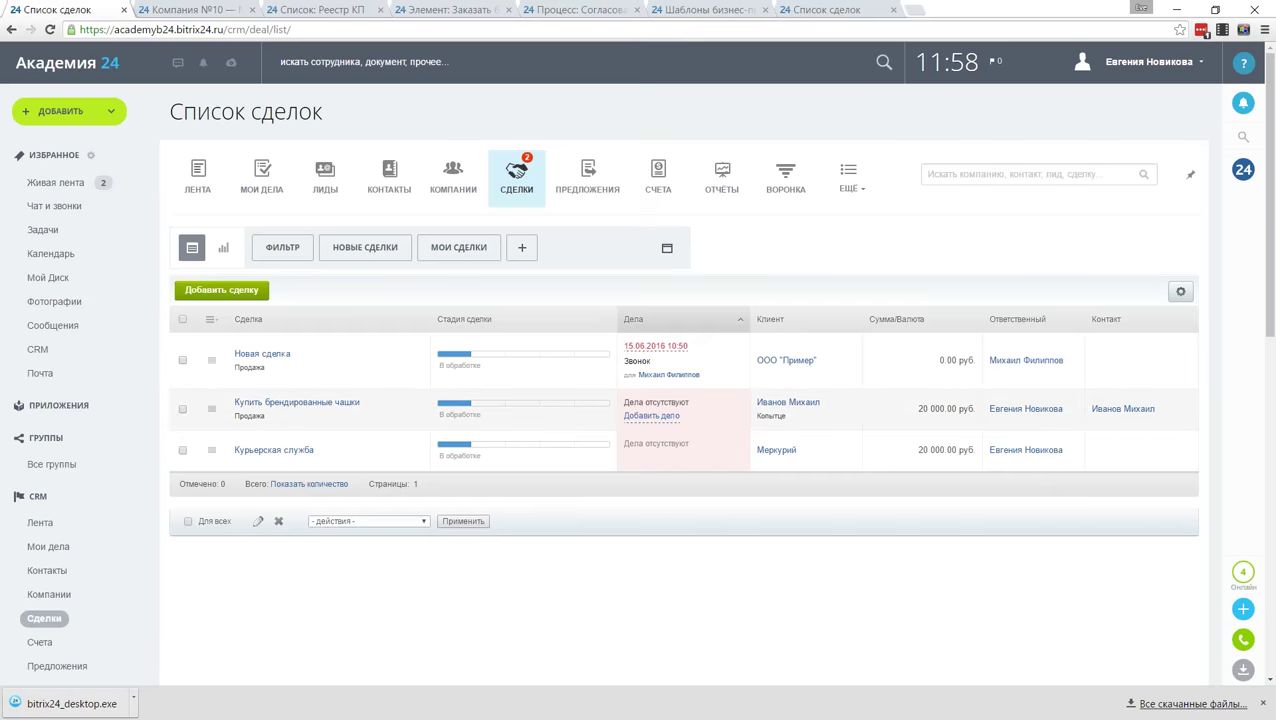
click(211, 408)
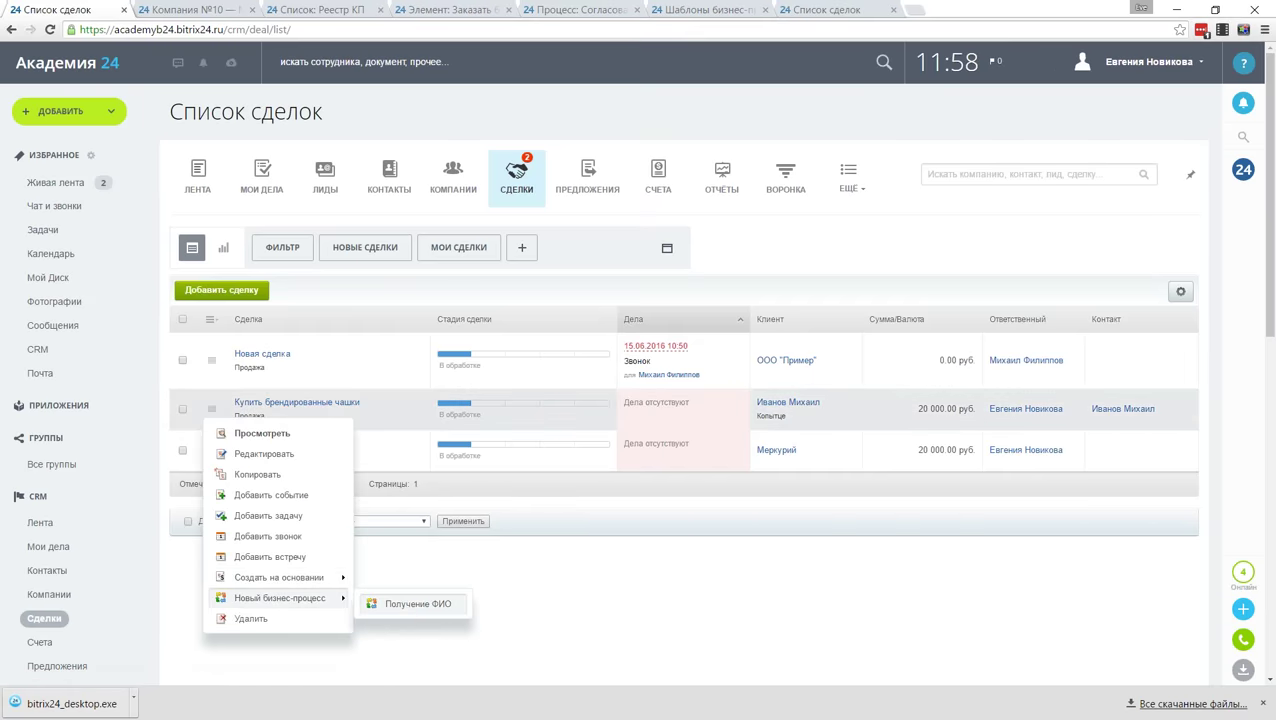
click(415, 603)
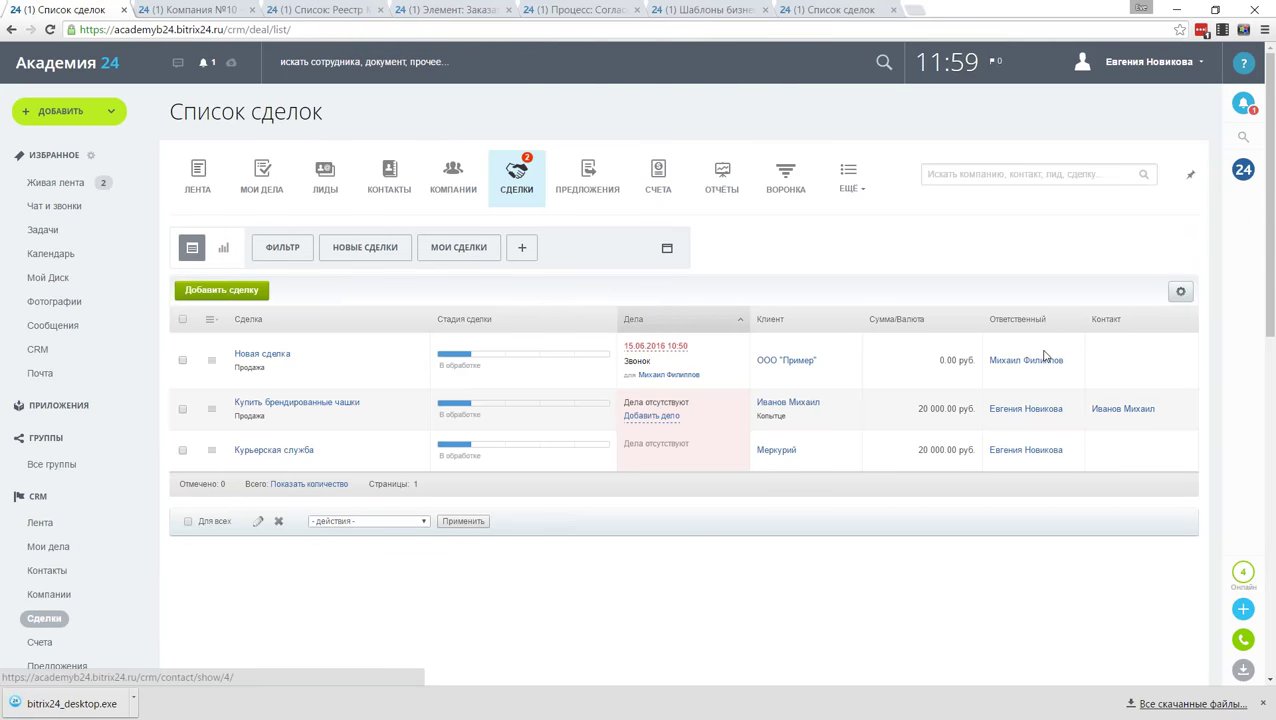
click(850, 178)
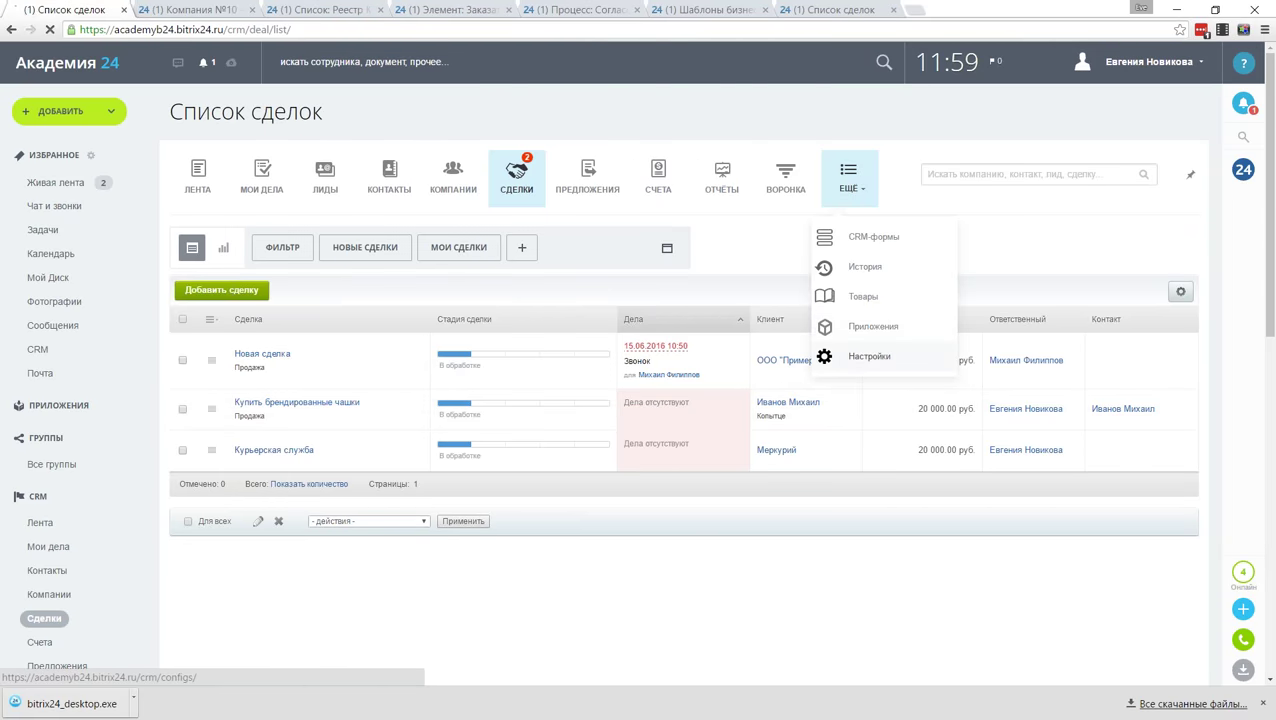
Step: Reopen the Получение ФИО deal template via Автоматизация > Бизнес-процессы > Сделка
click(866, 356)
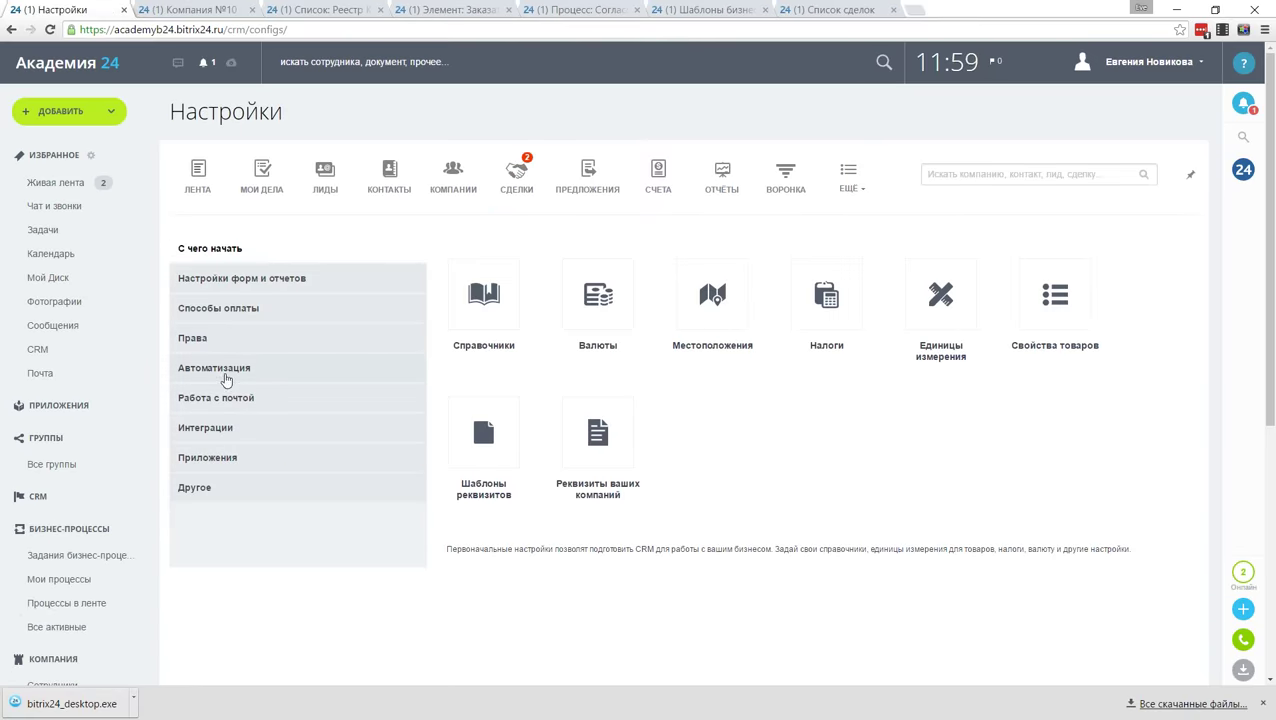
click(226, 373)
click(483, 293)
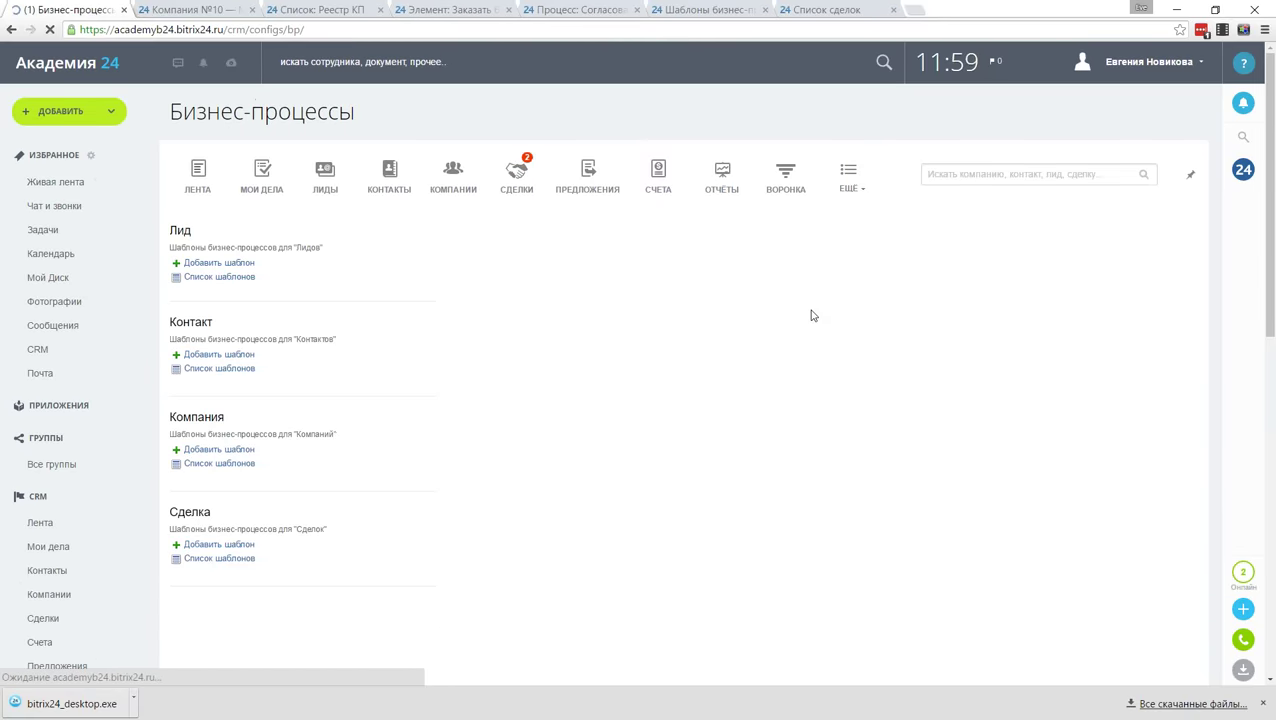
click(219, 558)
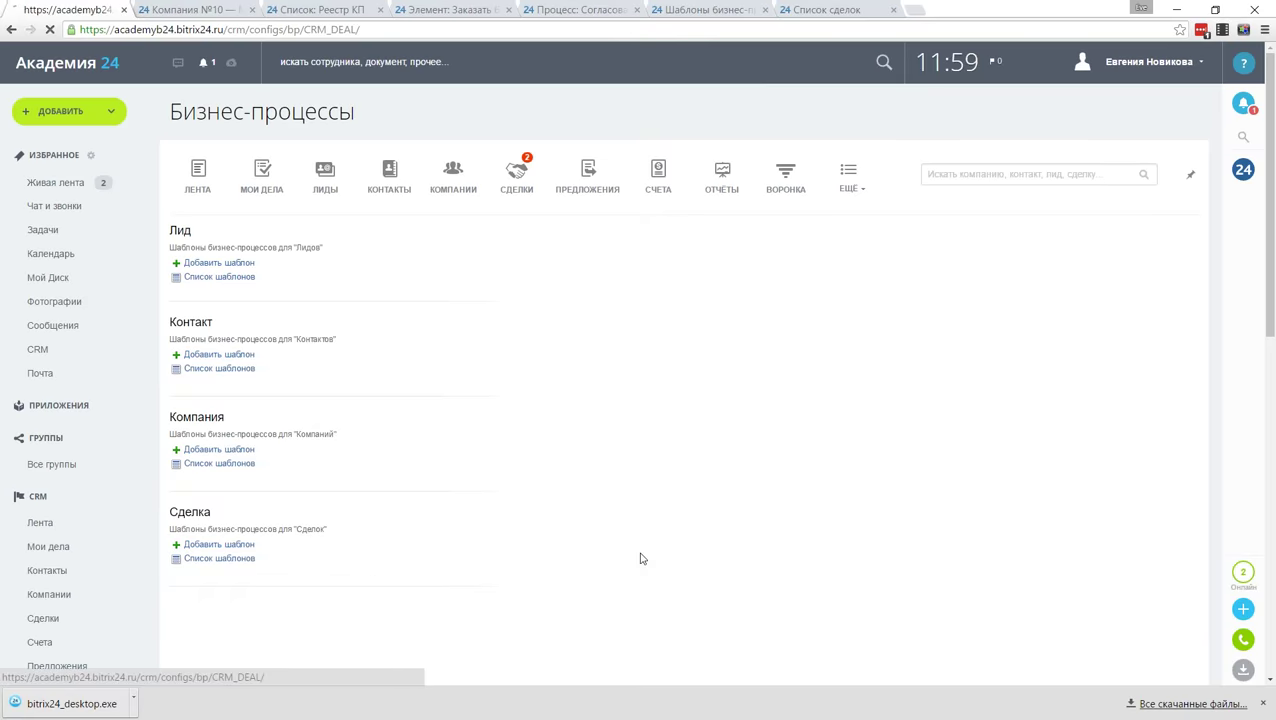
click(234, 301)
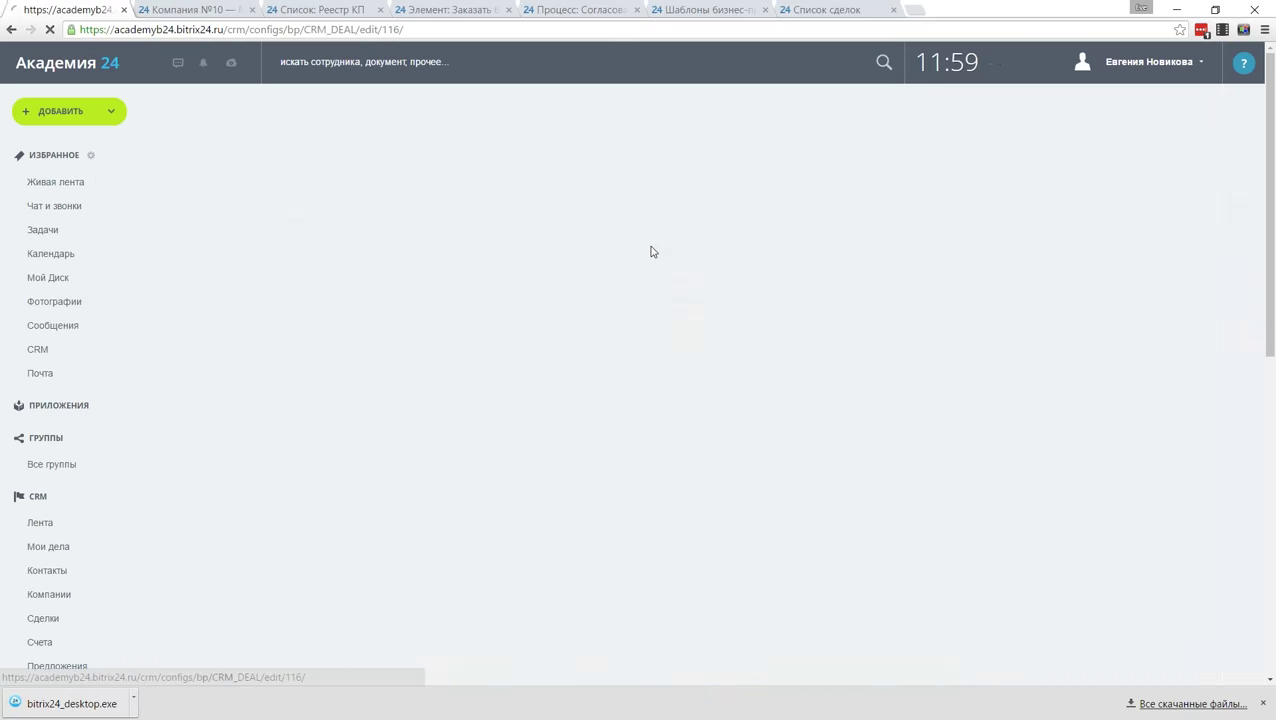
Step: Change the notification text to {=Document:CONTACT_ID_printable} and save the activity settings
double_click(617, 322)
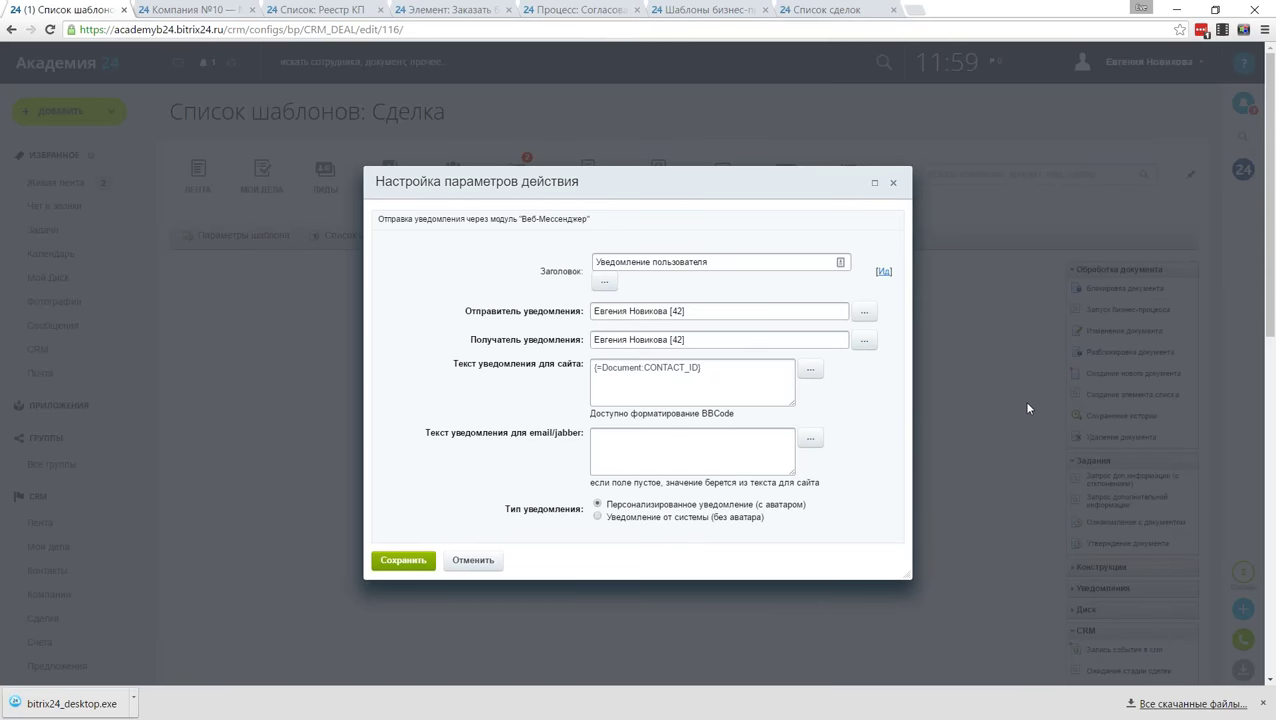
text(зкштефд)
key(BackSpace)
key(BackSpace)
key(BackSpace)
key(BackSpace)
key(BackSpace)
key(BackSpace)
key(BackSpace)
text(printable)
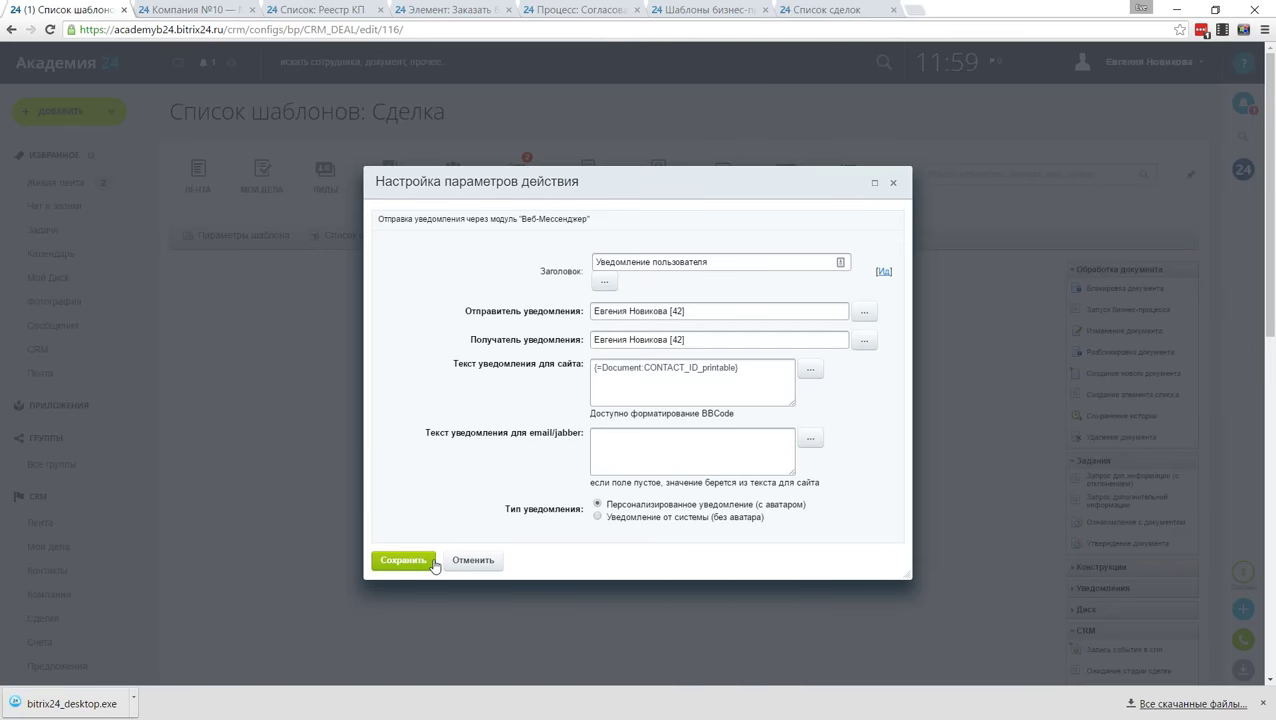
click(433, 562)
click(400, 562)
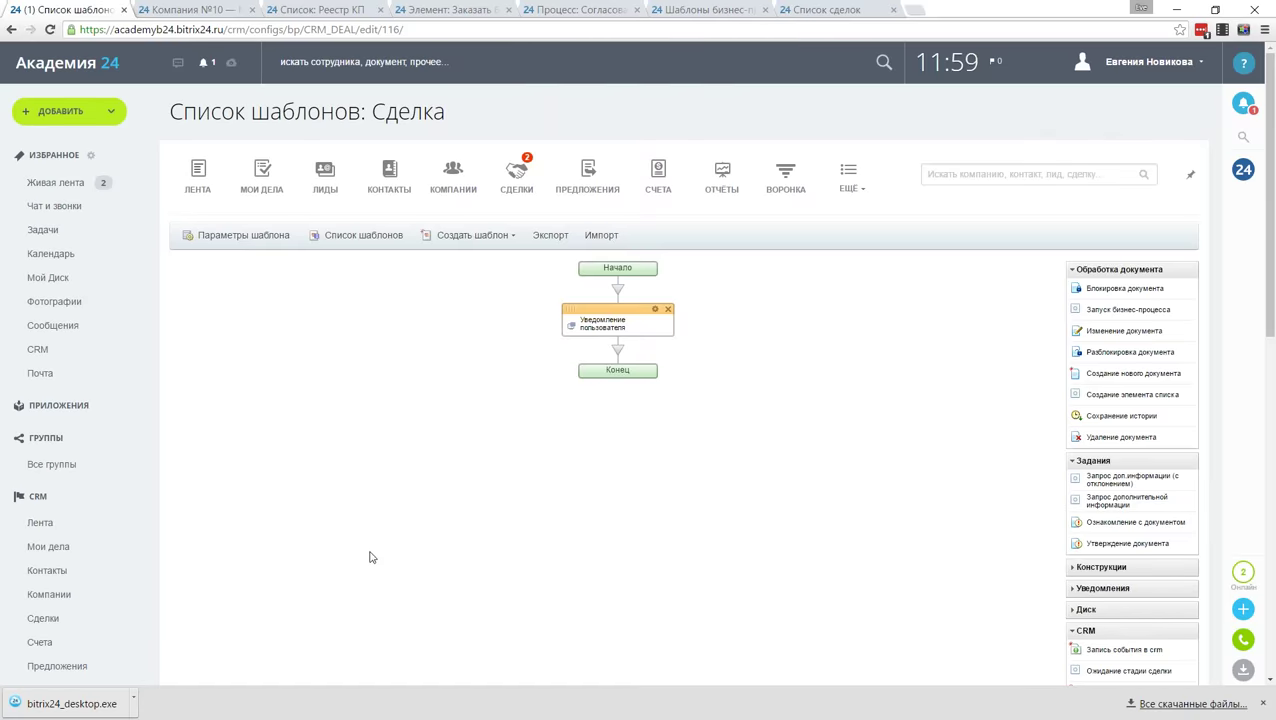
Step: Save the template and rerun Получение ФИО on Купить брендированные чашки, now showing the contact's name
scroll(370, 555, down, 3)
click(196, 566)
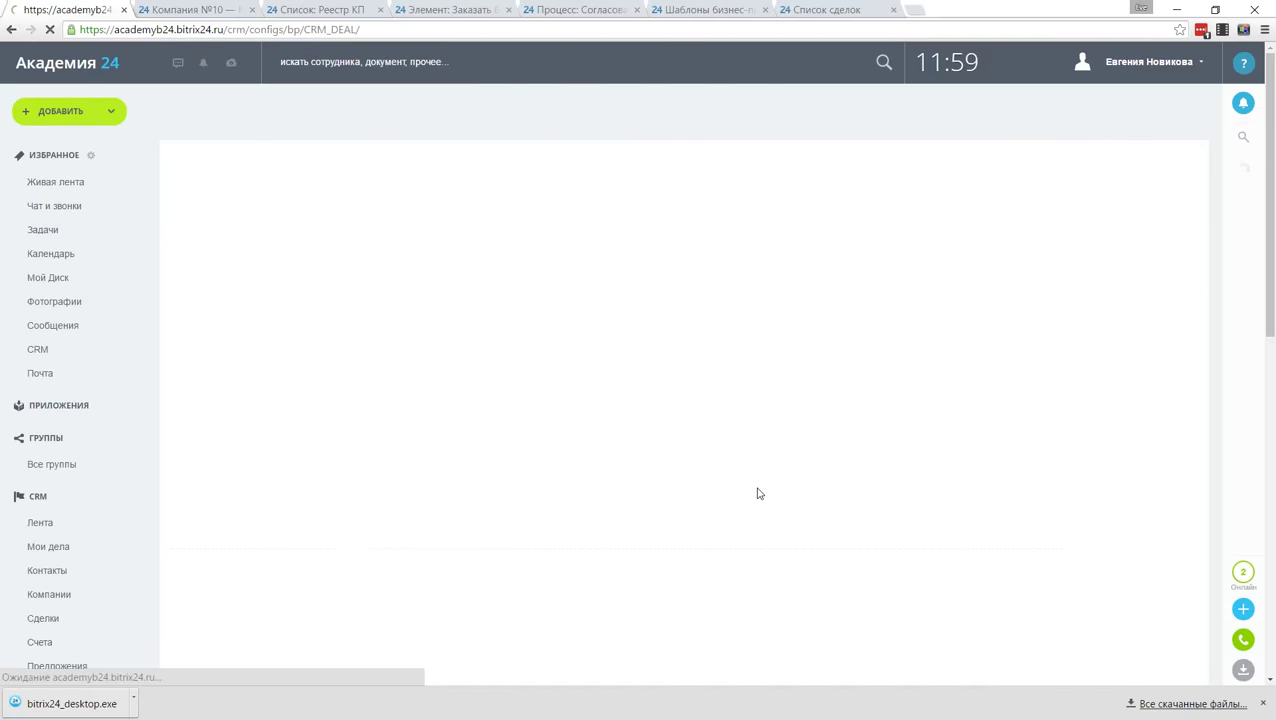
click(517, 175)
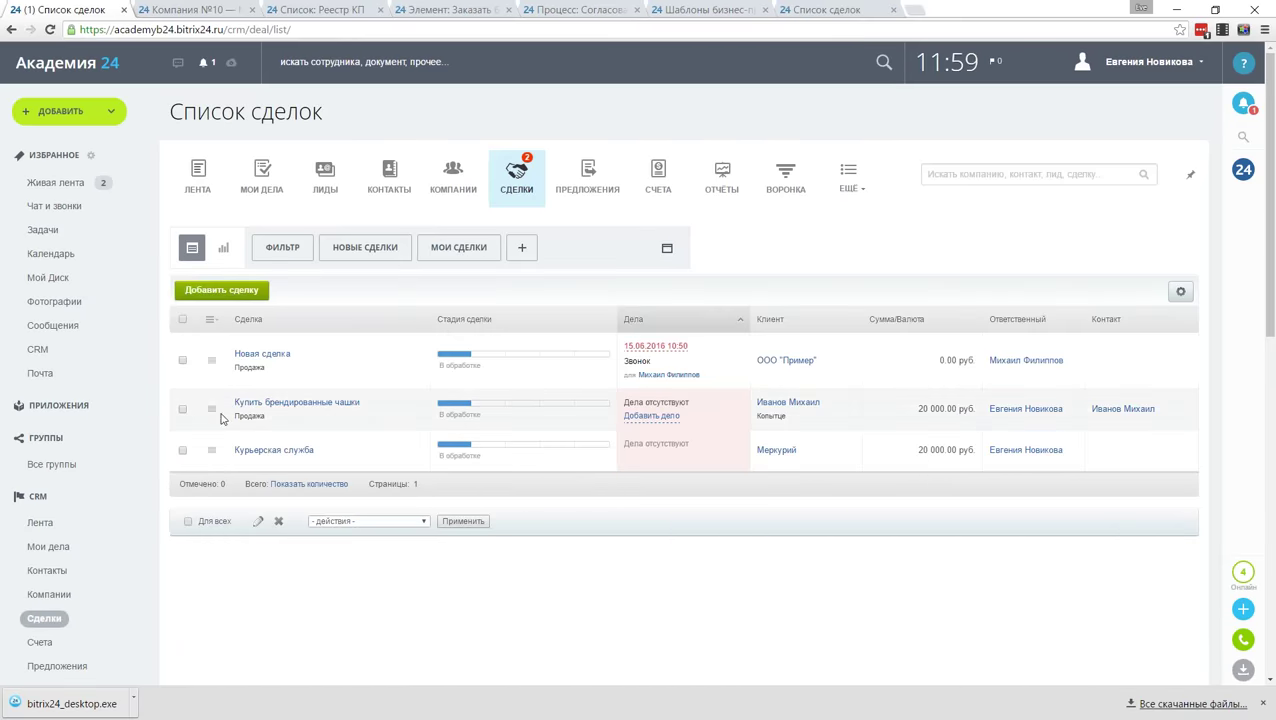
click(211, 408)
mouse_move(320, 598)
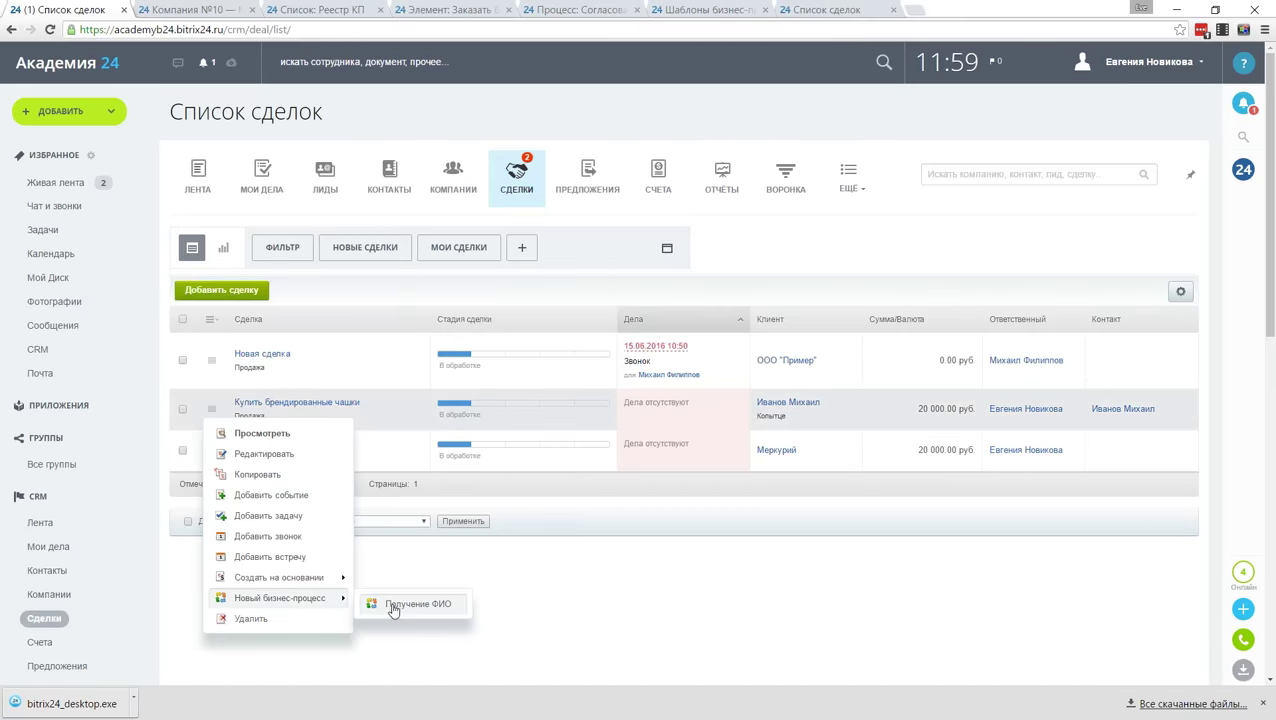
click(410, 604)
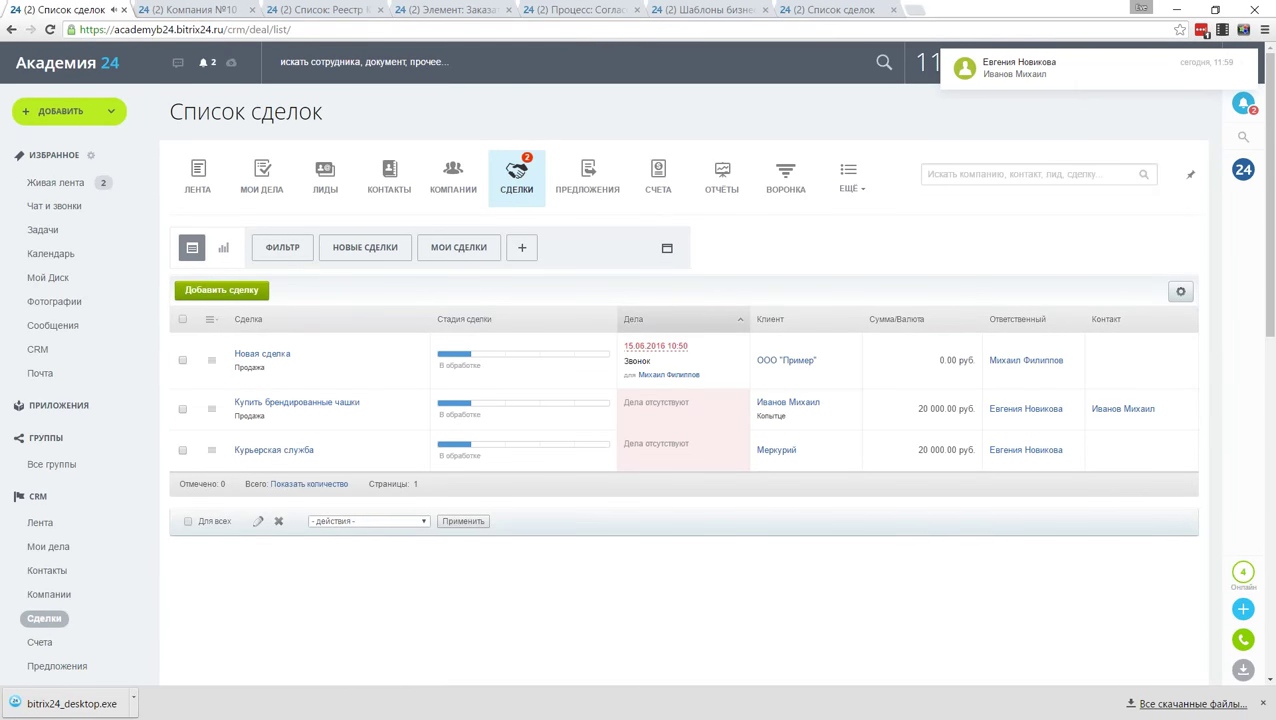
key(alt+Tab)
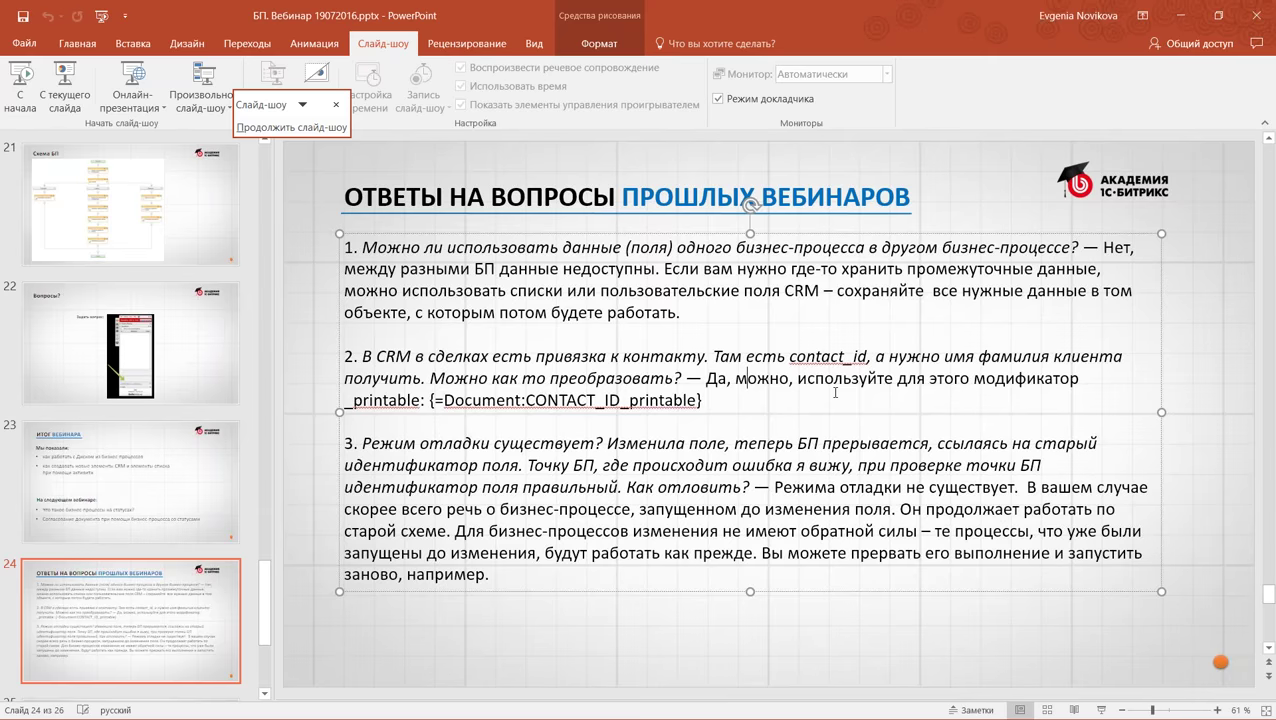
Step: Resume the full-screen slide show on the Ответы на вопросы прошлых вебинаров slide
click(744, 401)
key(alt+Tab)
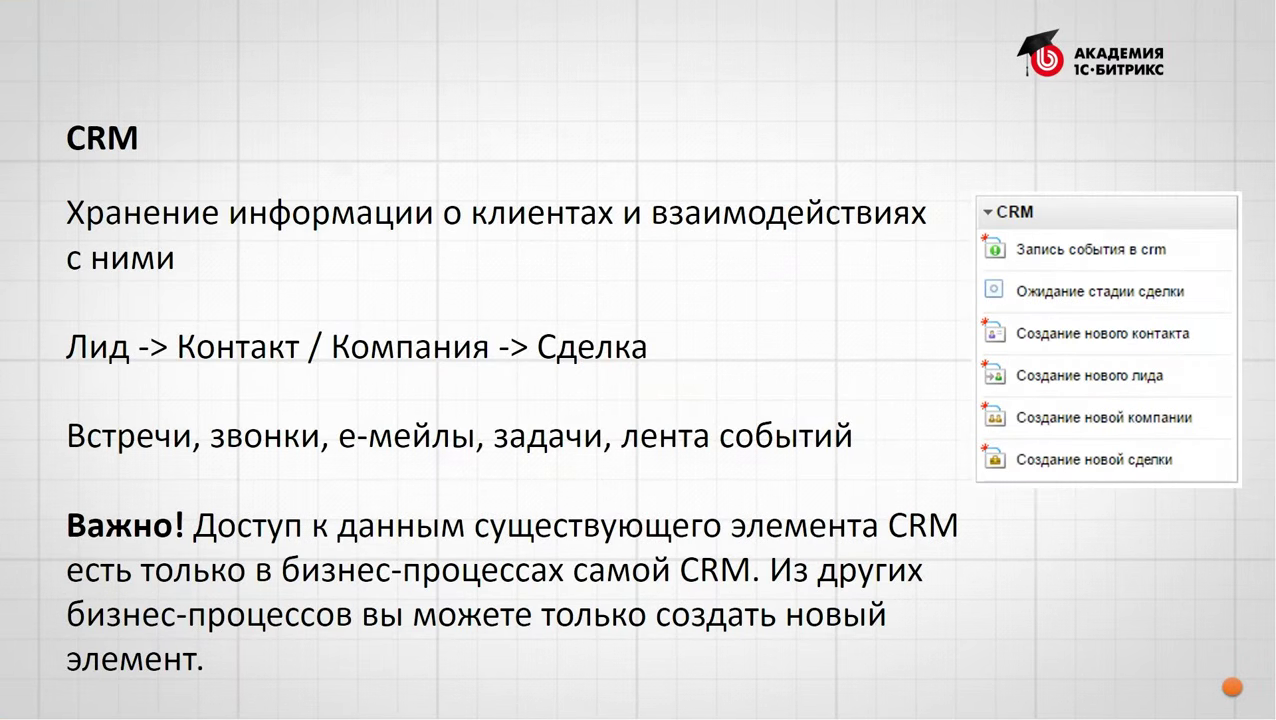
key(Right)
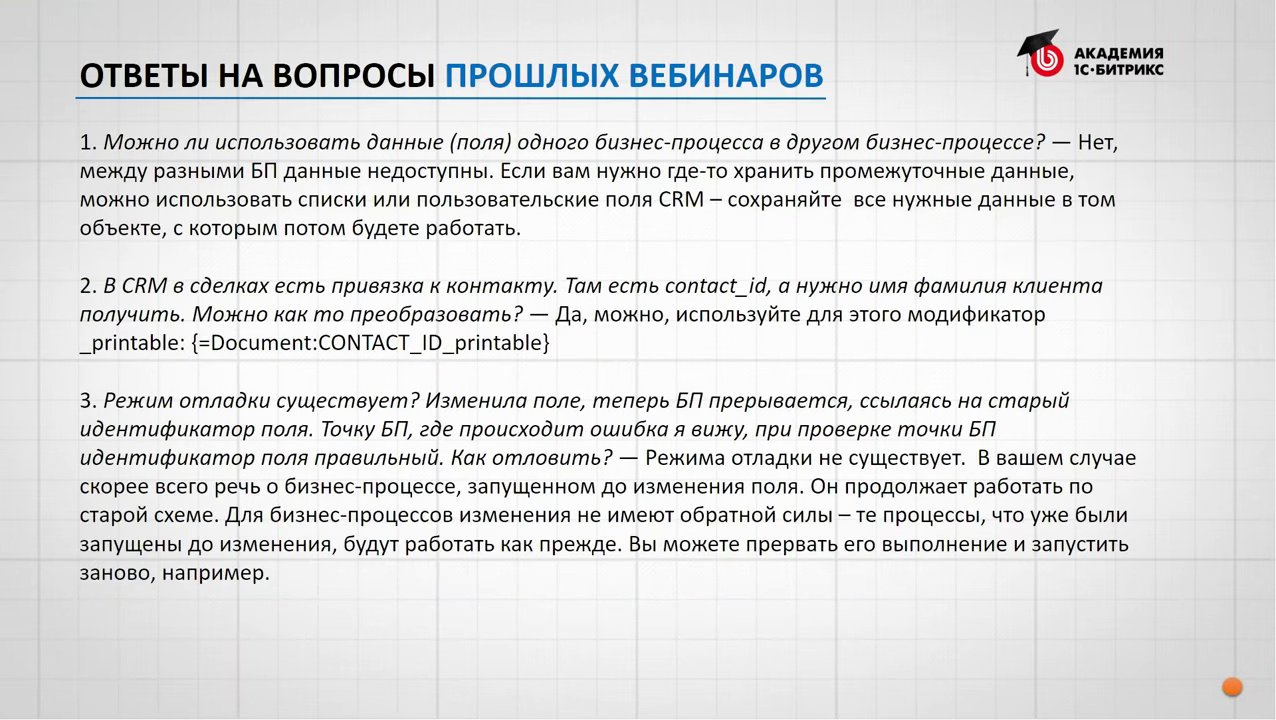
key(Right)
key(Left)
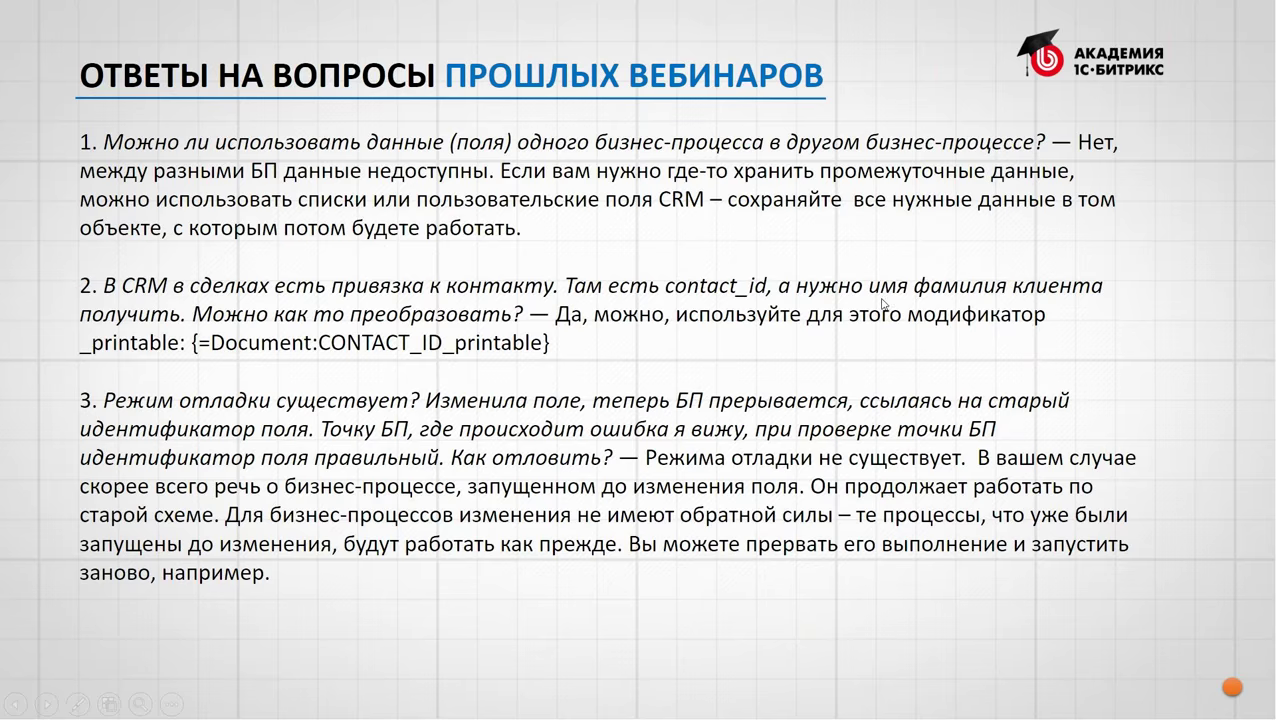